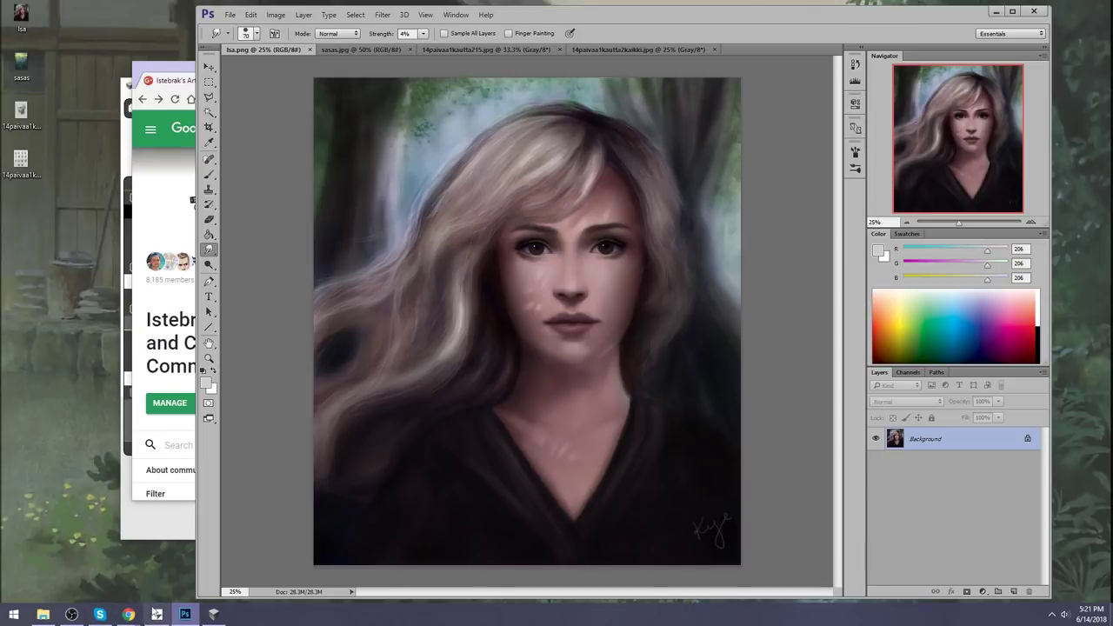
Save the selene7.jpg fairy image from the browser to the desktop and open it in Photoshop as a separate document
key(super)
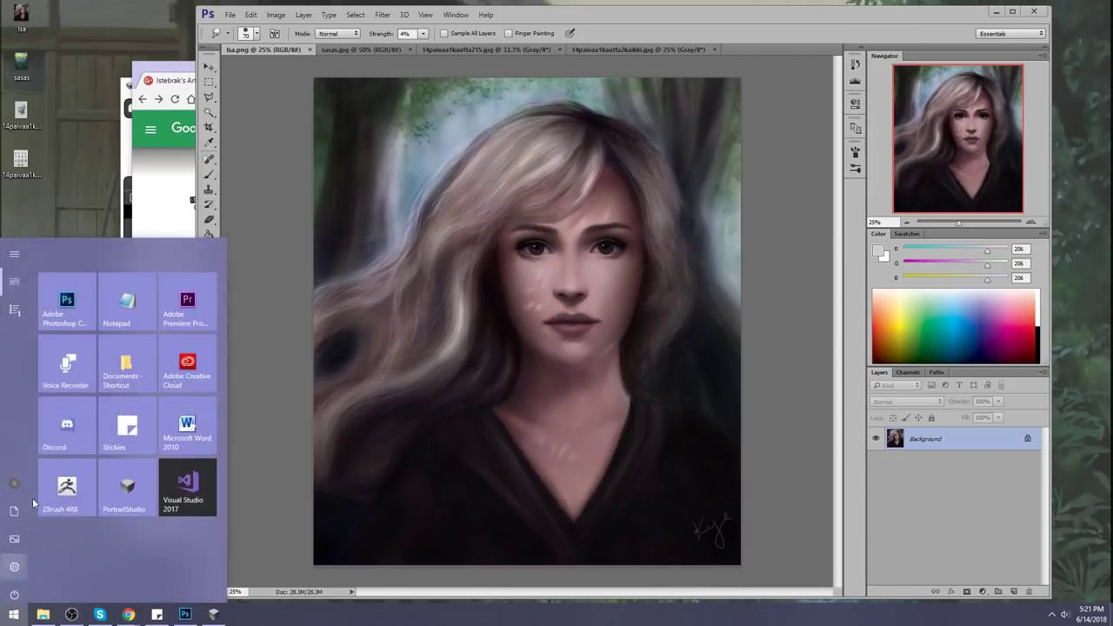
click(262, 91)
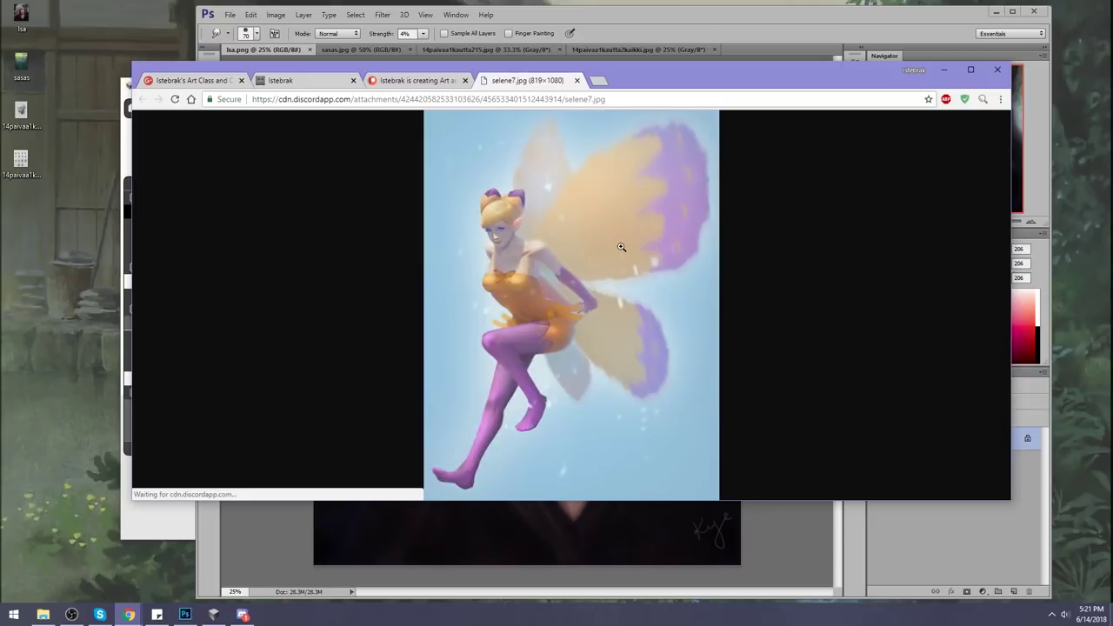
drag(543, 246, 35, 203)
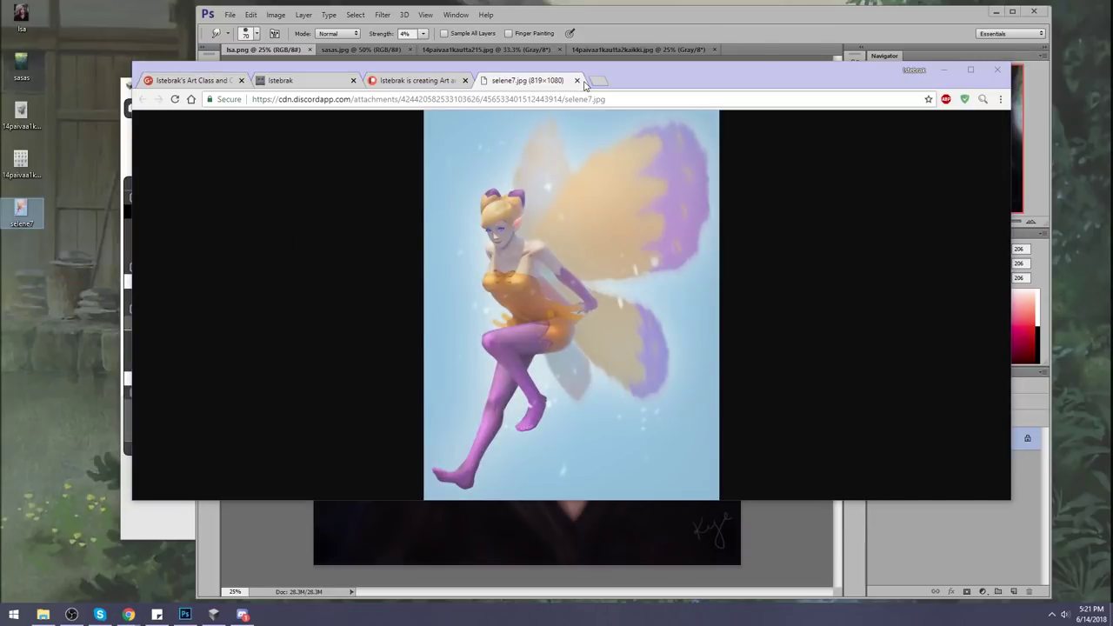
click(416, 80)
click(607, 16)
drag(21, 209, 779, 49)
Look through the other open submissions, including the Day 15 head, the blonde woman's portrait and the sasas.jpg sea dragon painting
click(622, 49)
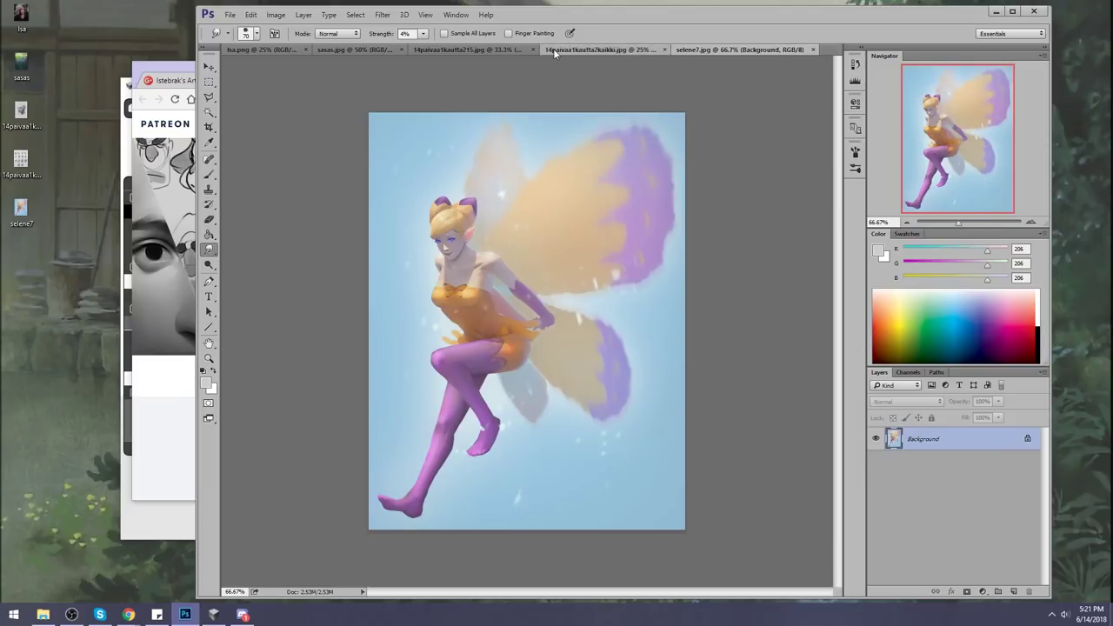
click(450, 48)
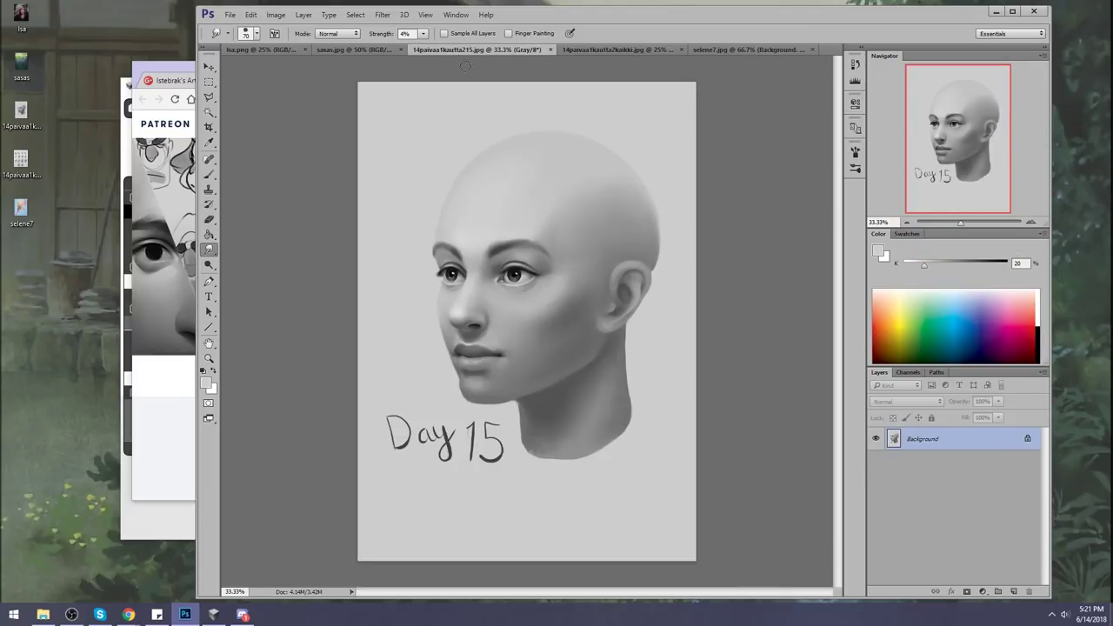
click(260, 49)
click(356, 49)
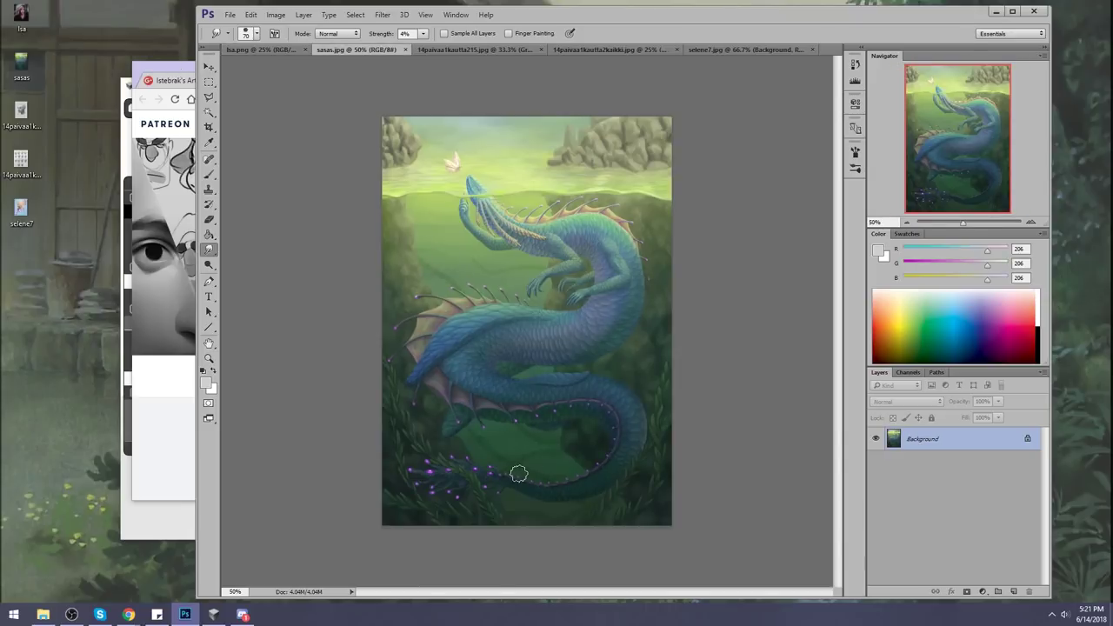
Switch to Chrome showing the artist's Patreon page and check the system clock and calendar
click(154, 76)
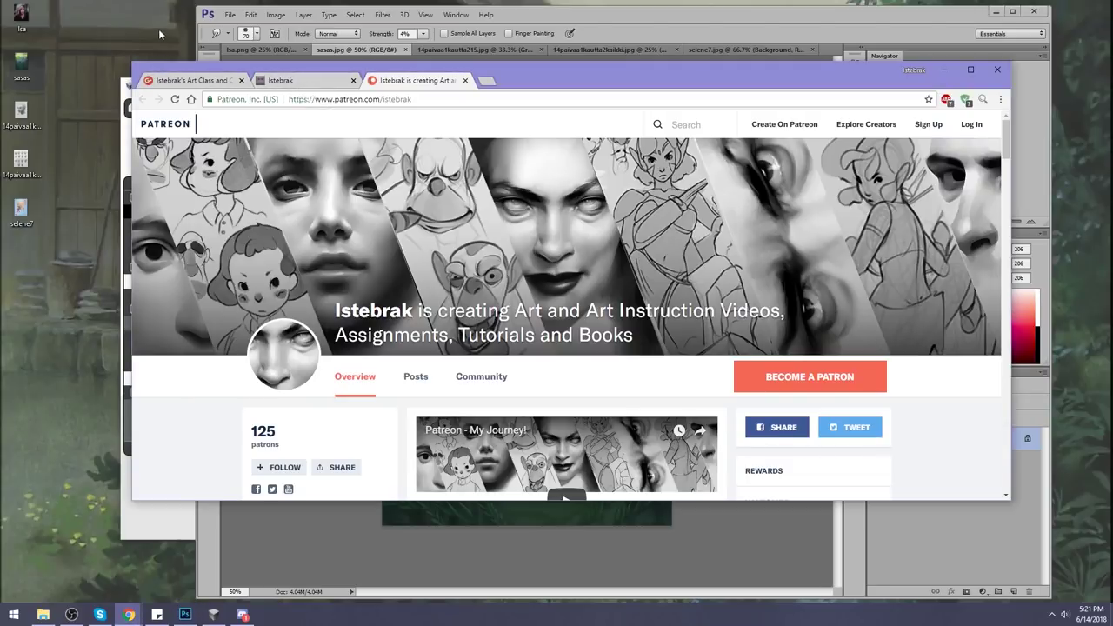
click(157, 25)
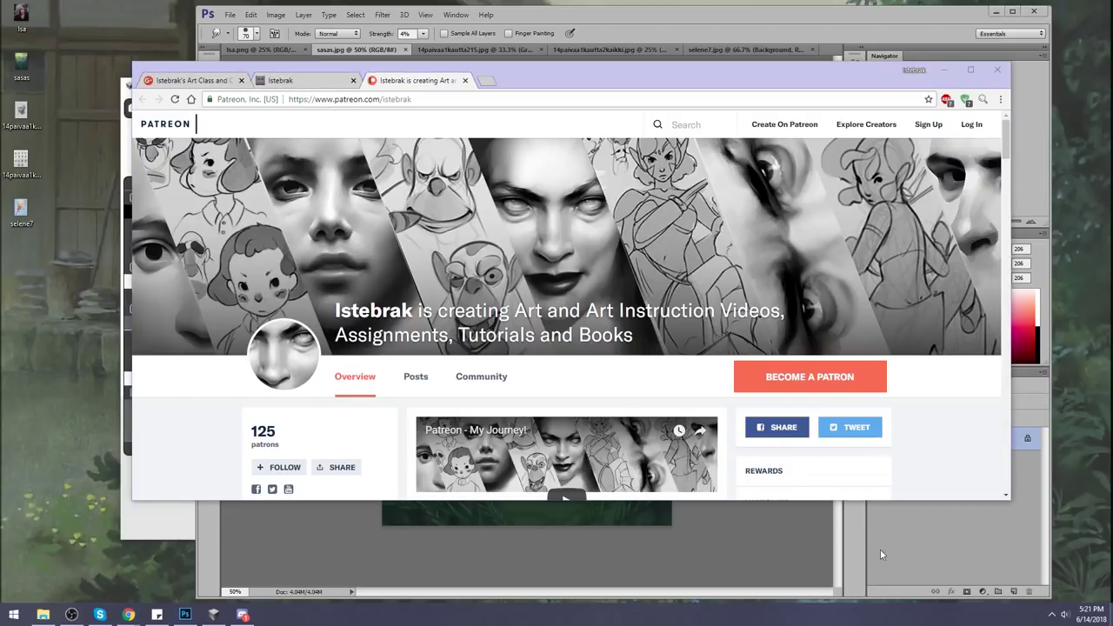
click(1089, 614)
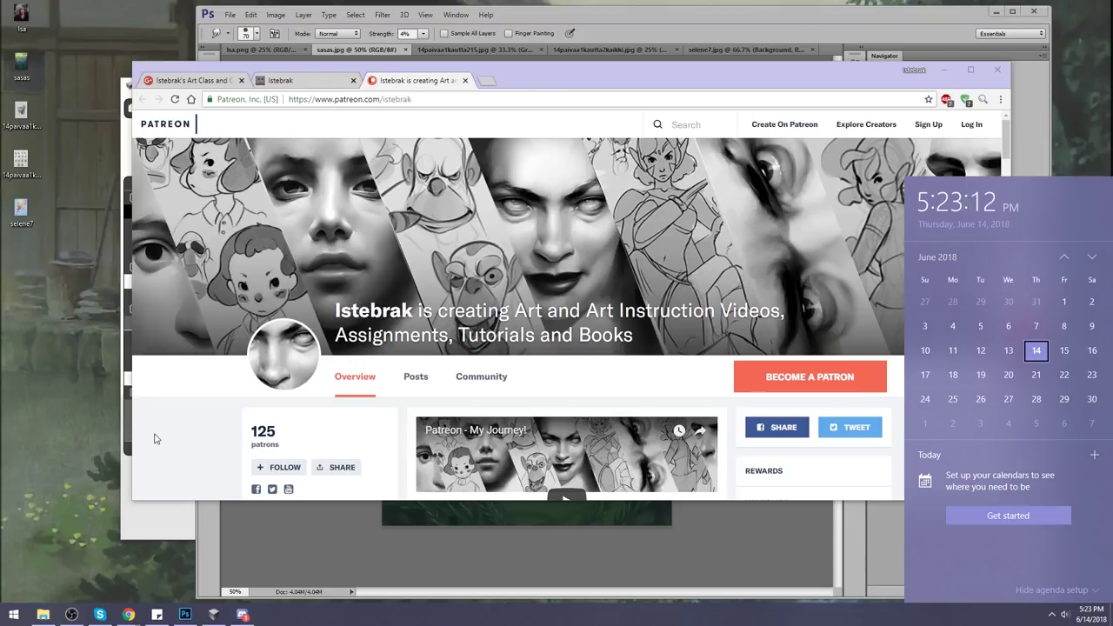
Review the Patreon page's introduction, patron goal and reward tiers, and return to the page banner
click(187, 423)
scroll(190, 423, down, 2)
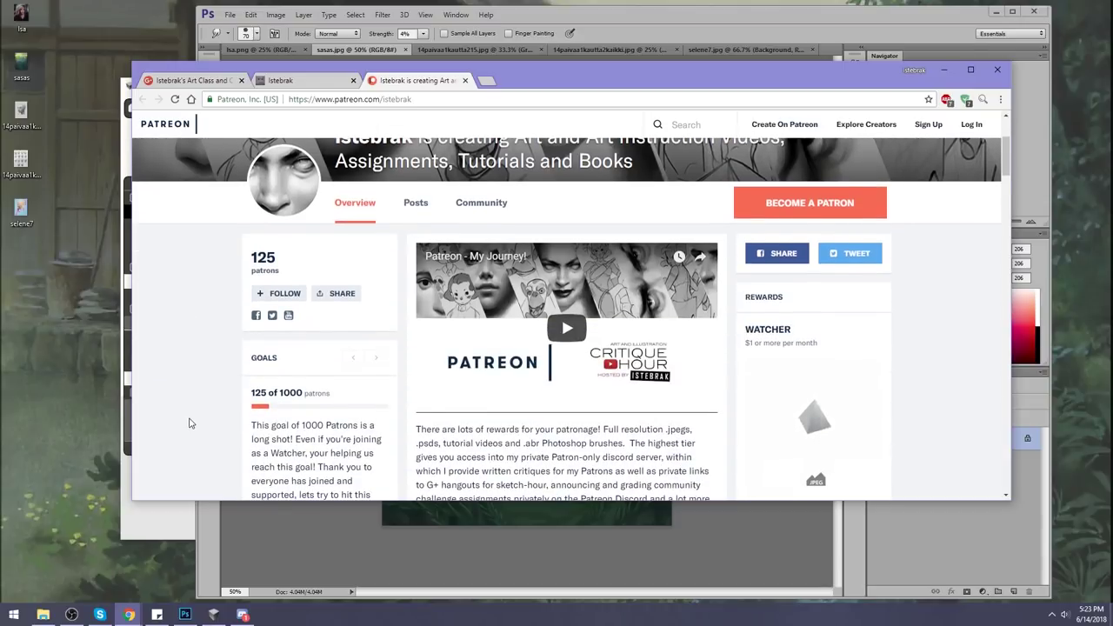
scroll(441, 380, up, 3)
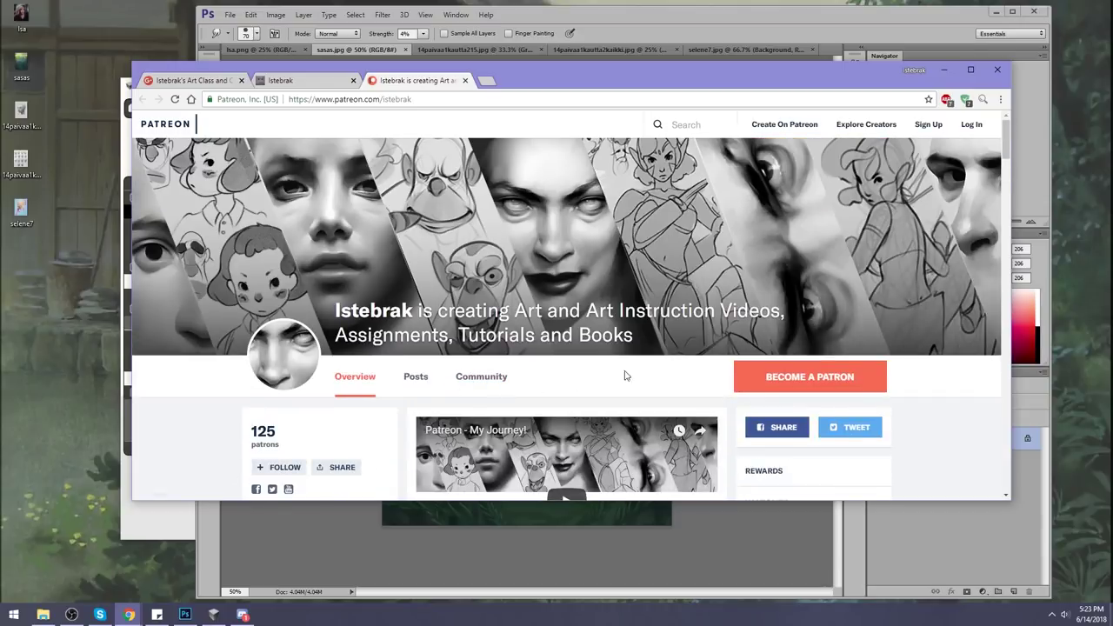
scroll(625, 376, down, 4)
scroll(627, 370, up, 1)
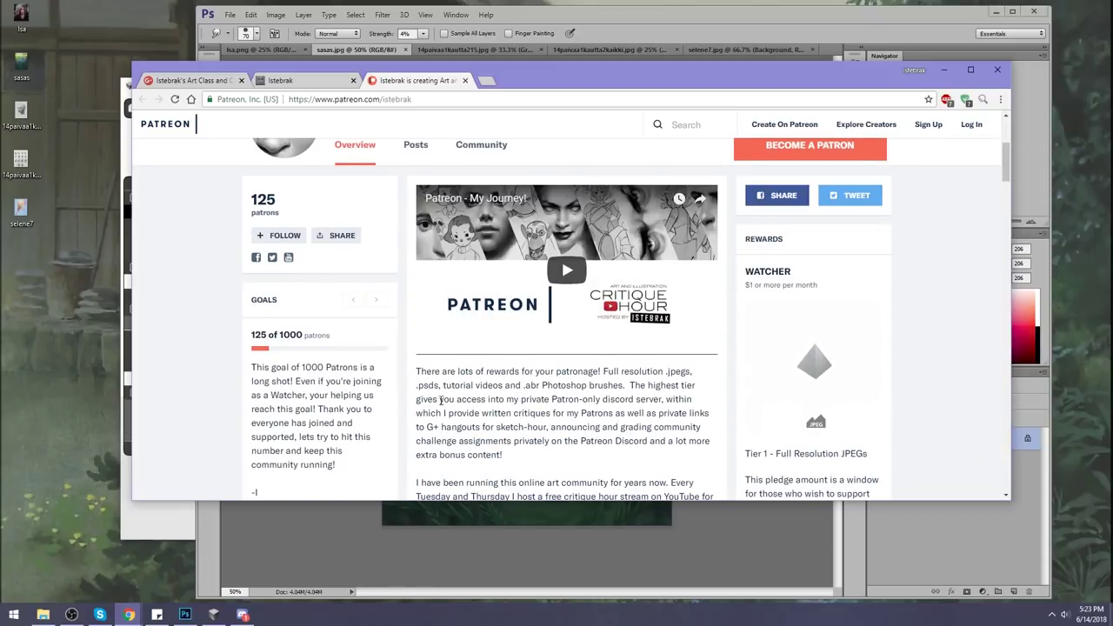
scroll(441, 400, up, 1)
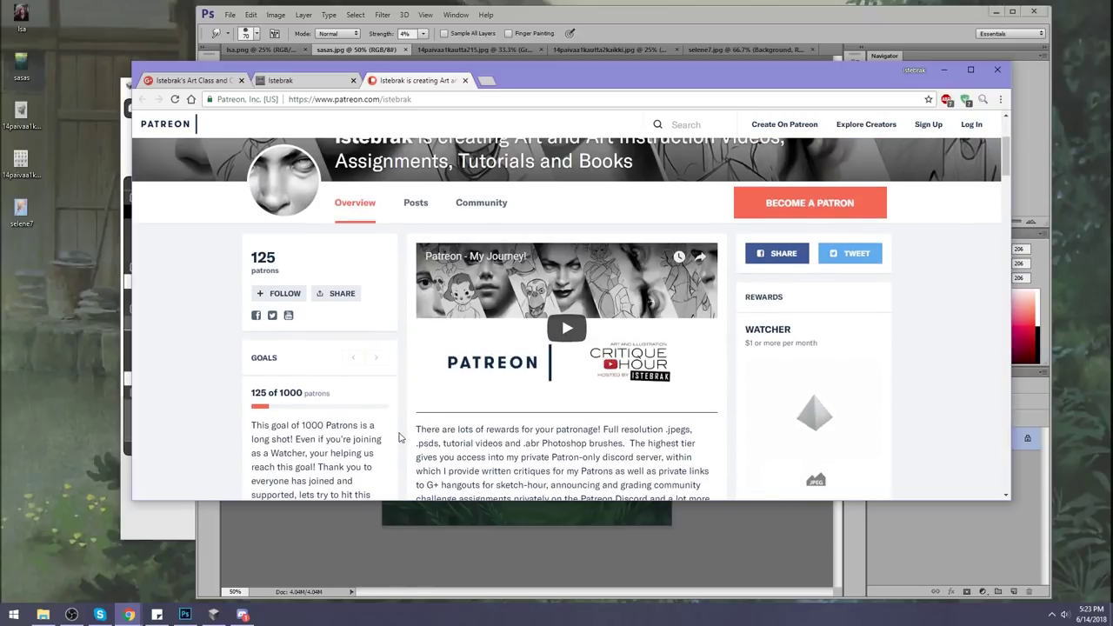
drag(304, 393, 277, 393)
scroll(399, 406, up, 2)
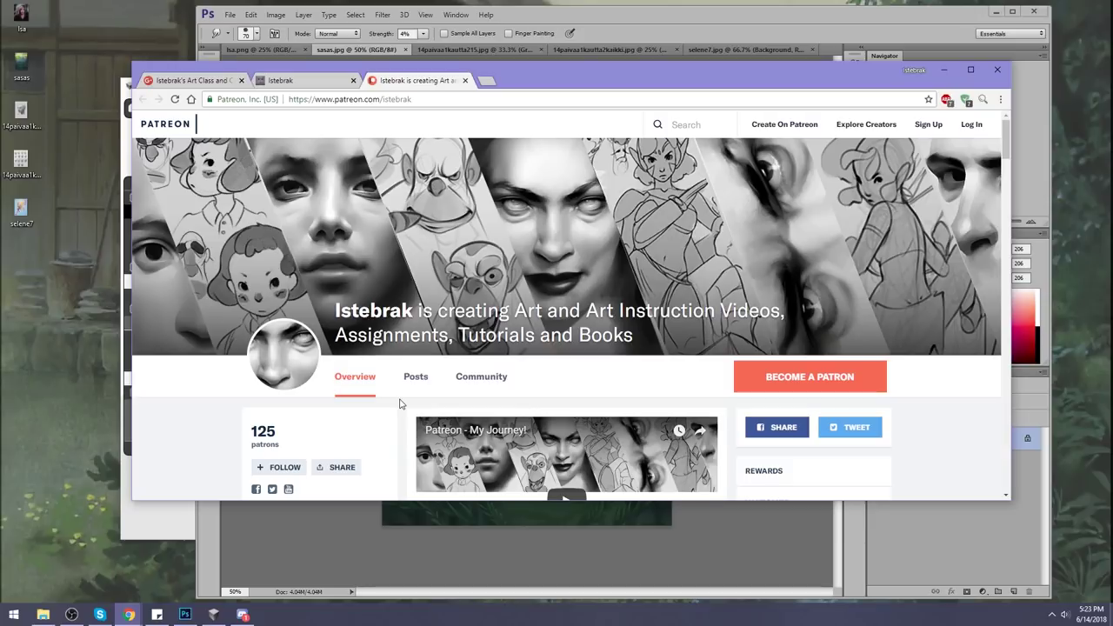
Show the Google+ art class and critique community page and check the system clock
click(290, 81)
click(200, 80)
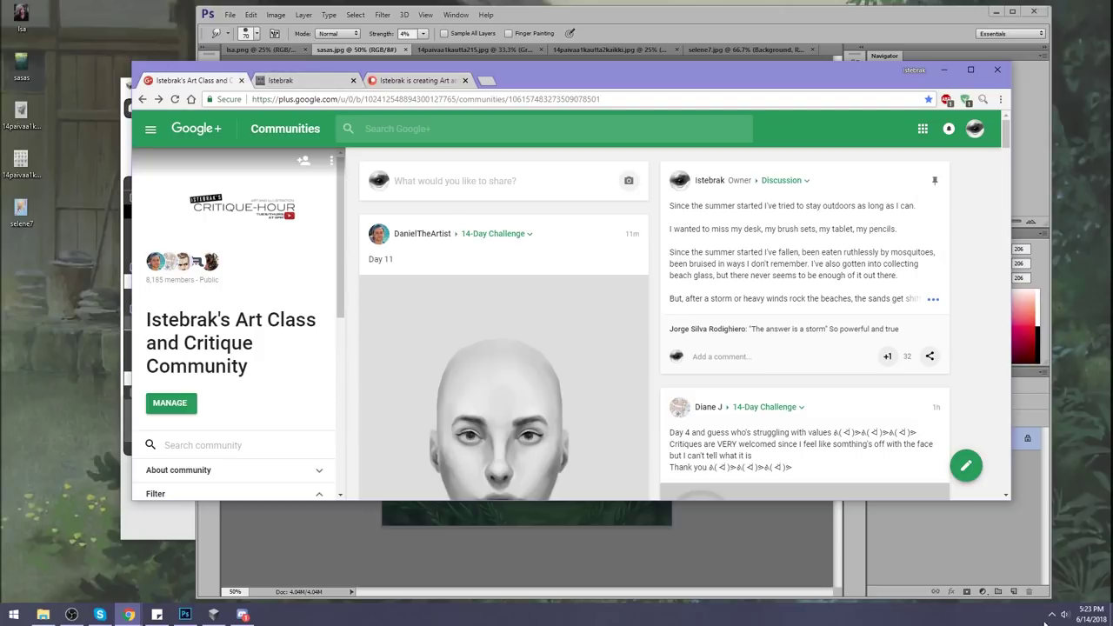
click(1087, 614)
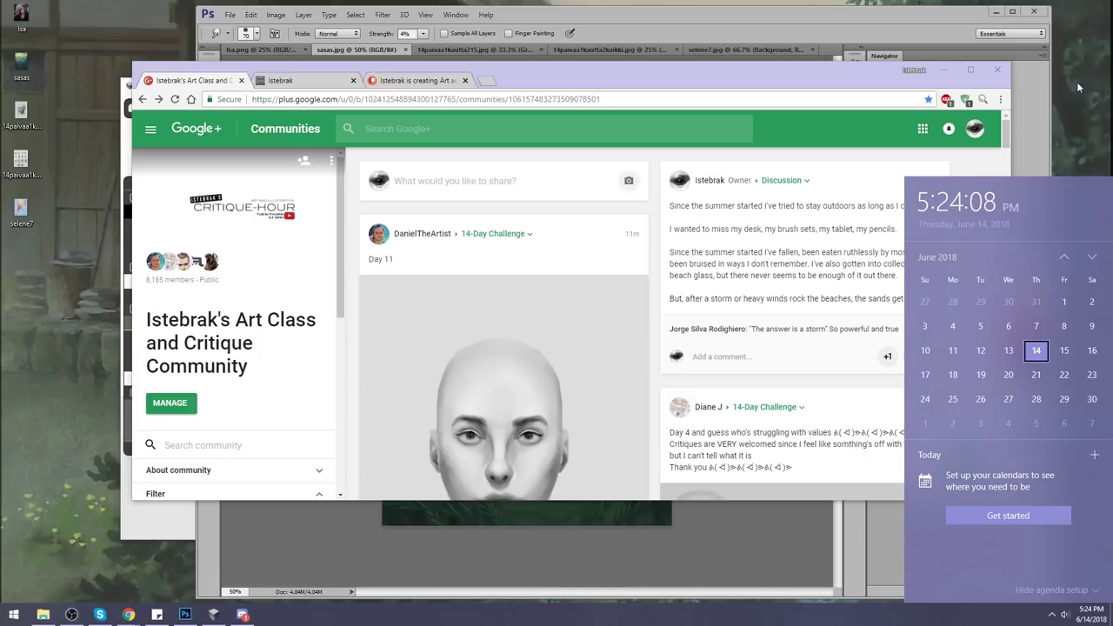
Return to the Patreon page and close the browser window to get back to Photoshop
click(287, 80)
click(413, 80)
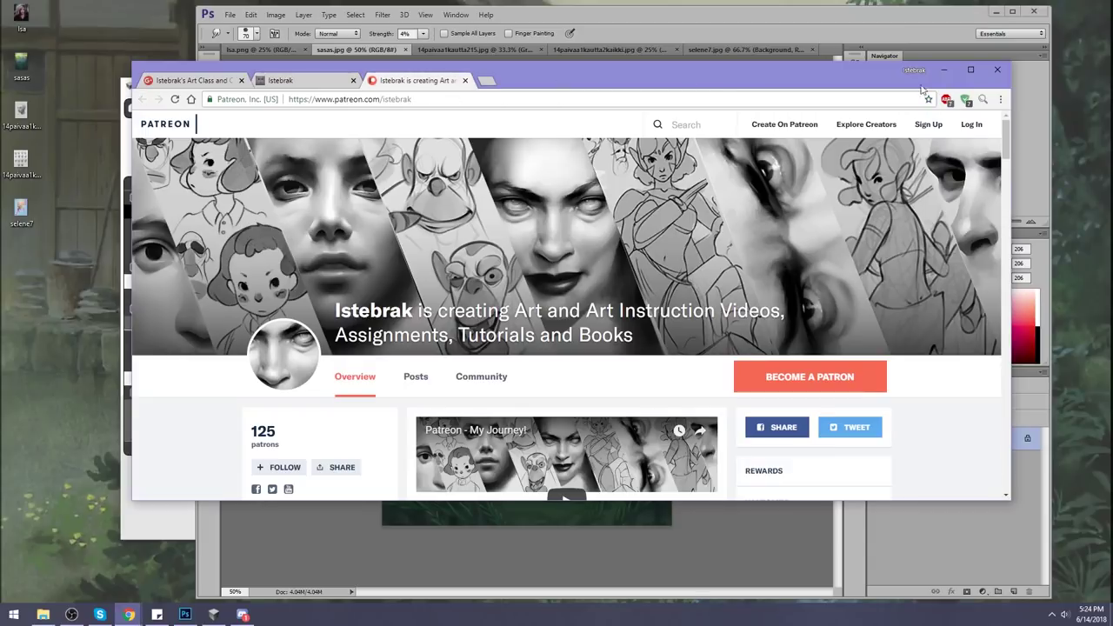
click(998, 70)
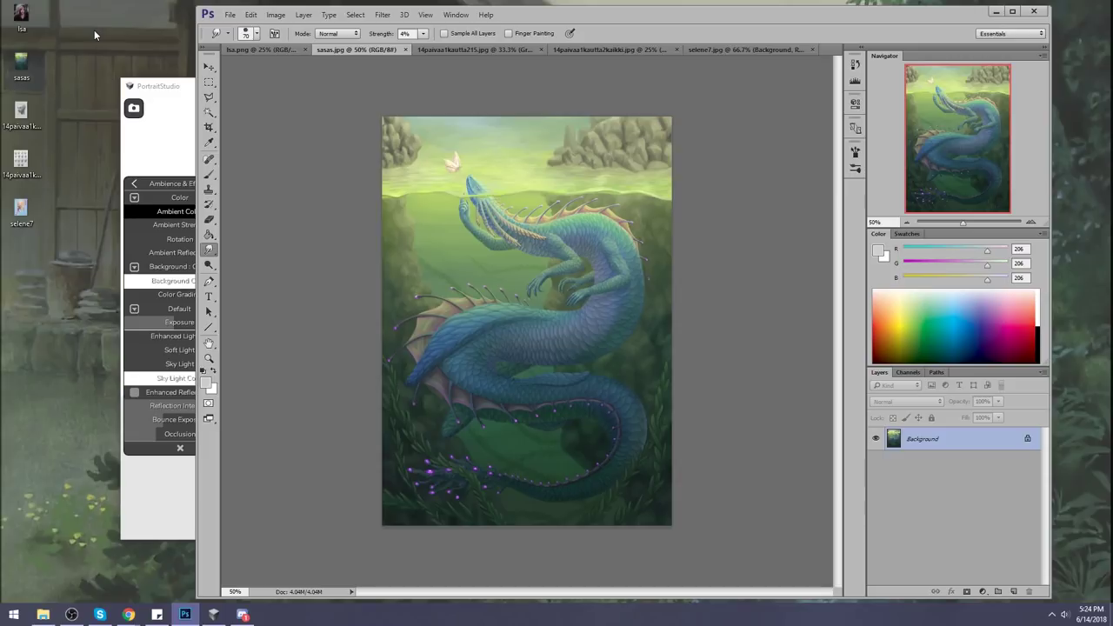
View the Day 15 head, and enlarge the Day 1 head in the sheet of daily head studies
click(503, 49)
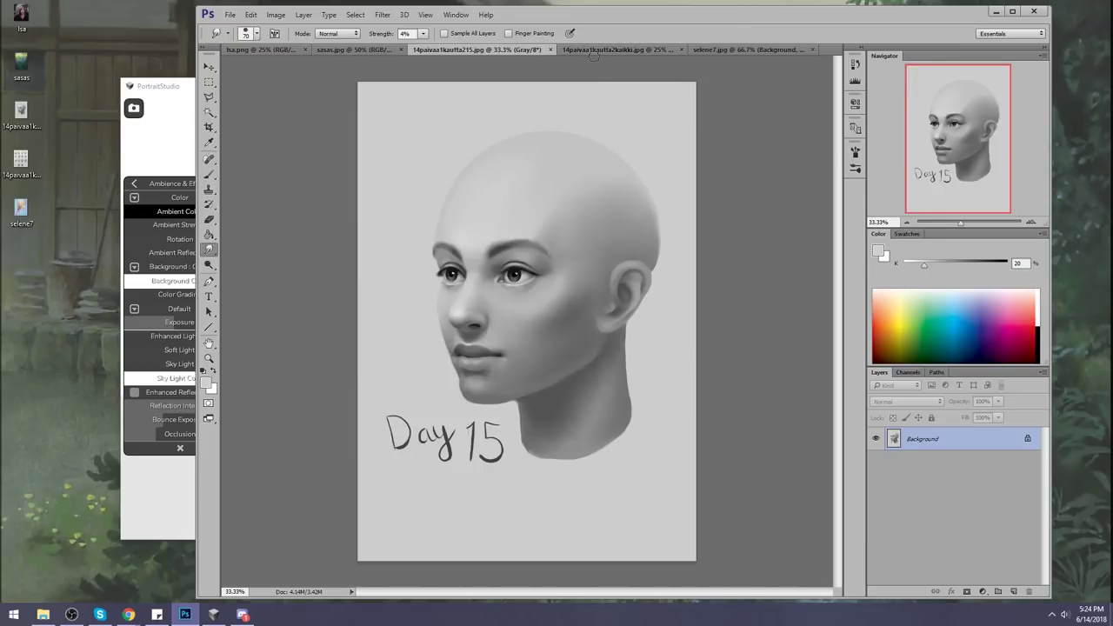
click(581, 49)
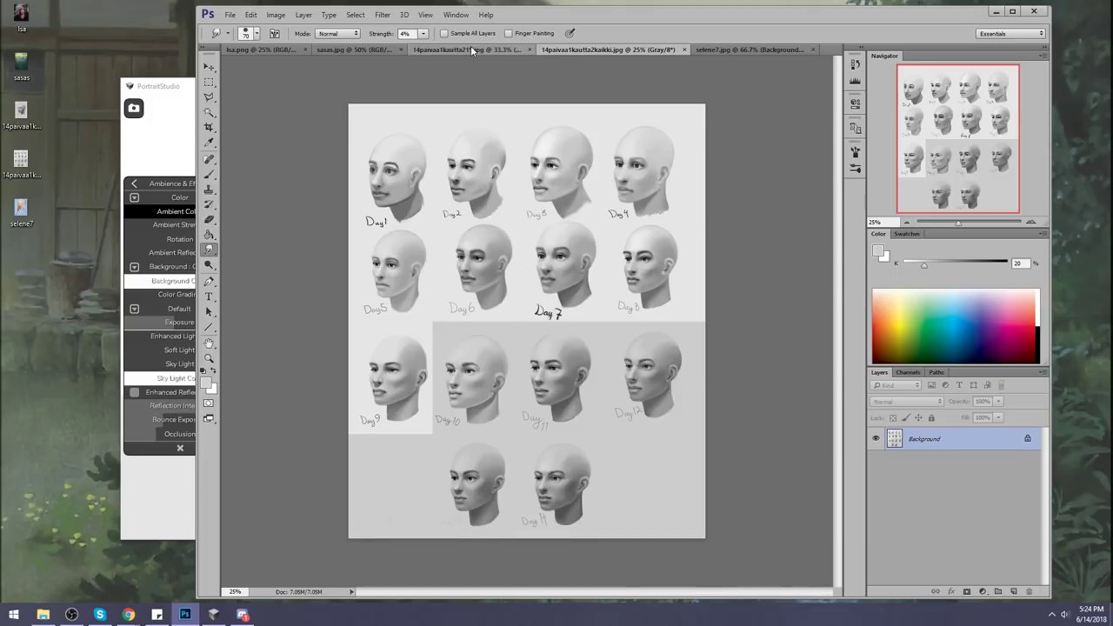
key(z)
drag(346, 109, 483, 217)
drag(664, 392, 634, 319)
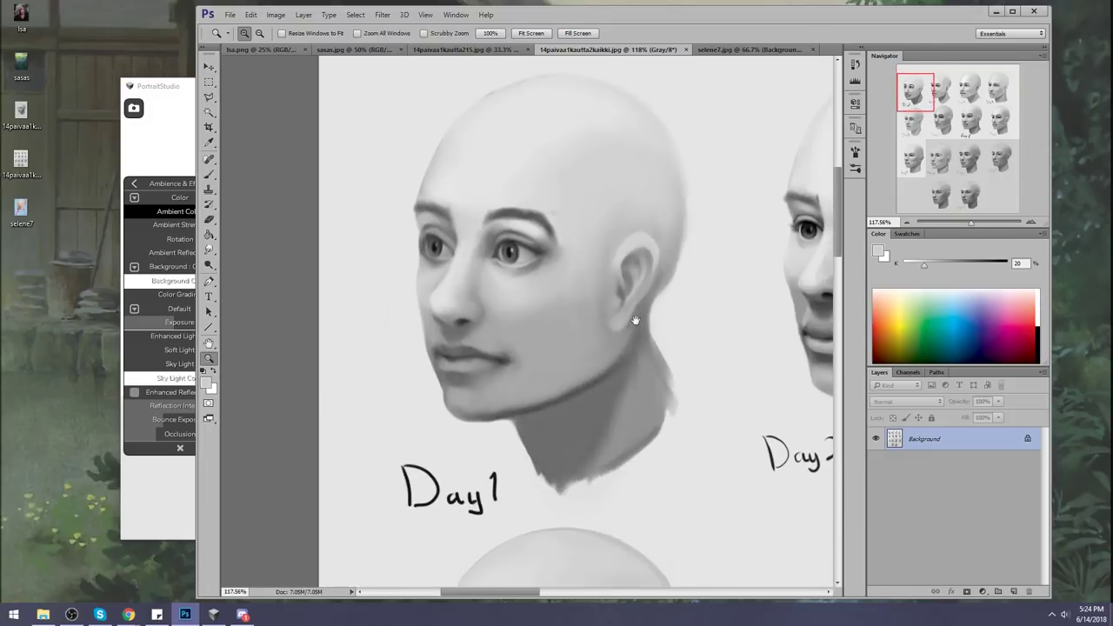
Compare the Day 15 head with the enlarged Day 1 head by alternating between the two documents
click(492, 50)
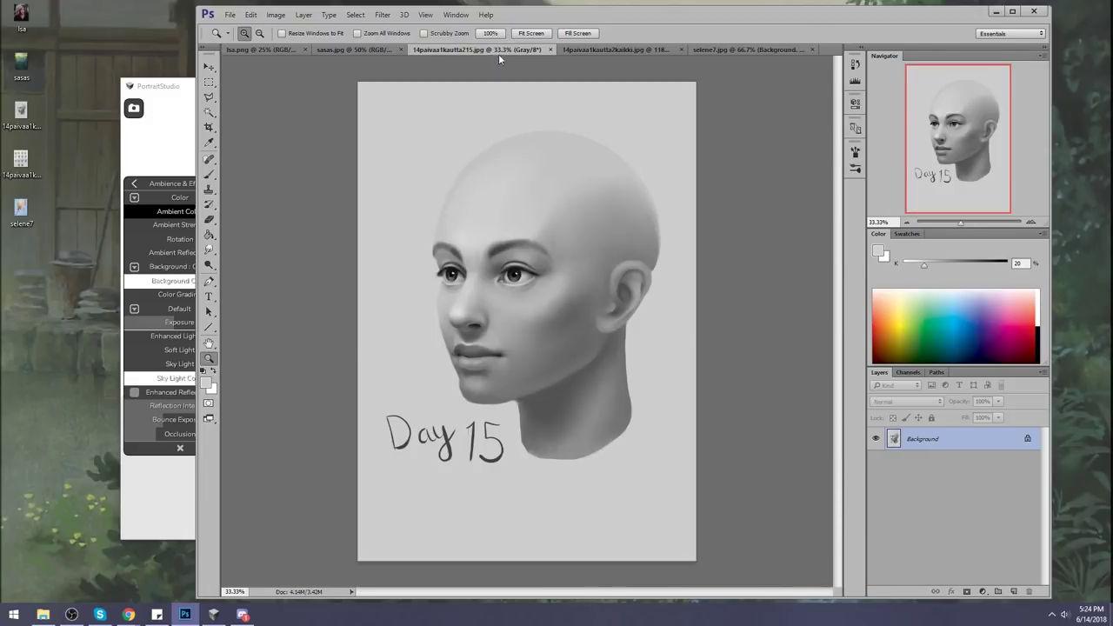
click(608, 49)
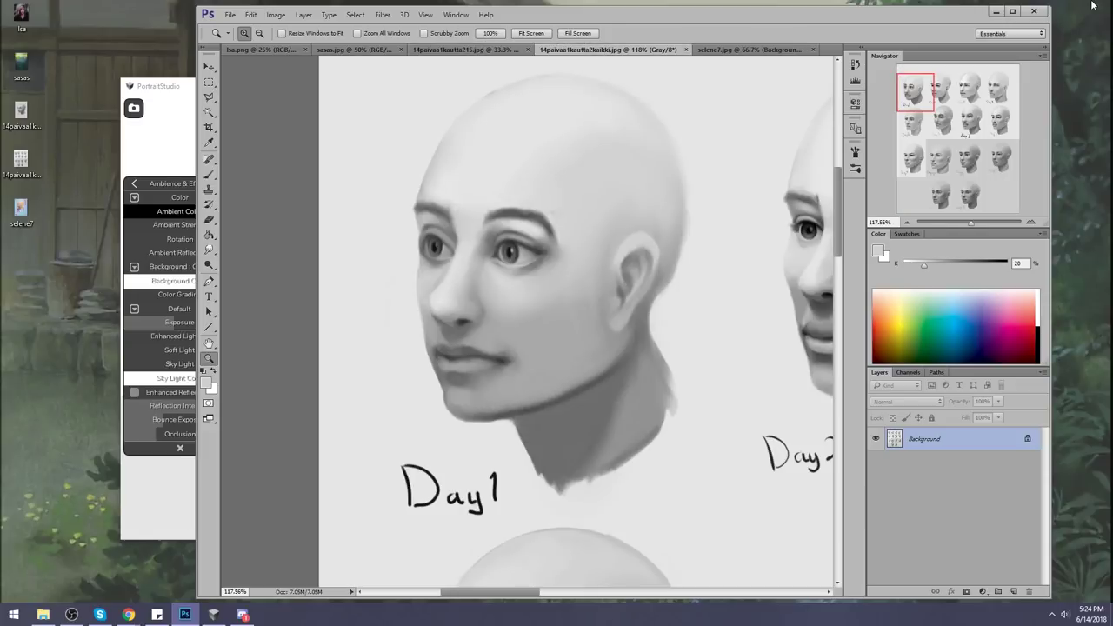
click(493, 49)
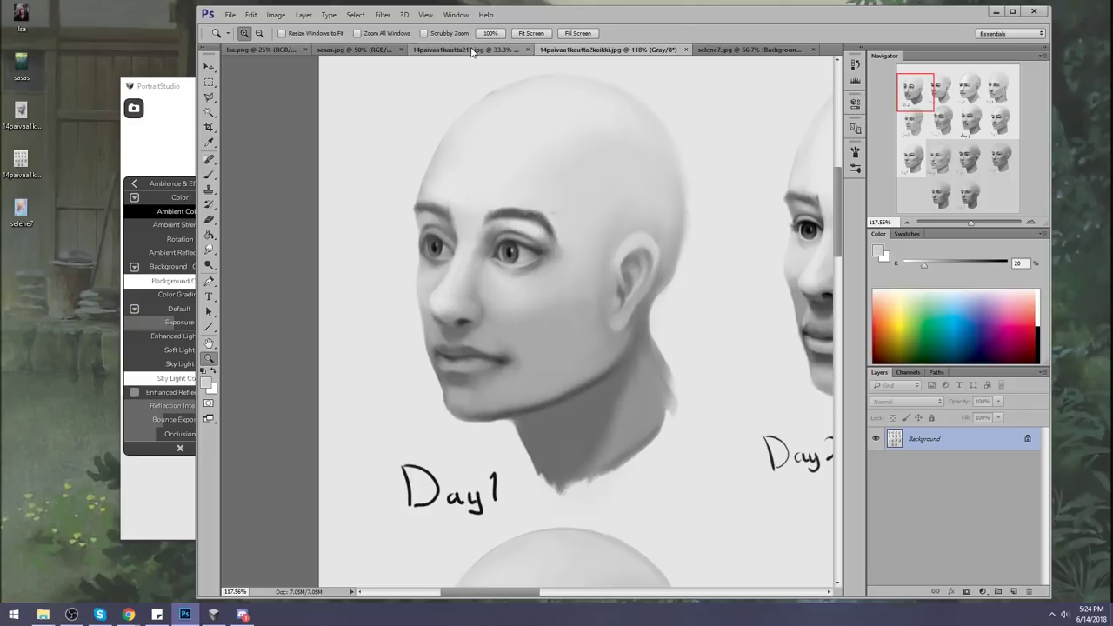
click(603, 50)
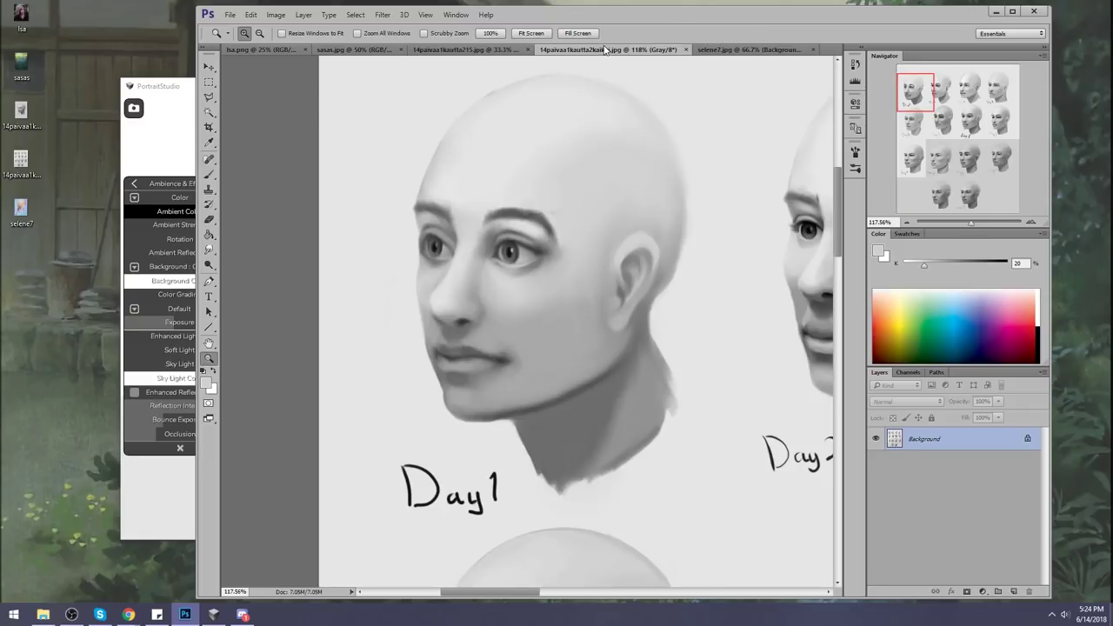
click(469, 50)
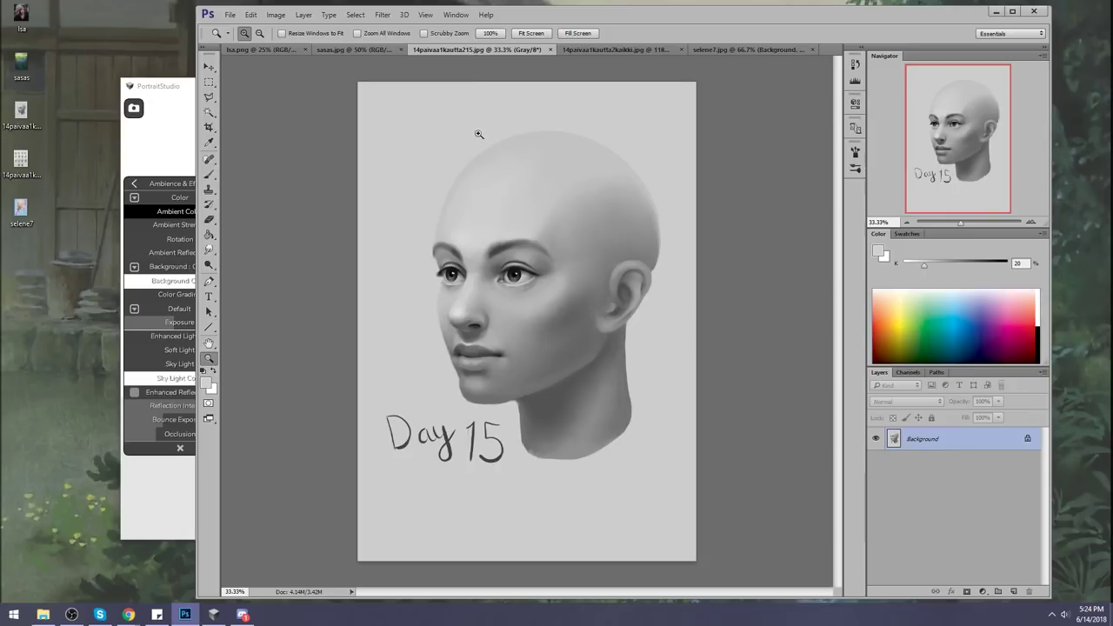
click(594, 50)
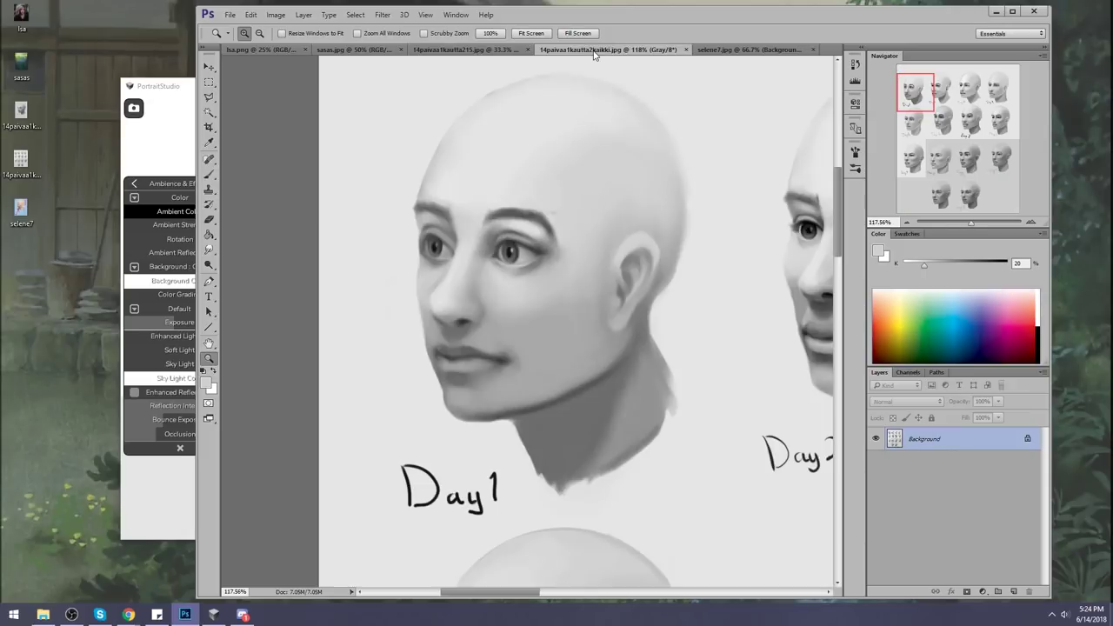
click(485, 51)
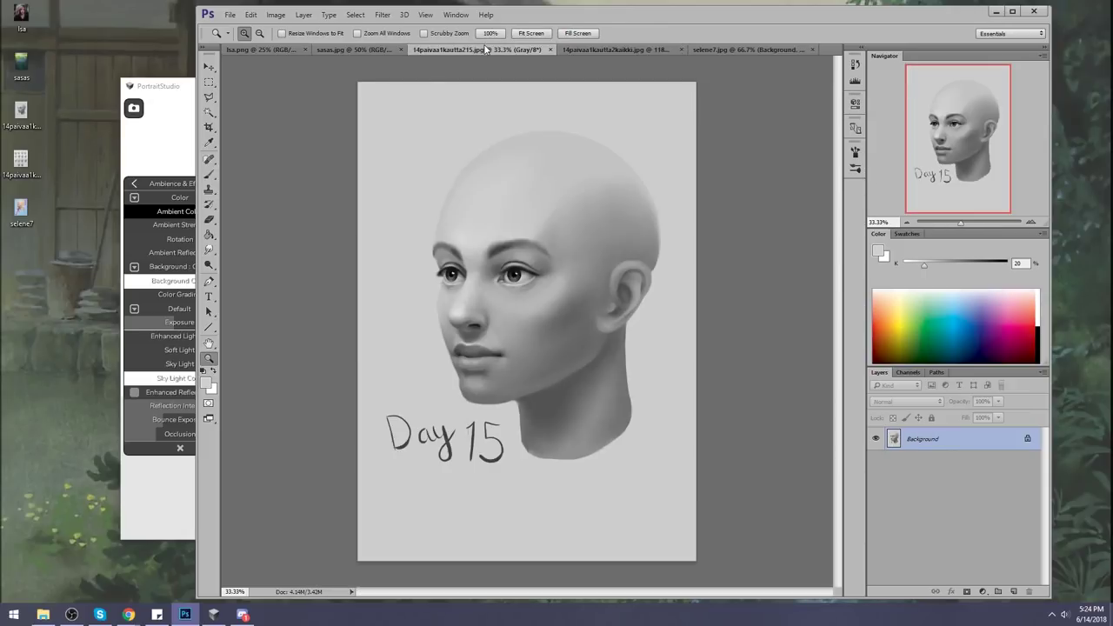
click(591, 50)
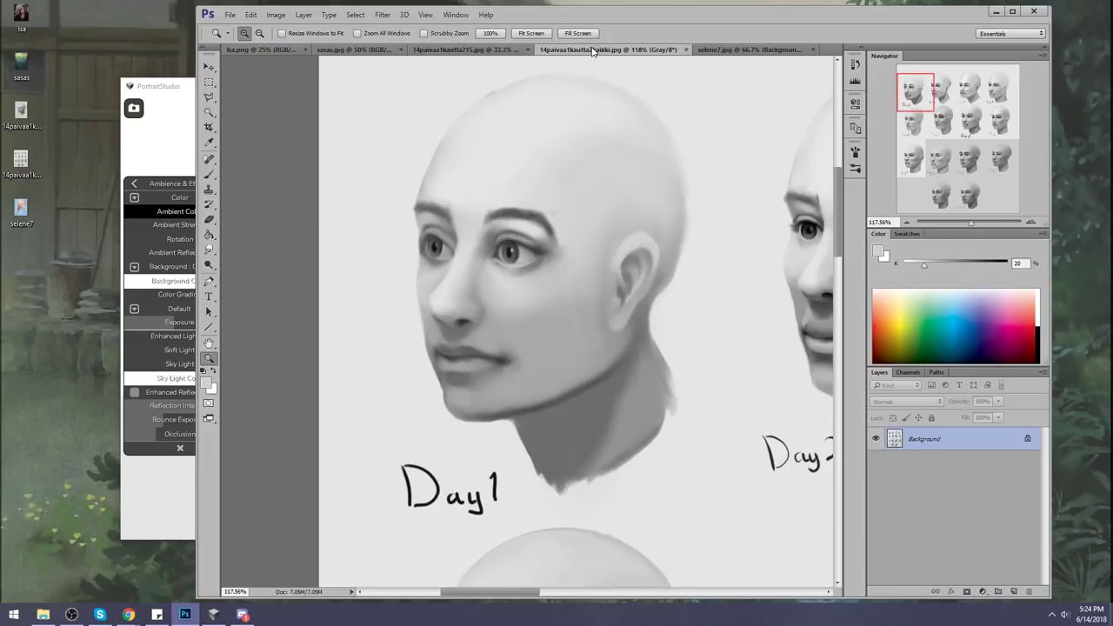
click(482, 51)
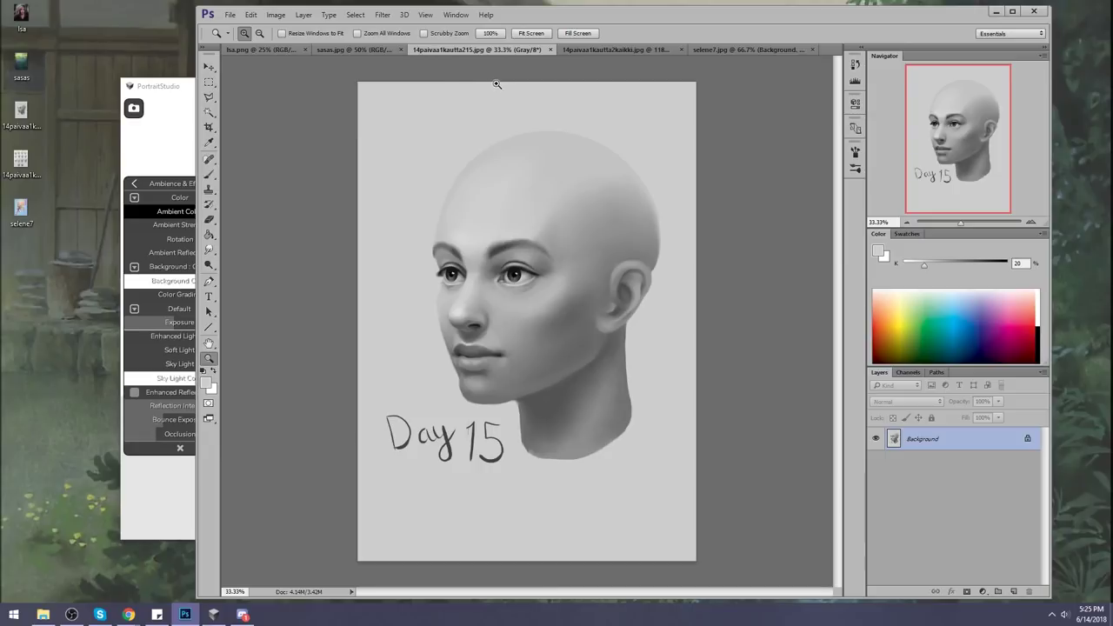
Switch to PortraitStudio, move its window slightly up, and adjust the light on the female bust to reduce the shadow under the chin
click(153, 89)
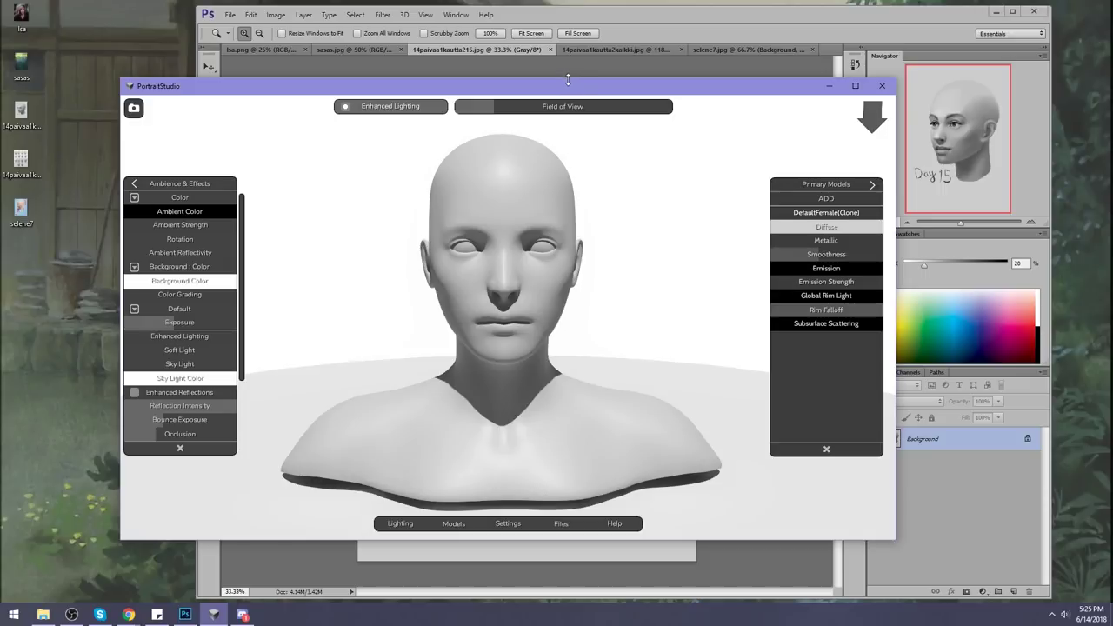
drag(568, 88, 563, 78)
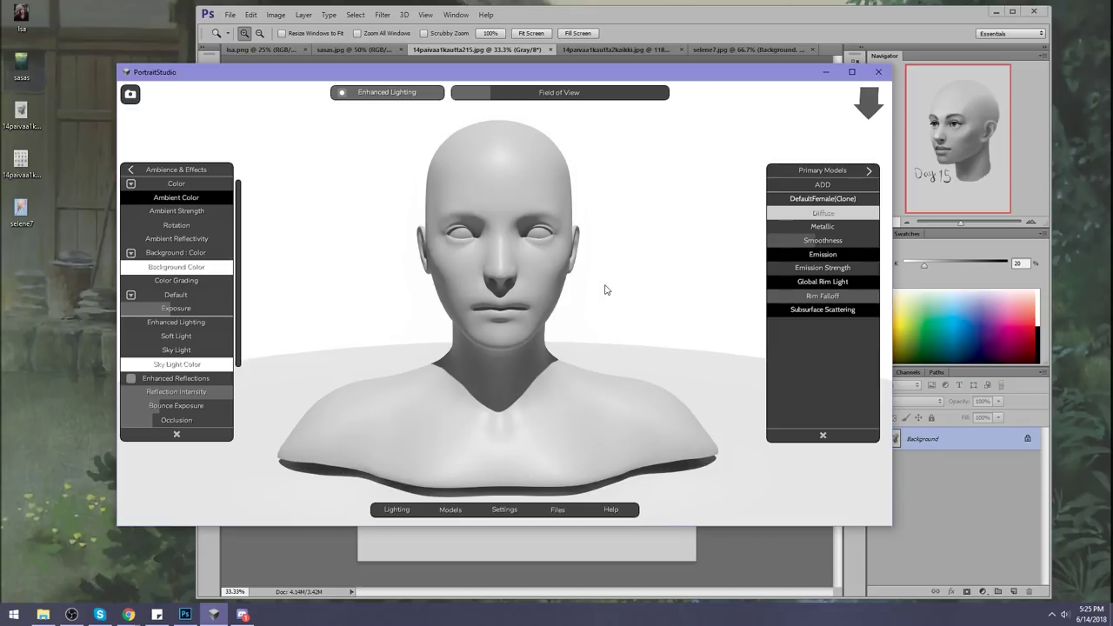
scroll(644, 323, down, 1)
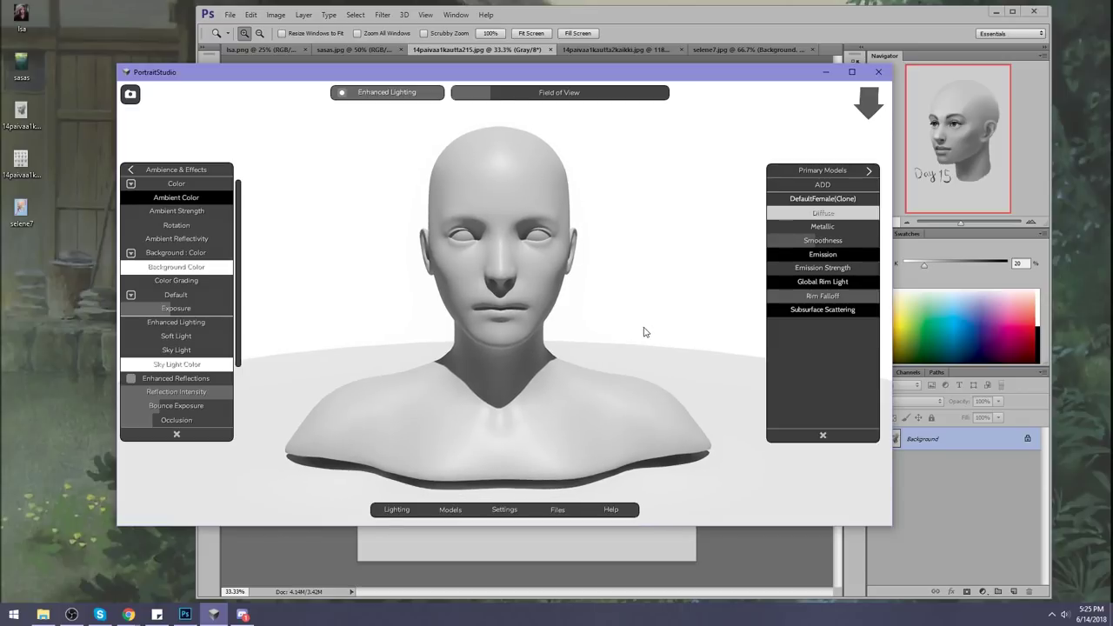
mouse_move(641, 322)
mouse_down()
mouse_move(577, 322)
mouse_move(644, 325)
mouse_move(633, 328)
mouse_up()
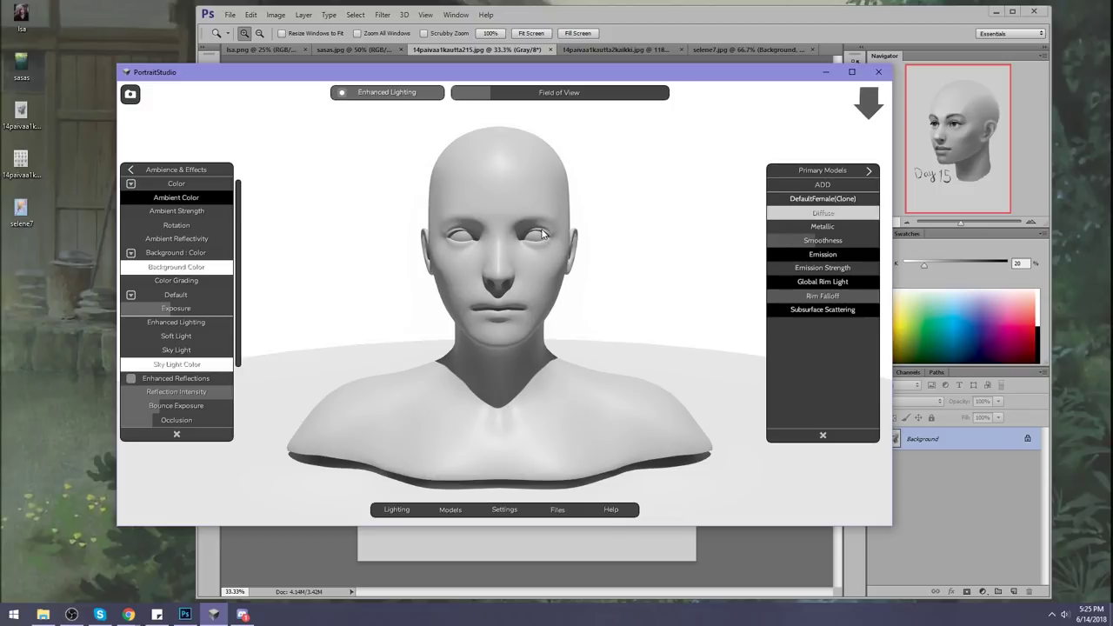
mouse_move(549, 240)
mouse_down()
mouse_move(547, 251)
mouse_move(553, 223)
mouse_up()
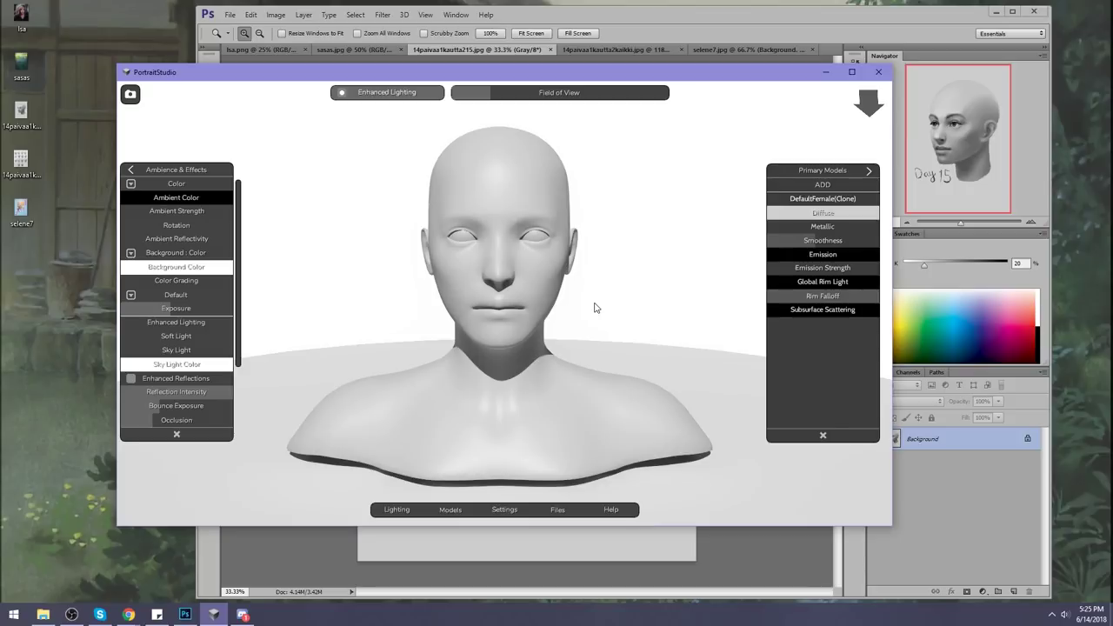
Turn the female bust from its frontal pose to a three-quarter view facing the same way as the painted head
mouse_move(594, 307)
mouse_down()
mouse_move(471, 304)
mouse_move(599, 305)
mouse_up()
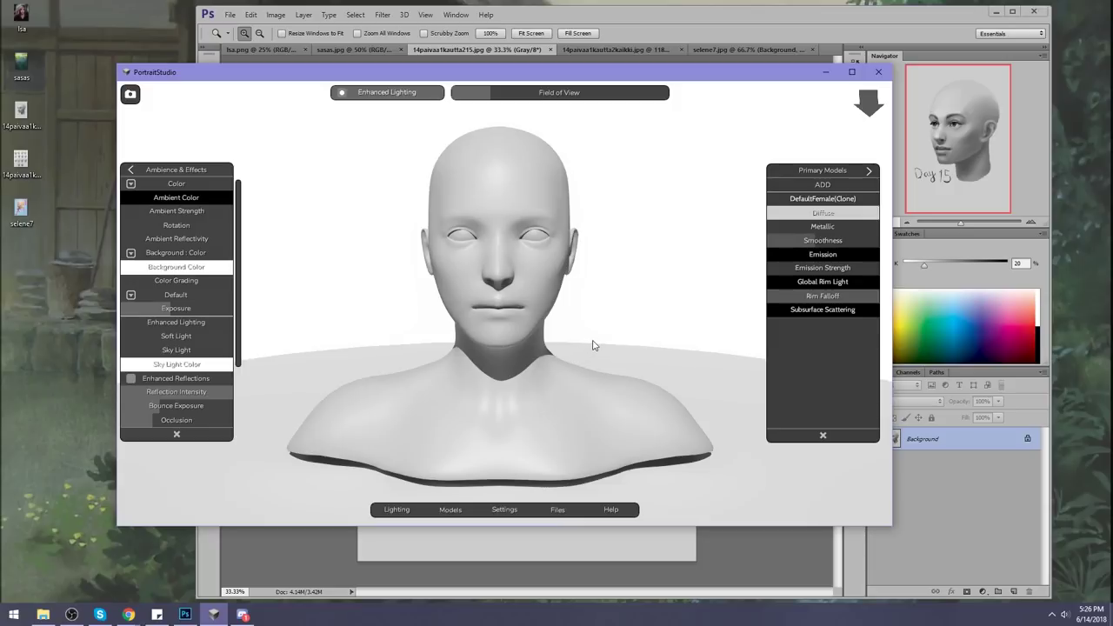
drag(620, 332, 570, 330)
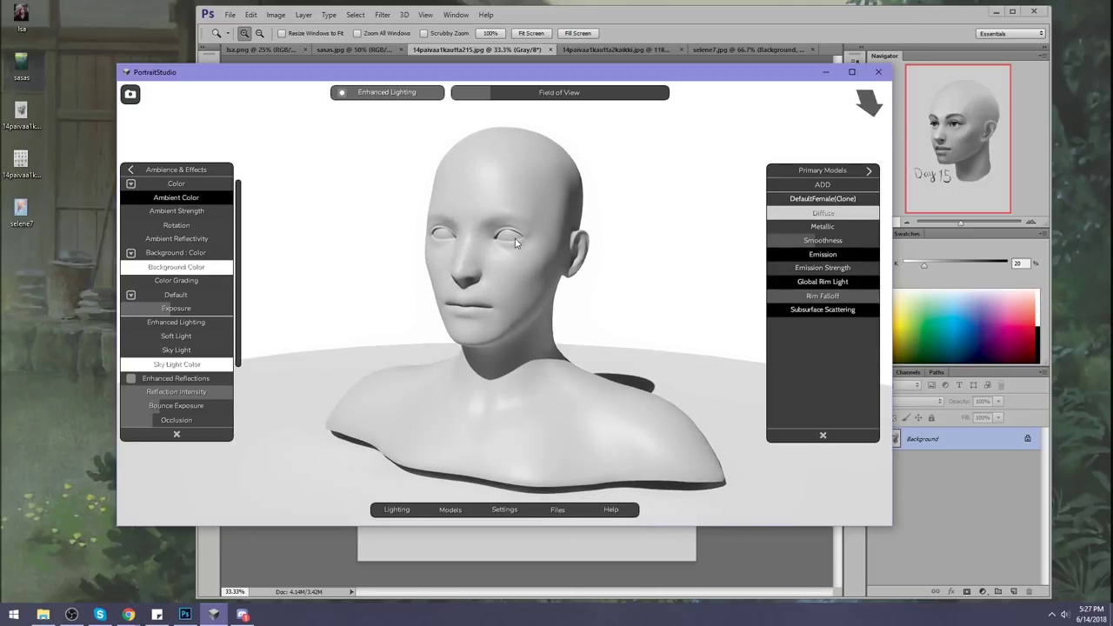
Switch to Photoshop and retouch the outer corner and upper lid of the Day 15 head's near eye with a small brush and sampled tones
click(728, 44)
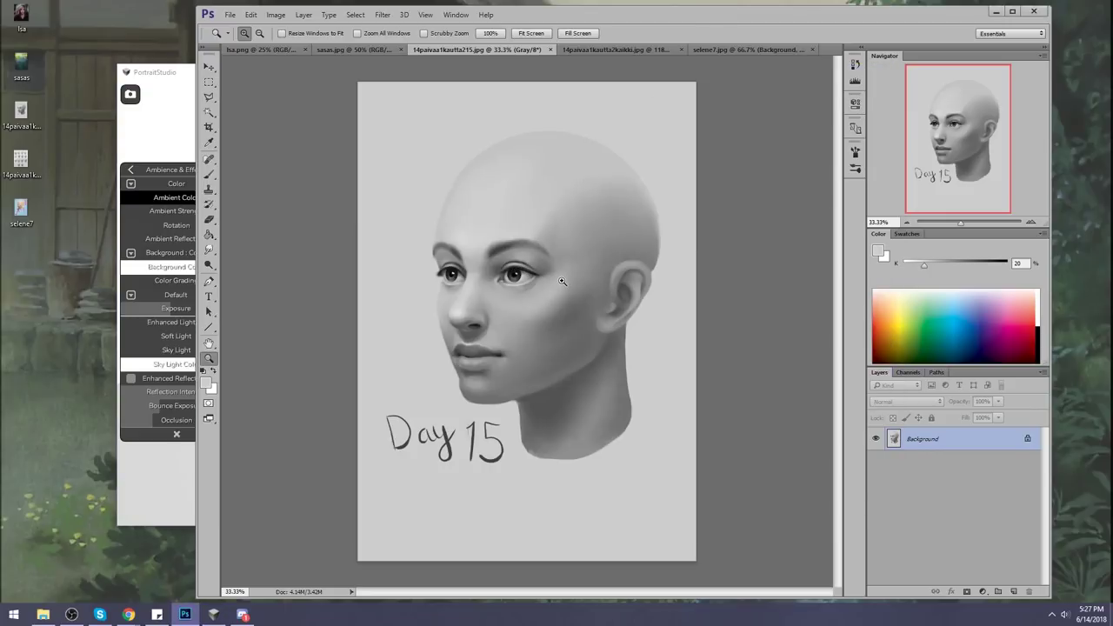
key(b)
alt+click(532, 260)
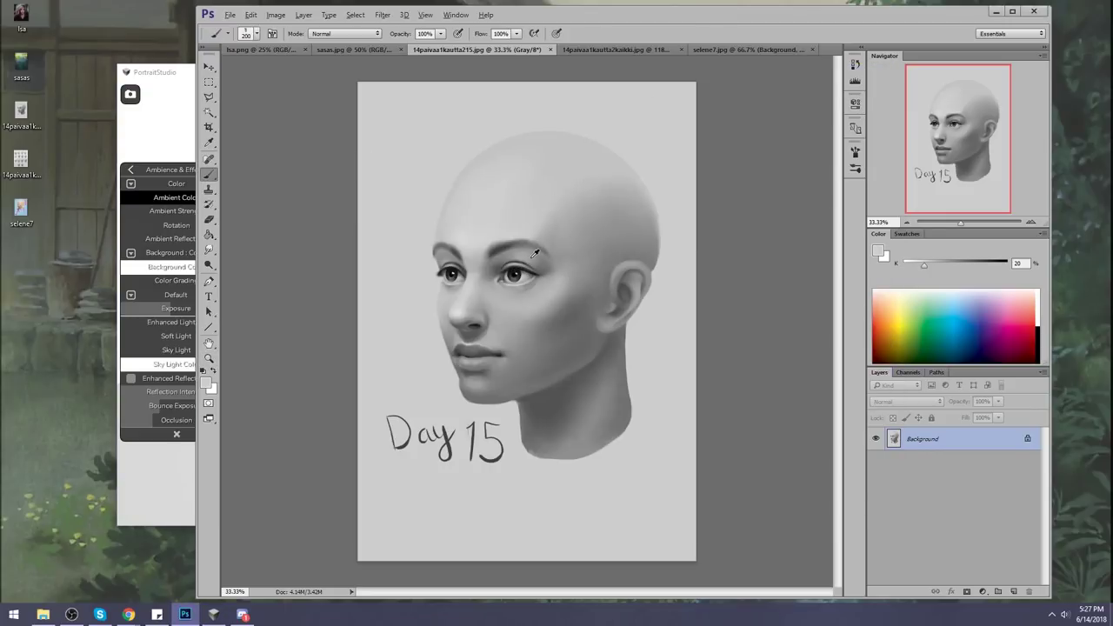
key(bracketleft)
key(bracketleft)
key(bracketleft)
key(bracketleft)
key(bracketleft)
key(bracketleft)
key(bracketleft)
key(bracketleft)
key(bracketleft)
key(bracketleft)
drag(522, 269, 536, 264)
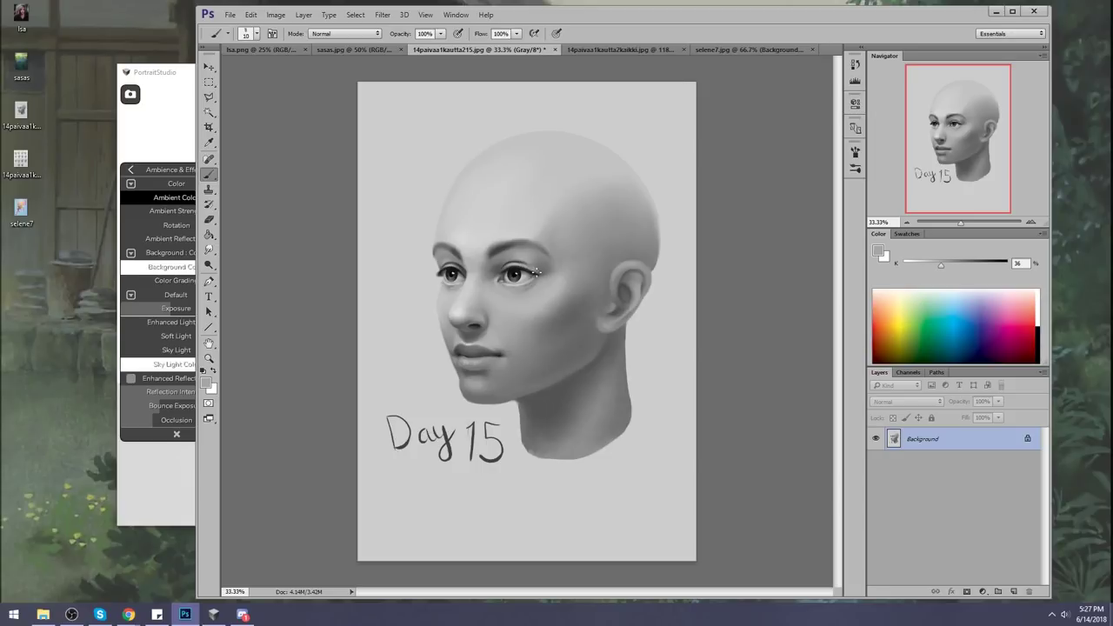
alt+click(522, 263)
drag(528, 264, 523, 262)
drag(525, 273, 513, 271)
Lasso the near eye of the Day 15 head and copy it onto its own layer
key(ctrl+plus)
key(l)
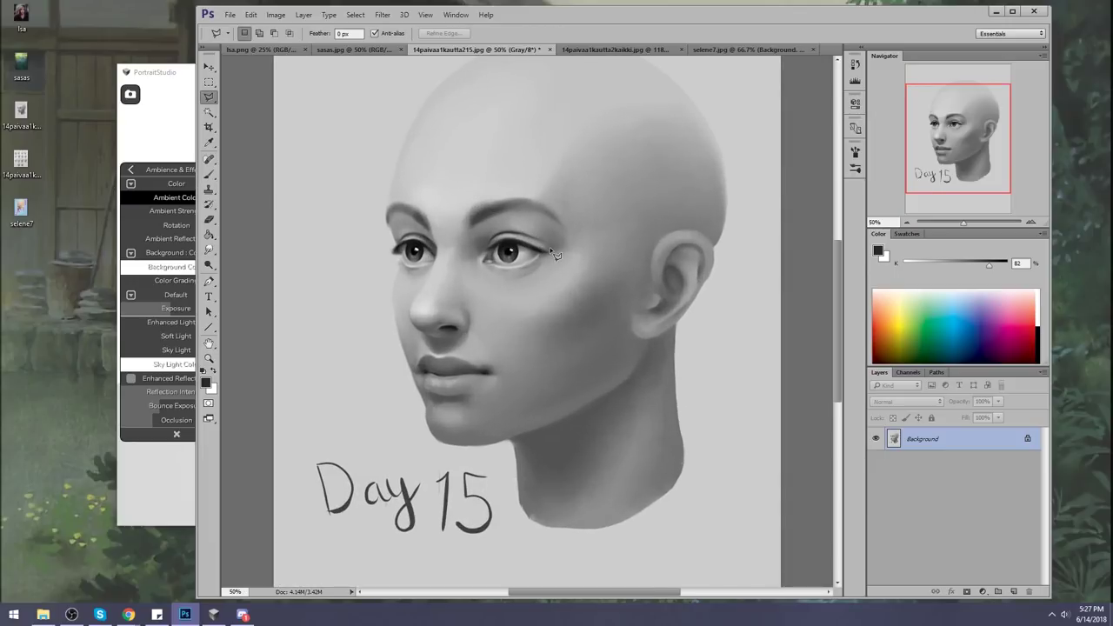
drag(208, 96, 236, 101)
click(235, 96)
mouse_move(501, 241)
mouse_down()
mouse_move(479, 262)
mouse_move(508, 291)
mouse_move(563, 254)
mouse_up()
key(ctrl+j)
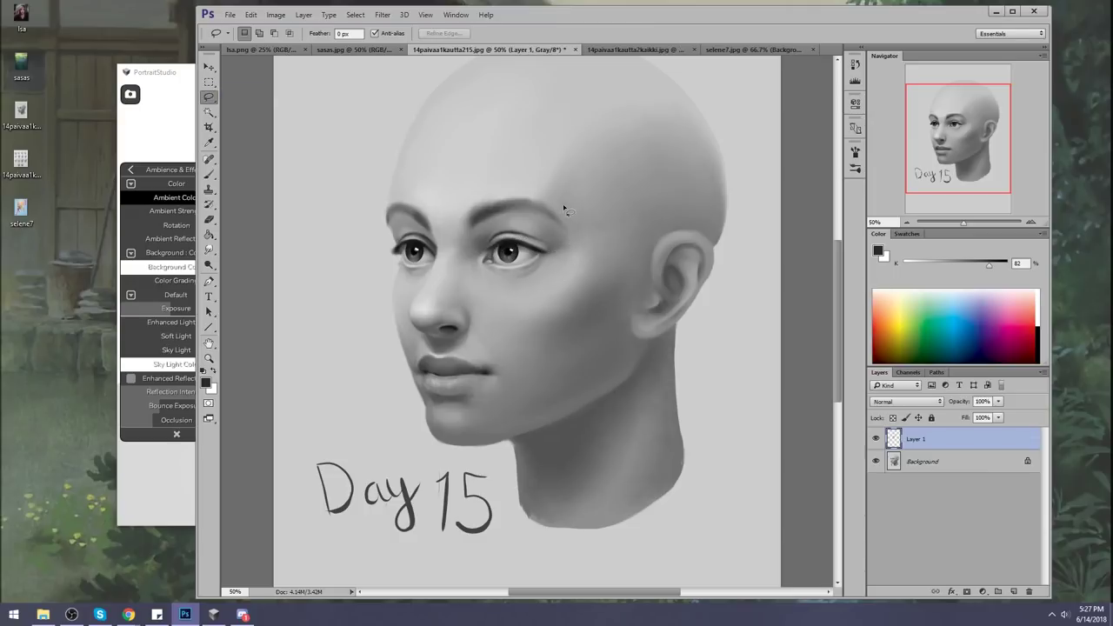
Nudge the copied eye slightly left and up, compare it with the original by toggling its layer, and merge it down
key(v)
key(Left)
key(Up)
key(Left)
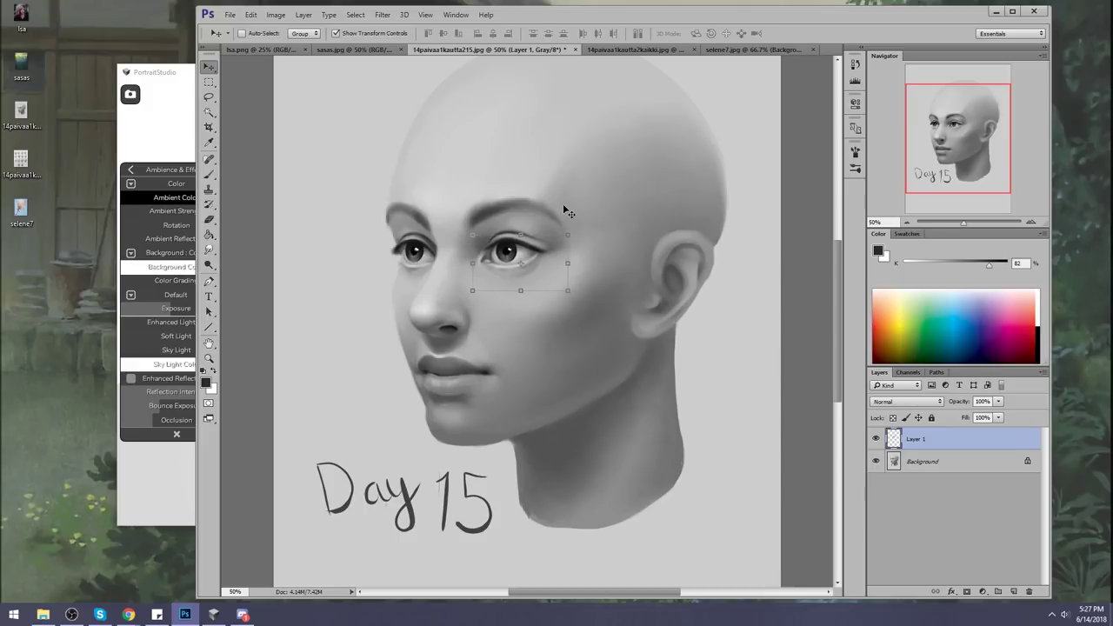
key(m)
right_click(502, 242)
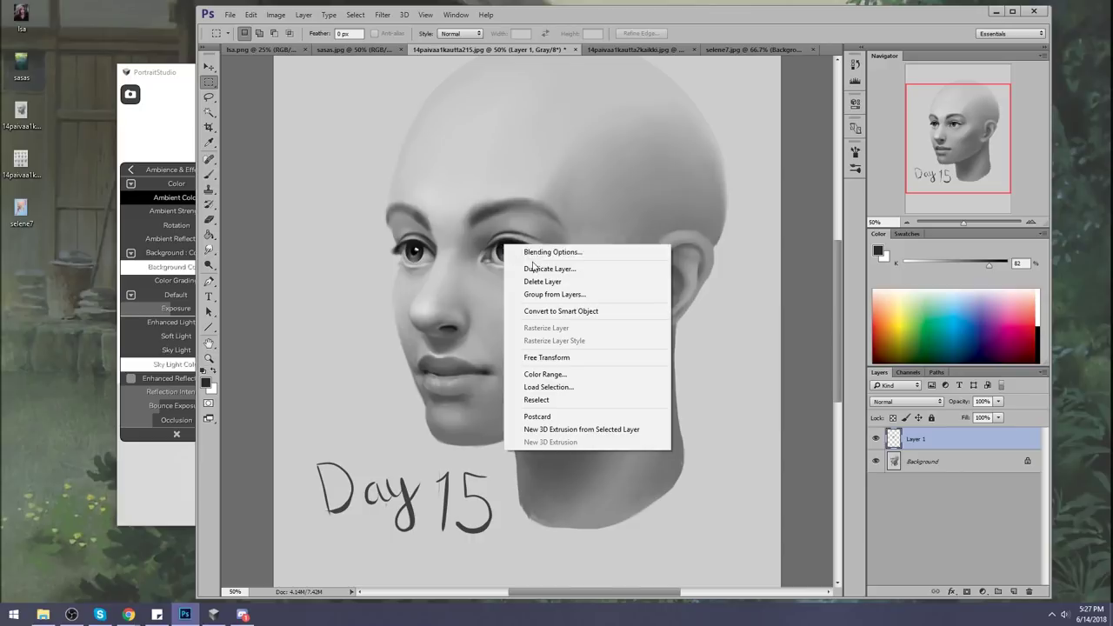
click(876, 439)
click(876, 439)
click(875, 438)
right_click(949, 438)
click(878, 421)
Repaint the near eye's outer corner and the area under it with sampled tones on the mirrored canvas, and flip the canvas back
key(ctrl+shift+h)
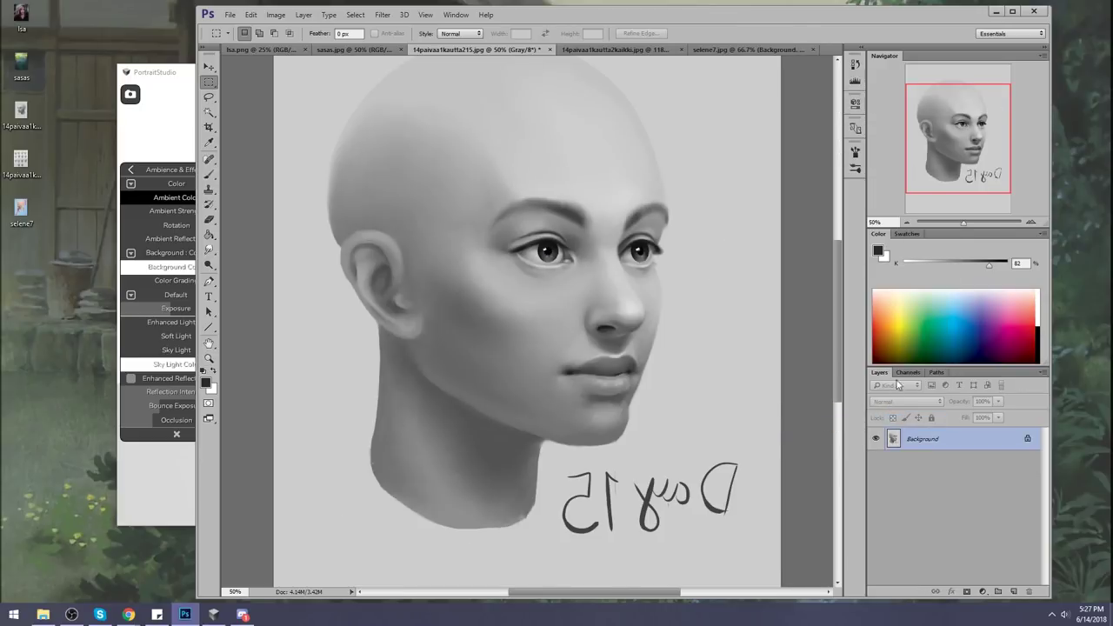
key(b)
alt+click(522, 237)
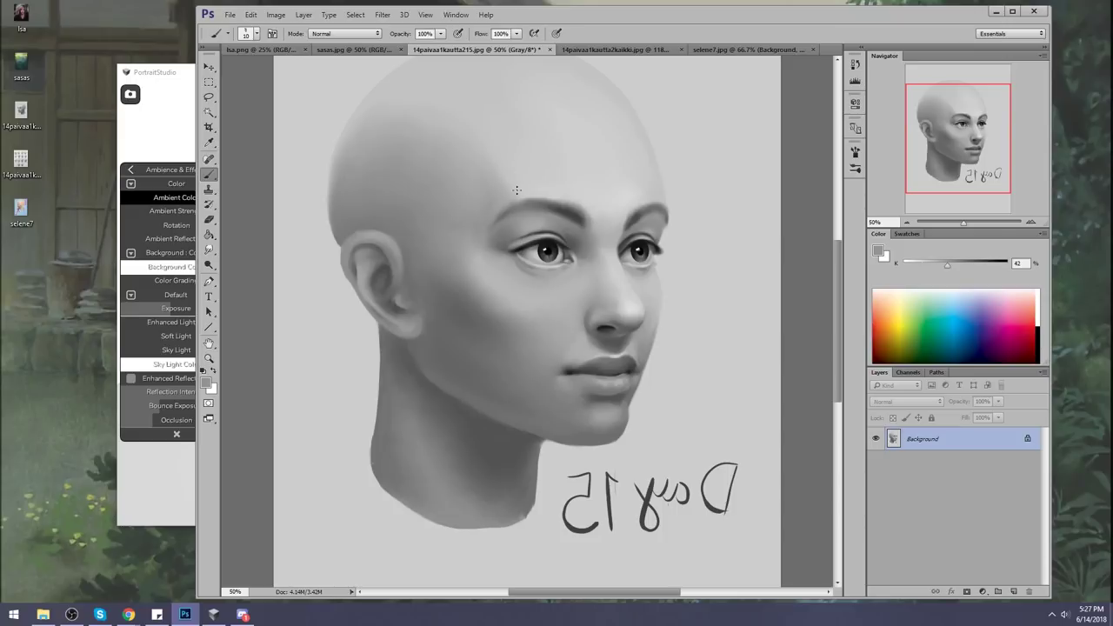
drag(516, 246, 518, 245)
alt+click(493, 204)
key(bracketleft)
alt+click(506, 263)
alt+click(583, 289)
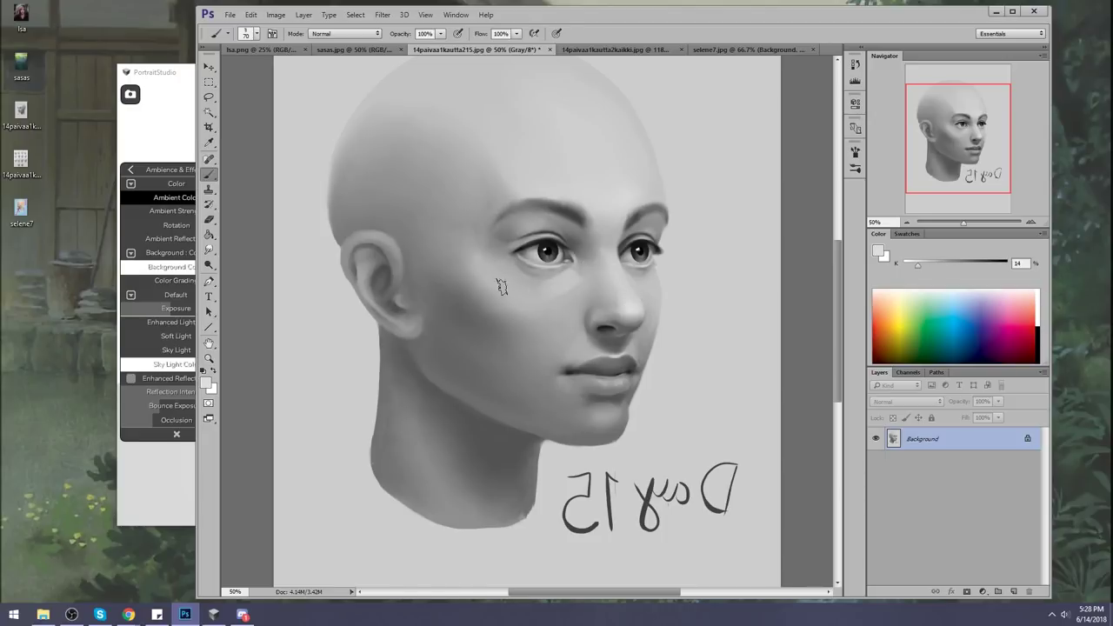
key(ctrl+shift+h)
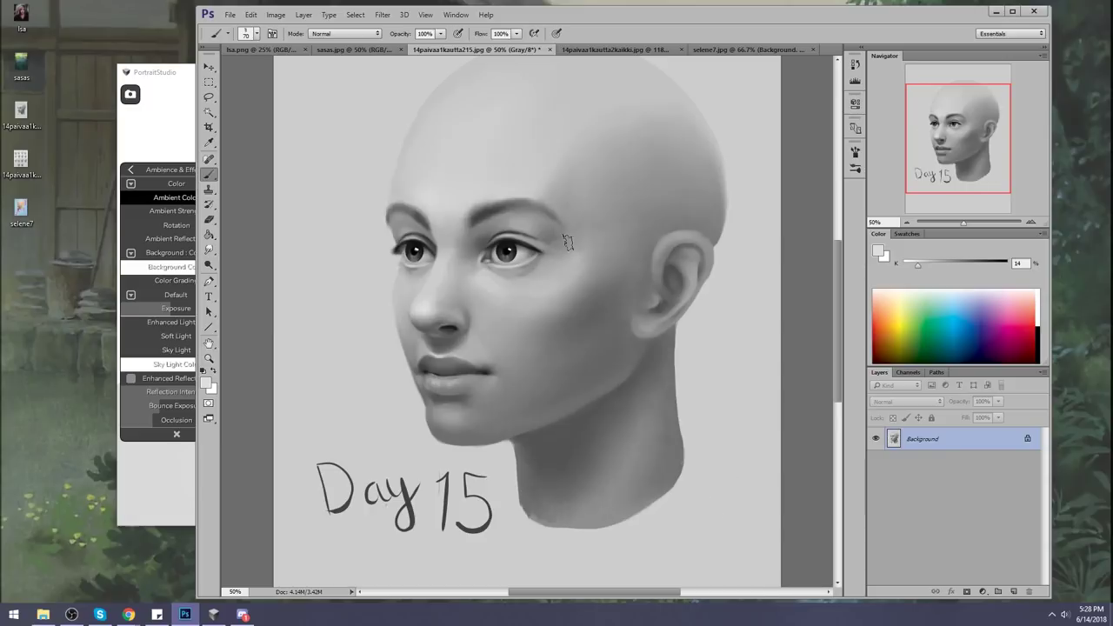
alt+click(489, 278)
Open the portrait in Liquify with both eyes enlarged, and check their placement against the bust in PortraitStudio
click(383, 15)
click(410, 108)
key(z)
drag(447, 186, 636, 299)
key(w)
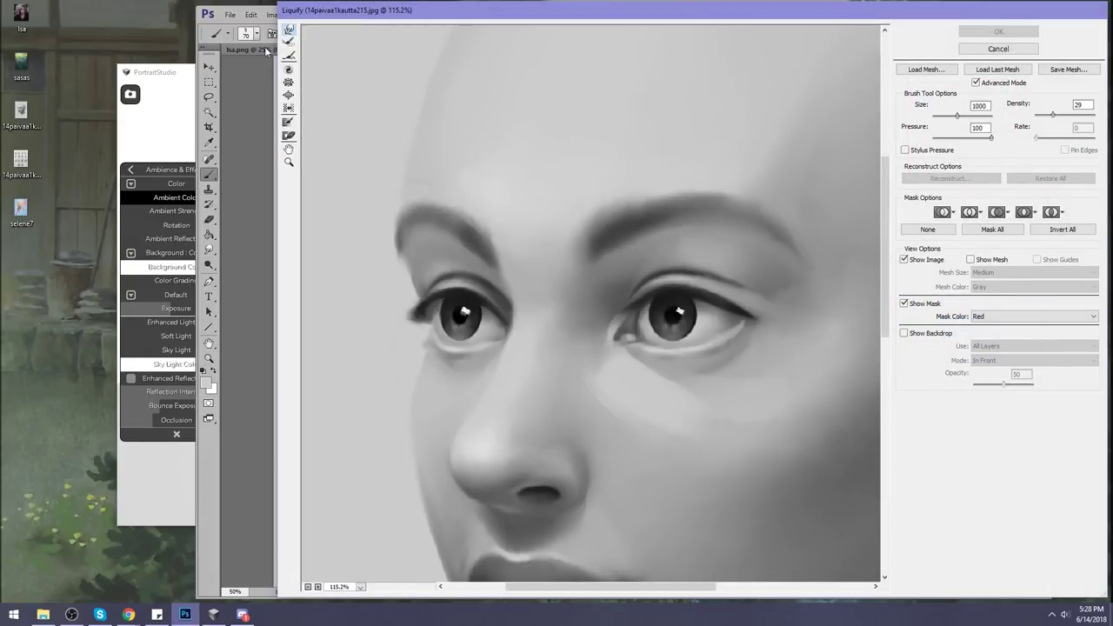
click(185, 74)
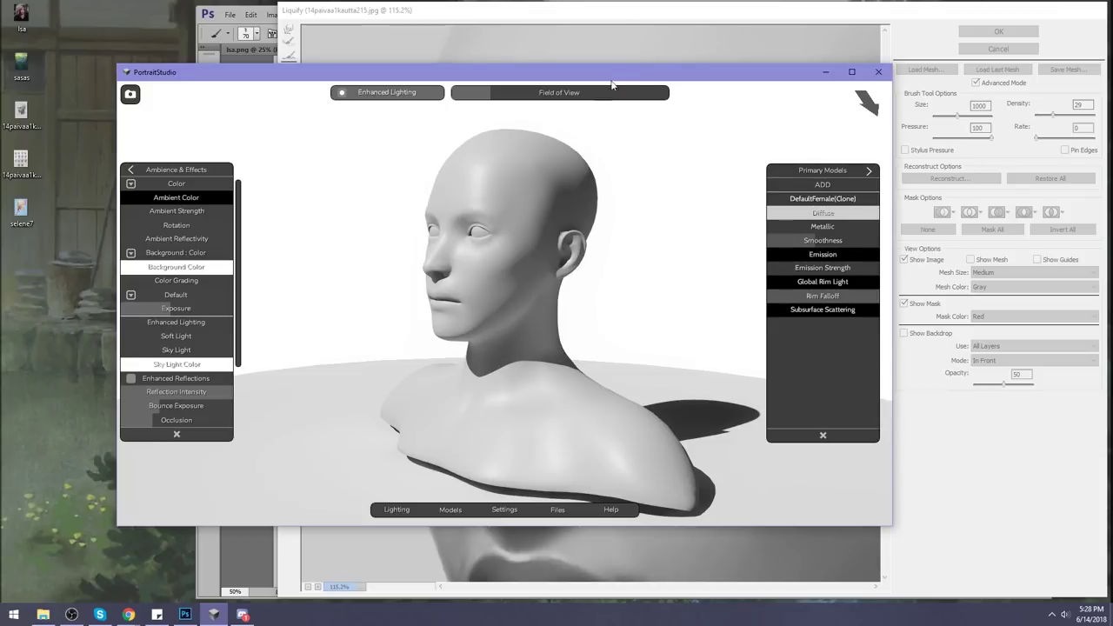
key(alt+Tab)
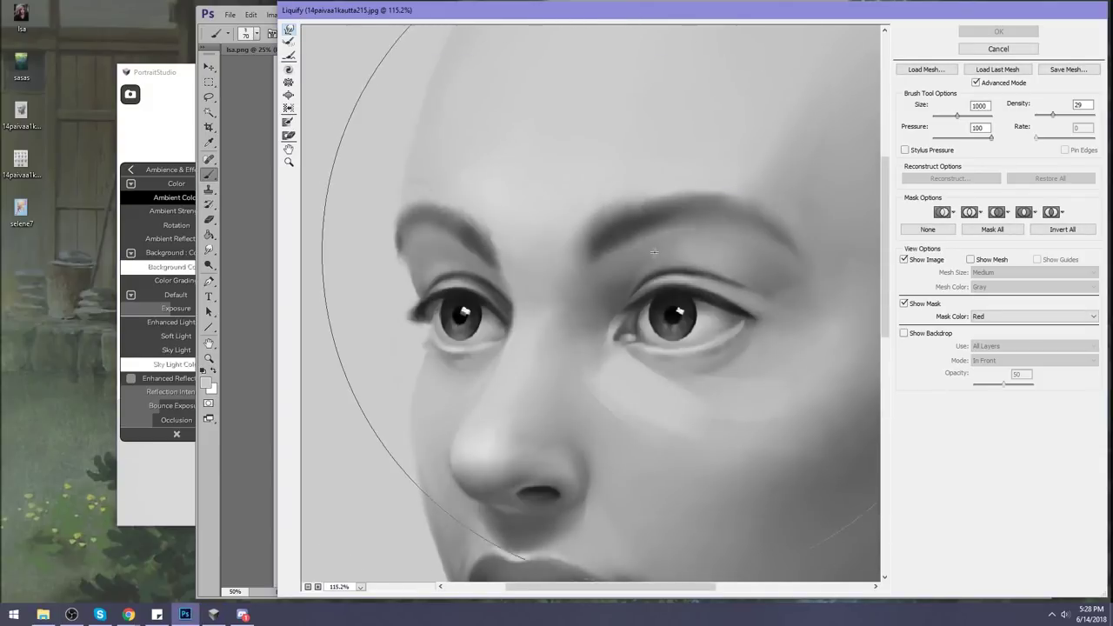
Shift the near eye's iris slightly towards the nose with the Forward Warp tool, using a size 80 brush
key(bracketleft)
key(bracketleft)
key(bracketleft)
key(bracketleft)
key(bracketleft)
key(bracketleft)
key(bracketleft)
key(bracketleft)
key(bracketleft)
key(bracketleft)
key(bracketright)
key(bracketright)
key(bracketright)
key(bracketright)
key(bracketright)
key(bracketright)
mouse_move(663, 306)
mouse_down()
mouse_move(661, 322)
mouse_move(686, 329)
mouse_move(695, 310)
mouse_move(687, 300)
mouse_move(713, 335)
mouse_move(700, 310)
mouse_up()
key(bracketleft)
key(bracketleft)
key(bracketleft)
key(bracketleft)
key(bracketleft)
key(bracketleft)
key(bracketleft)
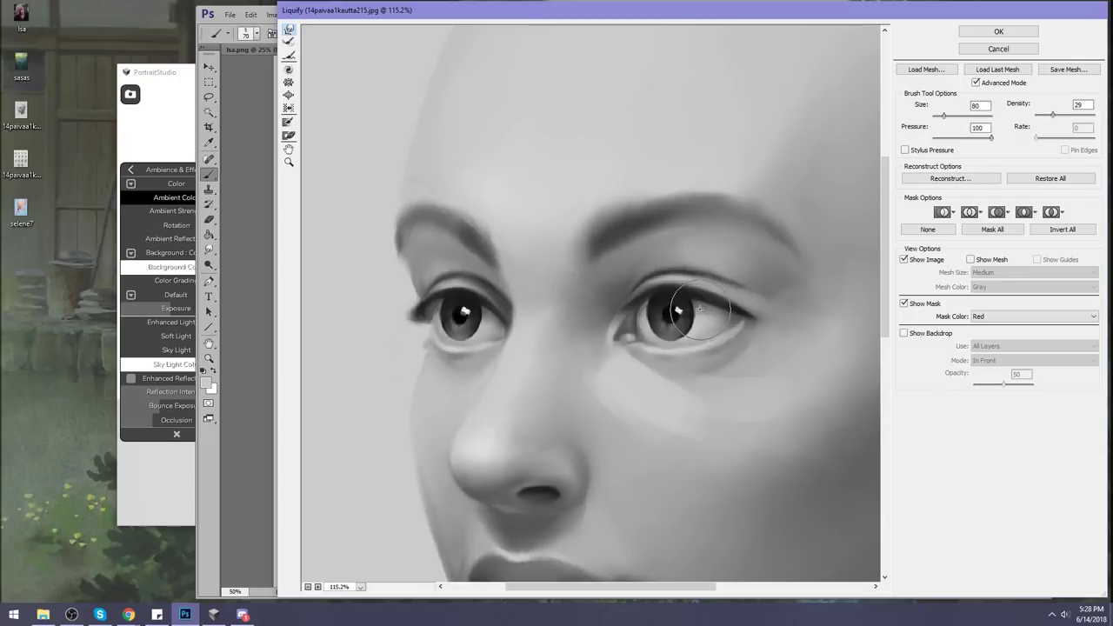
key(bracketright)
key(bracketright)
key(bracketright)
key(bracketright)
key(bracketright)
key(bracketright)
key(bracketright)
key(bracketright)
key(bracketright)
key(bracketright)
key(bracketright)
key(bracketright)
key(bracketleft)
key(bracketleft)
key(bracketleft)
key(bracketleft)
key(bracketleft)
key(bracketleft)
key(bracketleft)
key(bracketleft)
key(bracketleft)
key(bracketleft)
key(bracketleft)
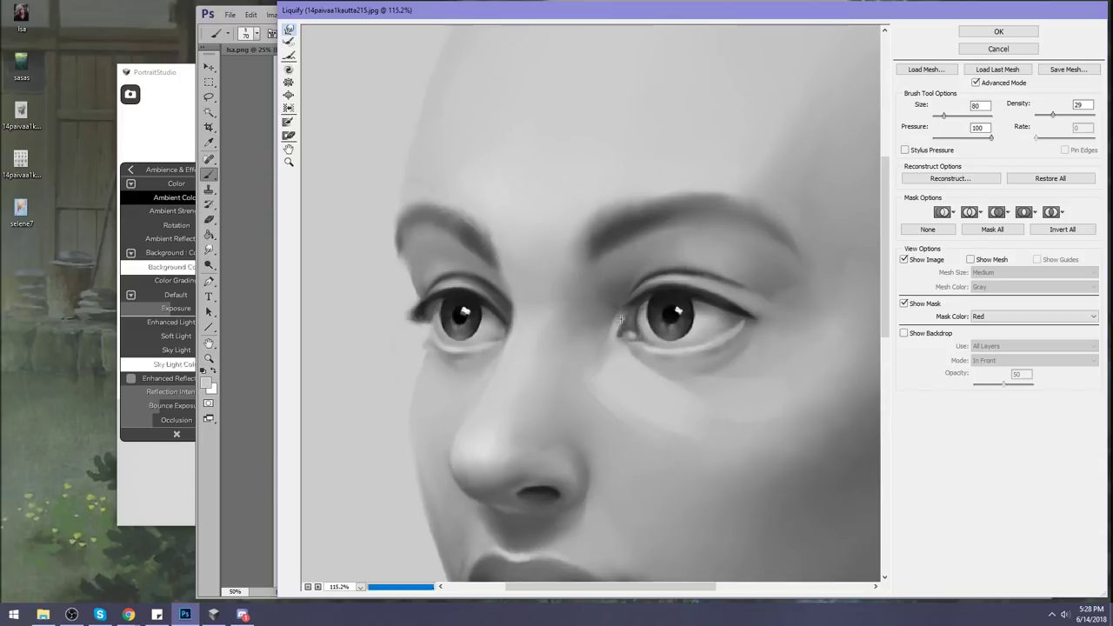
Check the bust's eyes in PortraitStudio again, and reshape the near eye's inner corner and lids in Liquify with a size 90 brush
click(179, 75)
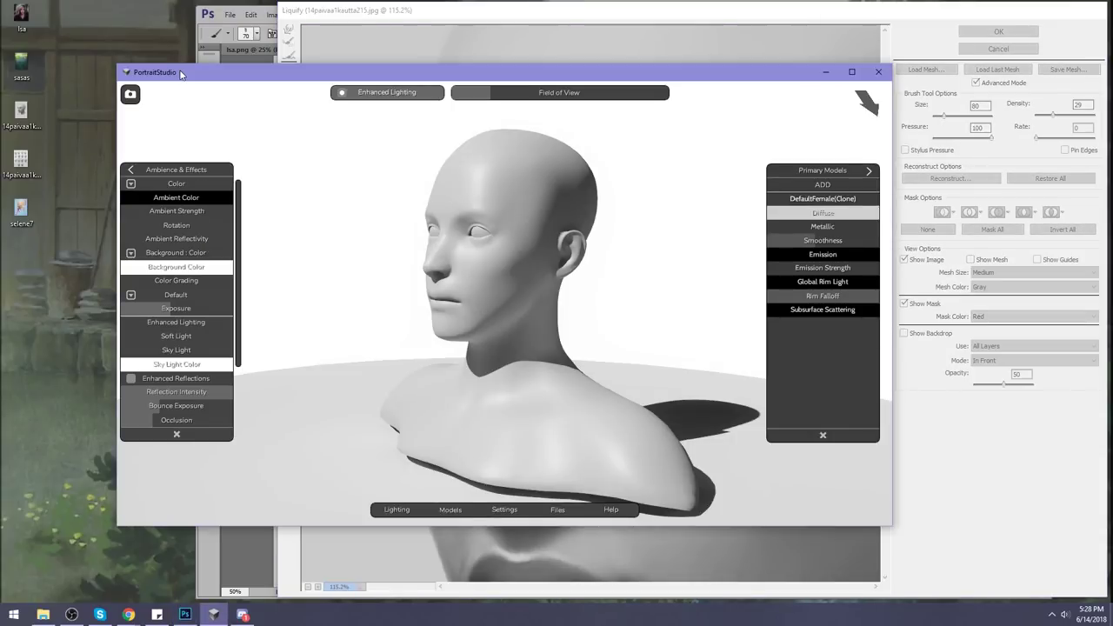
click(657, 11)
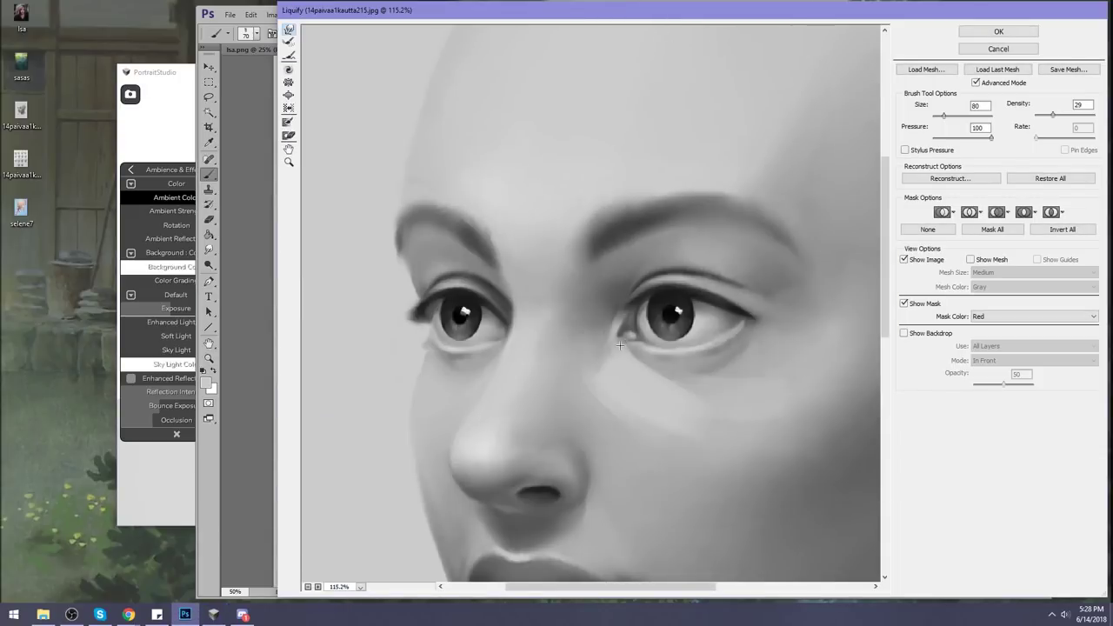
key(bracketright)
drag(635, 322, 630, 323)
key(bracketleft)
key(bracketleft)
key(bracketright)
key(bracketright)
key(bracketright)
key(bracketright)
key(bracketright)
key(bracketright)
key(bracketright)
key(bracketright)
key(bracketright)
key(bracketright)
key(bracketright)
key(bracketright)
key(bracketleft)
key(bracketleft)
key(bracketleft)
key(bracketleft)
key(bracketleft)
key(bracketleft)
key(bracketleft)
key(bracketleft)
key(bracketleft)
key(bracketleft)
key(bracketleft)
key(bracketleft)
key(bracketleft)
key(bracketleft)
key(bracketleft)
key(bracketleft)
key(bracketleft)
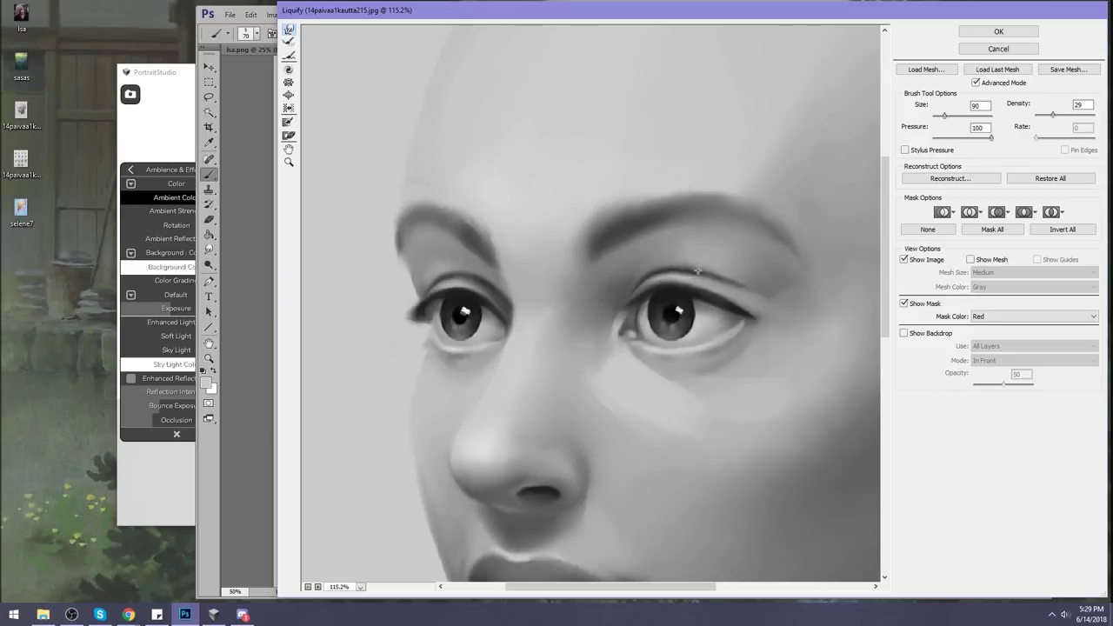
Fine-tune the near eye's shape with the whole head in view at 50%, using a size 100 warp brush
key(ctrl+minus)
key(ctrl+minus)
key(ctrl+minus)
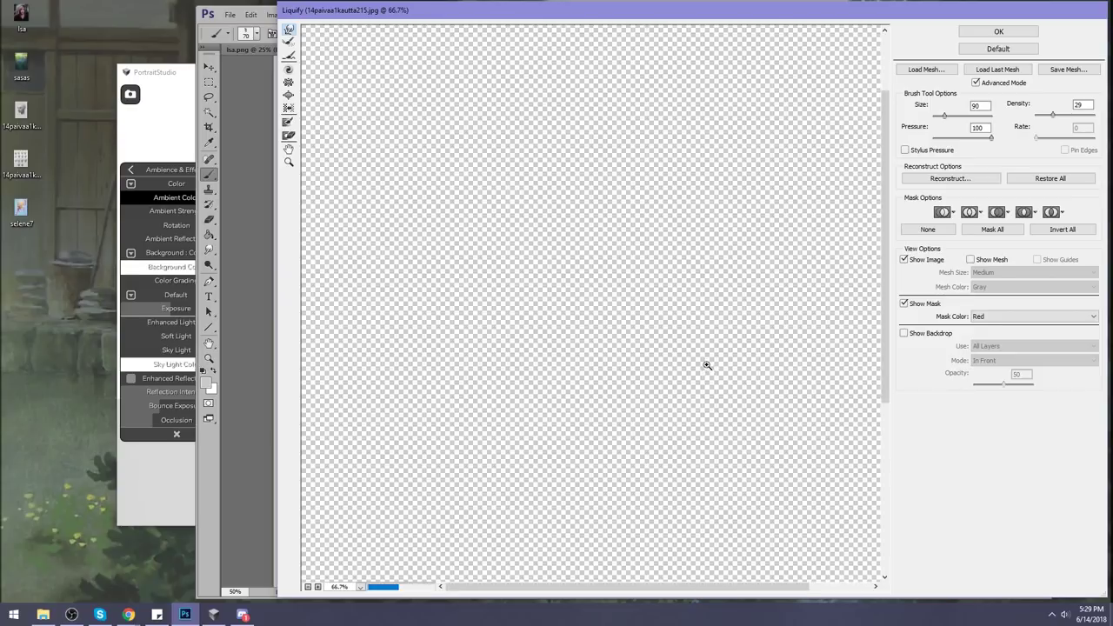
key(bracketright)
key(bracketright)
key(bracketright)
key(bracketright)
key(bracketright)
key(bracketright)
key(bracketright)
key(bracketright)
key(bracketleft)
key(bracketleft)
key(bracketleft)
key(bracketleft)
key(bracketleft)
key(bracketleft)
key(bracketleft)
key(bracketleft)
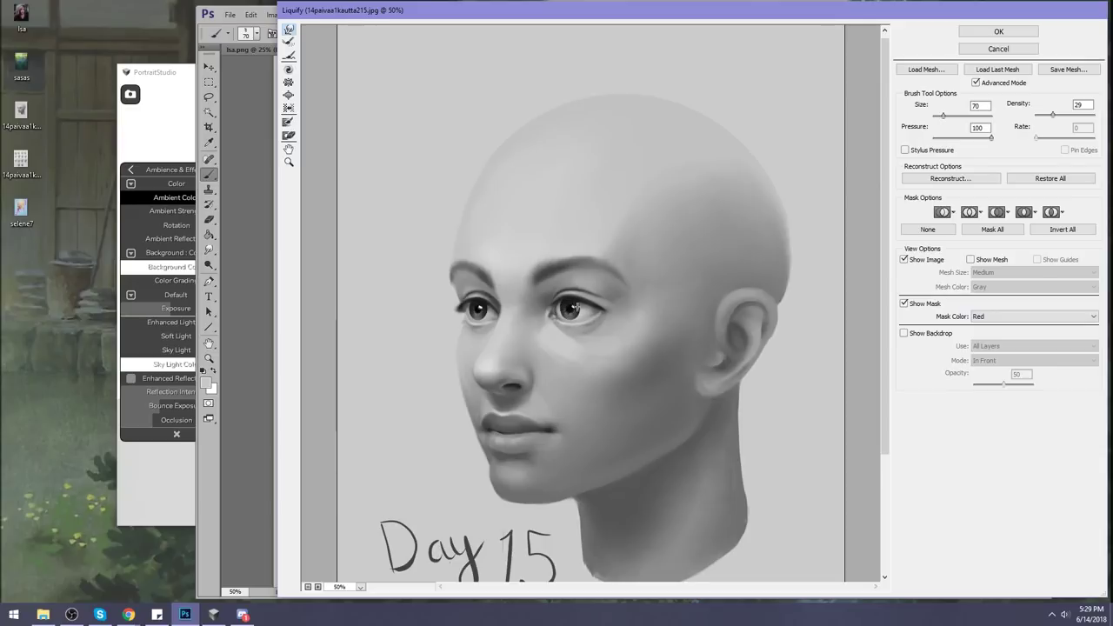
key(alt)
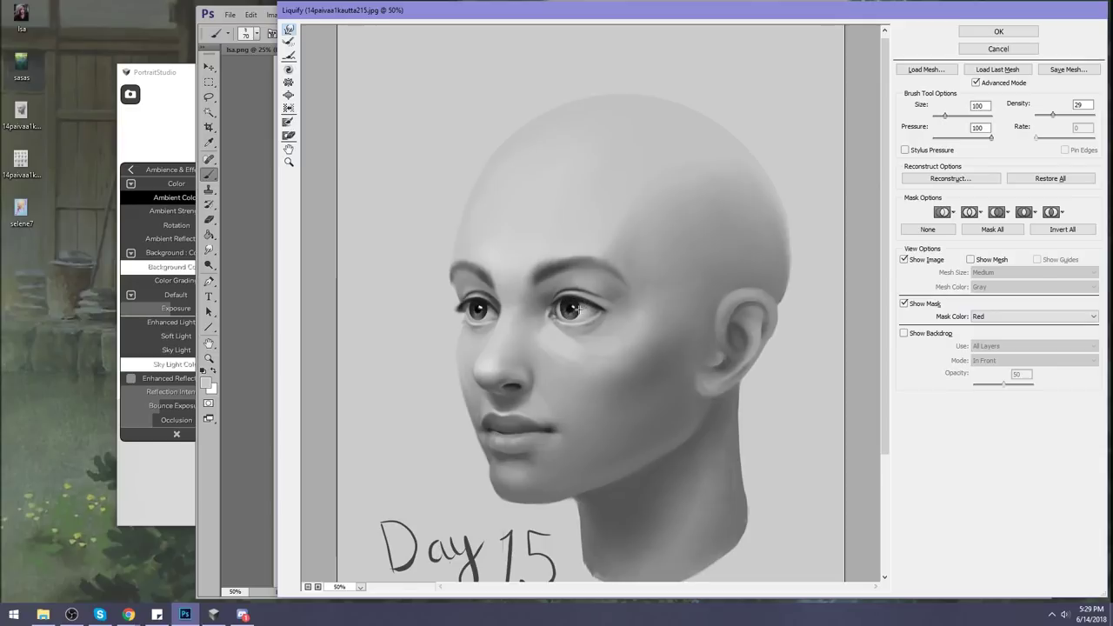
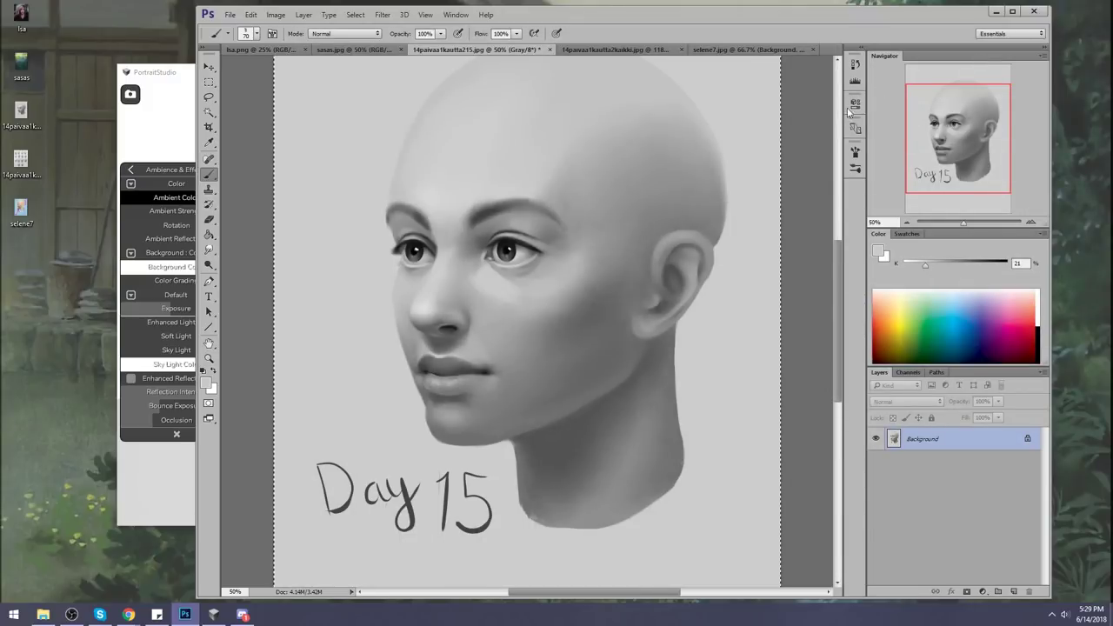
Revert the image to its original opened state in the history, and paste the retouched version in place as a new layer
click(856, 65)
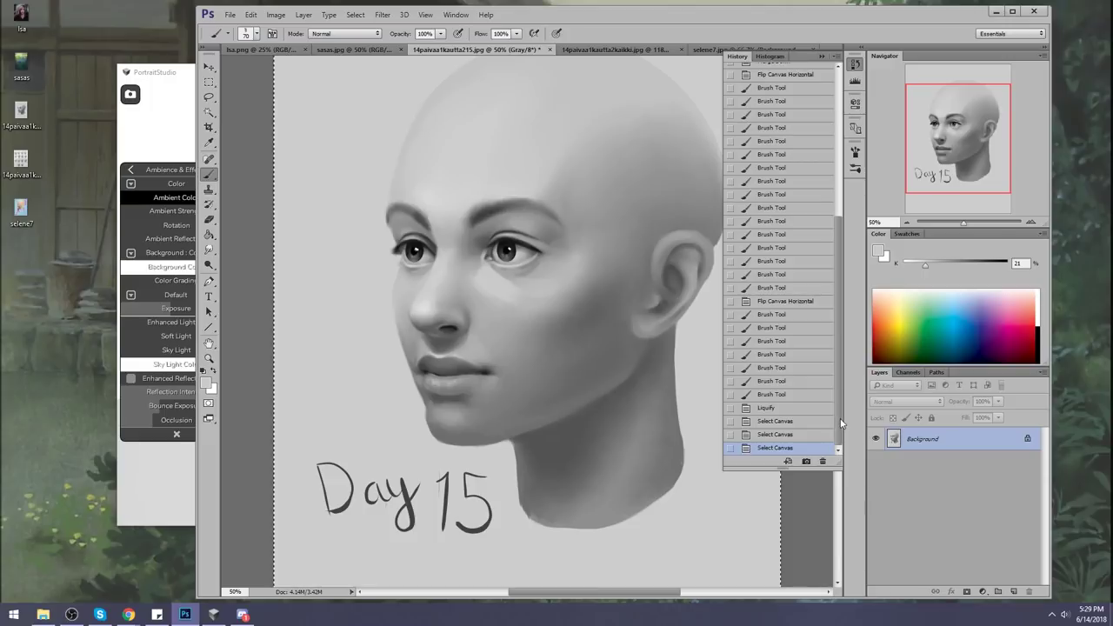
mouse_move(839, 424)
mouse_down()
mouse_move(847, 337)
mouse_move(782, 58)
mouse_up()
click(778, 76)
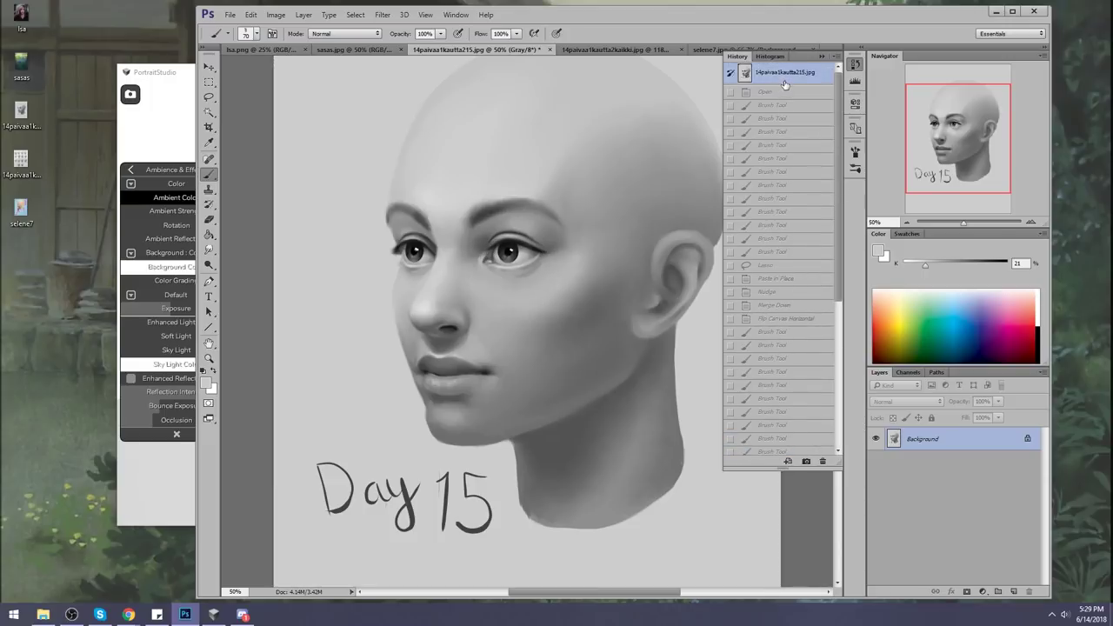
key(ctrl+shift+v)
click(820, 55)
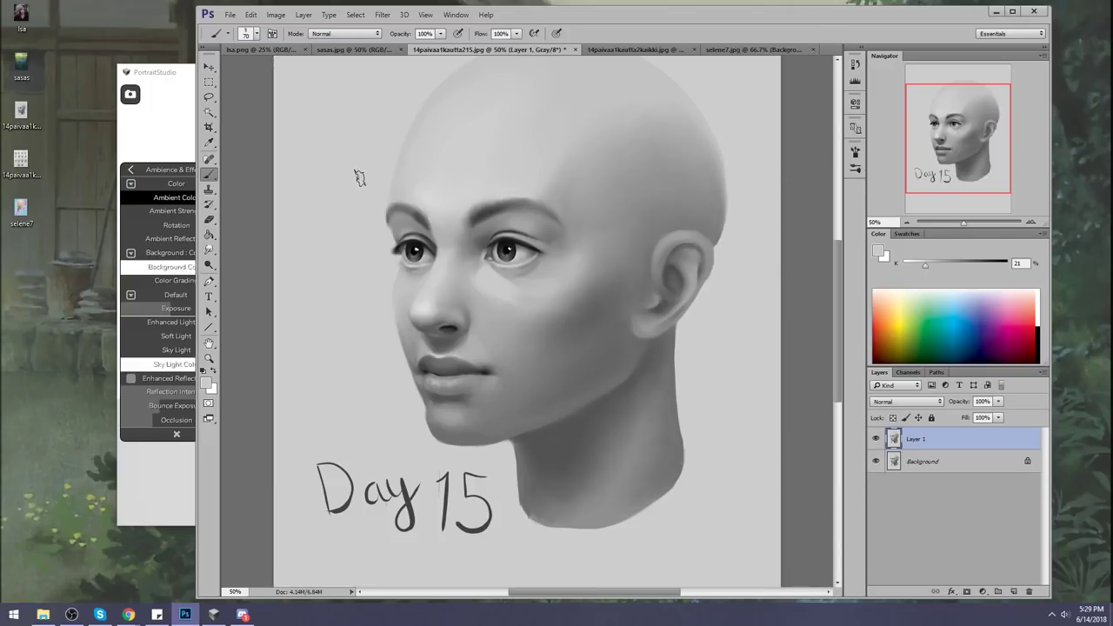
key(ctrl+e)
key(z)
drag(348, 179, 520, 264)
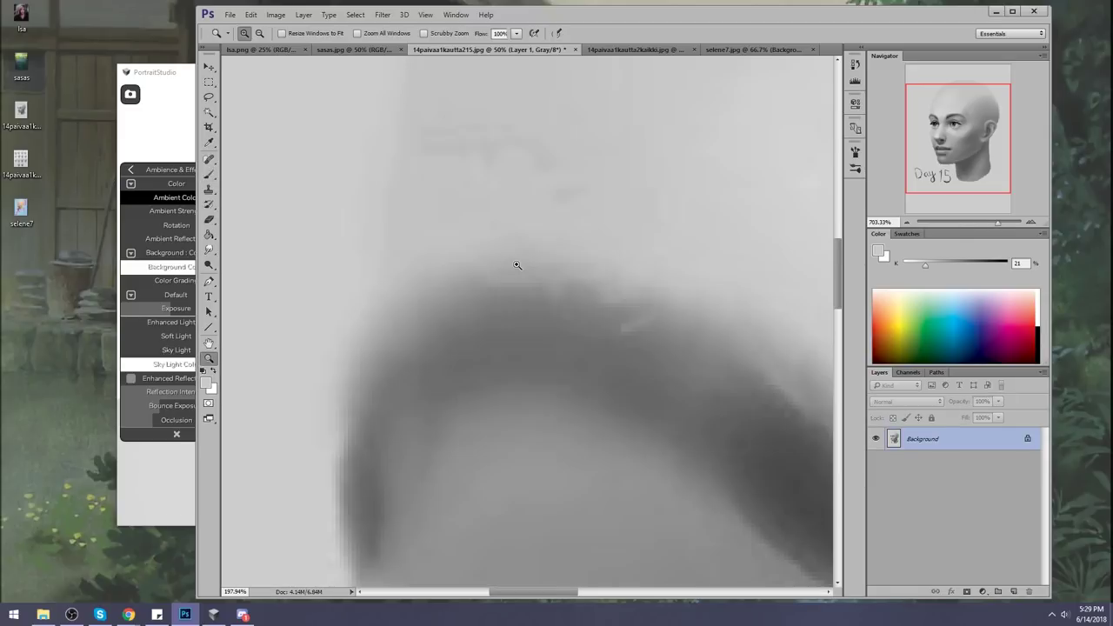
key(ctrl+0)
drag(398, 220, 560, 293)
key(ctrl+z)
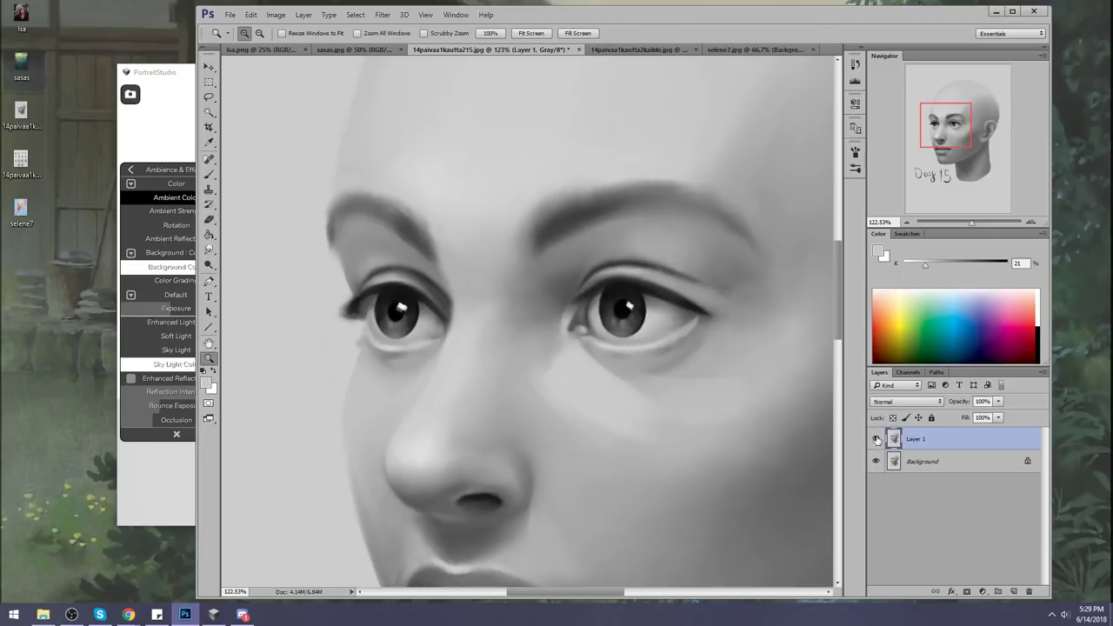
Compare the retouched eyes with the original up close by repeatedly hiding and showing Layer 1
click(876, 439)
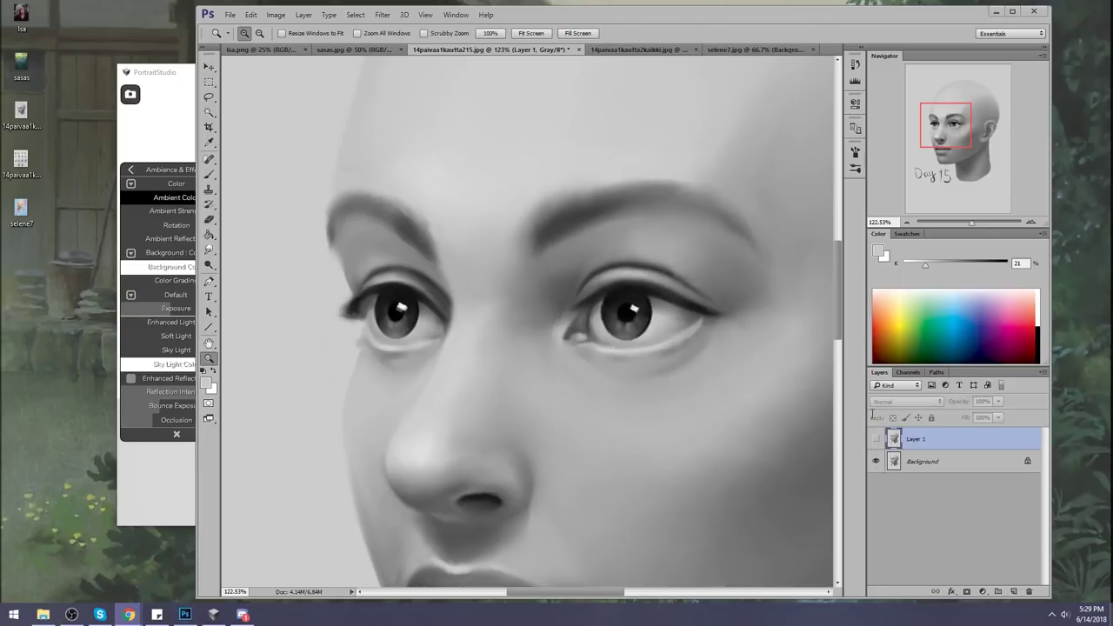
click(876, 439)
click(876, 439)
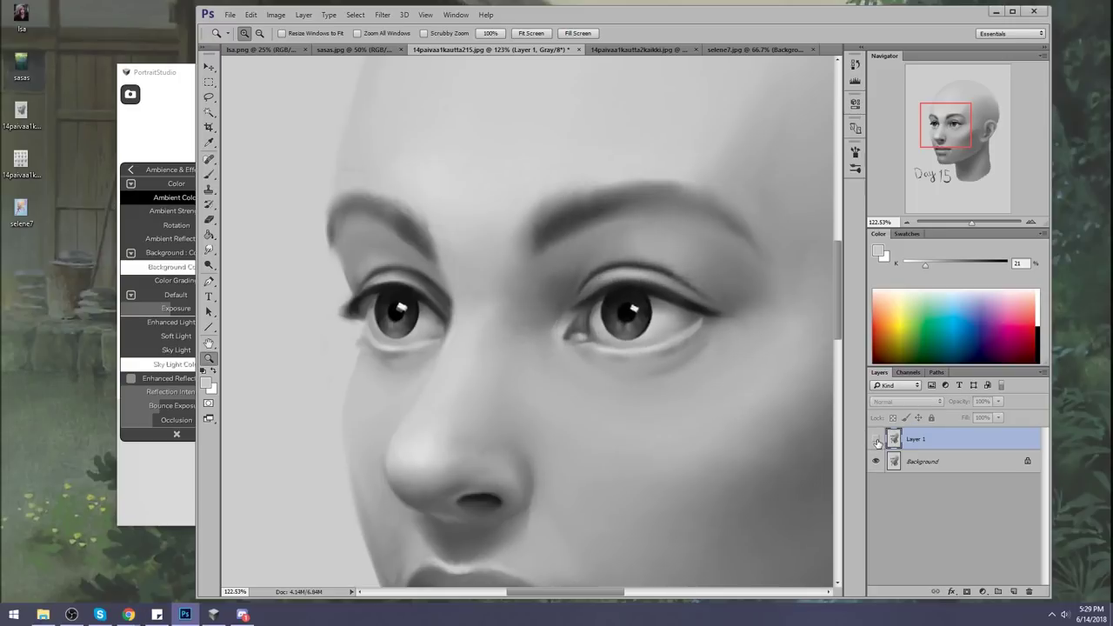
click(876, 439)
click(876, 439)
click(876, 439)
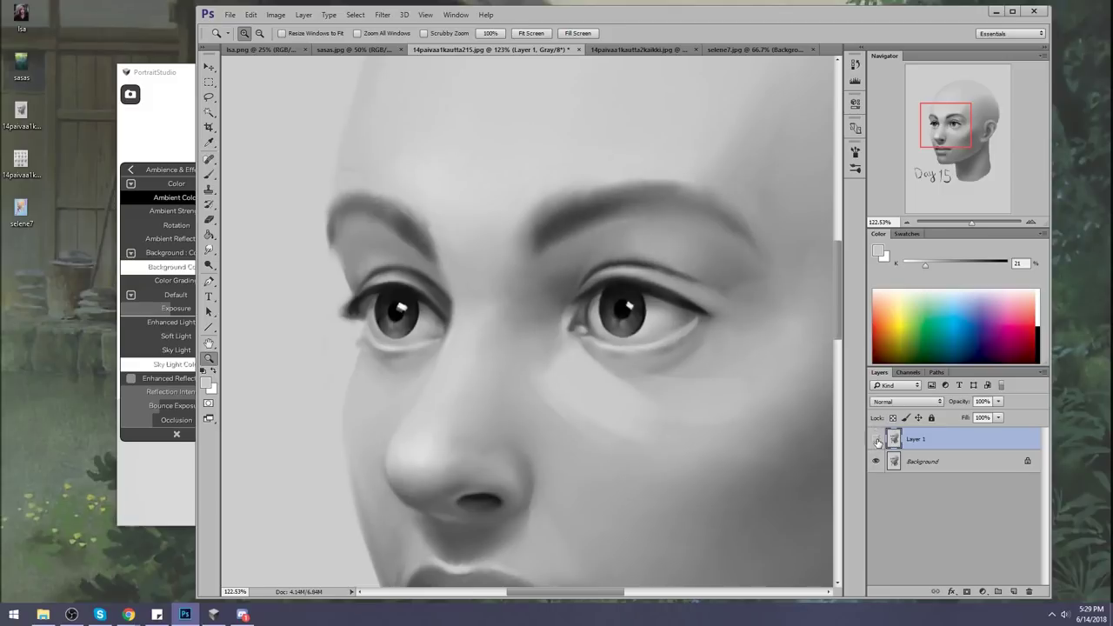
click(875, 440)
click(876, 439)
click(876, 439)
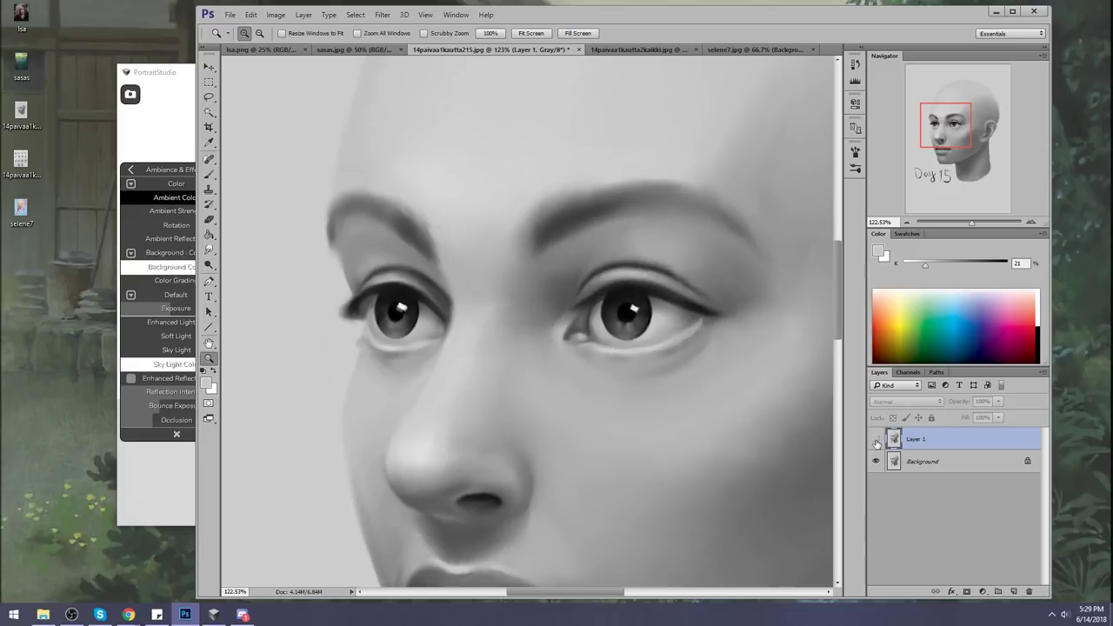
click(875, 439)
click(875, 439)
click(876, 439)
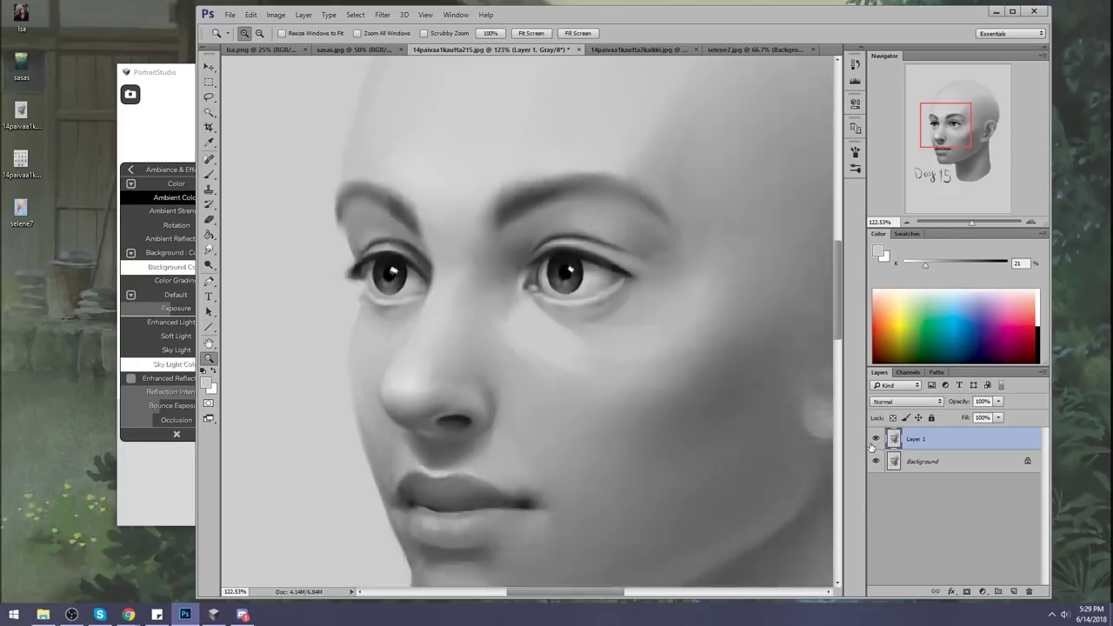
Mirror the canvas horizontally and sketch dark demonstration contour lines with the brush in the blank background beside the face
key(ctrl+0)
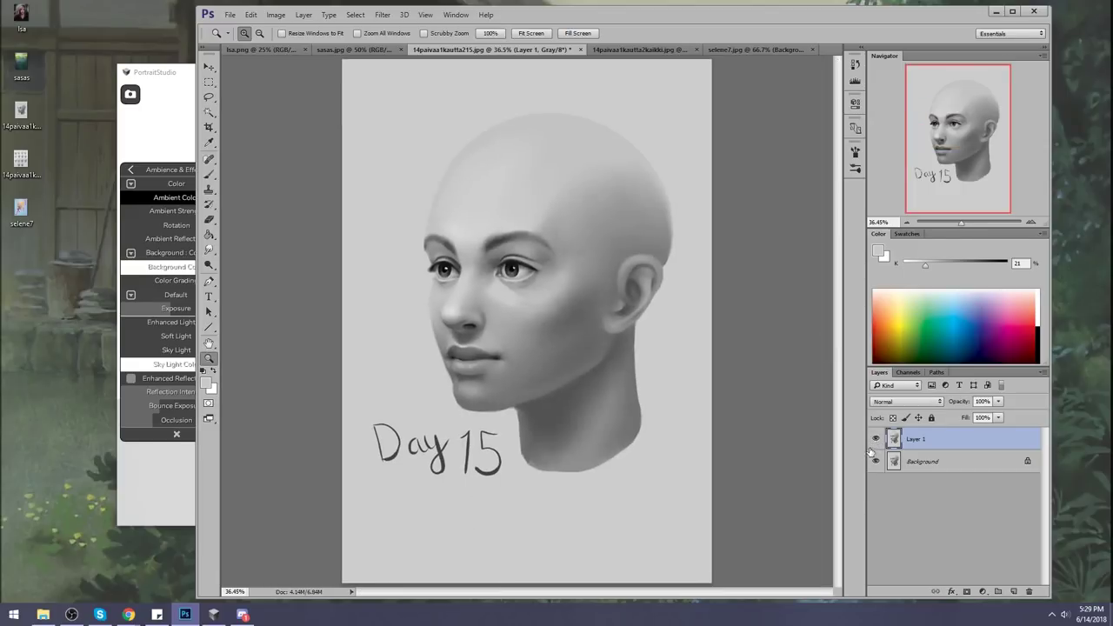
key(ctrl+shift+h)
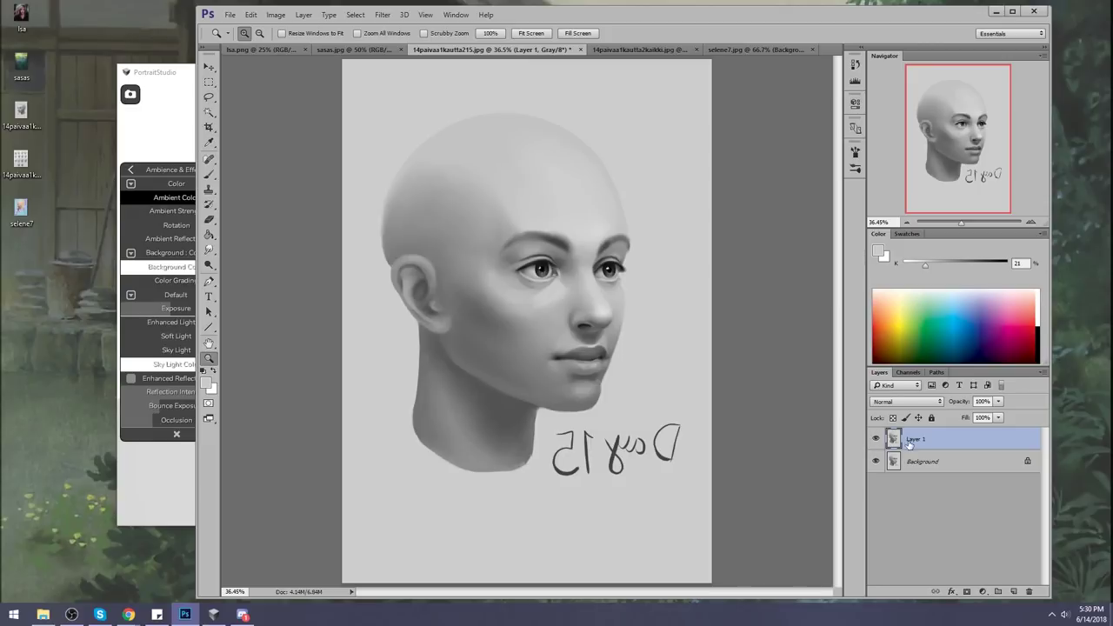
key(b)
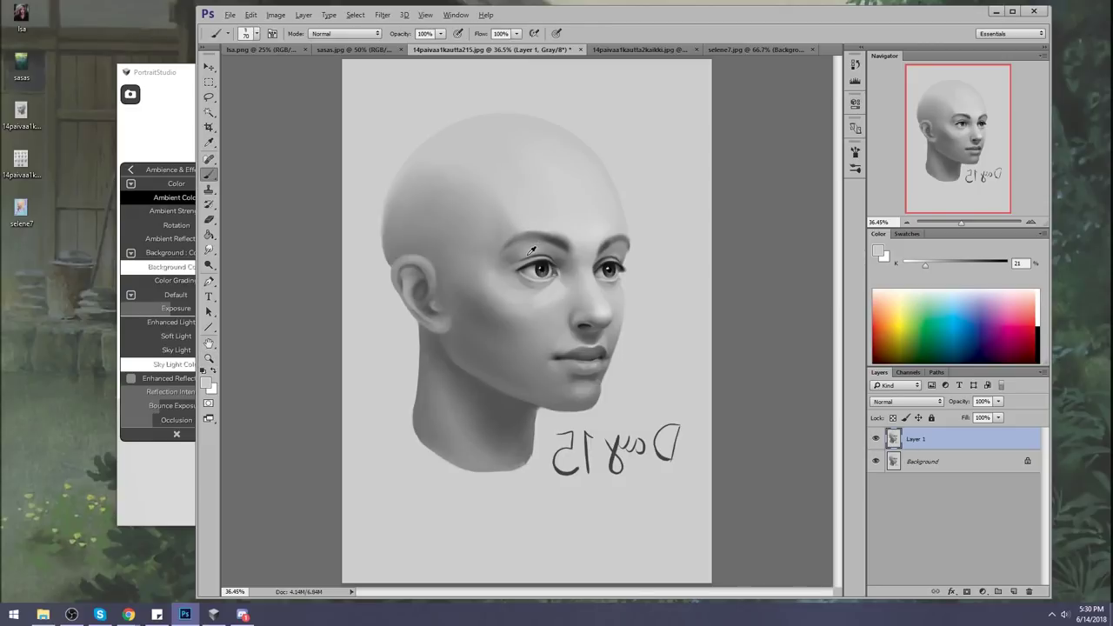
alt+click(549, 250)
key(bracketleft)
alt+click(614, 259)
mouse_move(655, 97)
mouse_down()
mouse_move(676, 147)
mouse_move(625, 177)
mouse_up()
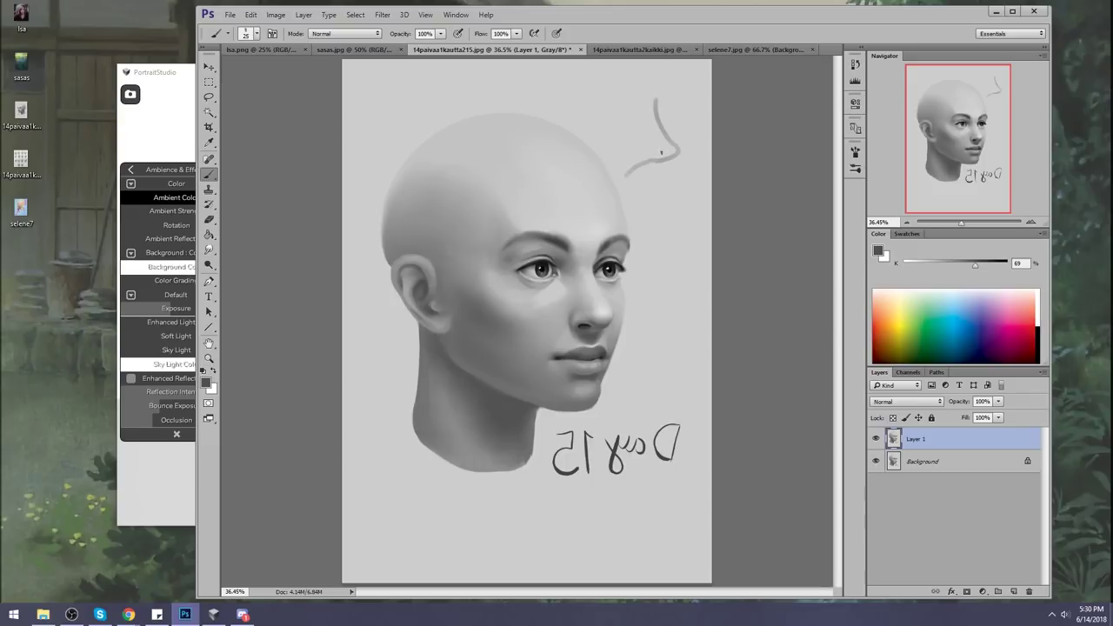
drag(653, 111, 639, 165)
drag(634, 127, 625, 171)
mouse_move(687, 109)
mouse_down()
mouse_move(675, 157)
mouse_move(696, 154)
mouse_up()
drag(702, 135, 664, 217)
drag(670, 179, 636, 235)
Undo all the demonstration strokes drawn beside the head
key(ctrl+alt+z)
key(ctrl+alt+z)
key(ctrl+alt+z)
key(ctrl+alt+z)
key(ctrl+alt+z)
key(ctrl+alt+z)
key(ctrl+alt+z)
key(ctrl+alt+z)
key(ctrl+alt+z)
key(ctrl+alt+z)
Set the Smudge tool to a size 25 brush at 12% strength, and mirror the canvas back horizontally
alt+click(551, 252)
click(210, 249)
key(bracketleft)
key(bracketleft)
key(bracketleft)
key(bracketleft)
key(bracketleft)
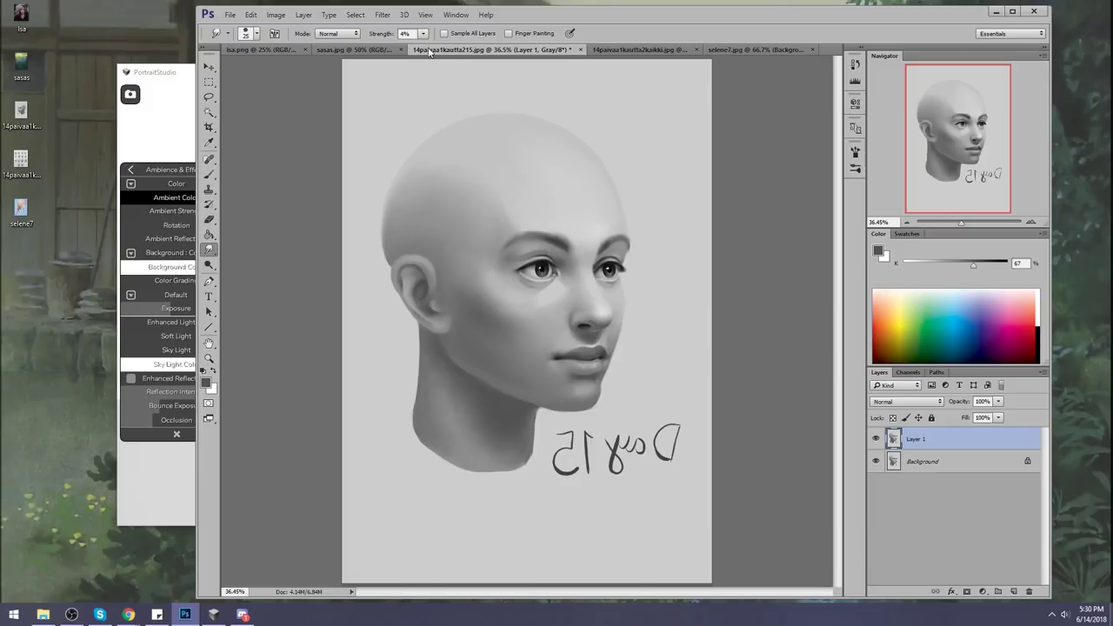
key(1)
key(2)
key(ctrl+shift+h)
Reshape the near eyebrow with greys sampled from the brow and surrounding skin, blending with the Smudge tool
key(b)
alt+click(513, 264)
alt+click(506, 292)
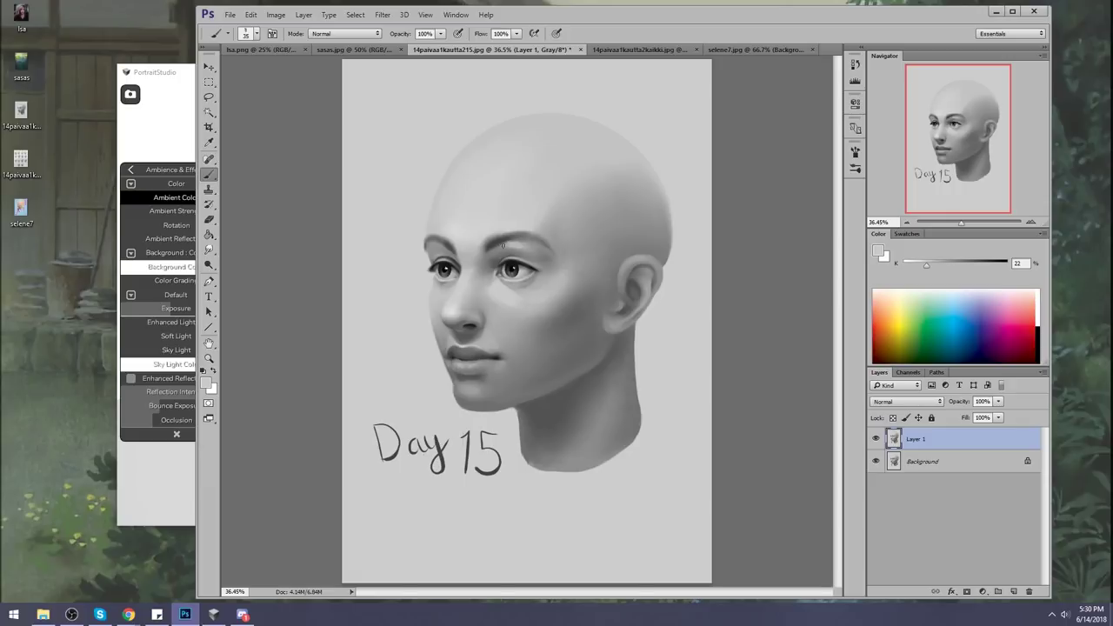
alt+click(500, 240)
key(r)
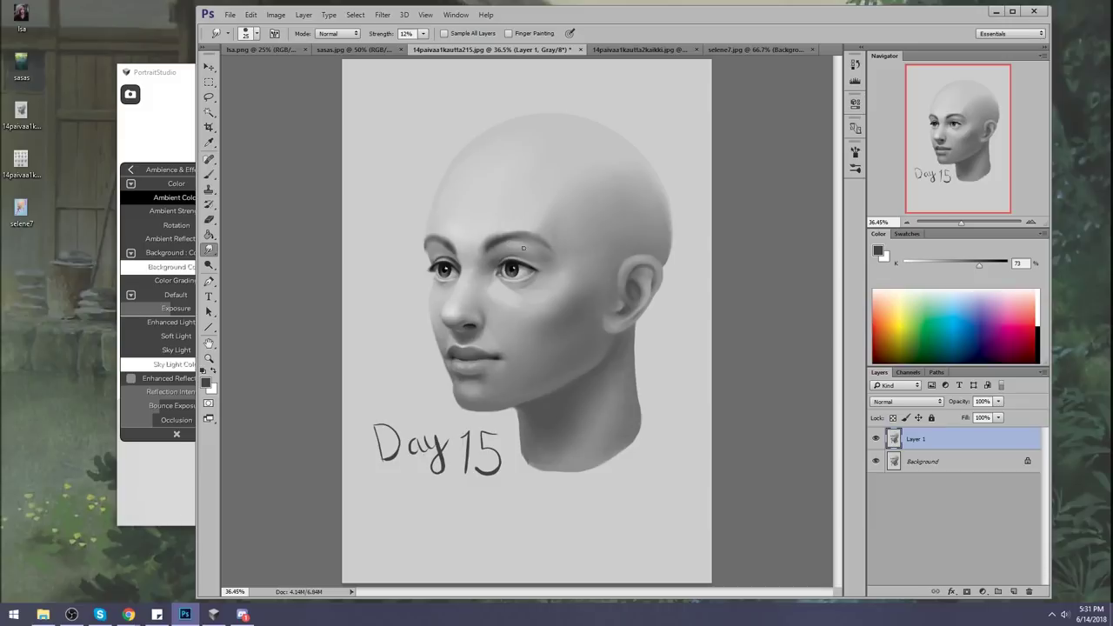
key(b)
alt+click(513, 245)
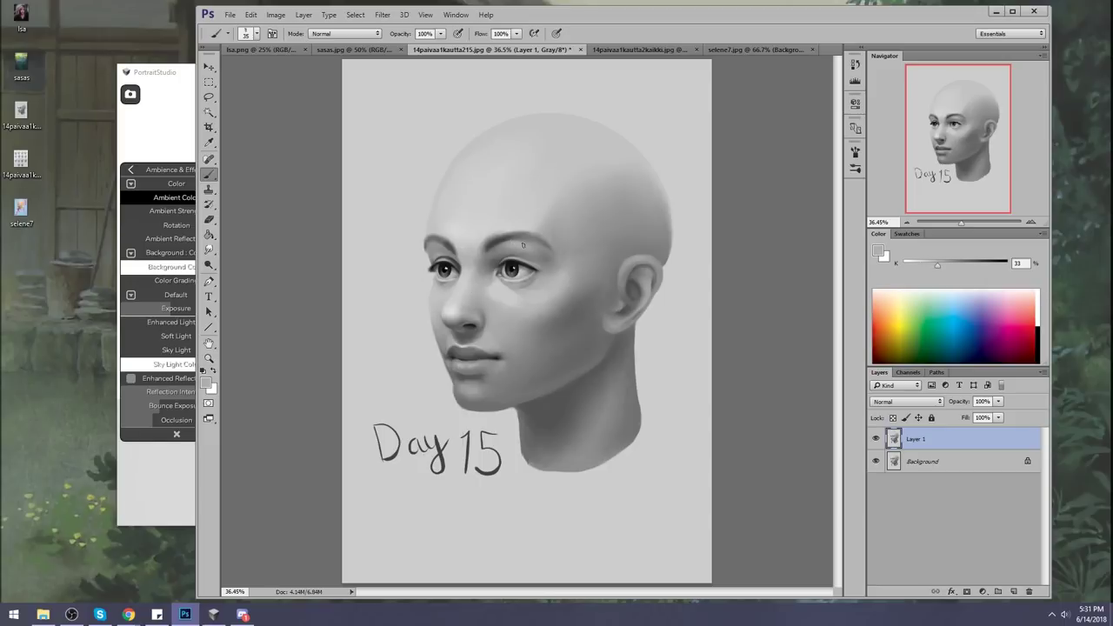
Rework the near eyebrow's inner end with greys sampled around it, and undo the last stroke
alt+click(490, 253)
alt+click(491, 251)
alt+click(482, 250)
alt+click(485, 240)
mouse_move(491, 243)
mouse_down()
mouse_move(470, 244)
mouse_move(489, 236)
mouse_move(484, 255)
mouse_up()
key(ctrl+z)
Switch to PortraitStudio and examine the bust's brow and eye area from the front and in three-quarter view
click(176, 73)
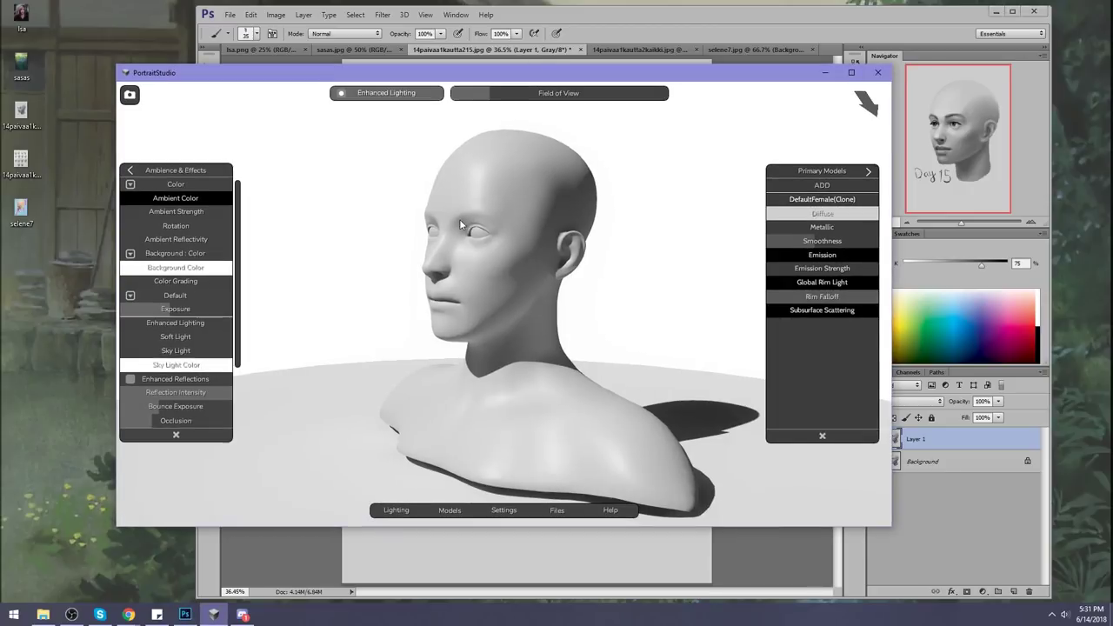
drag(447, 314, 596, 318)
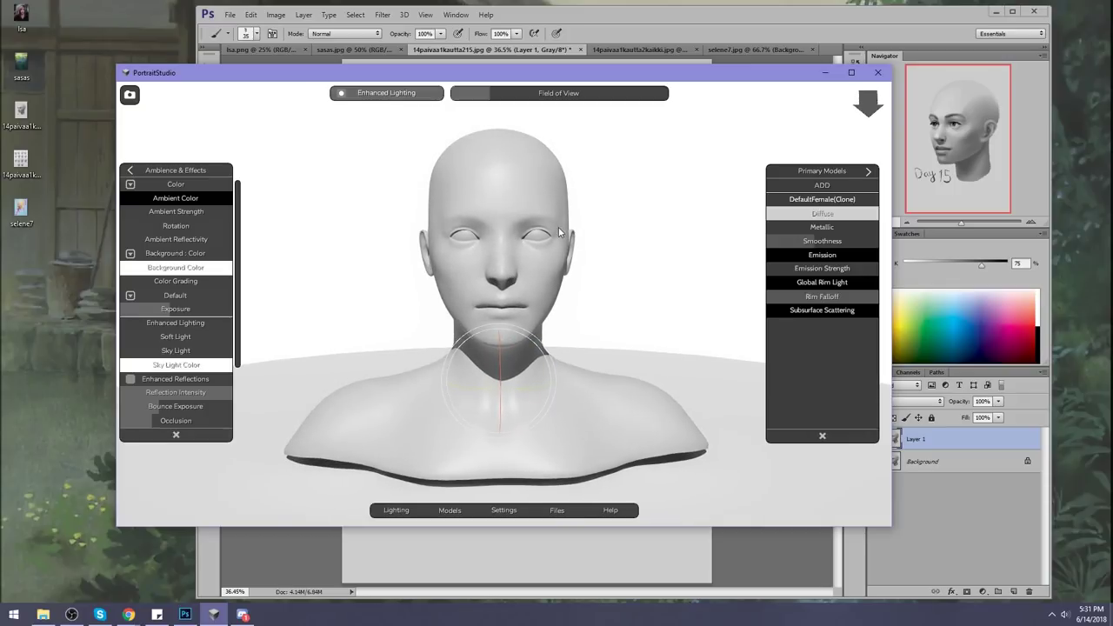
drag(621, 330, 514, 332)
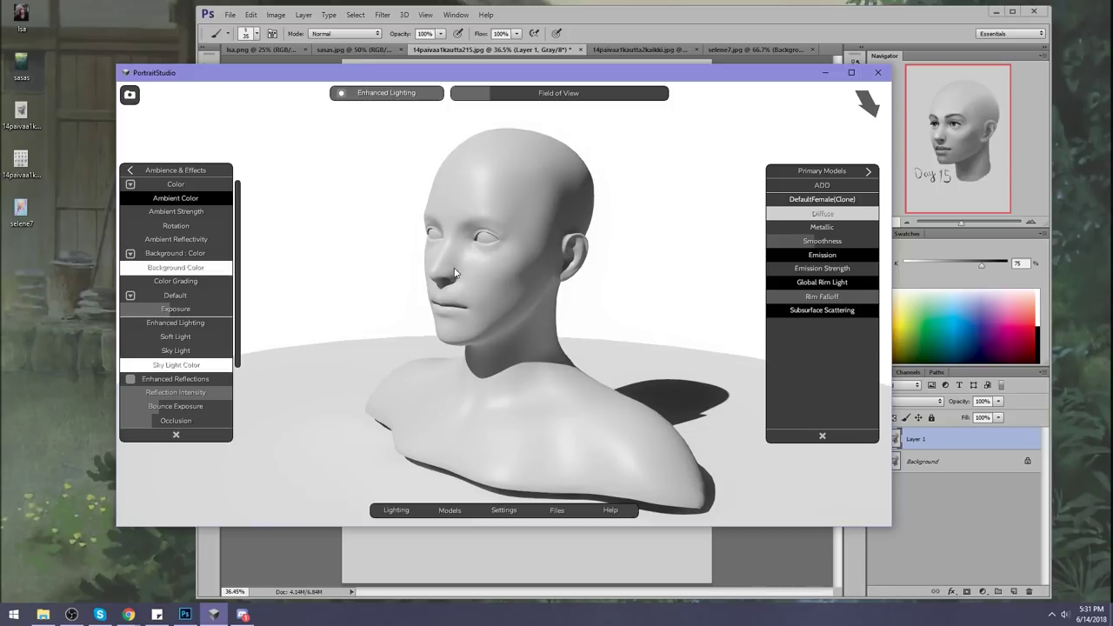
drag(603, 308, 705, 304)
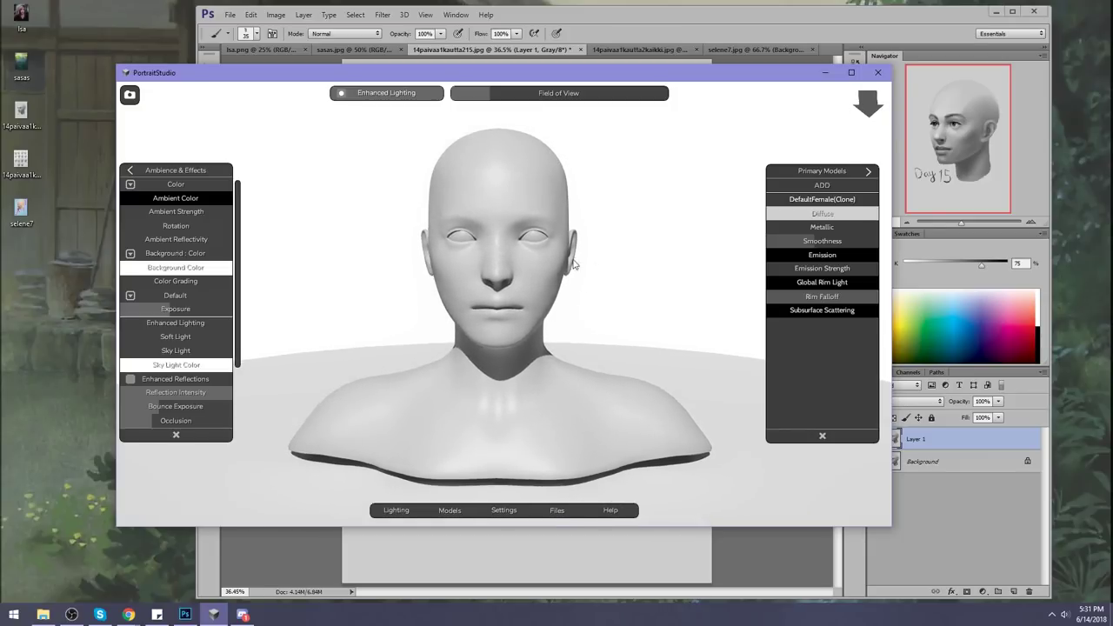
Return to Photoshop and repaint the near eyebrow darker and straighter with greys sampled along it
click(649, 21)
alt+click(496, 242)
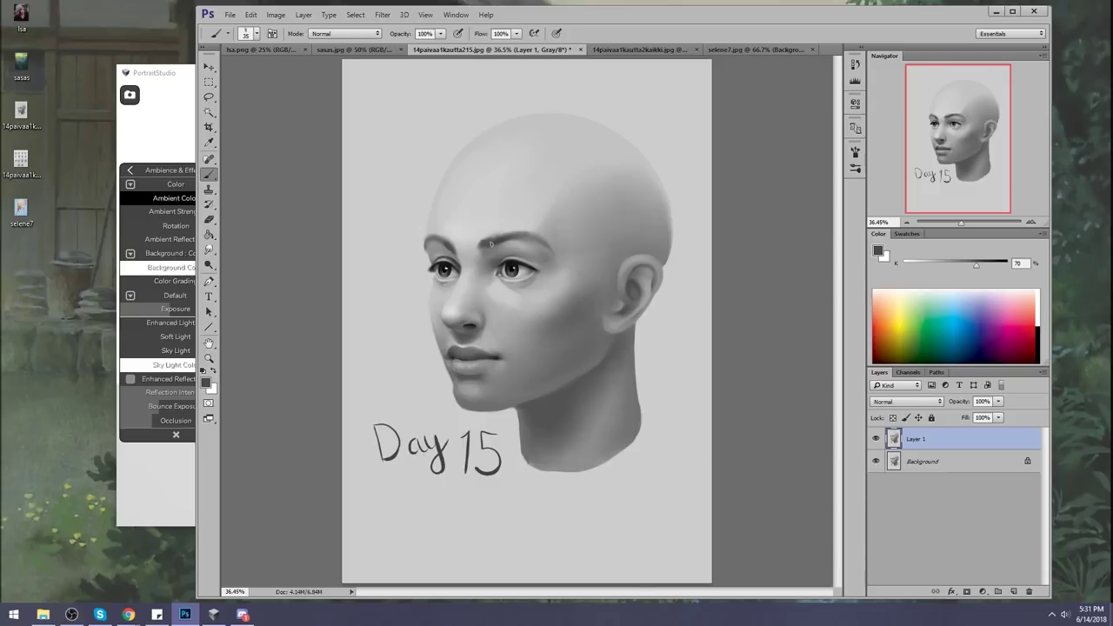
alt+click(536, 233)
In PortraitStudio, set Target FPS to 24 and Trace Steps to Medium with Enhanced Lighting off, and turn Enhanced Lighting back on
click(181, 75)
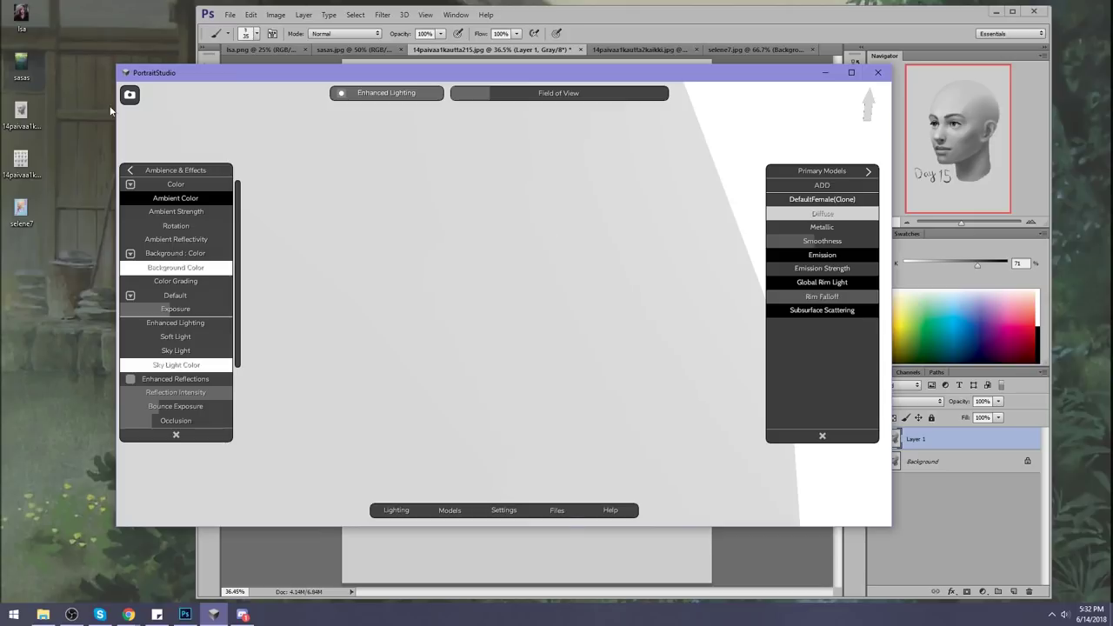
click(384, 100)
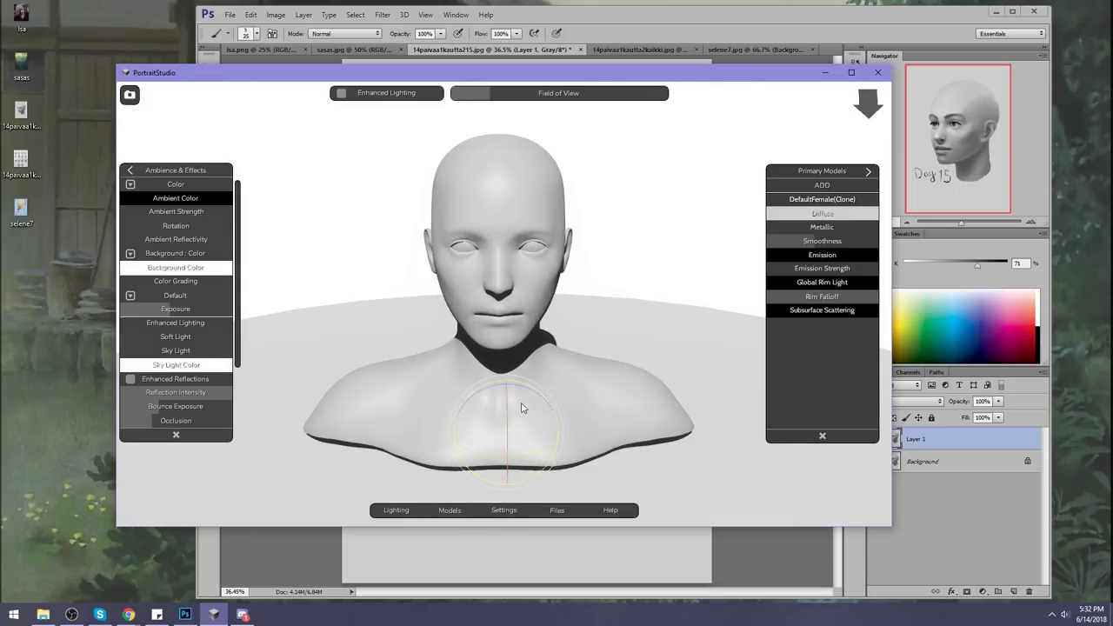
click(513, 510)
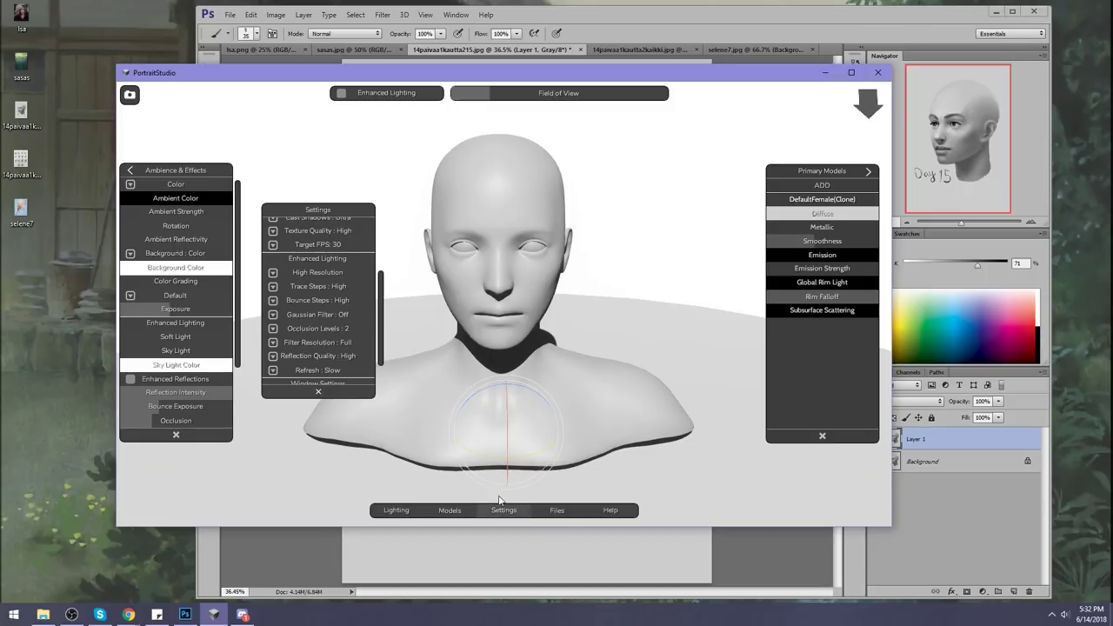
click(343, 287)
click(346, 327)
click(327, 244)
click(335, 256)
click(387, 93)
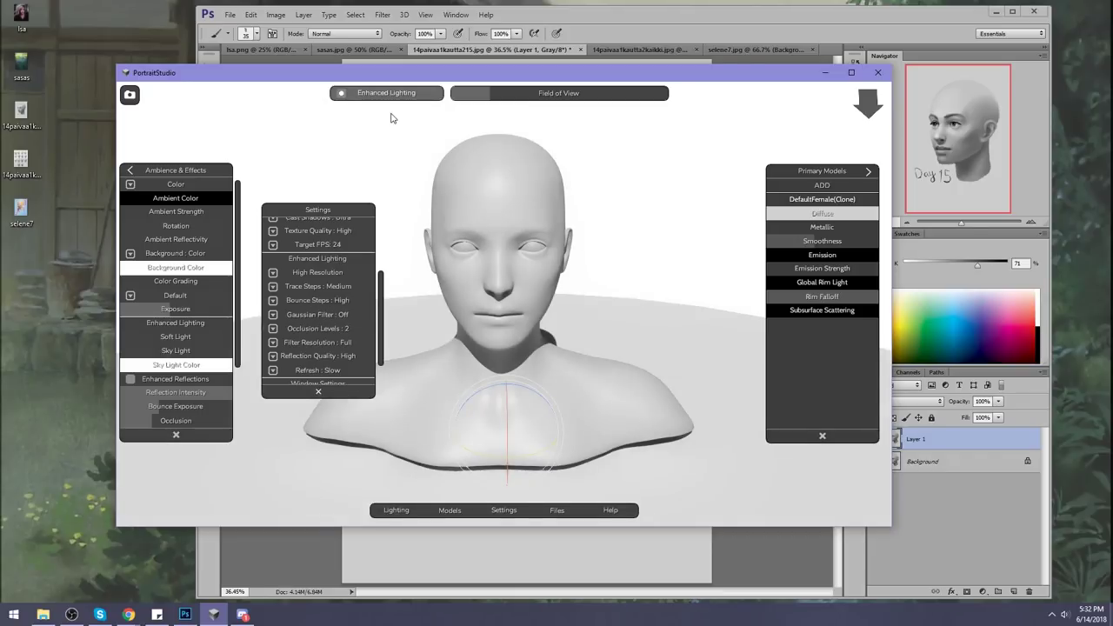
click(504, 511)
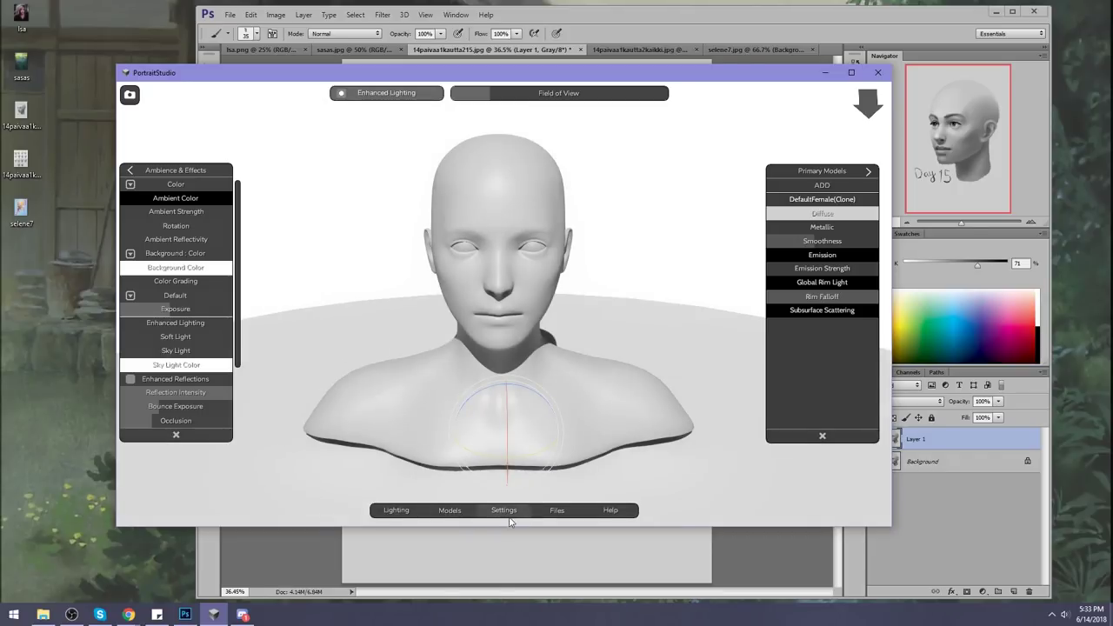
Examine the bust's brow ridge and forehead from the front, in three-quarter view and near profile
scroll(713, 382, up, 3)
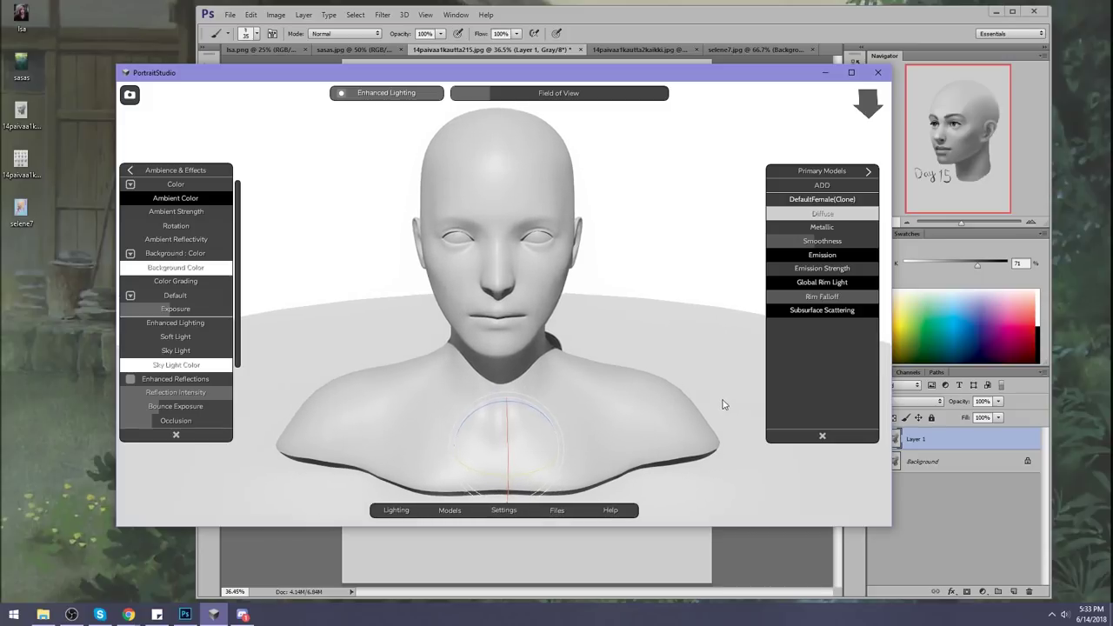
drag(703, 308, 681, 310)
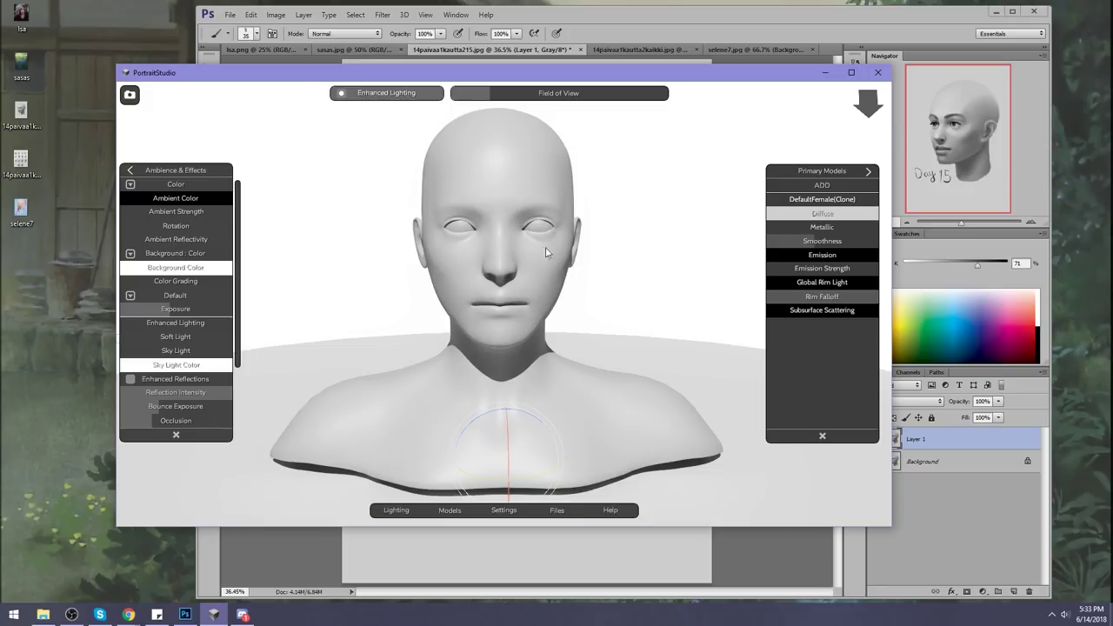
drag(662, 329, 547, 326)
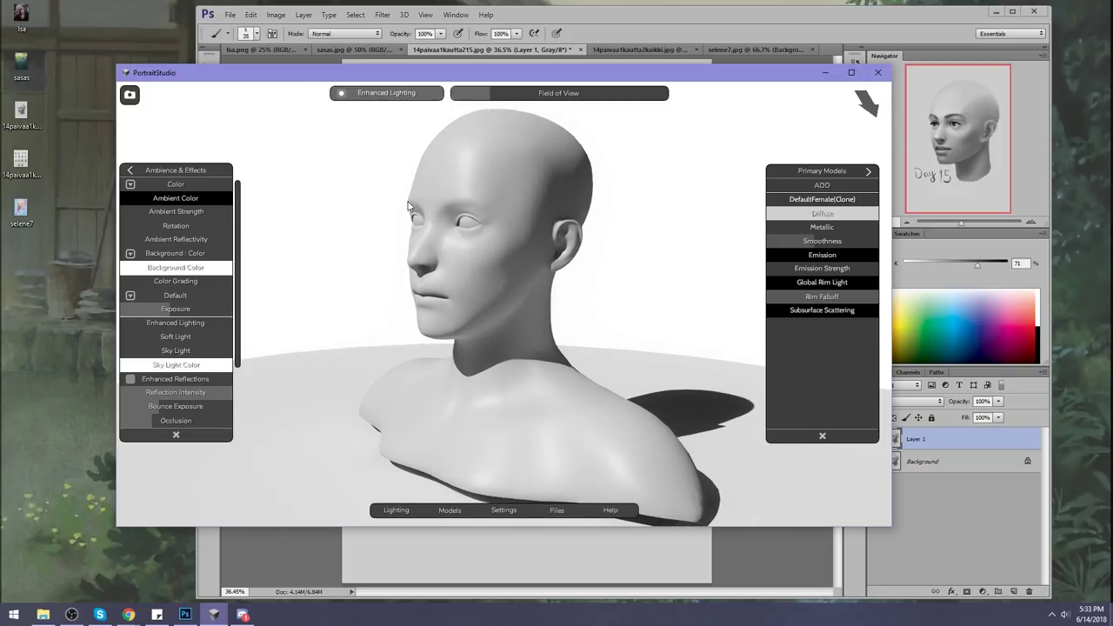
drag(648, 299, 573, 296)
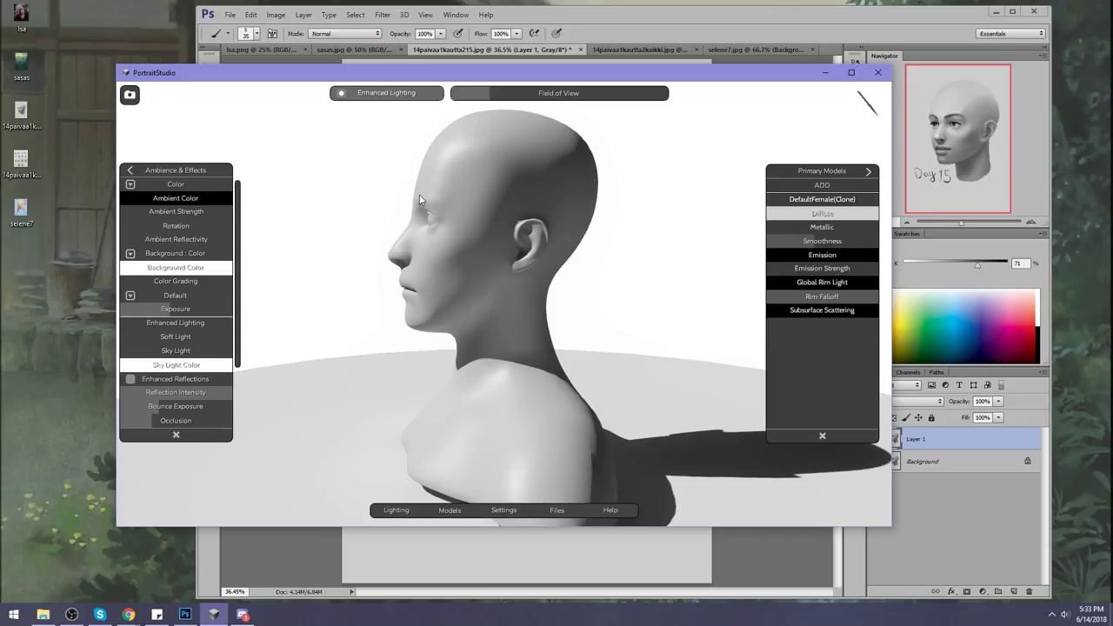
Return to Photoshop and soften the skin between the near eyebrow and upper eyelid, alternating Smudge with brush strokes in sampled light greys
click(623, 18)
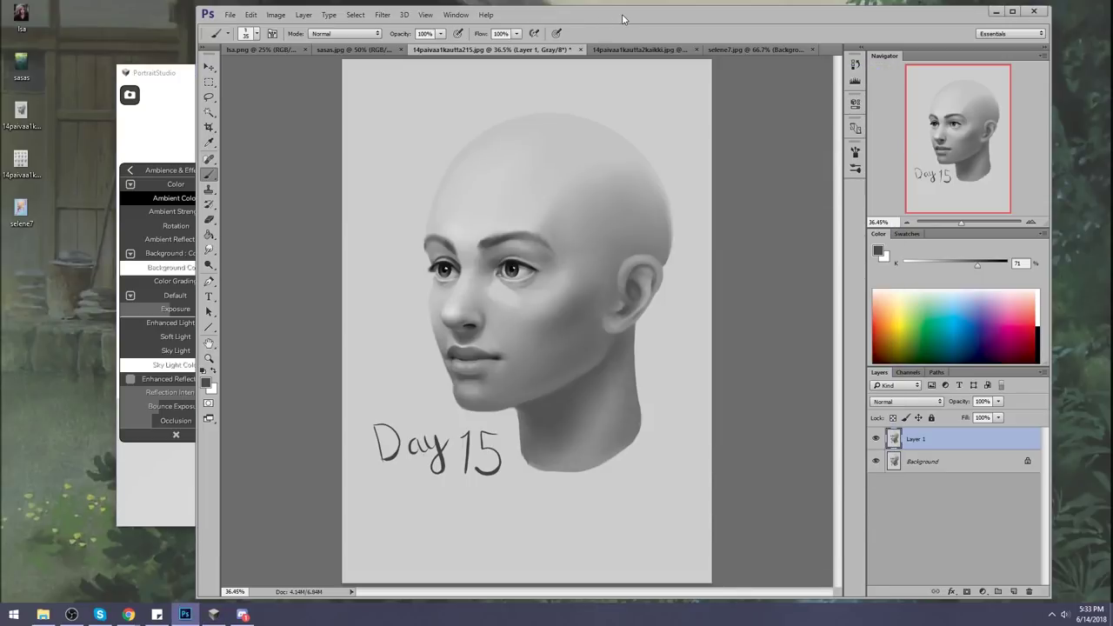
key(r)
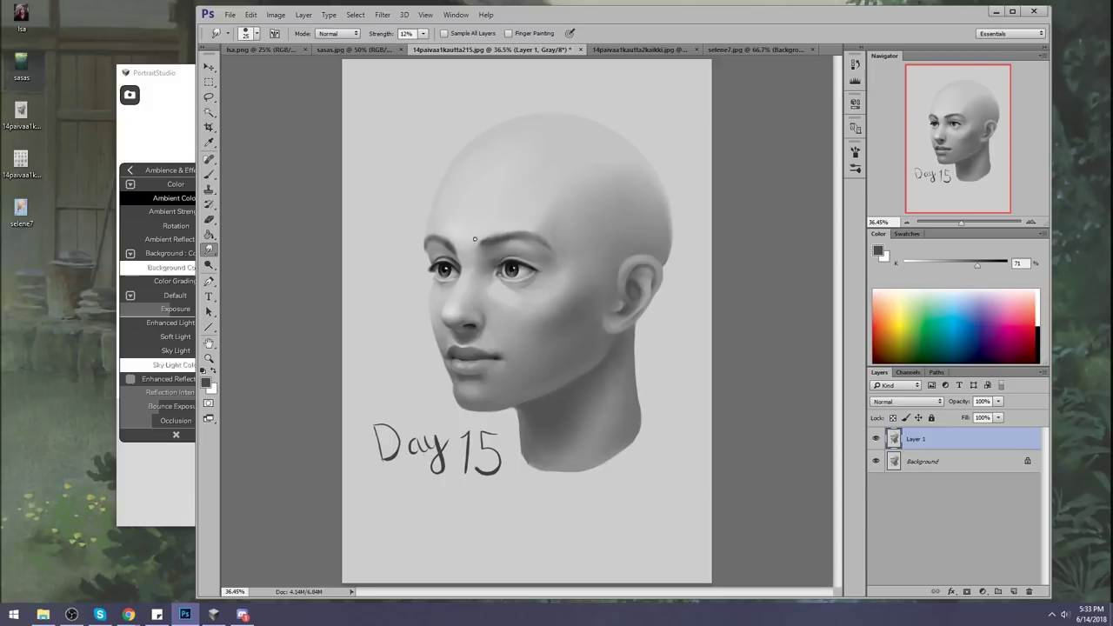
key(b)
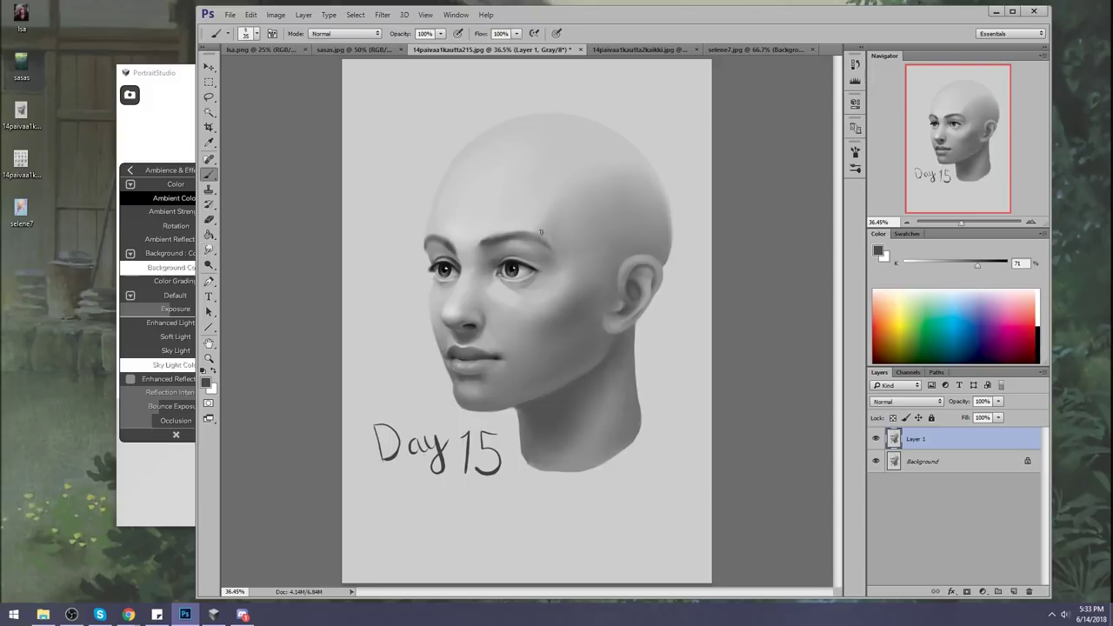
alt+click(498, 224)
key(r)
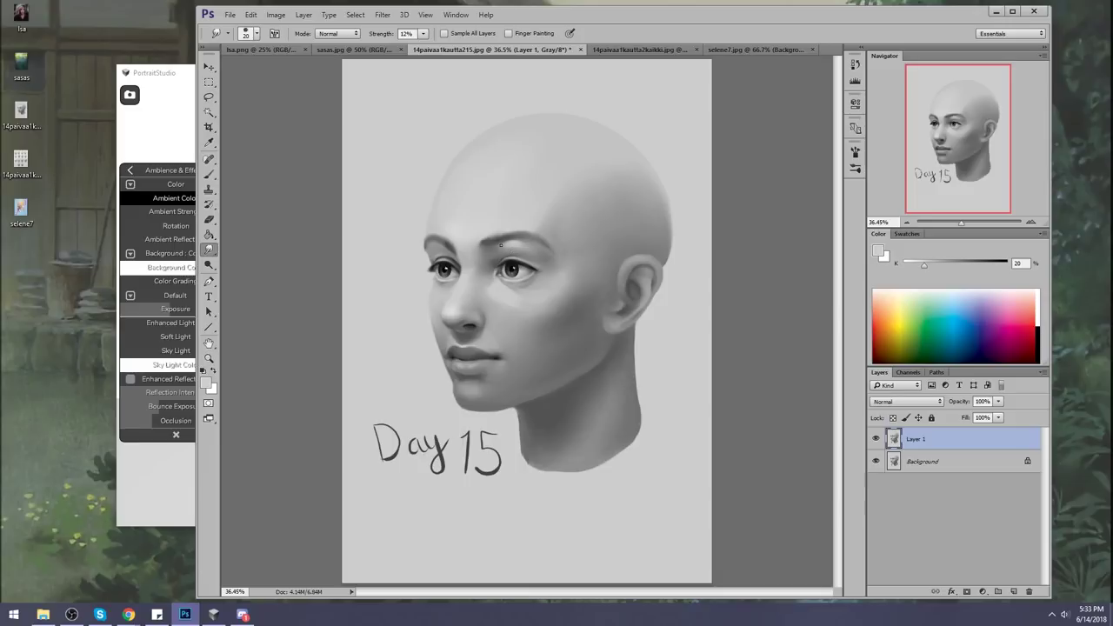
key(b)
alt+click(518, 246)
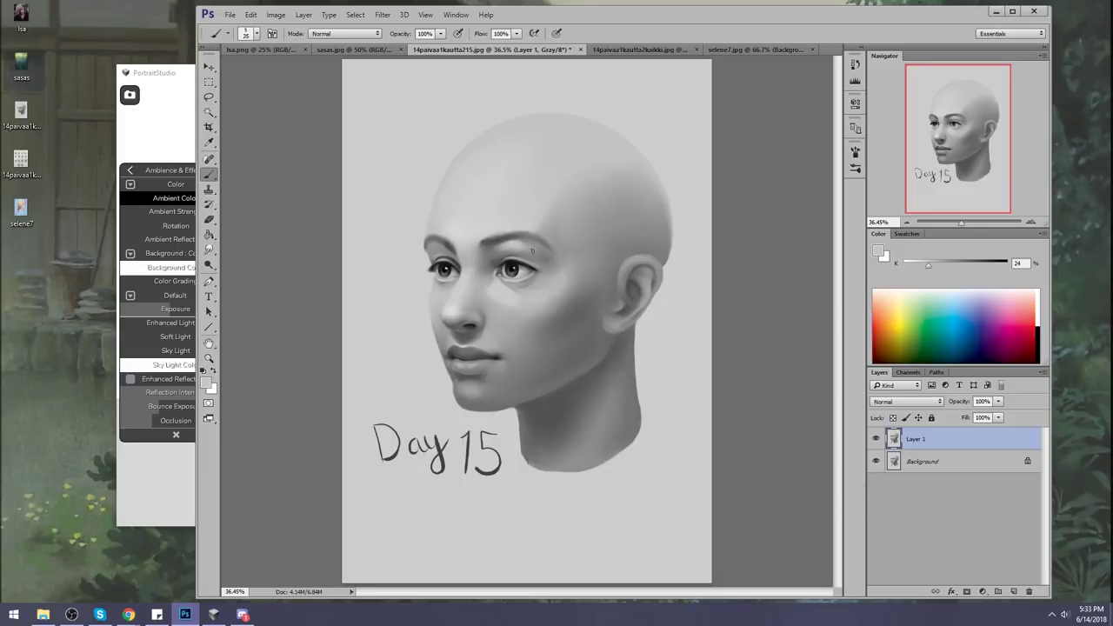
key(r)
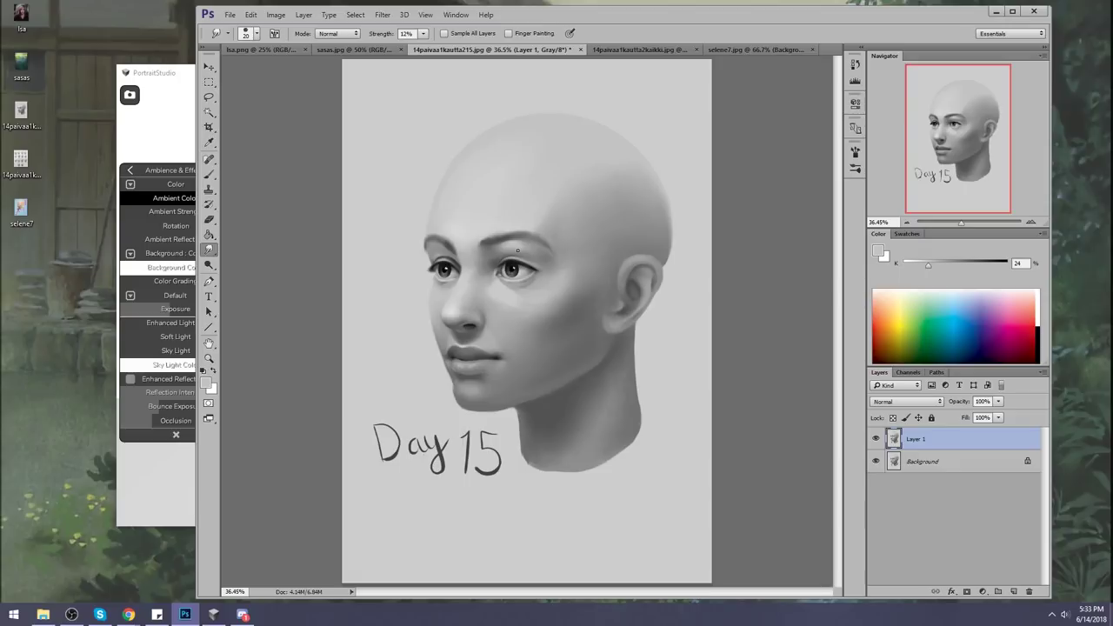
key(b)
alt+click(519, 245)
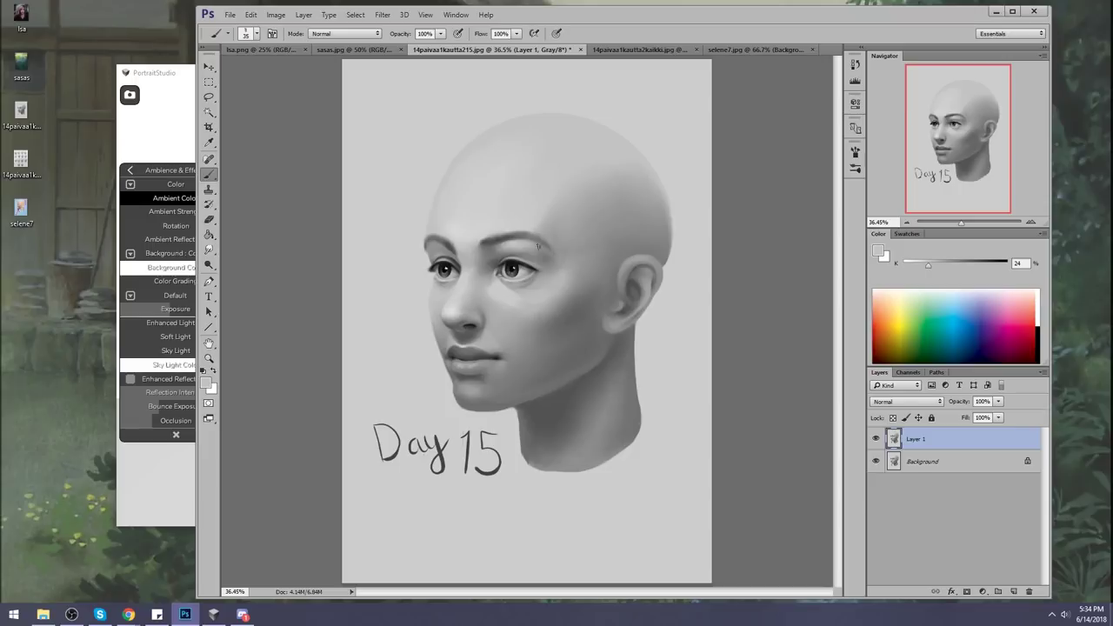
Choose the 100 px soft round brush, add a new layer, enlarge the brush and sample the near eye's dark iris
right_click(538, 246)
click(686, 409)
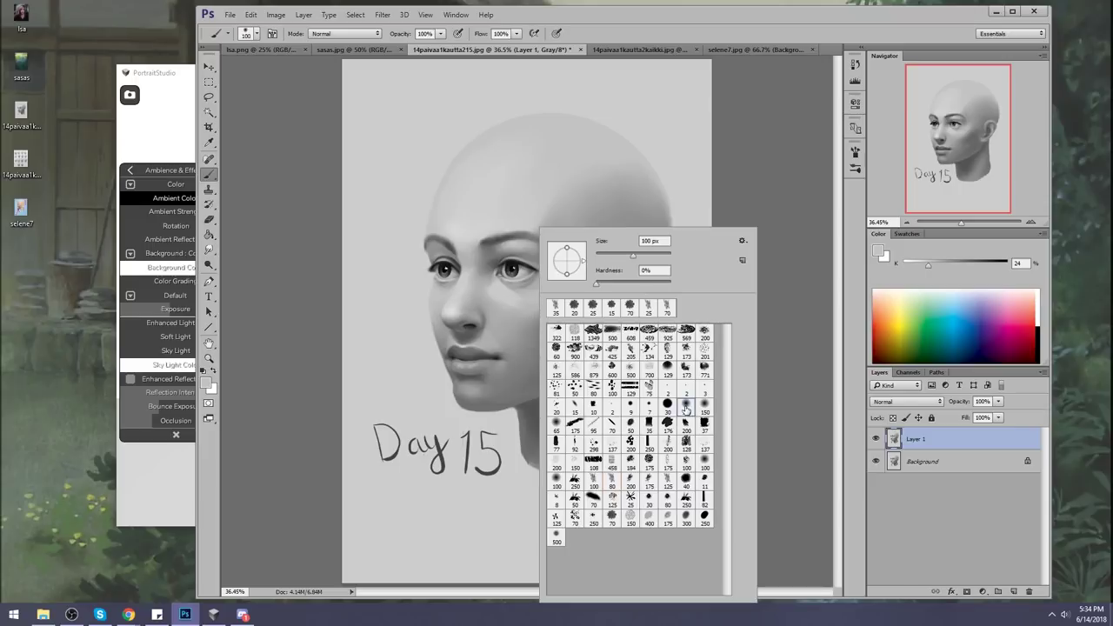
click(1013, 592)
key(bracketright)
key(bracketright)
key(bracketright)
key(bracketright)
key(bracketright)
key(bracketright)
alt+click(512, 270)
key(ctrl+plus)
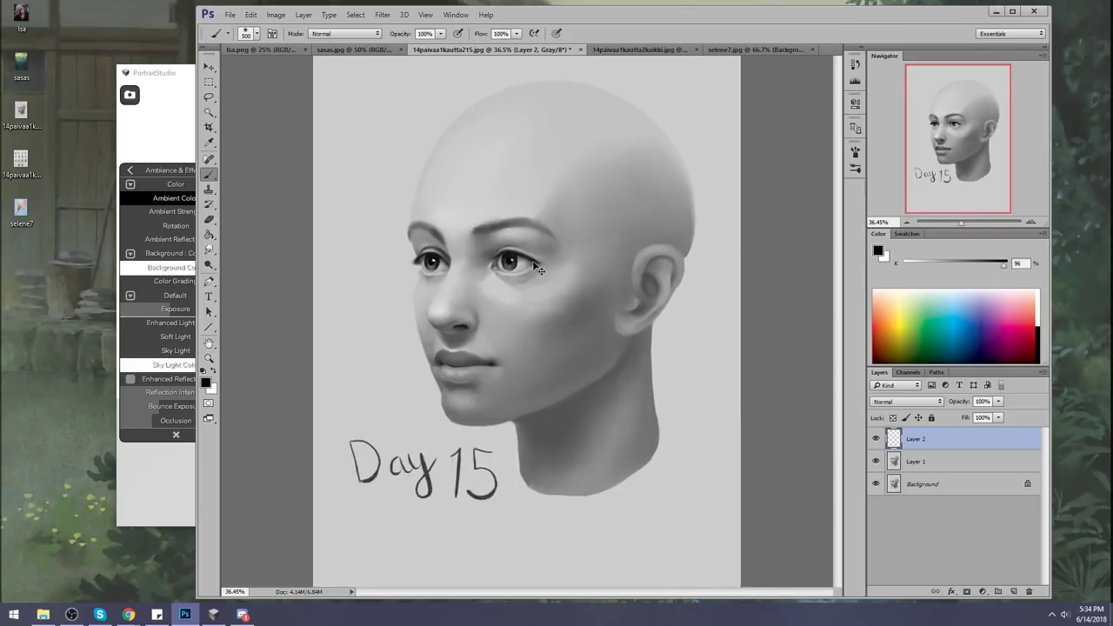
Set the new layer's blend mode to Darken, the brush opacity to 18% and the painting colour to pure black
key(bracketleft)
key(bracketleft)
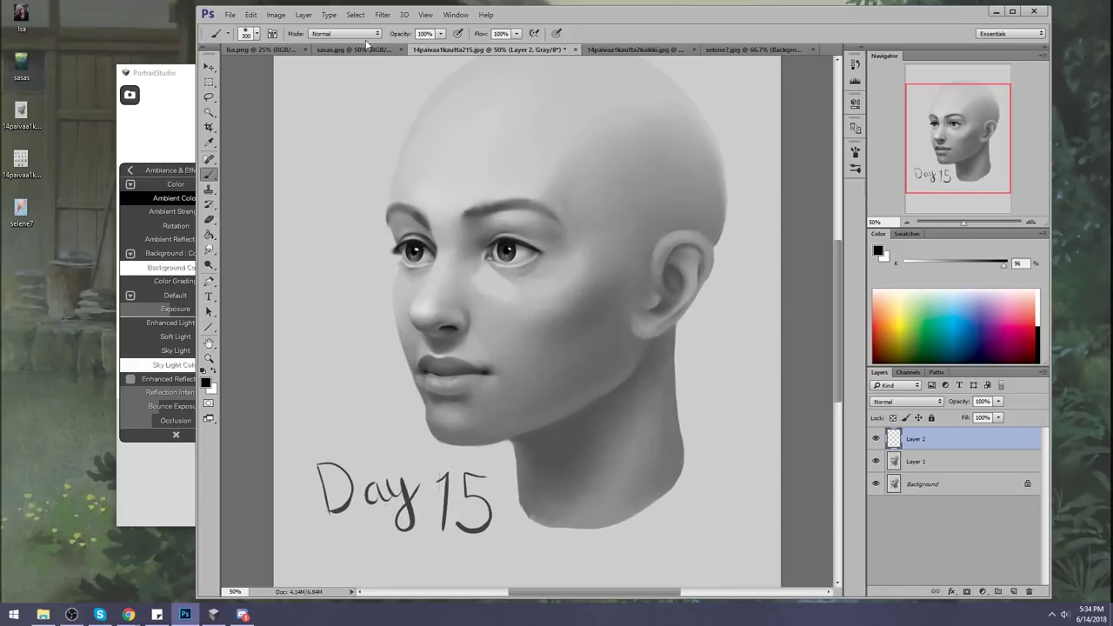
click(882, 401)
click(880, 197)
click(440, 34)
drag(439, 46, 405, 48)
click(1041, 339)
Shade around the near eye's upper eyelid with a 30 px brush and erase the excess shading on Layer 2
key(bracketleft)
key(bracketleft)
key(bracketleft)
key(bracketleft)
key(bracketleft)
key(bracketleft)
key(bracketleft)
key(bracketleft)
key(bracketleft)
key(bracketleft)
key(bracketleft)
key(bracketleft)
key(bracketleft)
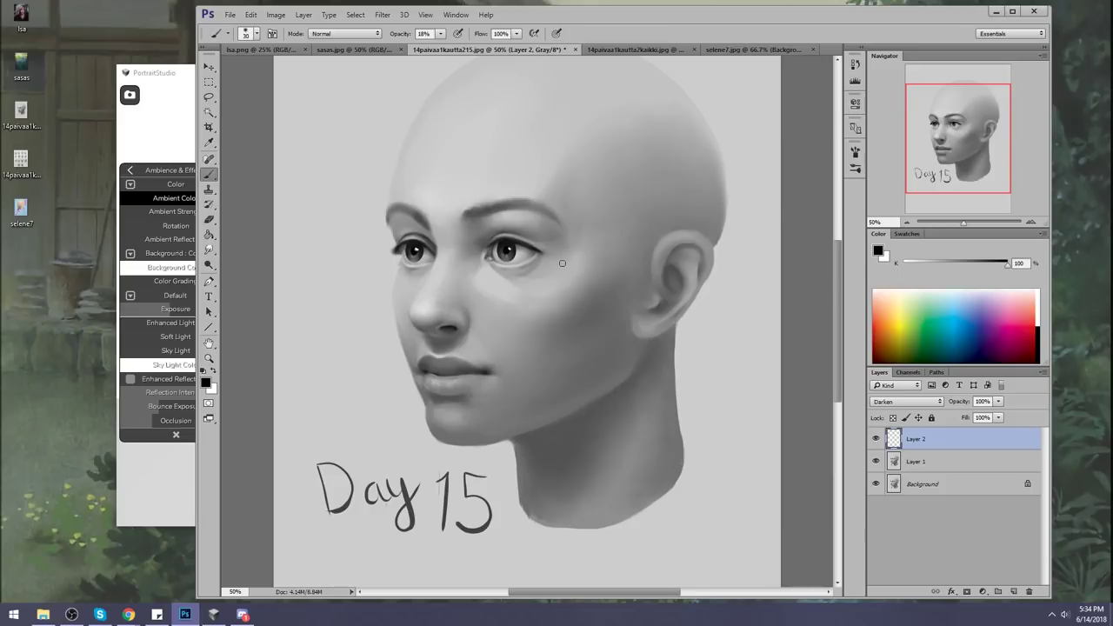
key(e)
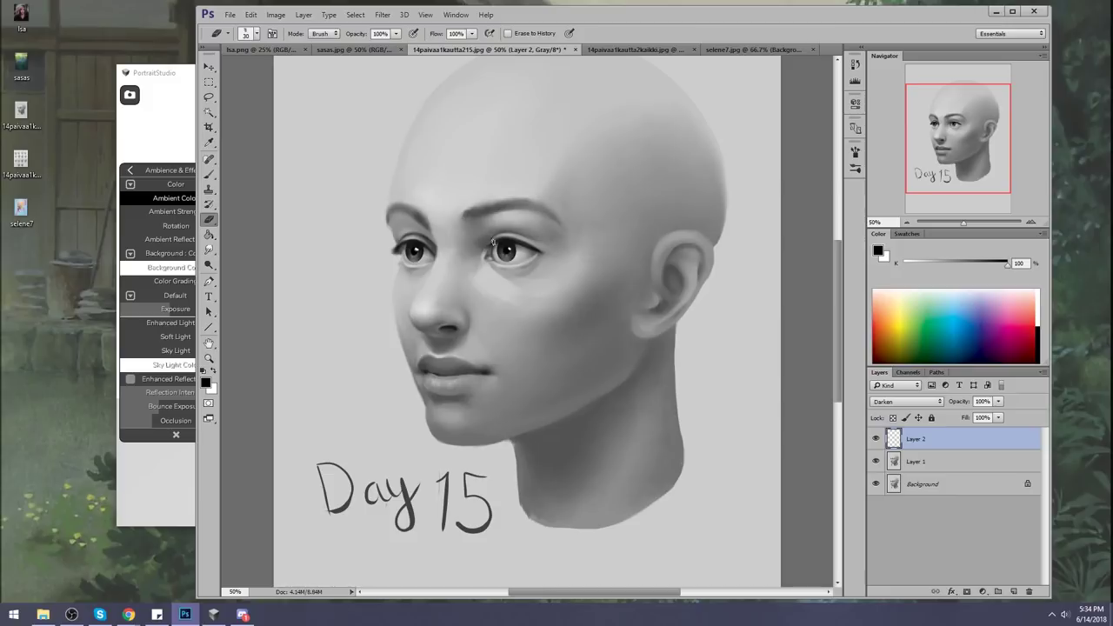
key(b)
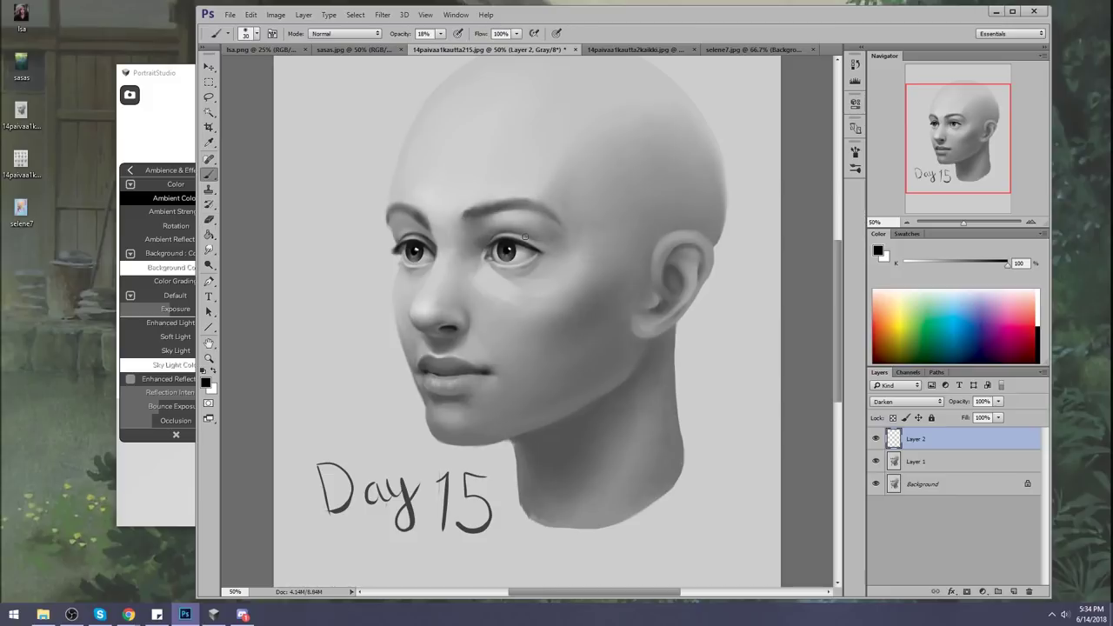
key(e)
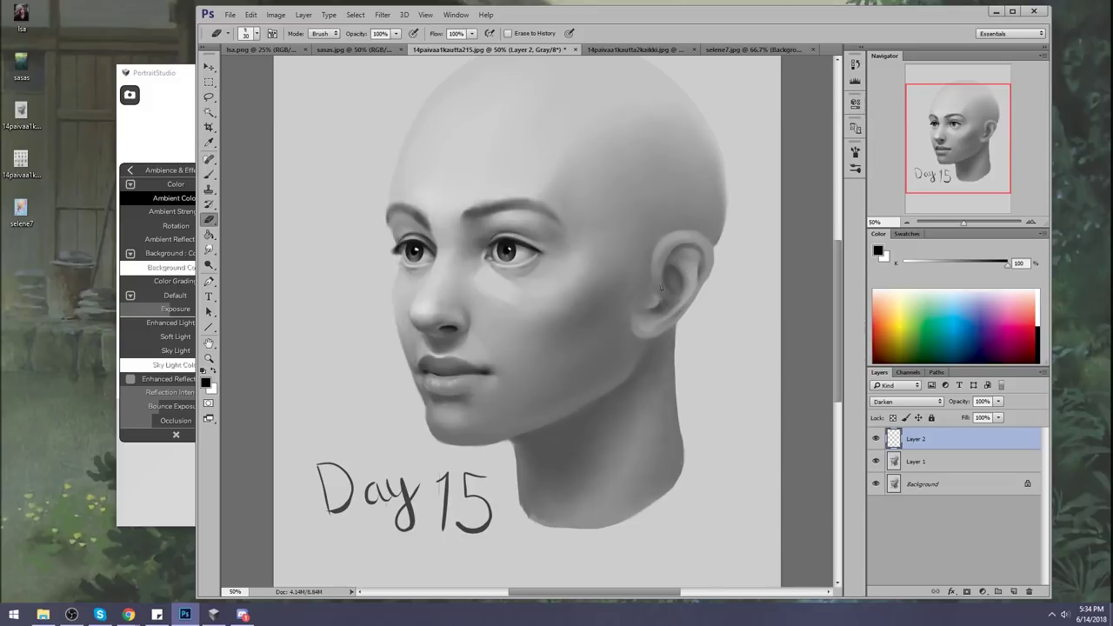
scroll(744, 285, down, 3)
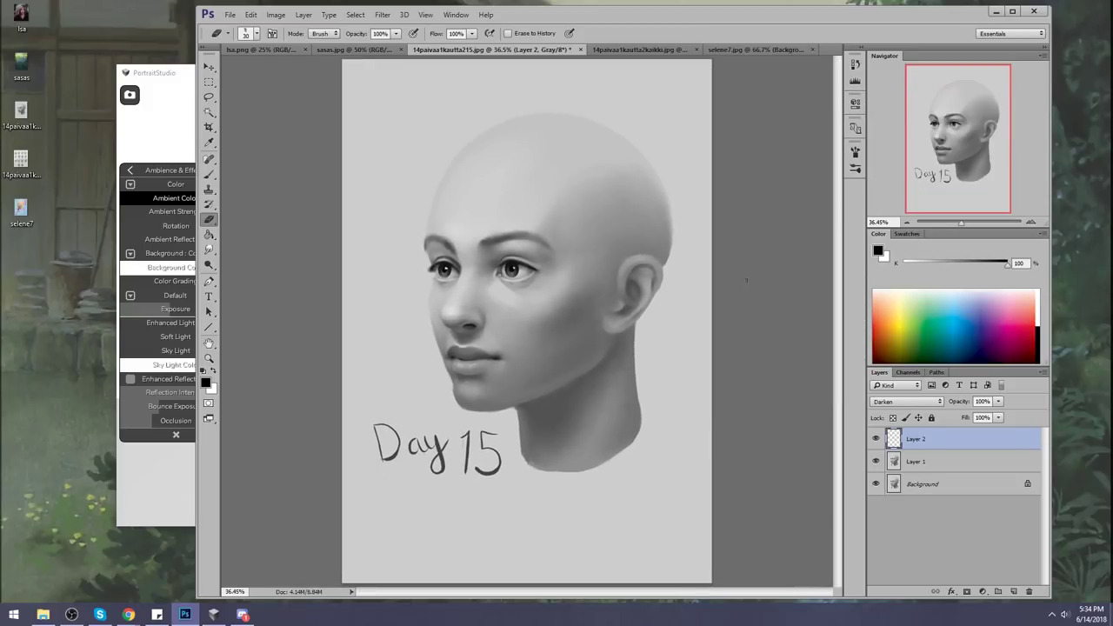
Flip the canvas horizontally and compare the eyes with and without the Layer 2 shading
key(ctrl+shift+h)
click(876, 439)
click(876, 439)
key(z)
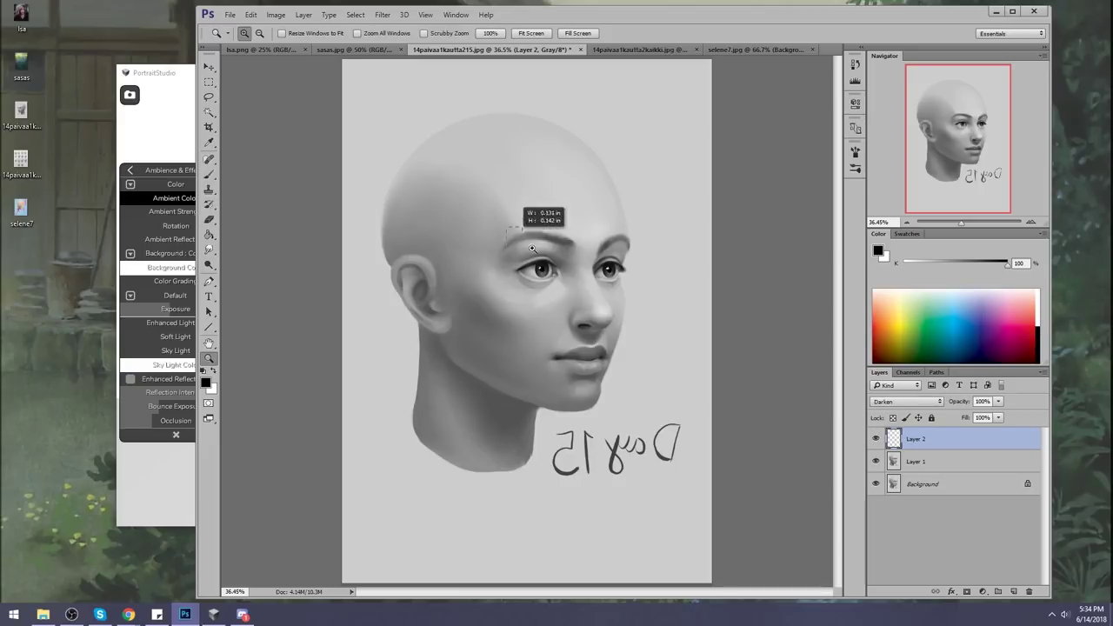
drag(511, 252, 607, 289)
click(876, 439)
click(876, 439)
key(ctrl+0)
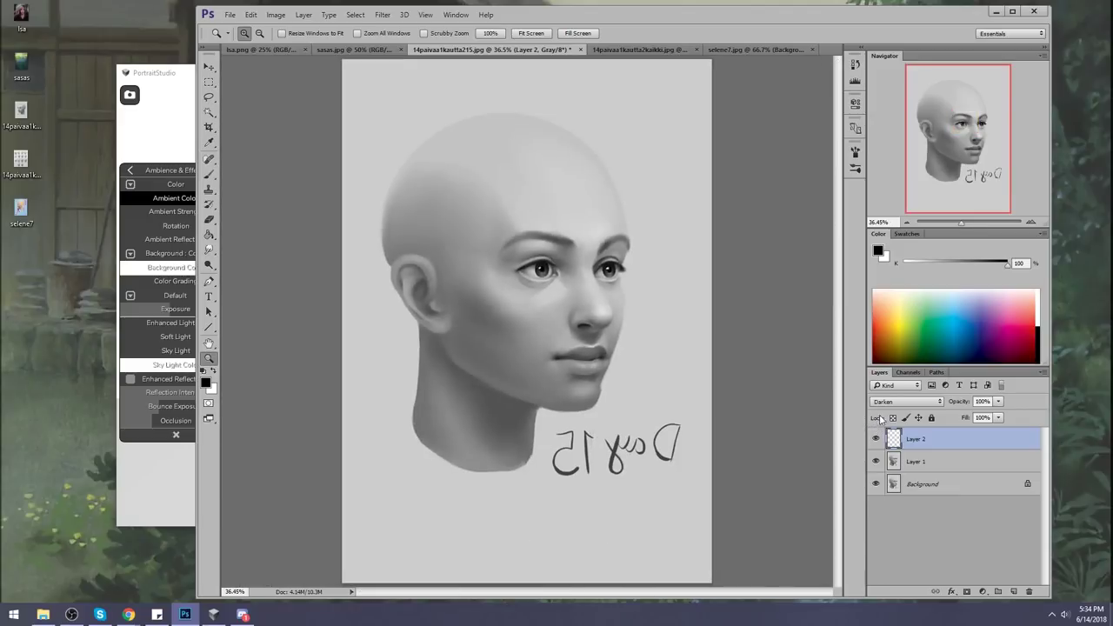
Merge Layer 2 down into Layer 1 and blend the skin beside the near eye with Smudge
right_click(929, 447)
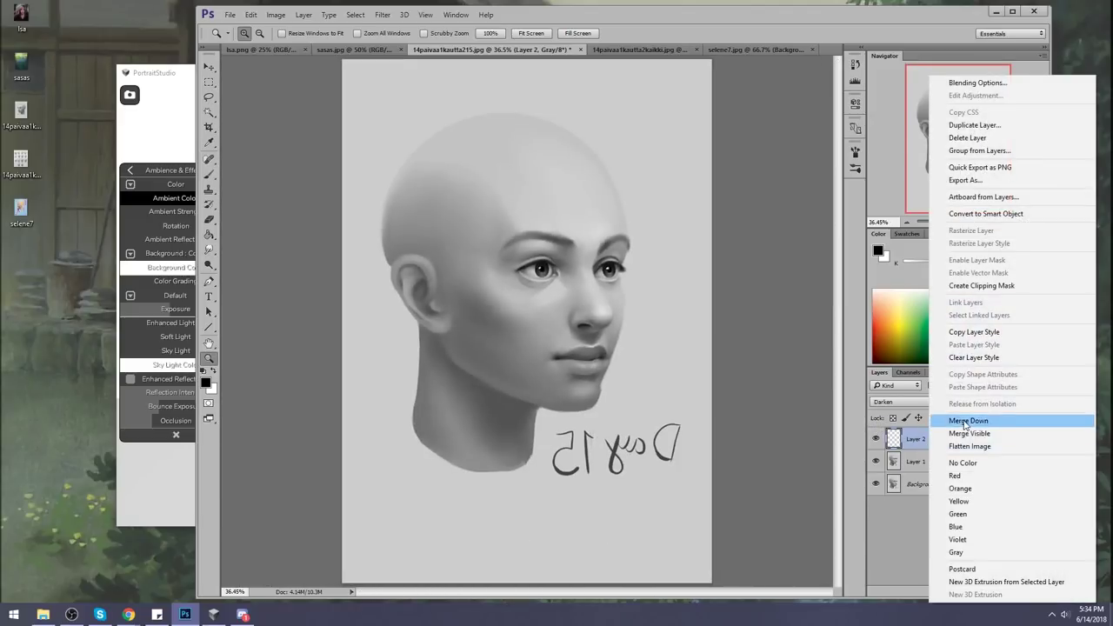
click(956, 421)
click(209, 250)
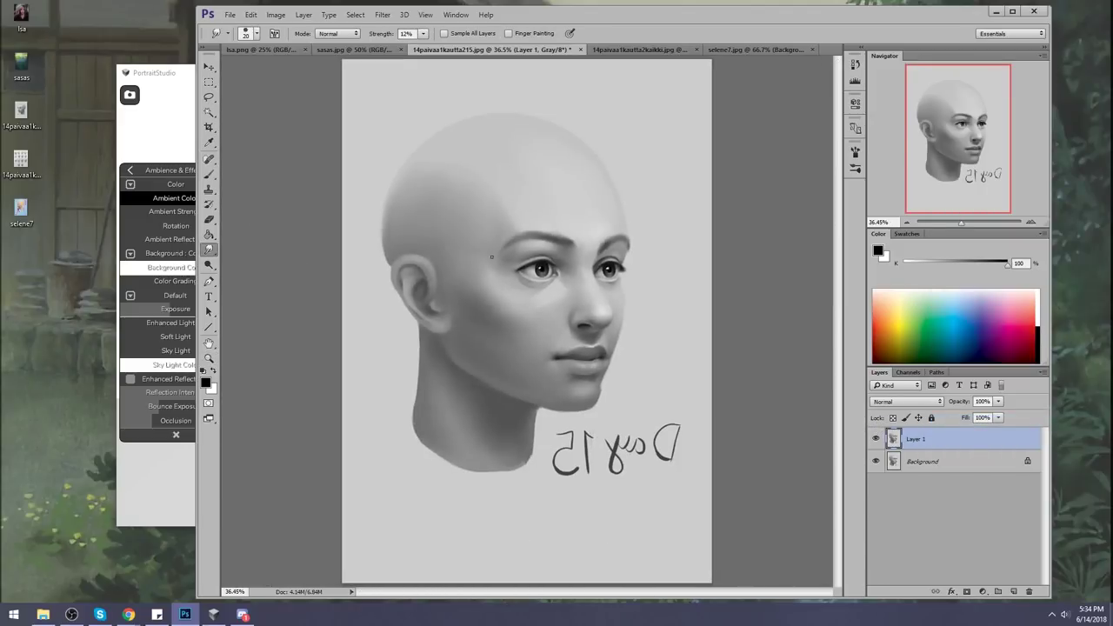
Repaint the near eyebrow with greys sampled from it, using the 80 px textured brush reduced to a smaller size
key(b)
alt+click(533, 236)
right_click(564, 227)
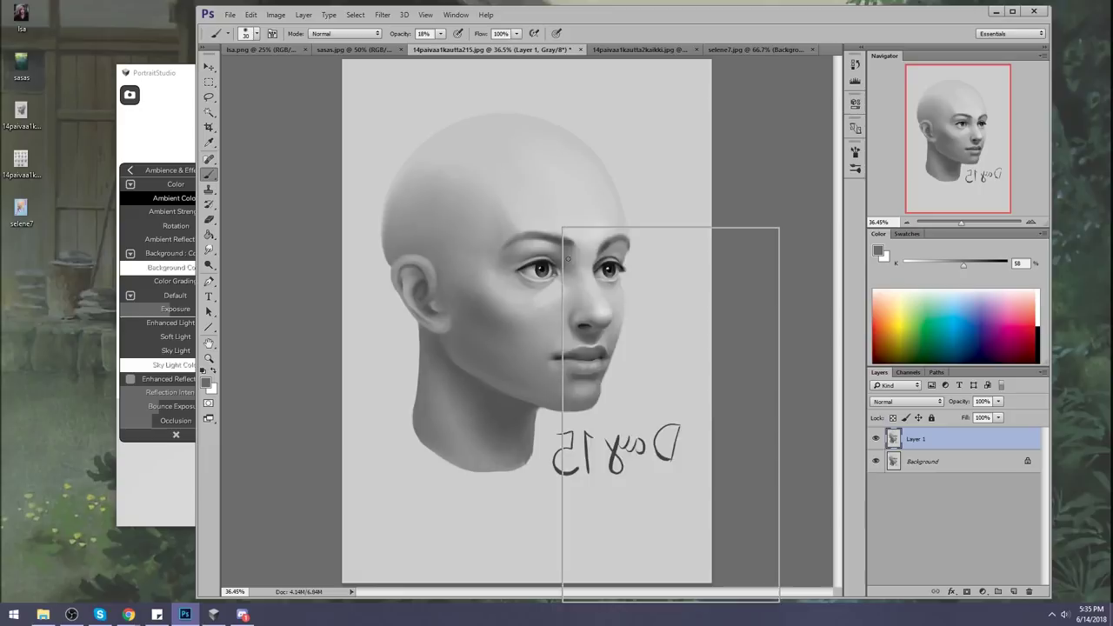
click(634, 478)
click(746, 184)
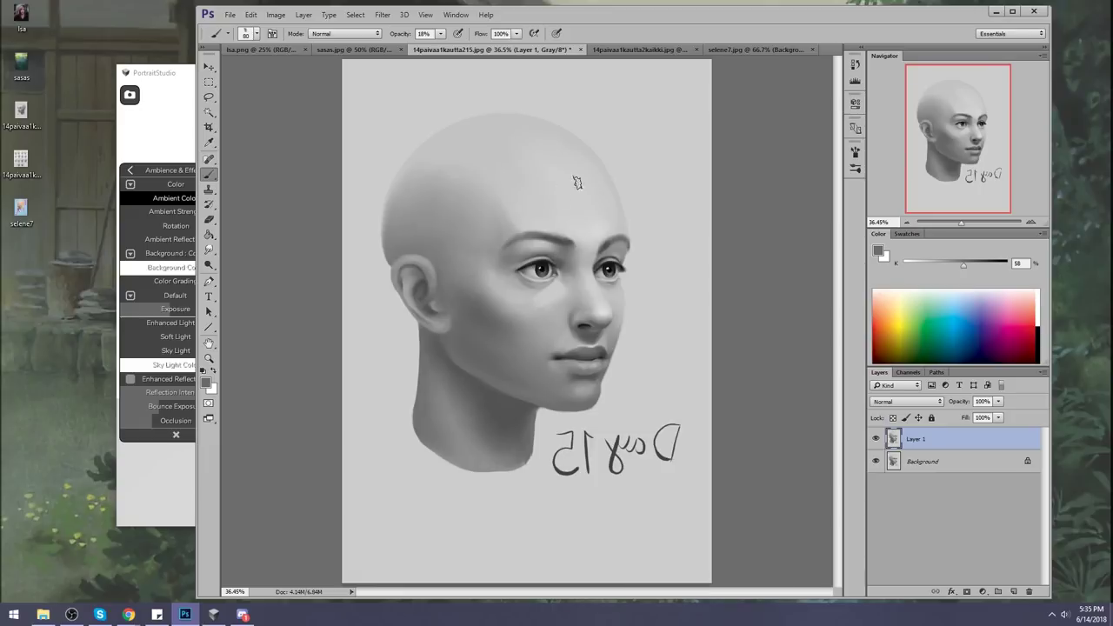
alt+click(544, 230)
key(bracketleft)
key(bracketleft)
key(bracketleft)
key(bracketleft)
key(bracketleft)
key(bracketleft)
drag(533, 237, 539, 238)
Darken the near eyebrow's inner end with sampled greys at 39% brush opacity and flip the canvas back
key(3)
key(9)
alt+click(545, 236)
alt+click(571, 236)
alt+click(571, 238)
alt+click(545, 259)
key(bracketright)
key(h)
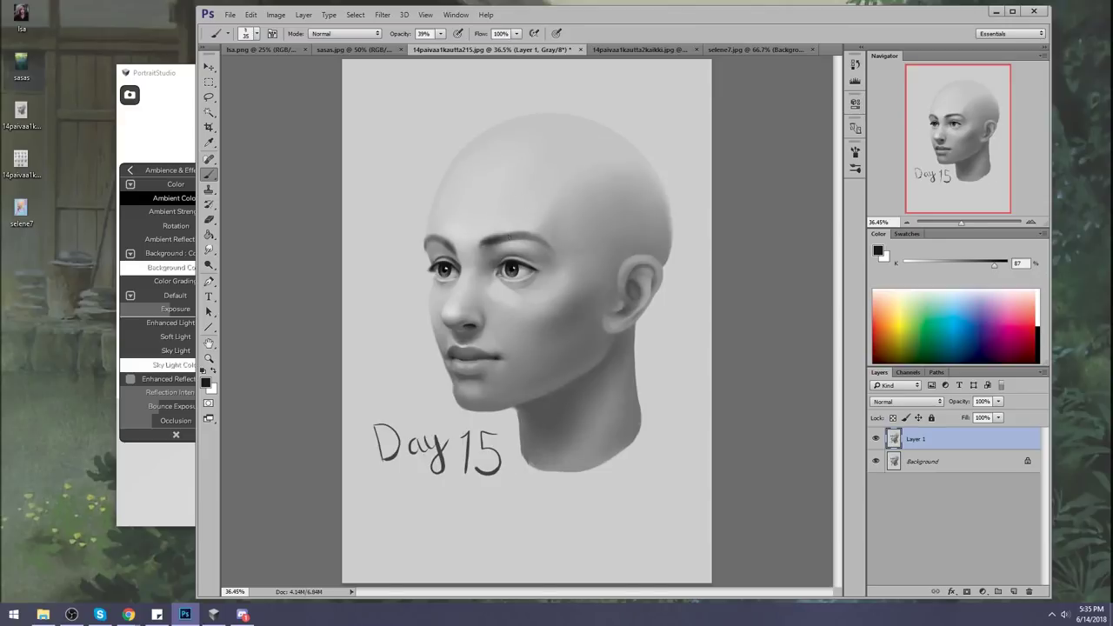
Refine the inner ends of both eyebrows with sampled skin greys at 70% brush opacity and flip the canvas horizontally
alt+click(452, 251)
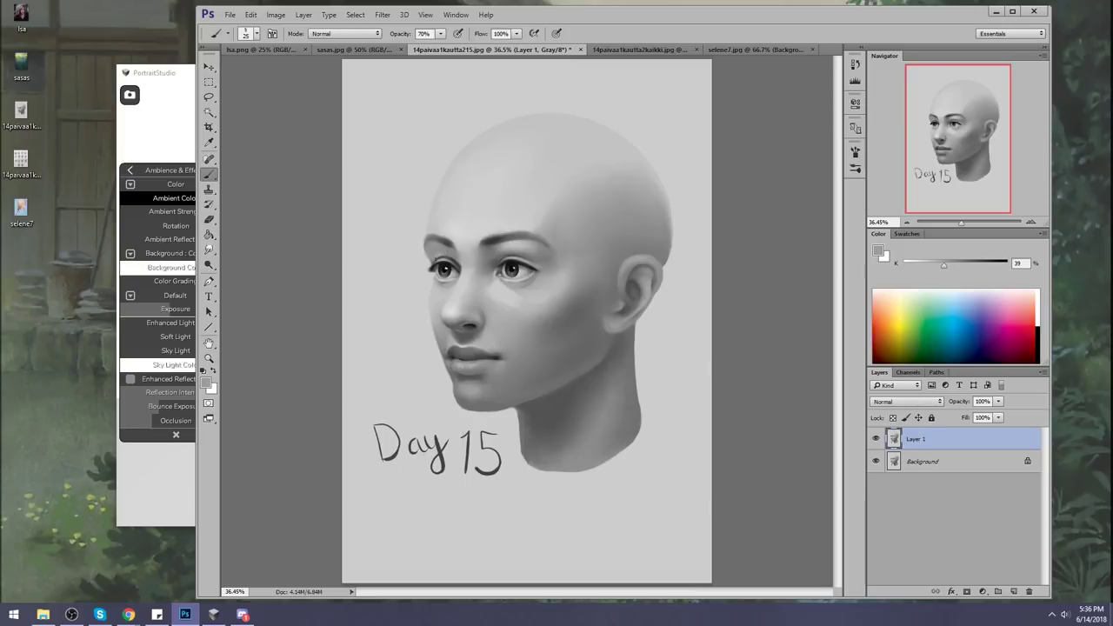
alt+click(498, 233)
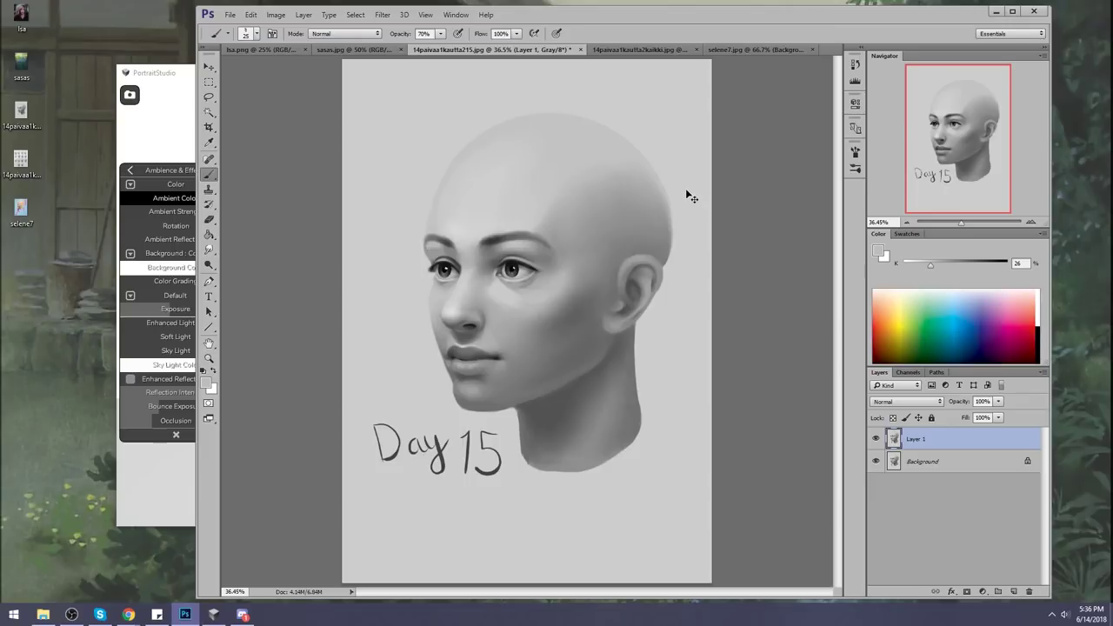
key(ctrl+shift+h)
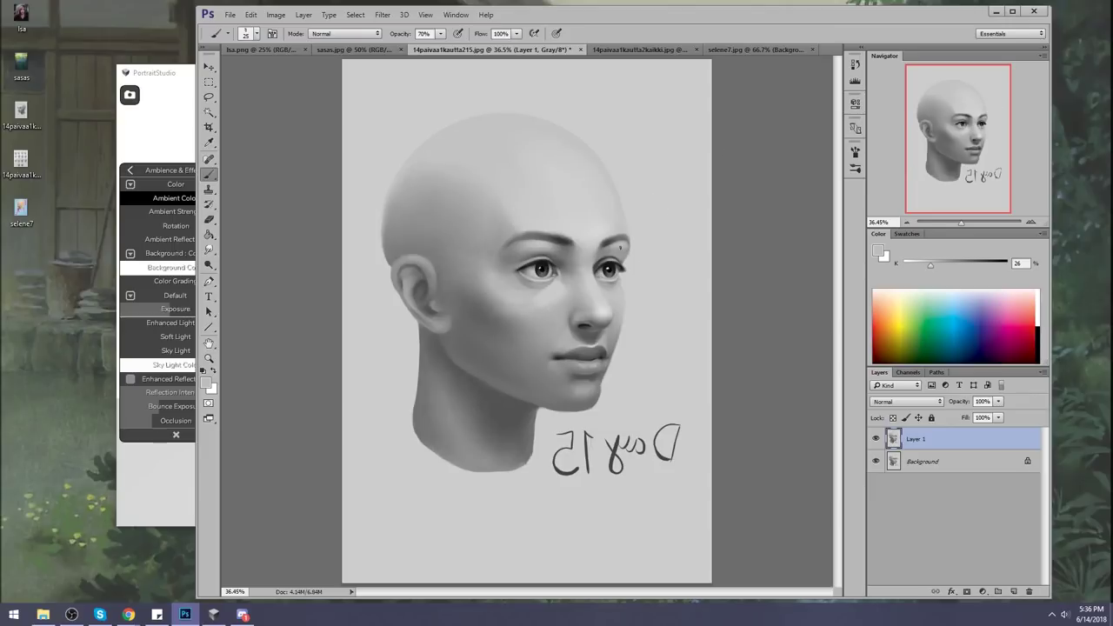
Smudge the skin under the far eyebrow, repaint the far upper eyelid with sampled grey and flip the canvas back
click(209, 250)
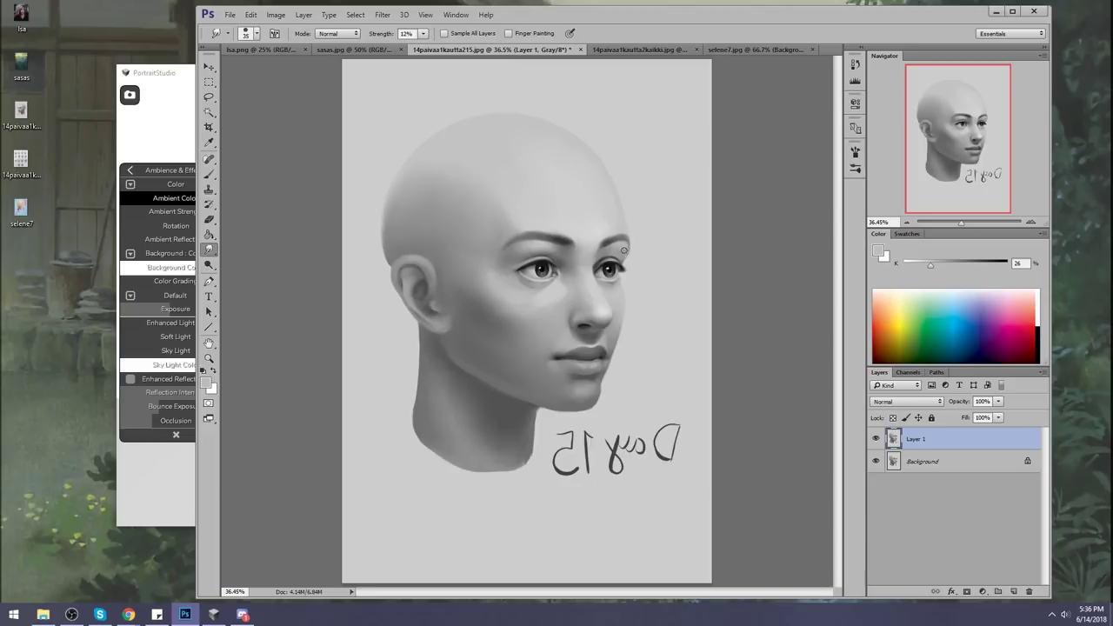
key(b)
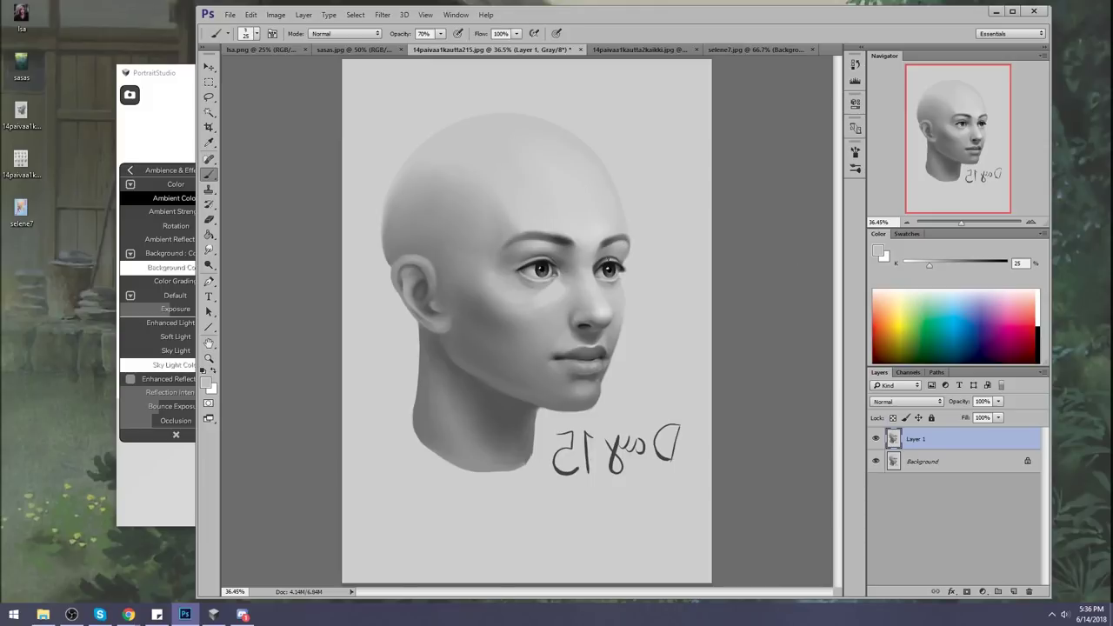
alt+click(612, 256)
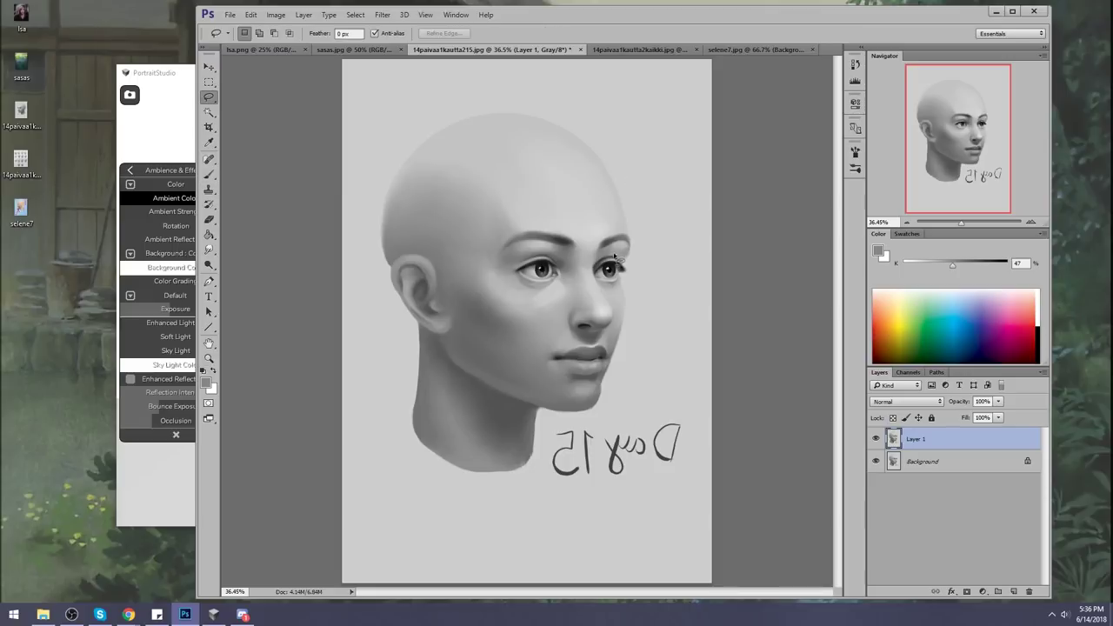
alt+click(613, 255)
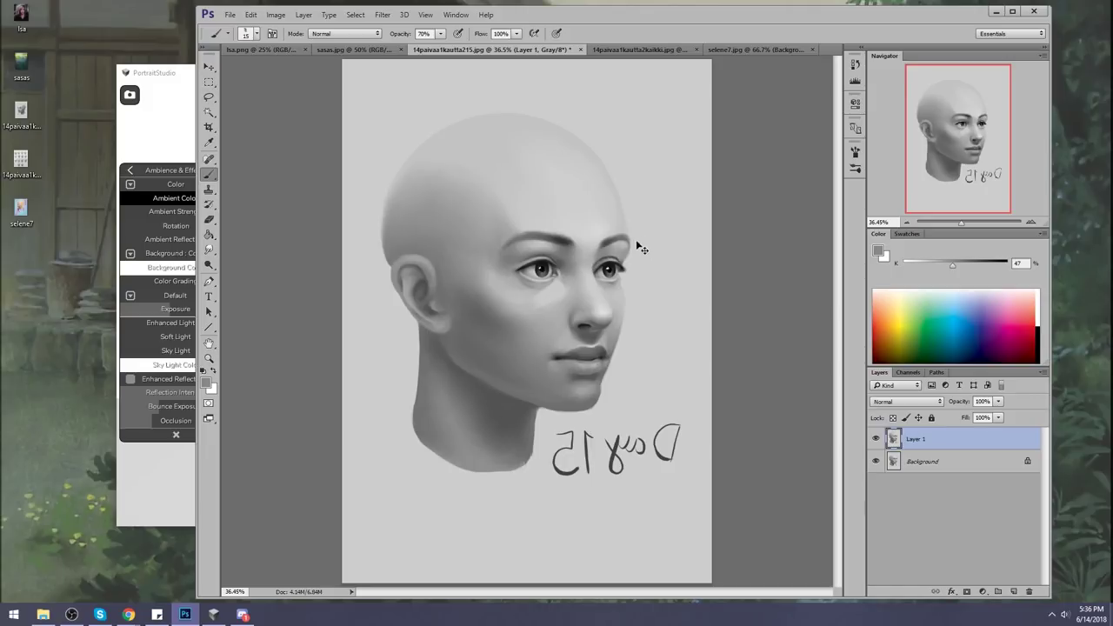
key(ctrl+shift+h)
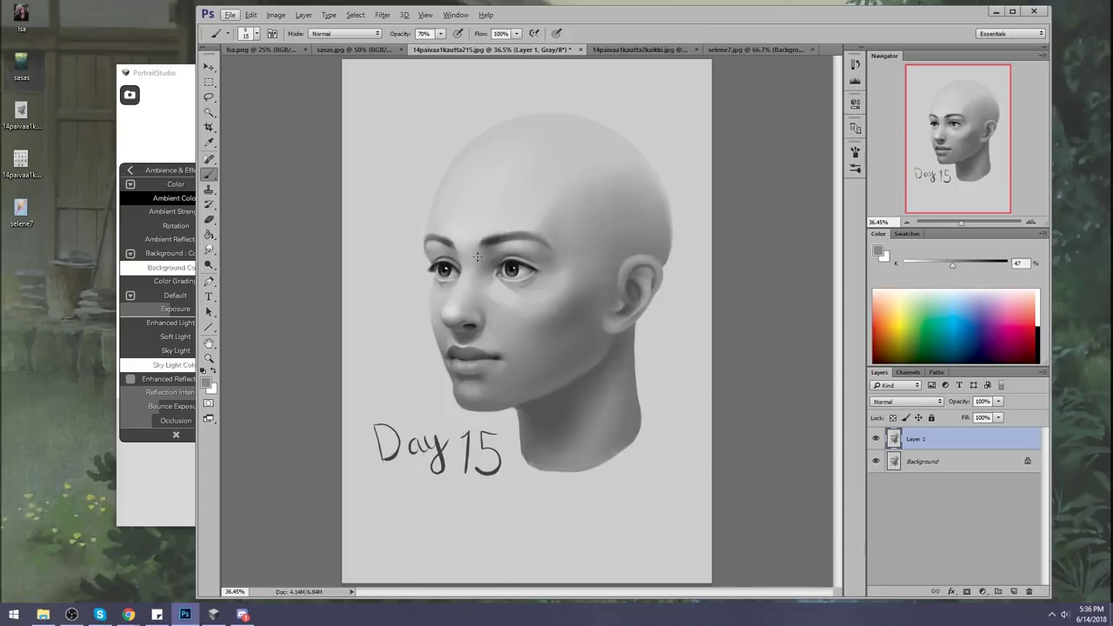
Lasso the far eye, copy it to a new layer and shift the copy slightly upward
key(l)
key(ctrl+slash)
click(639, 225)
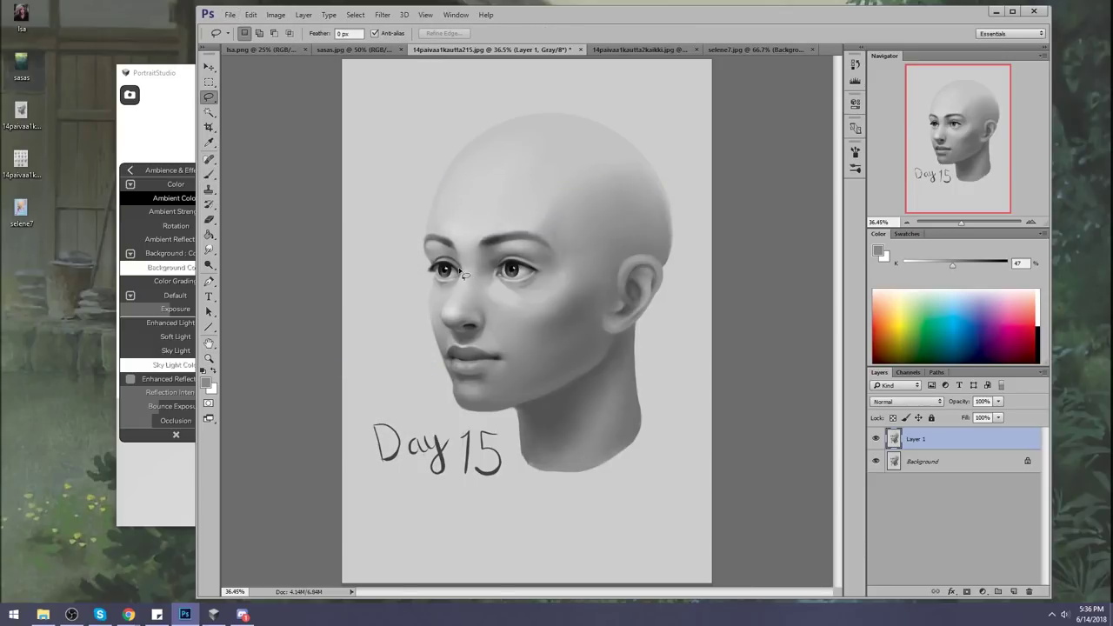
mouse_move(435, 266)
mouse_down()
mouse_move(422, 272)
mouse_move(427, 282)
mouse_move(447, 289)
mouse_move(466, 272)
mouse_up()
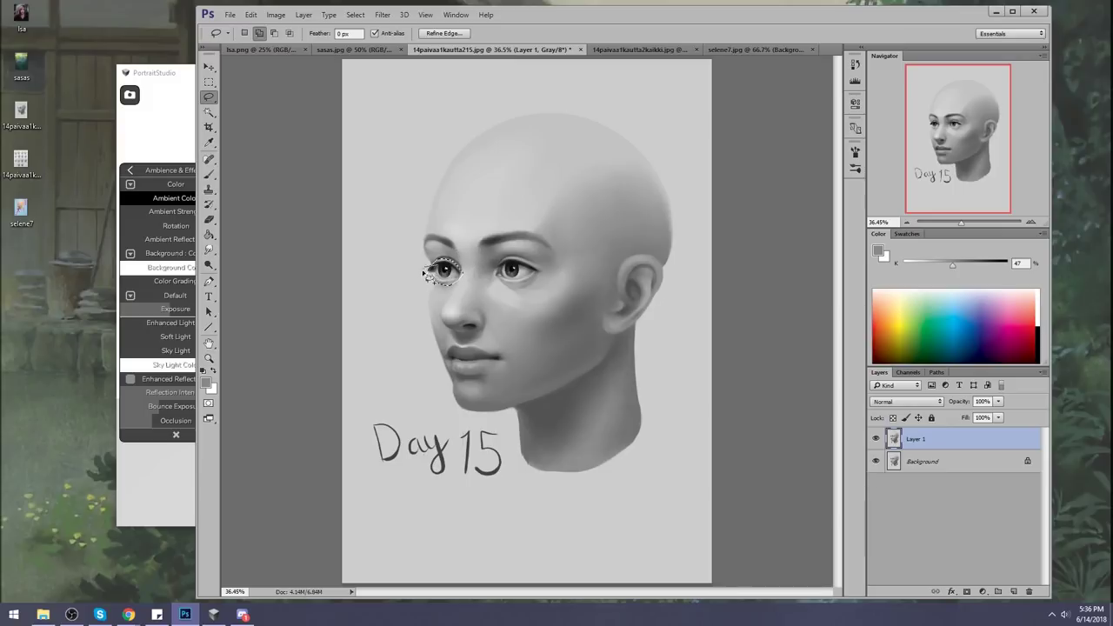
key(ctrl+j)
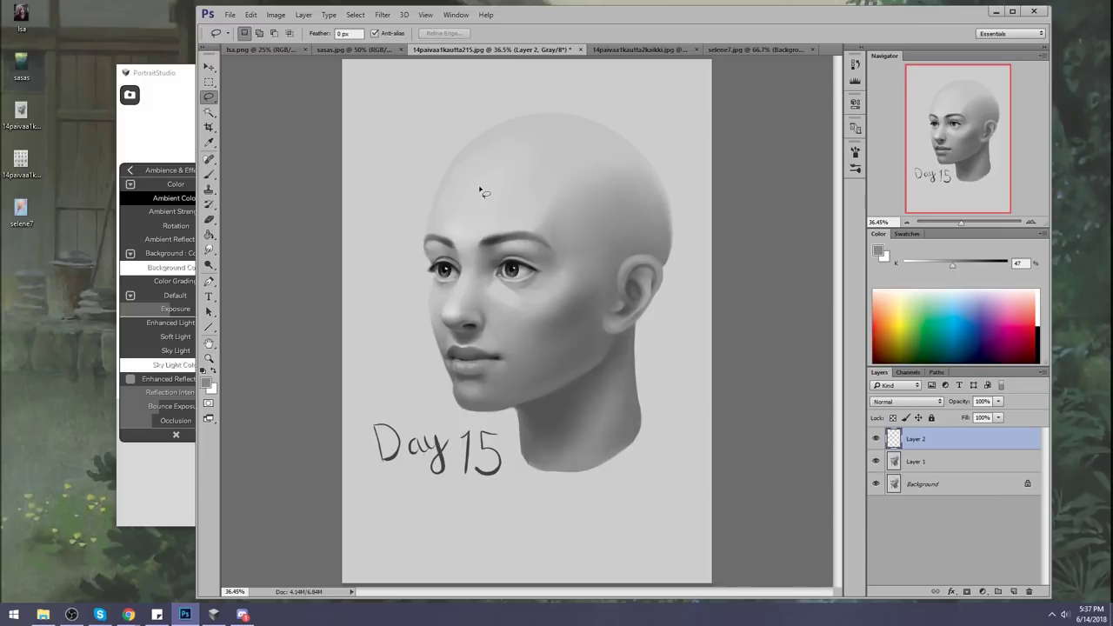
key(v)
key(ctrl)
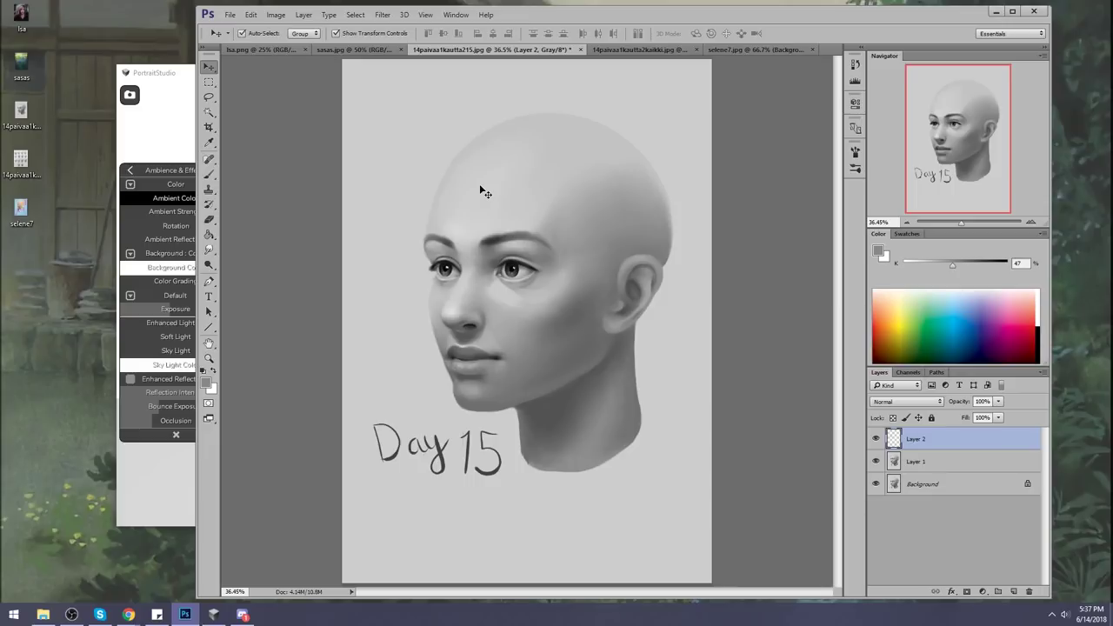
Flip the canvas horizontally, erase the hard edges of the copied far eye and merge the copy down into Layer 1
key(ctrl+shift+h)
key(e)
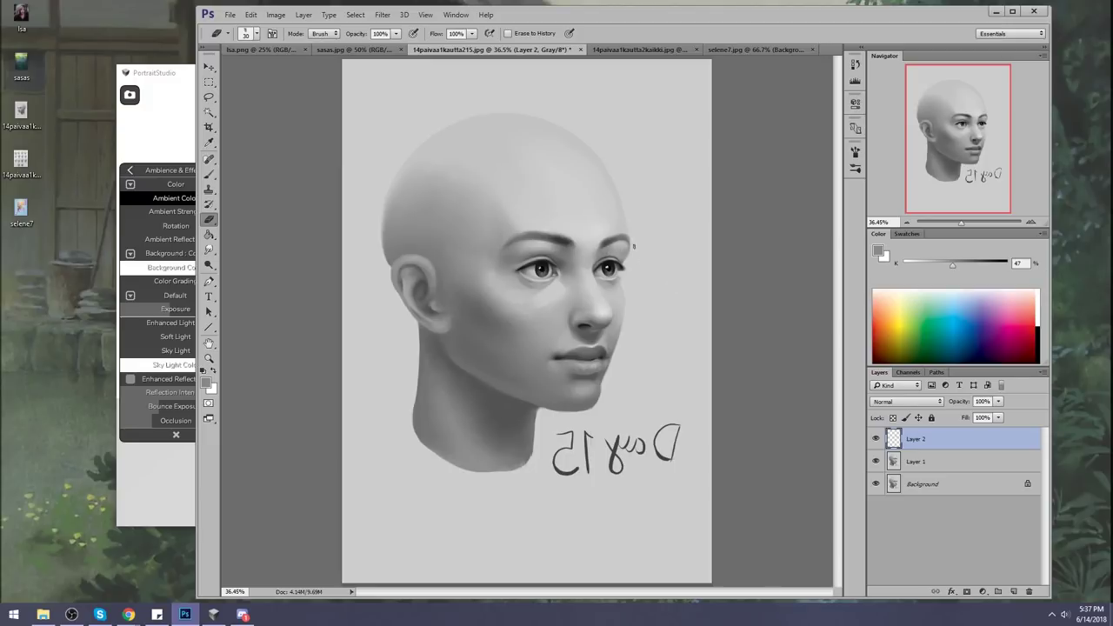
key(v)
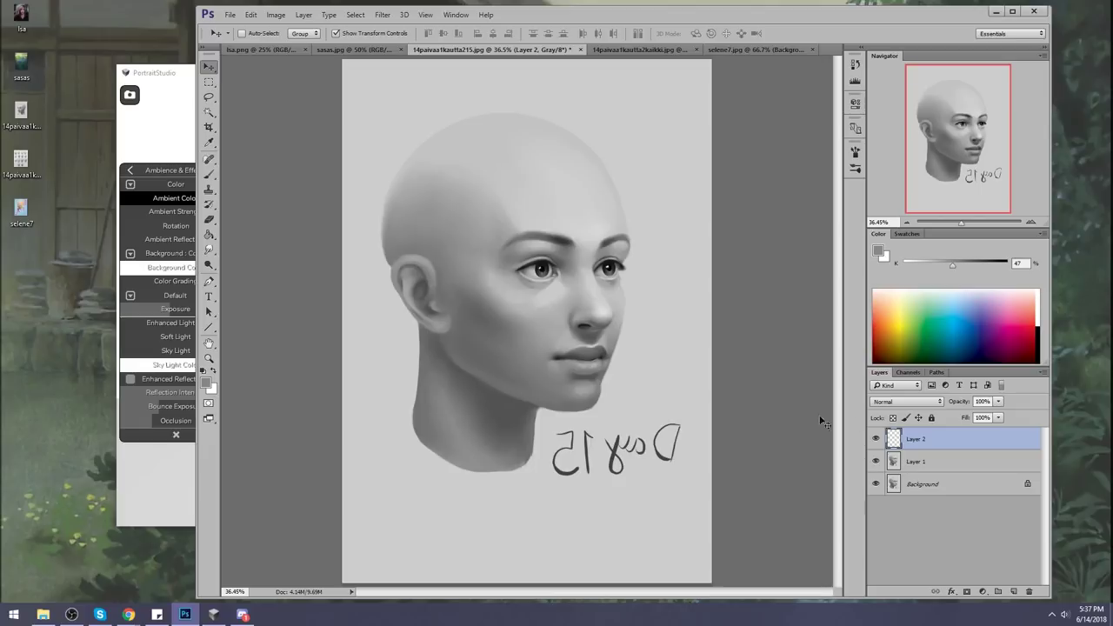
right_click(938, 439)
click(974, 420)
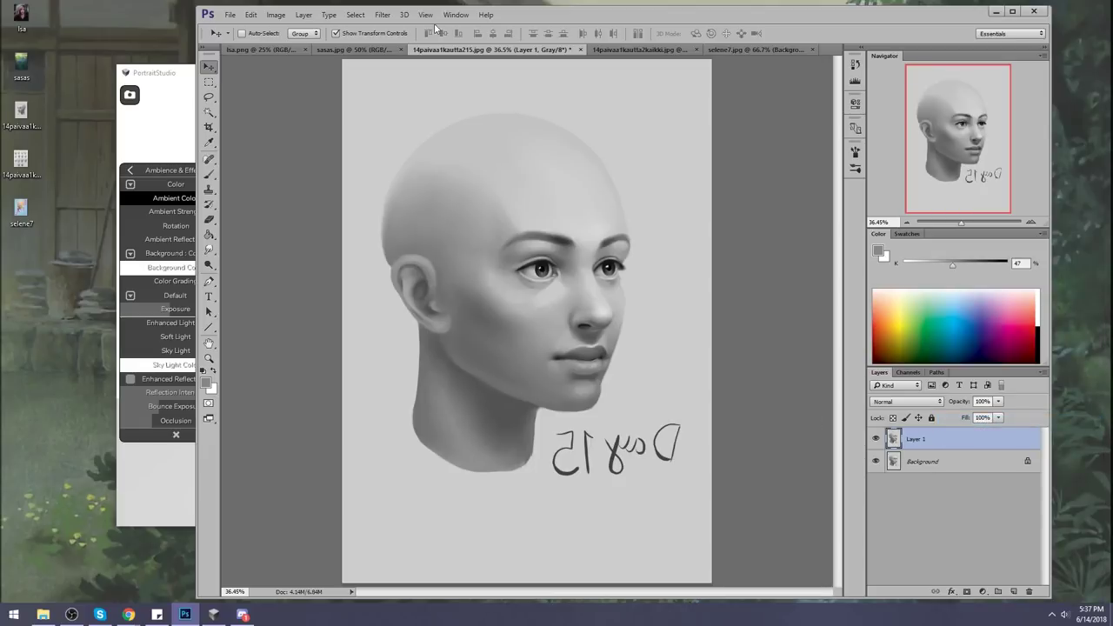
Use Liquify to reshape the far eye and its outer corner, varying the warp brush size at pressure 100
click(383, 15)
click(448, 103)
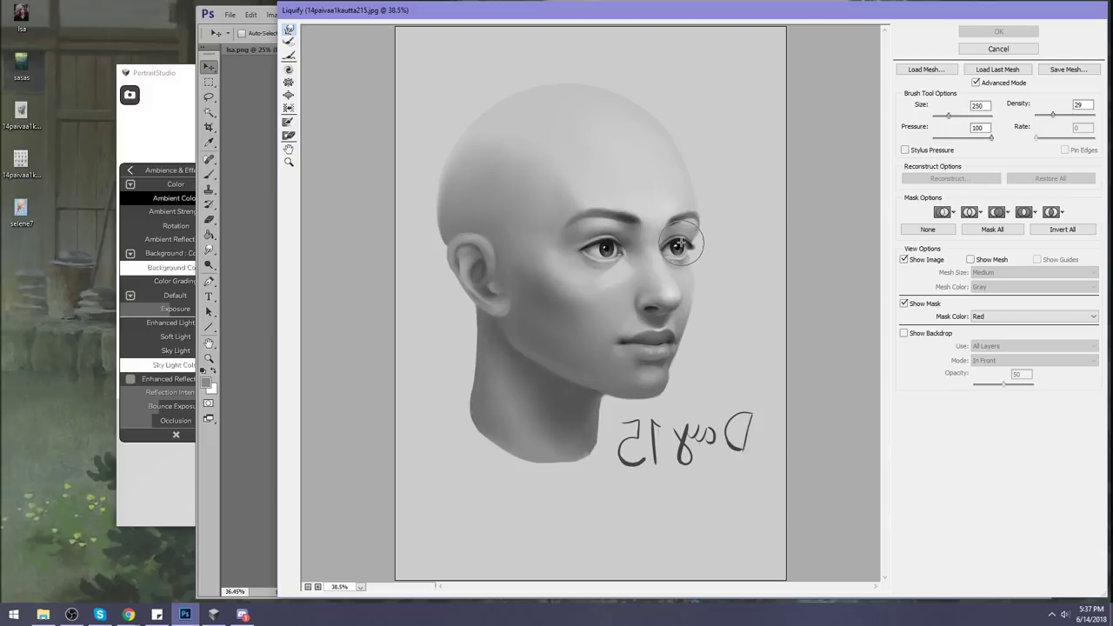
key(bracketright)
click(691, 245)
key(bracketleft)
key(bracketleft)
key(bracketleft)
key(bracketleft)
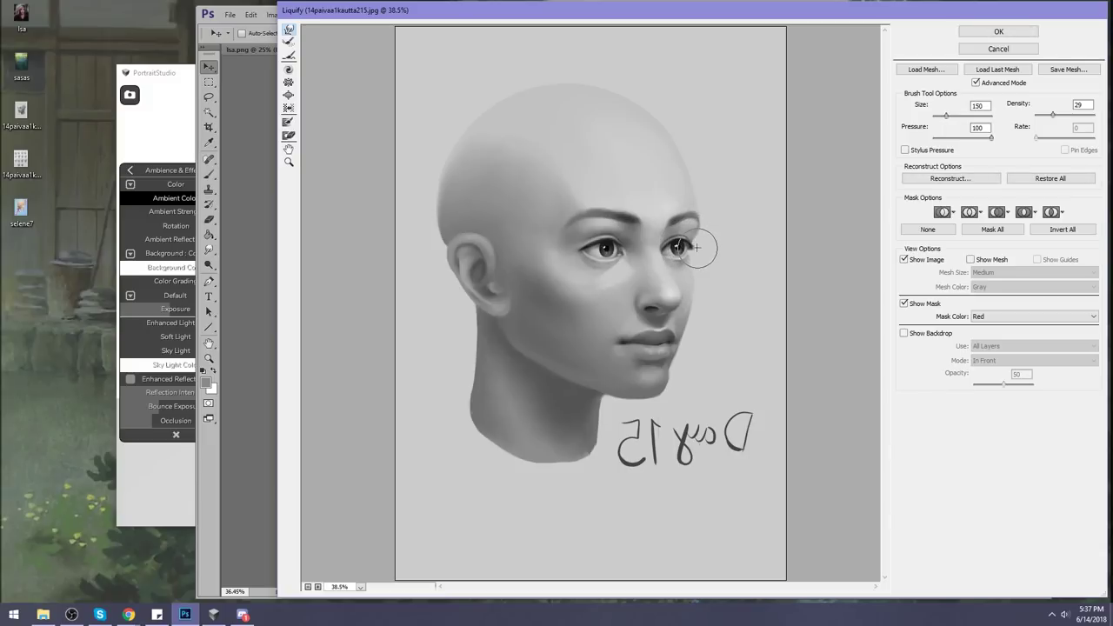
key(bracketleft)
key(bracketleft)
key(bracketright)
key(bracketright)
key(bracketleft)
key(bracketleft)
key(bracketleft)
key(bracketleft)
key(bracketleft)
key(bracketleft)
key(bracketleft)
key(bracketright)
key(bracketright)
key(bracketright)
key(bracketright)
key(bracketright)
key(bracketright)
key(bracketright)
key(bracketright)
key(bracketright)
key(bracketright)
key(bracketright)
key(bracketright)
key(bracketleft)
key(bracketleft)
key(bracketleft)
key(bracketleft)
key(bracketleft)
key(bracketleft)
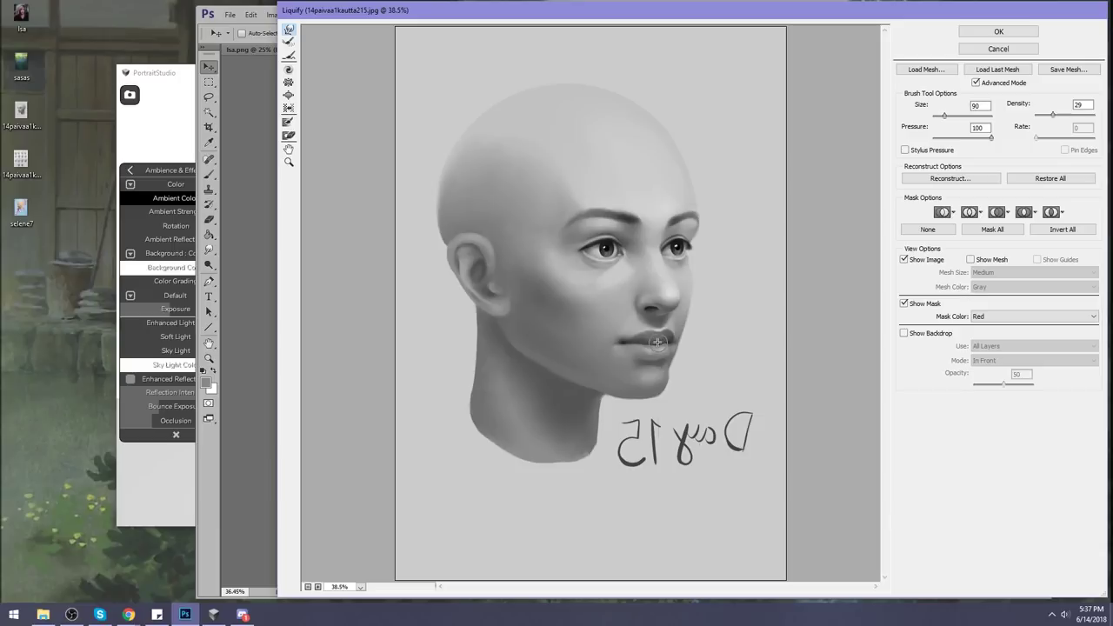
Reshape the lips and the far corner of the mouth in Liquify with warp brush sizes around 90 to 175
key(bracketright)
key(bracketleft)
key(bracketleft)
key(bracketright)
key(bracketright)
key(bracketright)
key(bracketleft)
key(bracketleft)
key(bracketleft)
key(bracketright)
key(bracketright)
key(bracketright)
key(bracketleft)
key(bracketleft)
key(bracketleft)
key(bracketleft)
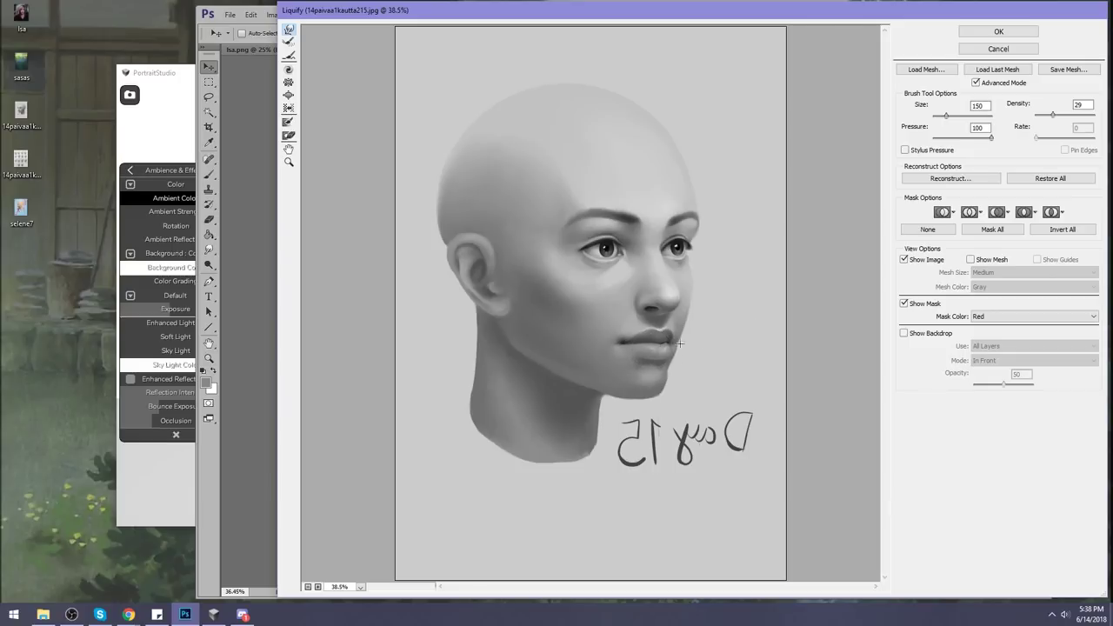
key(bracketleft)
key(bracketleft)
key(bracketleft)
key(bracketleft)
key(bracketleft)
key(bracketright)
key(bracketright)
key(bracketright)
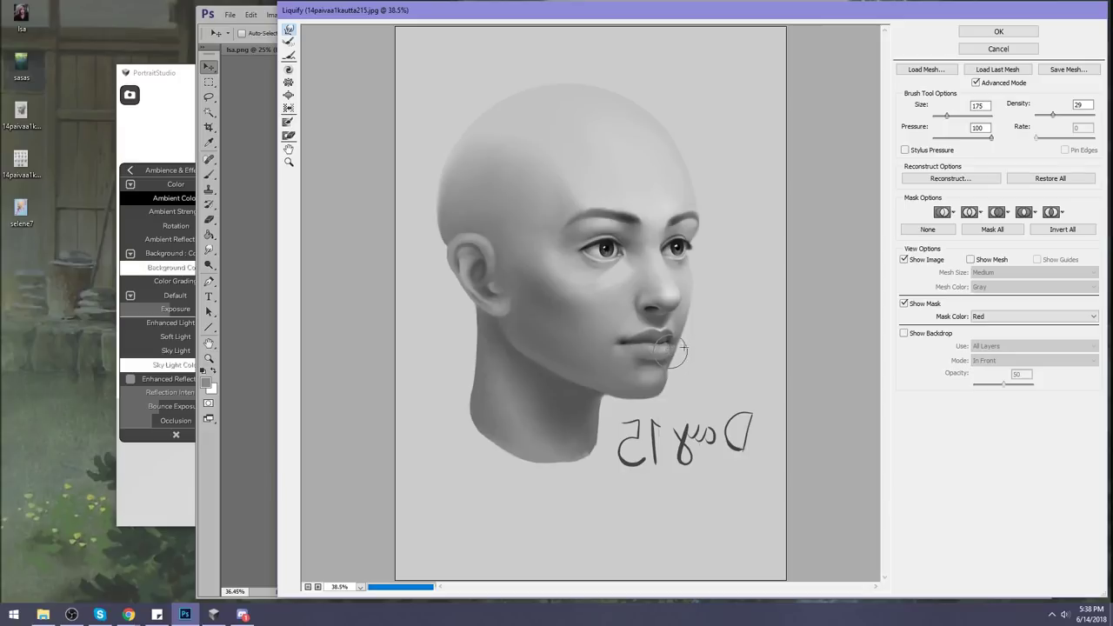
key(bracketleft)
key(bracketleft)
key(bracketright)
key(bracketright)
key(bracketright)
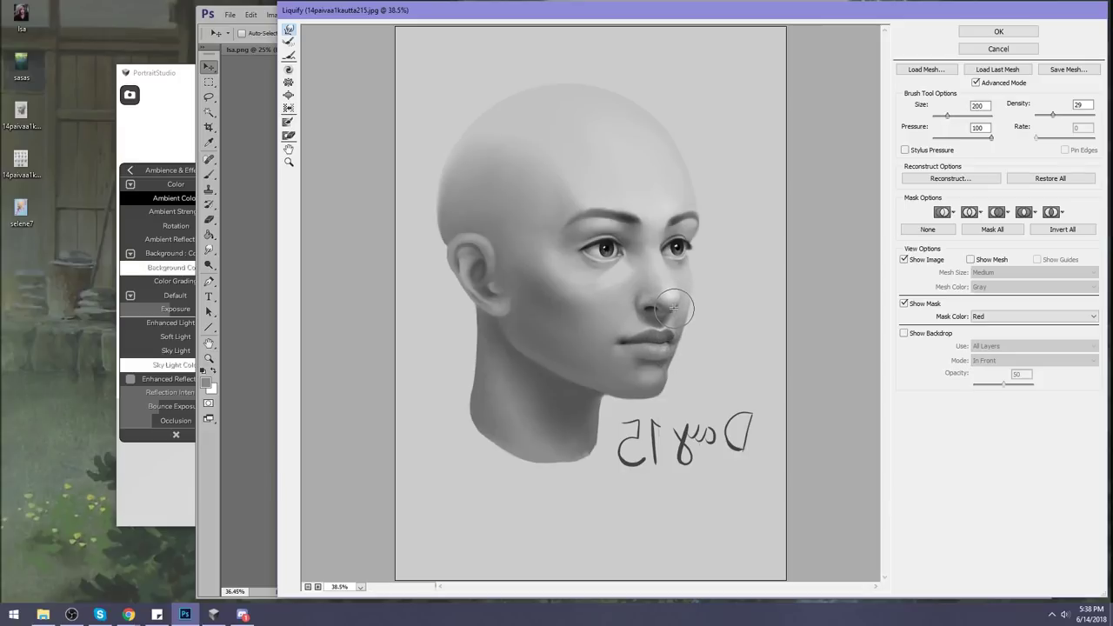
Refine the nose tip and nostril in Liquify with varied warp brush sizes and apply the distortion
key(bracketright)
key(bracketright)
key(bracketleft)
key(bracketleft)
key(bracketleft)
key(bracketleft)
key(bracketleft)
key(bracketleft)
click(654, 308)
key(bracketright)
key(bracketright)
key(bracketright)
key(bracketleft)
key(bracketleft)
key(bracketleft)
key(bracketleft)
key(bracketright)
key(bracketright)
key(bracketright)
key(bracketright)
key(bracketright)
key(bracketright)
key(bracketright)
key(bracketright)
key(bracketright)
key(bracketright)
key(bracketright)
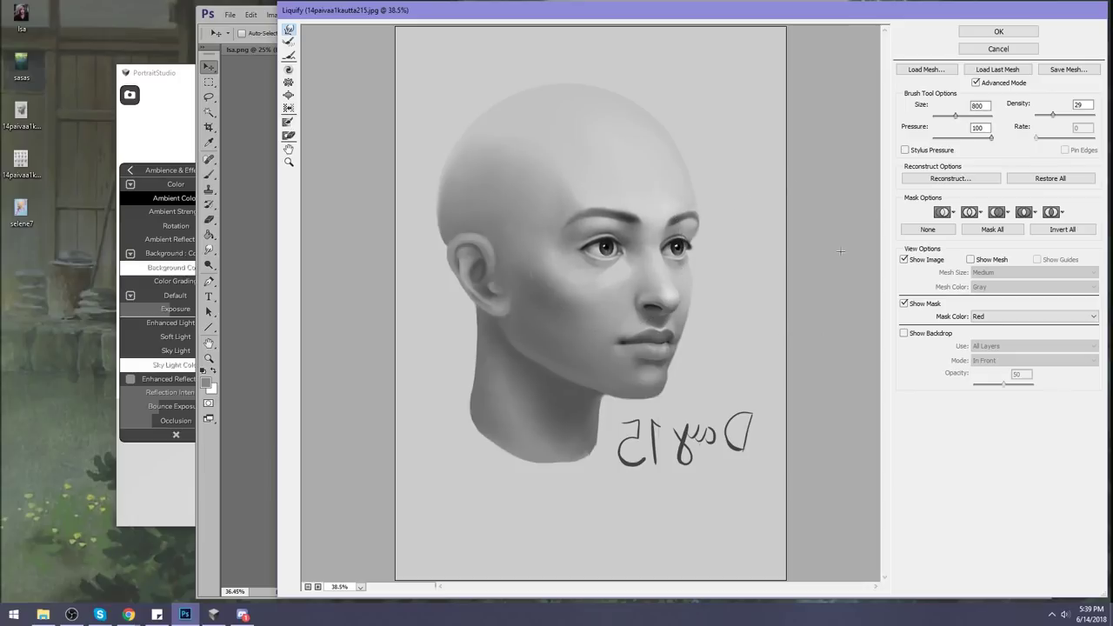
click(998, 32)
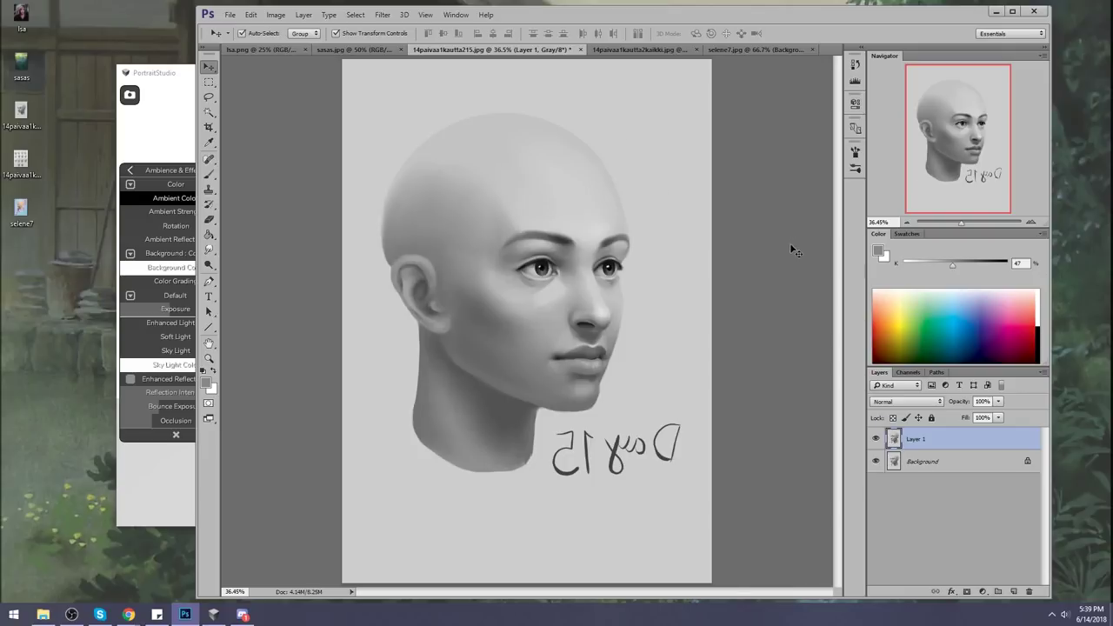
Flip the canvas and repaint the far upper eyelid fold with sampled greys using a small brush at 70% opacity
key(h)
key(b)
drag(380, 231, 521, 268)
alt+click(535, 263)
alt+click(529, 339)
key([)
mouse_move(494, 266)
mouse_down()
mouse_move(532, 274)
mouse_move(498, 266)
mouse_move(515, 267)
mouse_up()
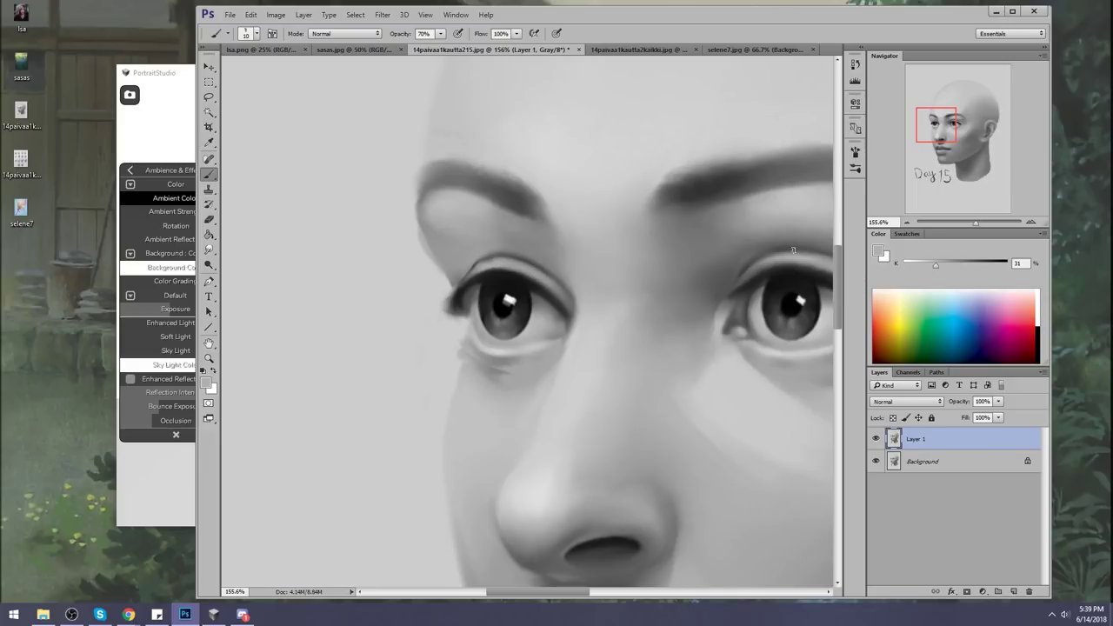
alt+click(509, 263)
alt+click(485, 275)
drag(452, 292, 474, 259)
alt+click(470, 256)
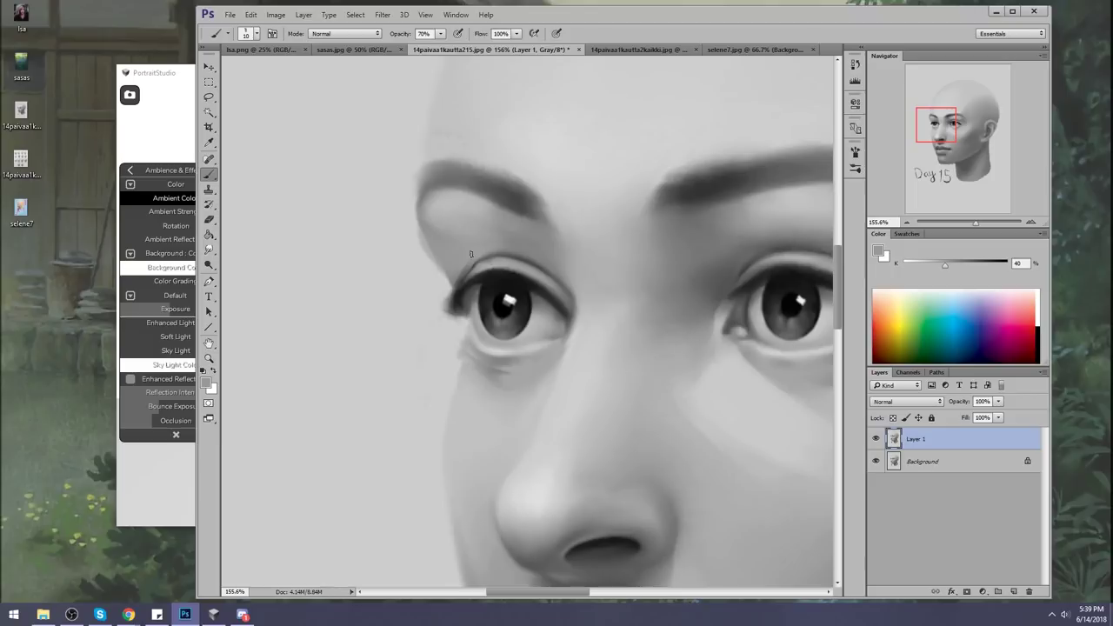
Smudge the far upper eyelid at 12% strength, fit the whole head in view and flip the canvas
click(209, 249)
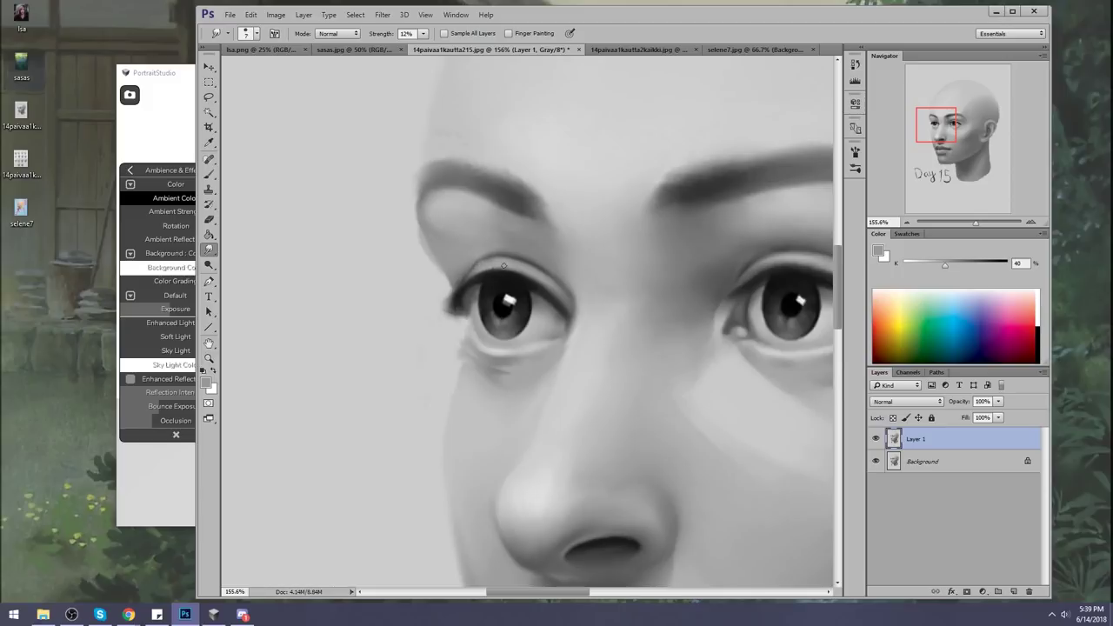
key(ctrl+0)
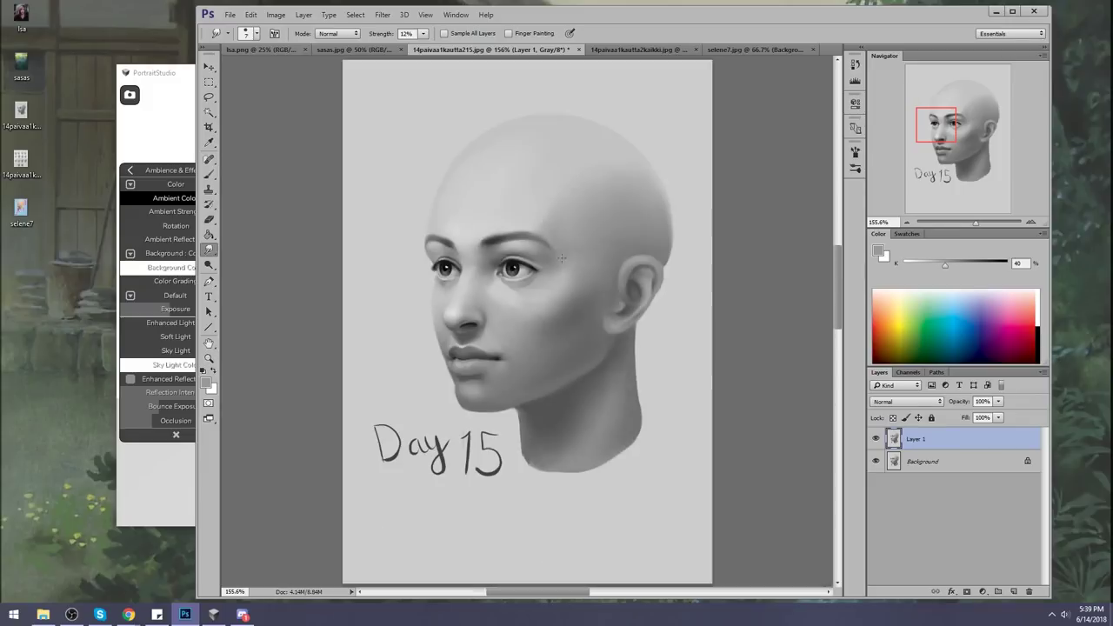
key(h)
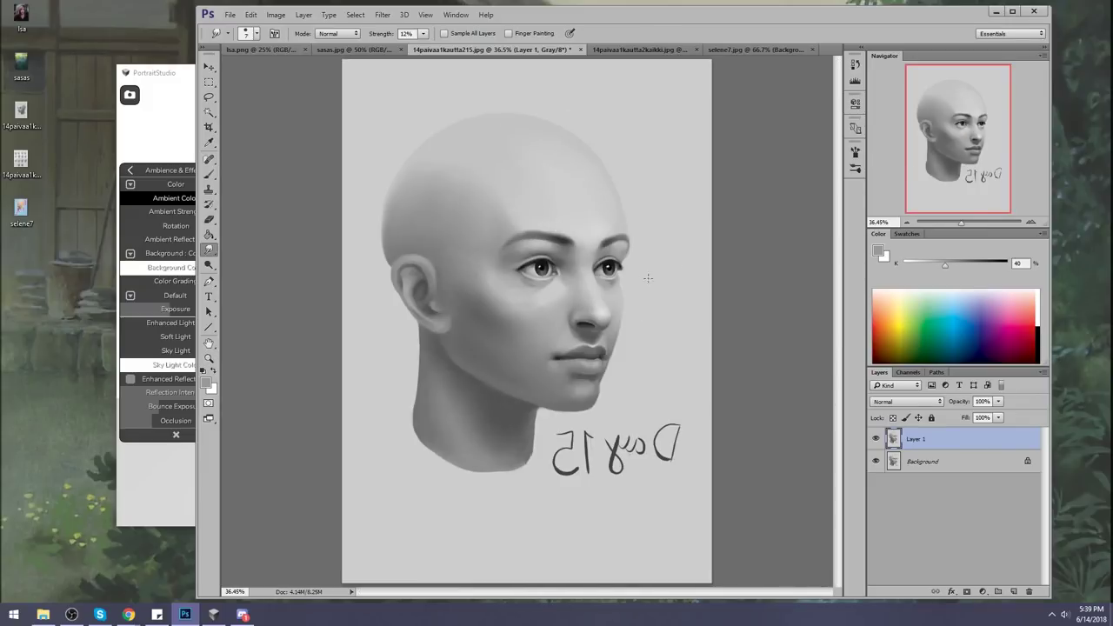
Add a Darken layer above Layer 1 and ready a soft 100 px brush with a dark grey sampled beside the far eye
key(b)
right_click(617, 275)
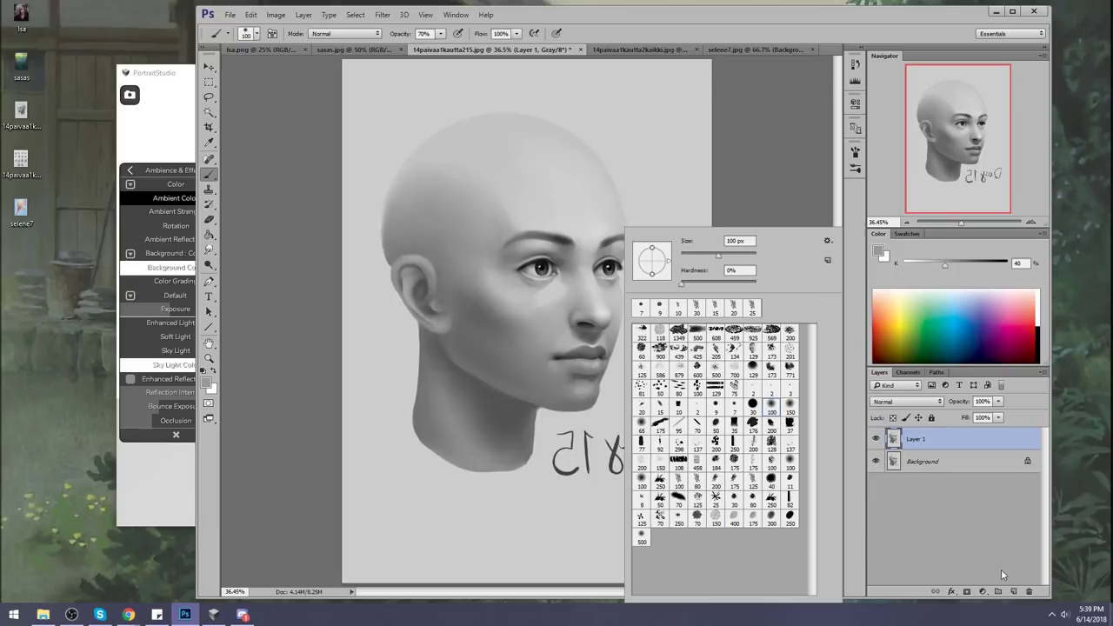
click(1013, 591)
alt+click(598, 256)
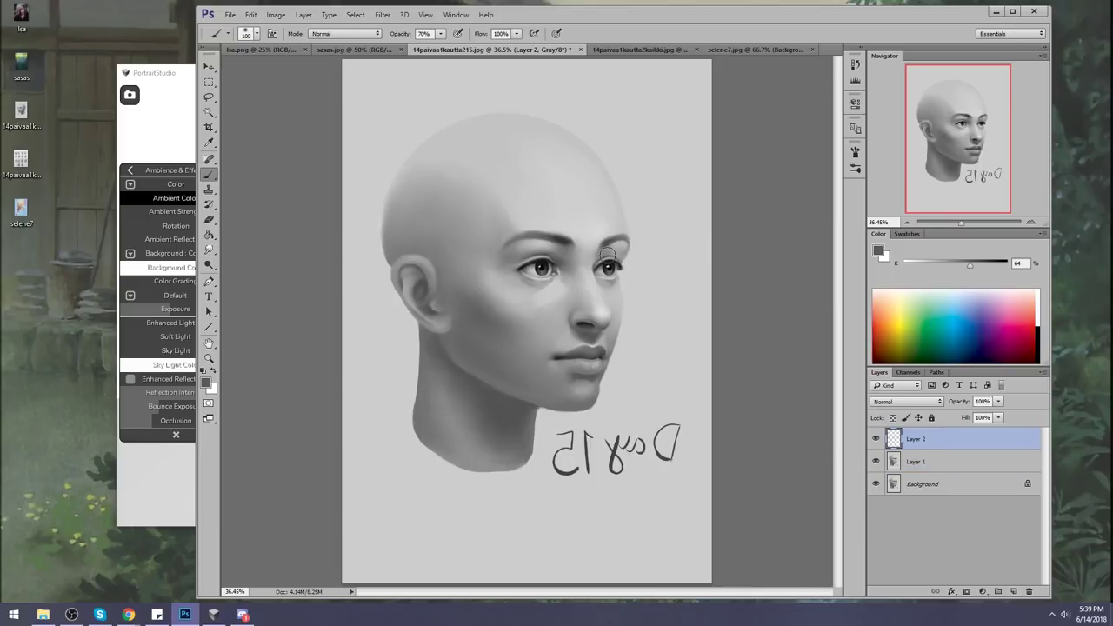
click(898, 405)
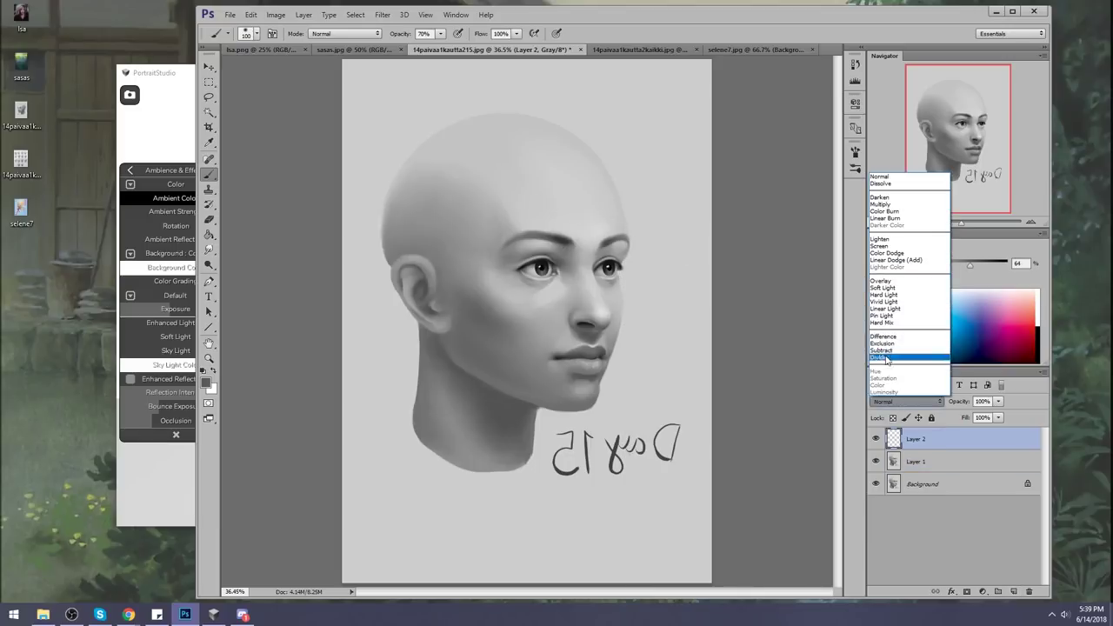
click(884, 199)
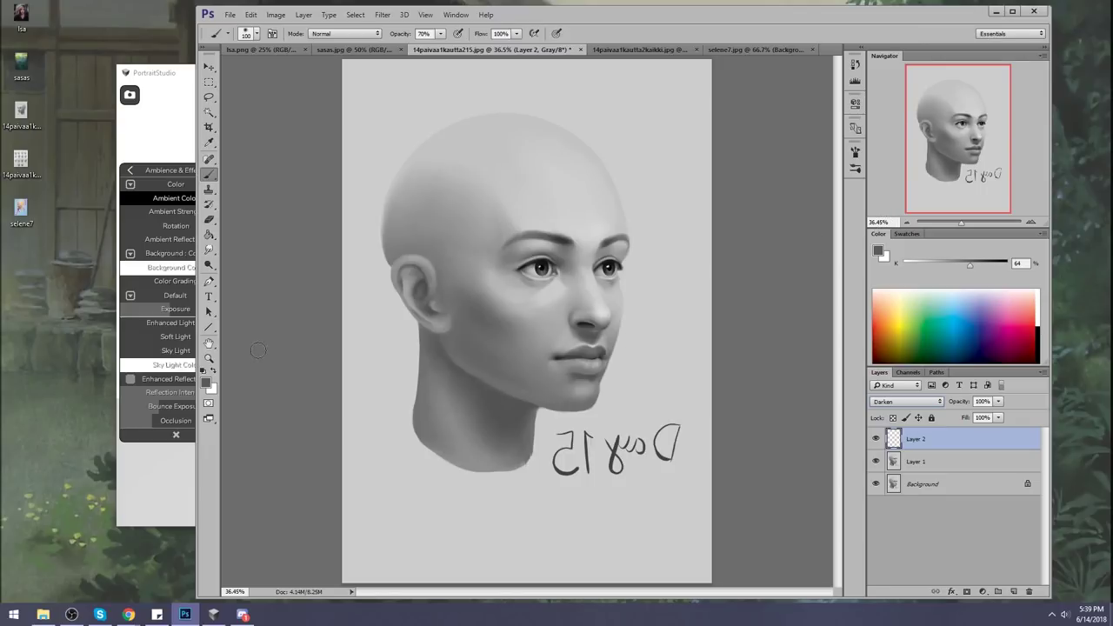
Paint soft shadow around the far eye on the Darken layer with varied brush sizes and merge it into Layer 1
key(bracketright)
click(616, 256)
key(bracketleft)
key(bracketleft)
key(bracketleft)
key(bracketleft)
key(bracketleft)
key(bracketright)
key(bracketright)
key(bracketright)
key(bracketright)
key(bracketright)
key(bracketright)
key(bracketright)
key(bracketright)
key(bracketright)
key(bracketright)
right_click(933, 440)
click(973, 420)
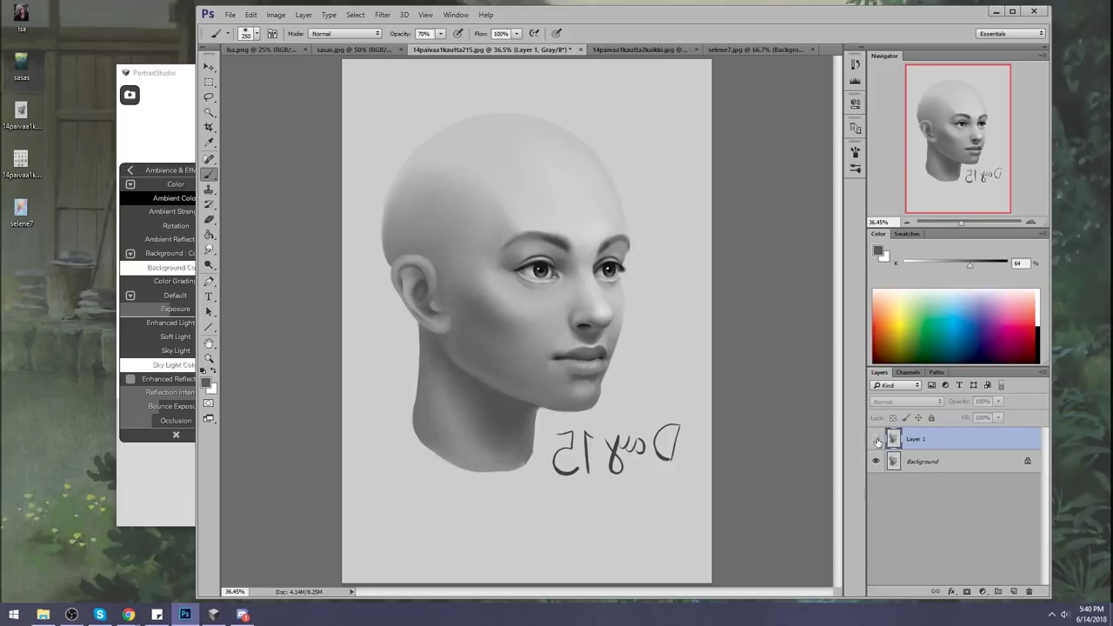
Compare the corrected face with the original by toggling Layer 1's visibility in both the mirrored and normal orientations
key(z)
drag(435, 186, 735, 389)
key(ctrl+minus)
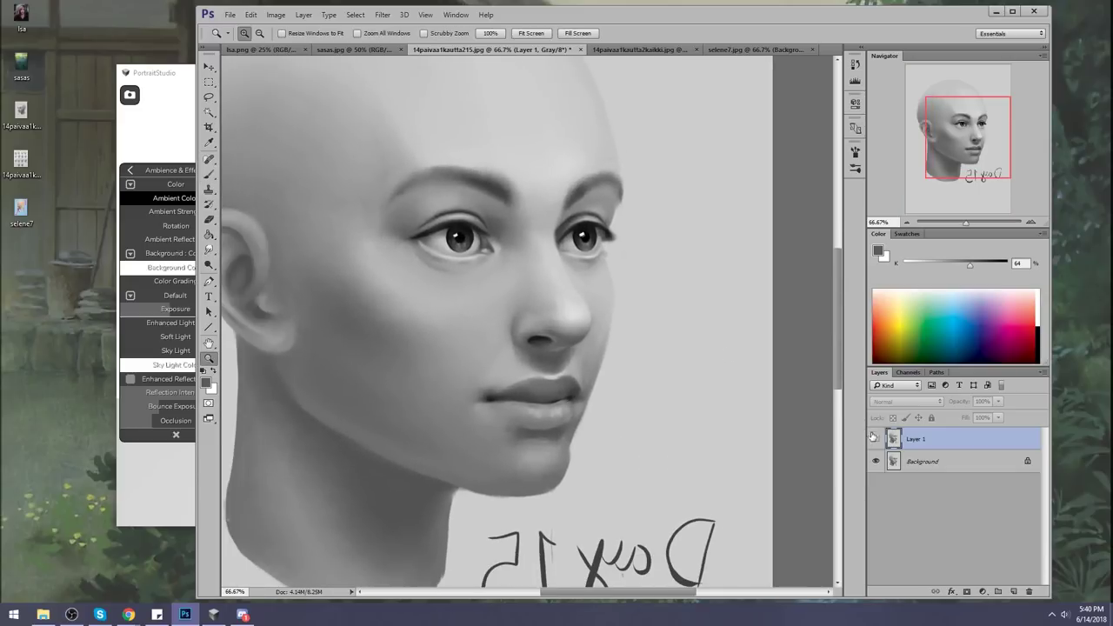
key(ctrl+minus)
click(876, 439)
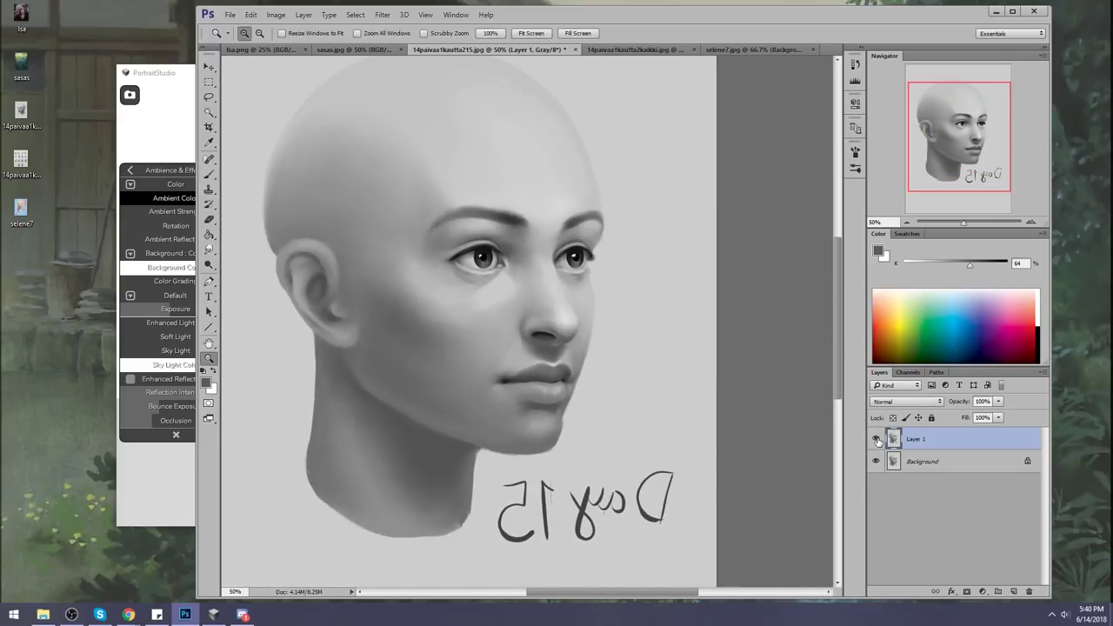
click(879, 440)
click(877, 439)
key(h)
click(876, 440)
click(877, 440)
click(876, 440)
click(876, 440)
click(876, 440)
click(877, 440)
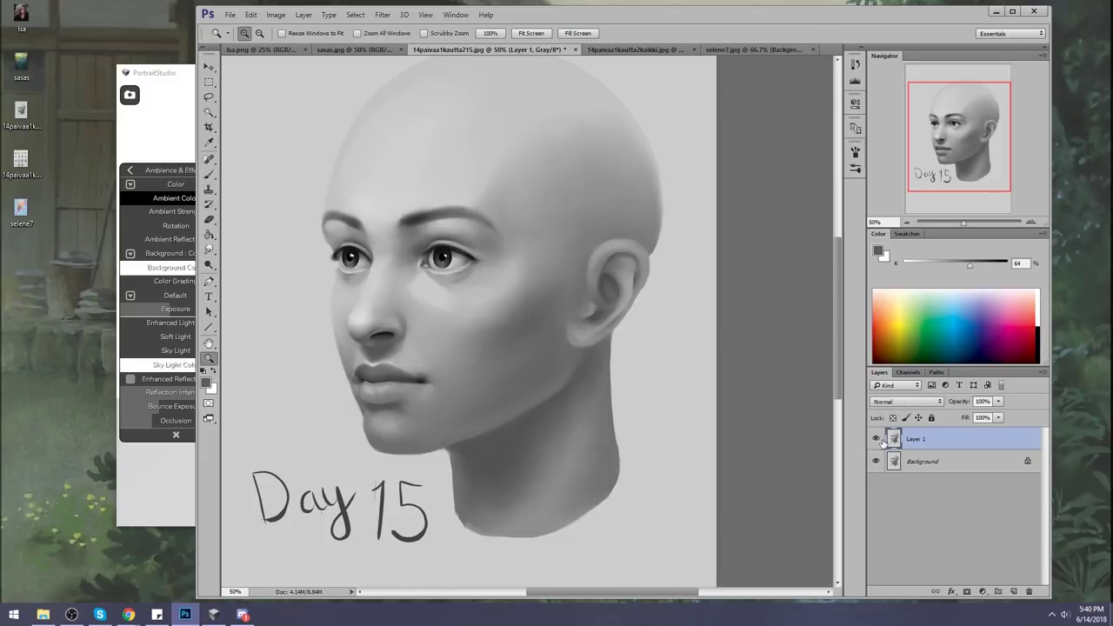
Restore the Day 15 painting to its opening snapshot in the document history
ctrl+click(911, 439)
click(855, 63)
scroll(782, 260, up, 10)
click(801, 73)
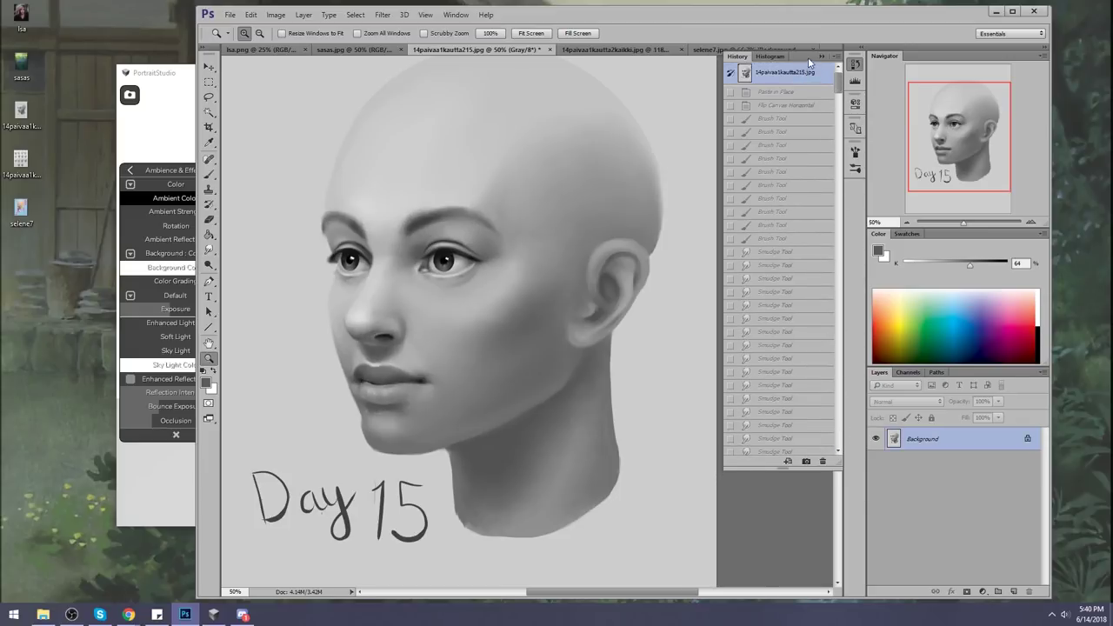
Undo the history restore so Layer 1 is back, and compare the corrected face with the original by toggling the layer
click(822, 55)
key(ctrl+z)
click(876, 440)
click(877, 440)
click(877, 440)
click(877, 440)
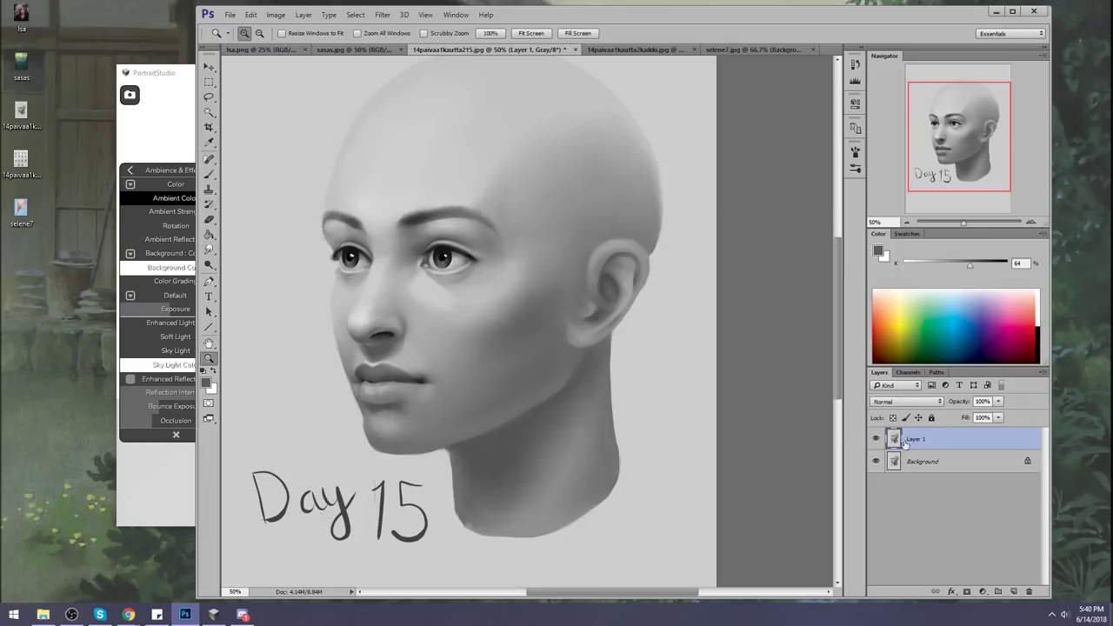
Adjust the area around the near eye on Layer 1 with Liquify, reducing the warp brush to 250 and smaller, and apply the filter
click(382, 14)
click(422, 106)
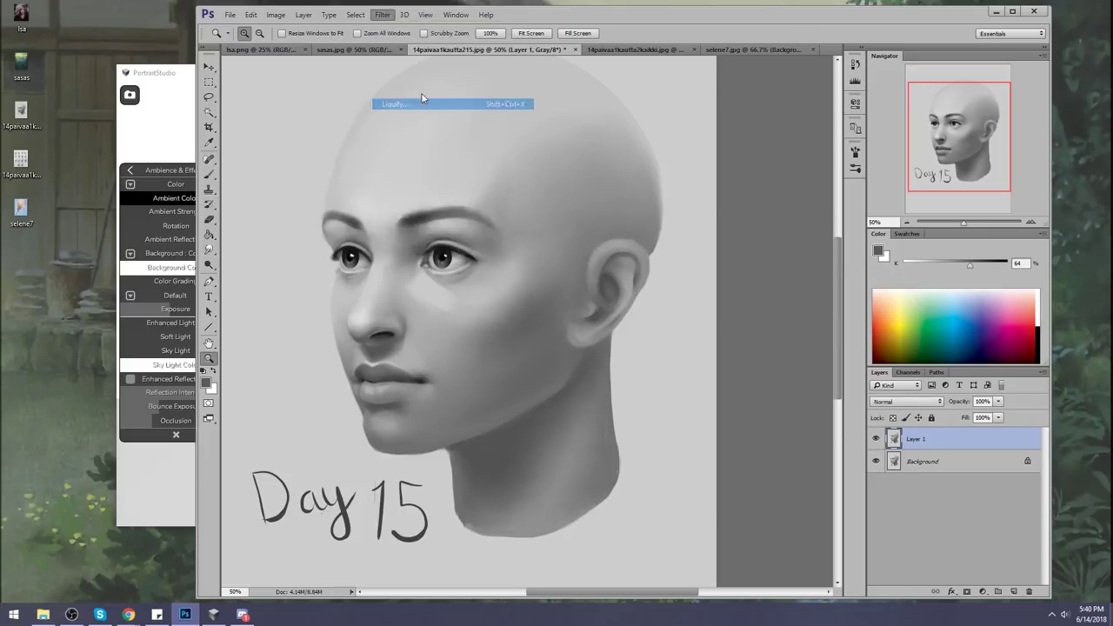
key(bracketleft)
key(bracketleft)
key(bracketleft)
key(bracketleft)
key(bracketleft)
key(bracketleft)
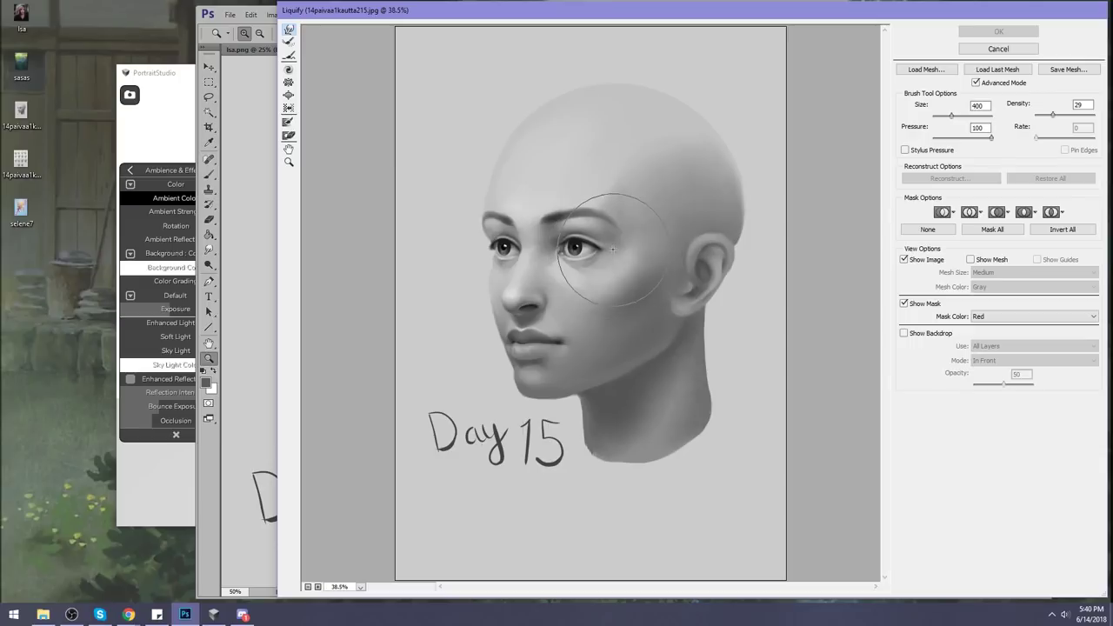
drag(580, 250, 608, 251)
key(ctrl+z)
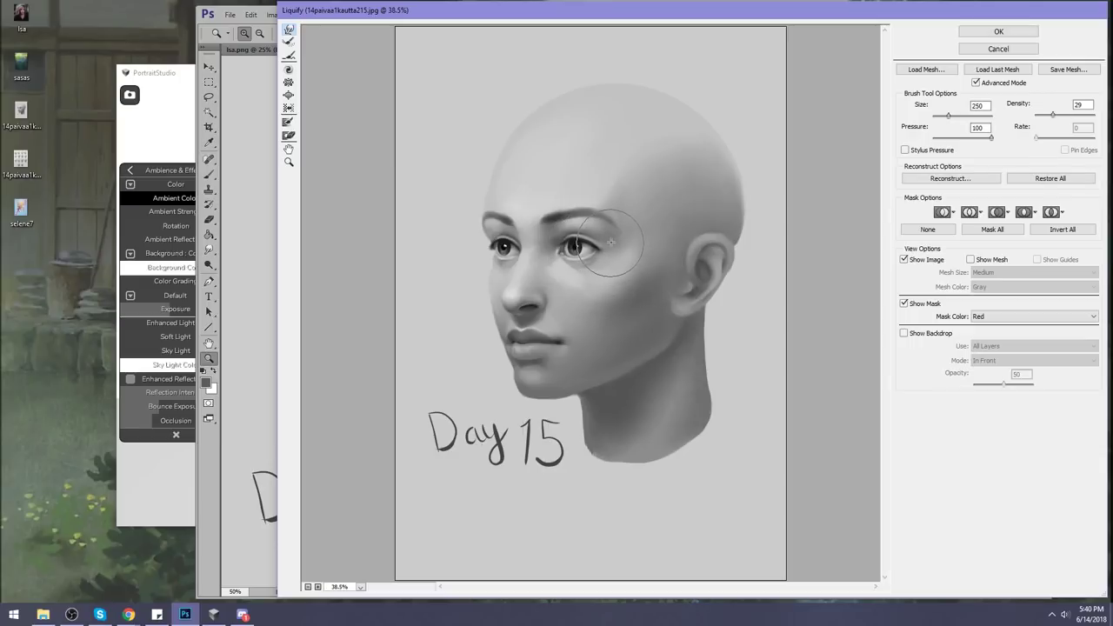
key(bracketleft)
key(bracketleft)
key(bracketleft)
click(983, 35)
Mirror the canvas, copy the front of the face to a new layer and nudge the copy slightly
key(ctrl+shift+h)
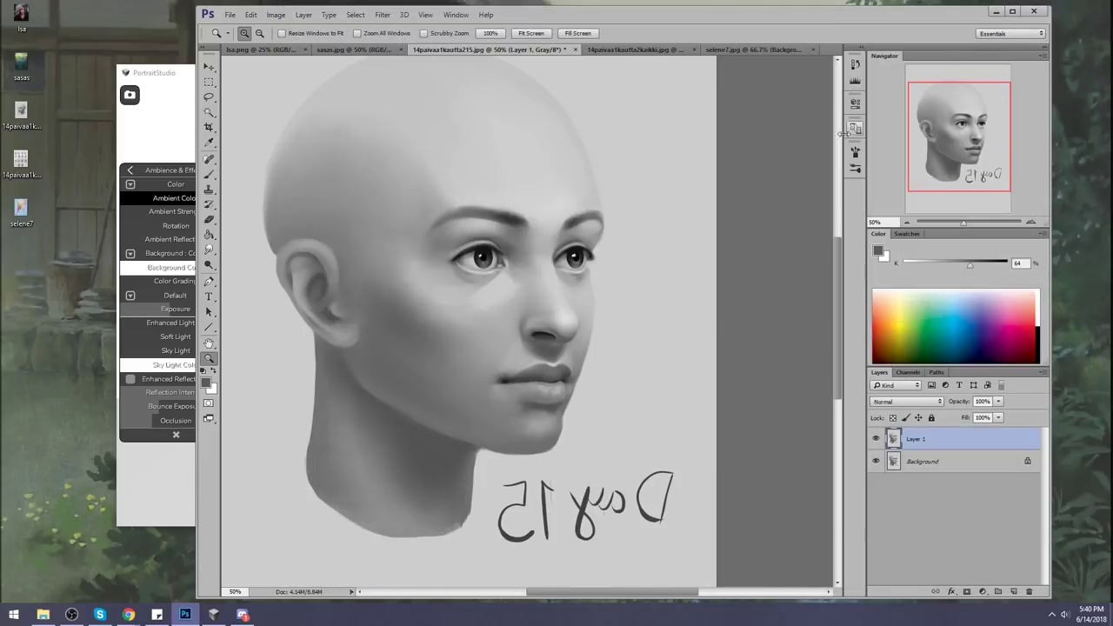
key(ctrl+minus)
key(ctrl+minus)
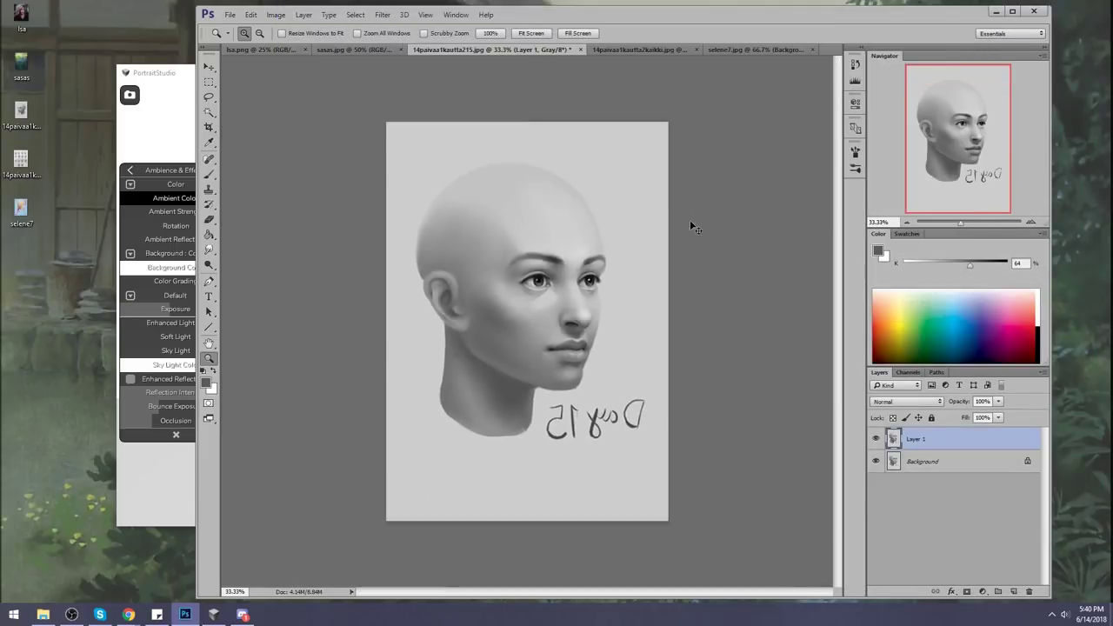
key(l)
mouse_move(578, 189)
mouse_down()
mouse_move(586, 322)
mouse_move(580, 368)
mouse_move(596, 361)
mouse_move(629, 275)
mouse_move(590, 183)
mouse_up()
key(ctrl+j)
key(v)
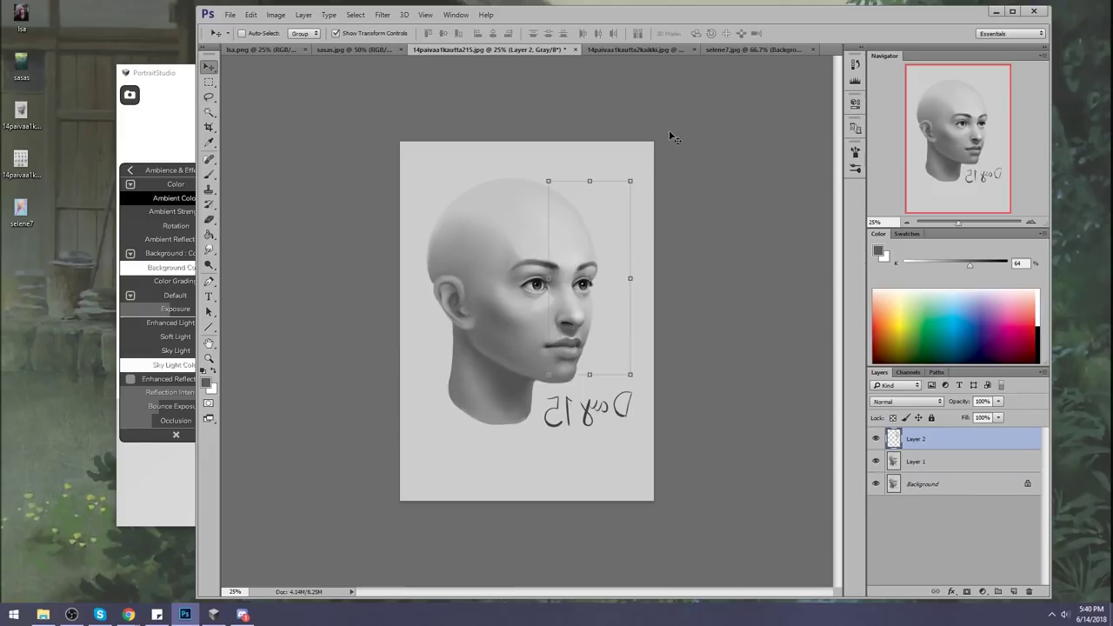
key(ctrl+h)
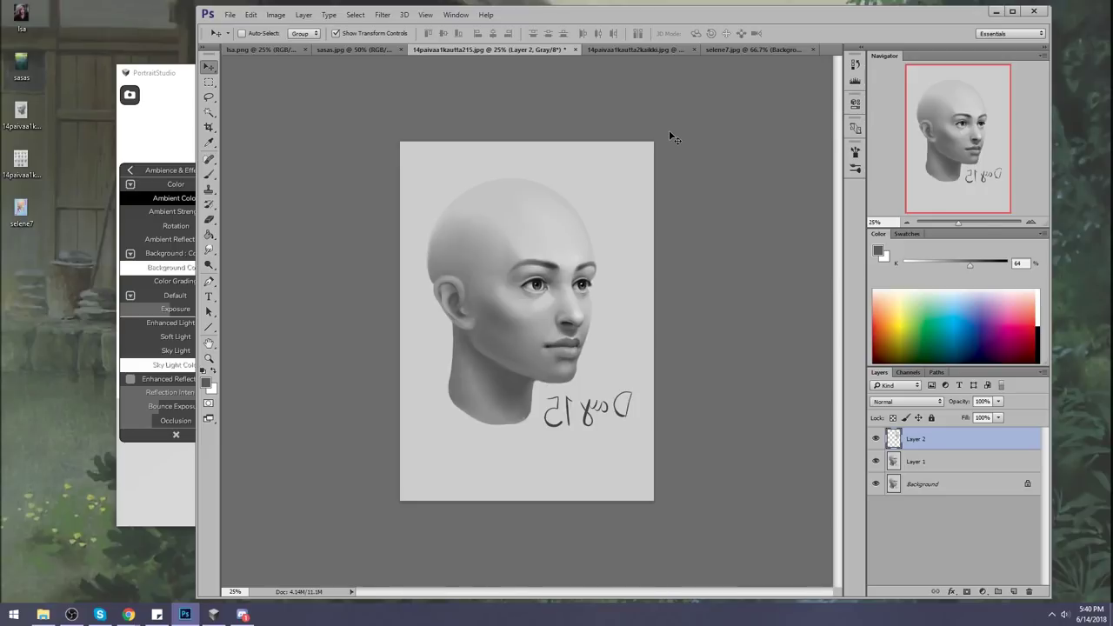
key(Right)
Blend Layer 2 into the face with a 30 px eraser, trying its fill at 72% and setting it back to 100%
key(e)
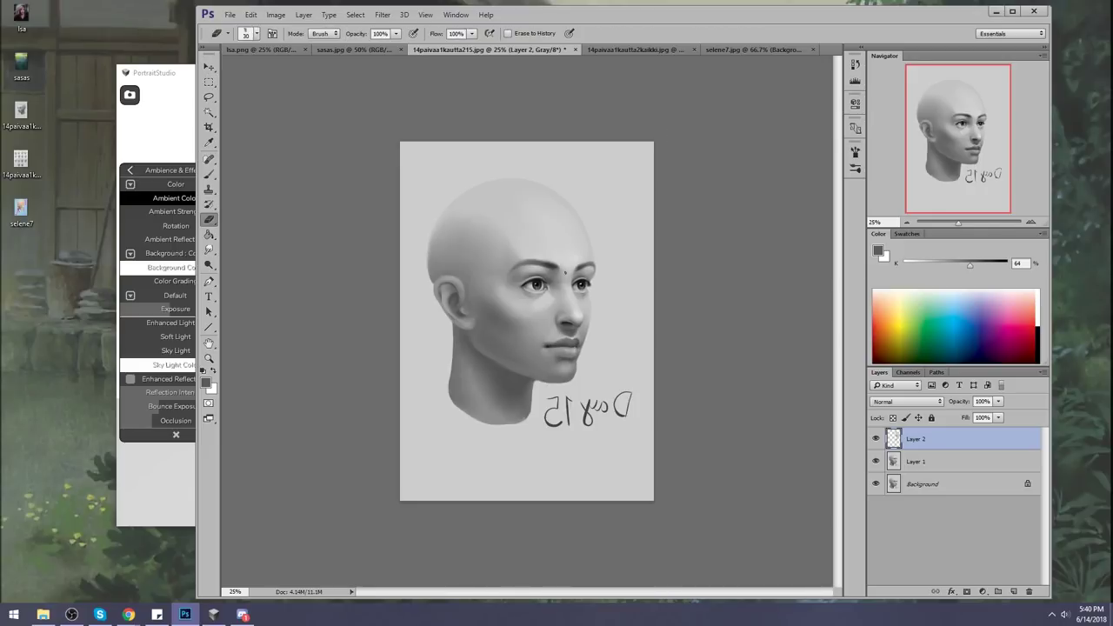
click(999, 418)
drag(1000, 433, 980, 433)
key(Return)
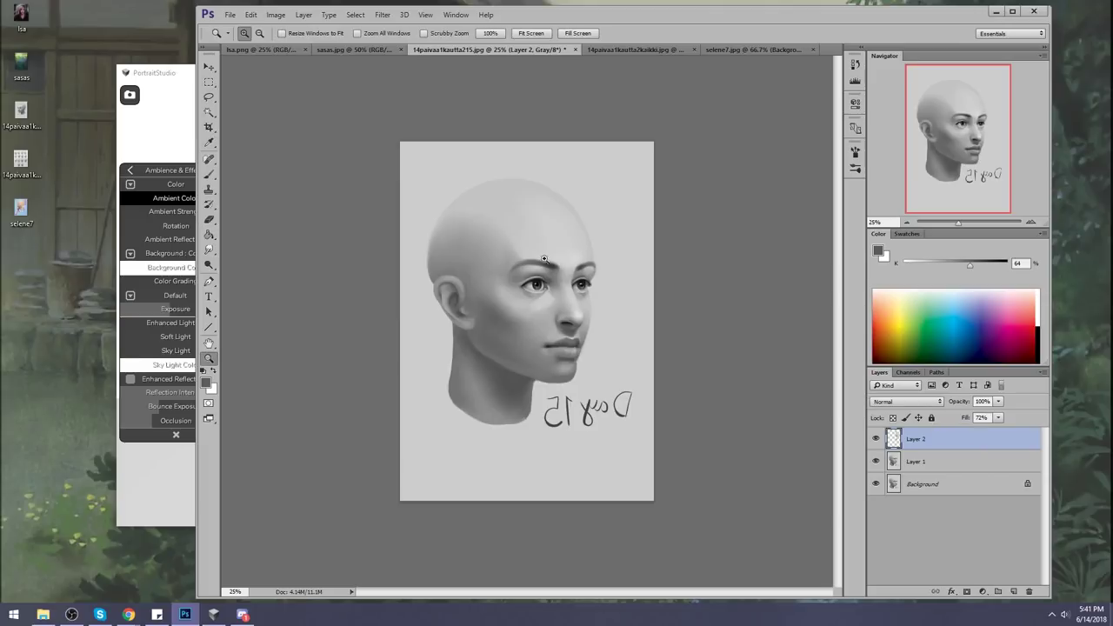
scroll(604, 307, up, 5)
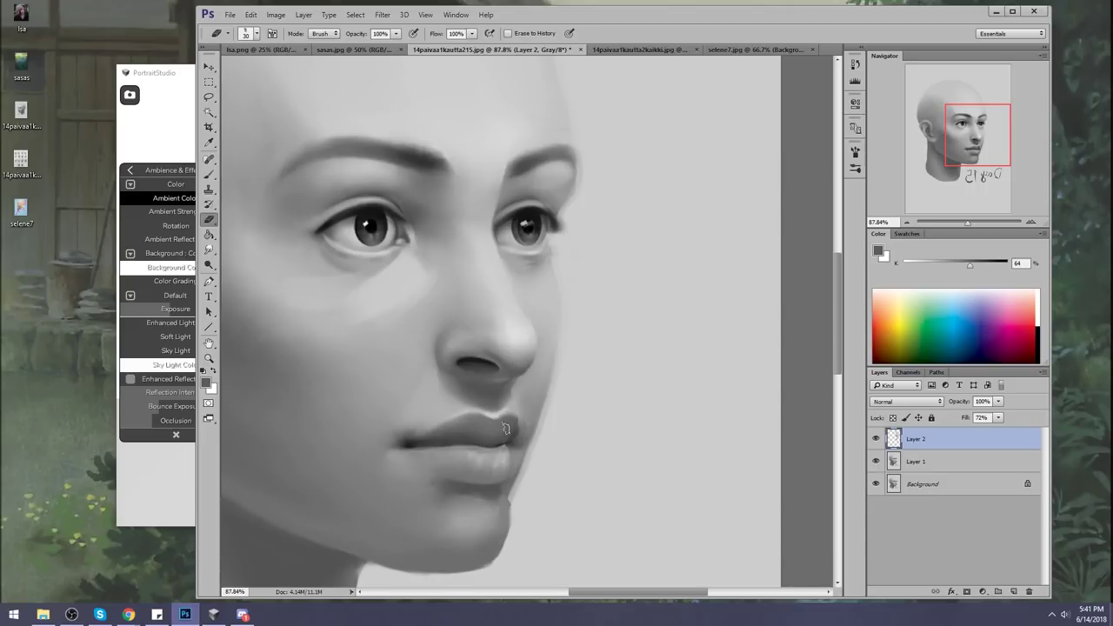
click(998, 417)
drag(997, 430, 1014, 431)
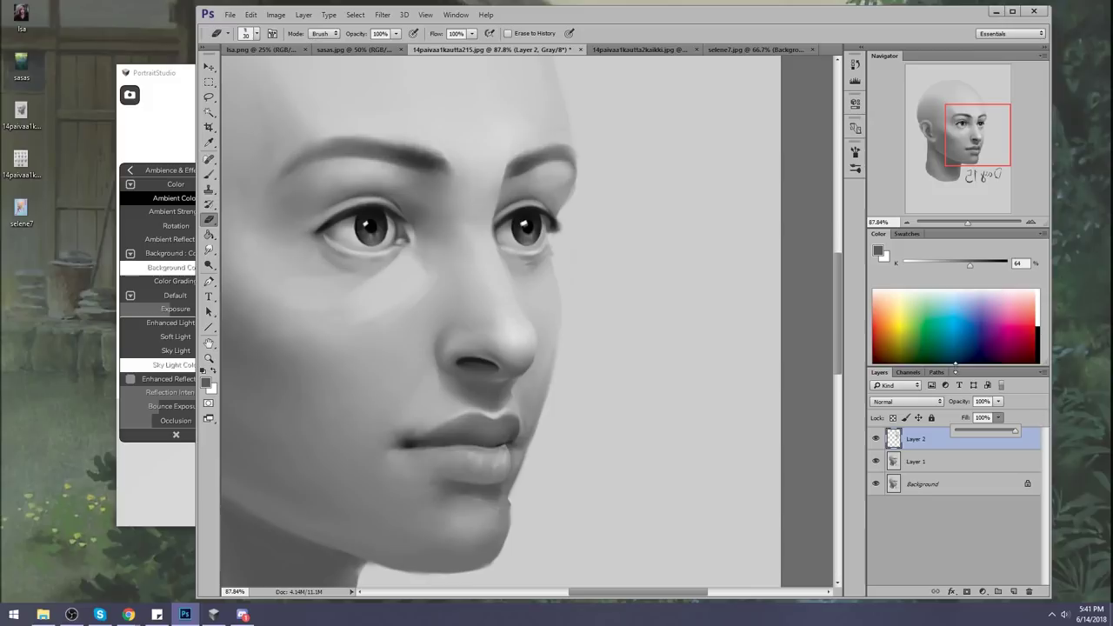
click(499, 294)
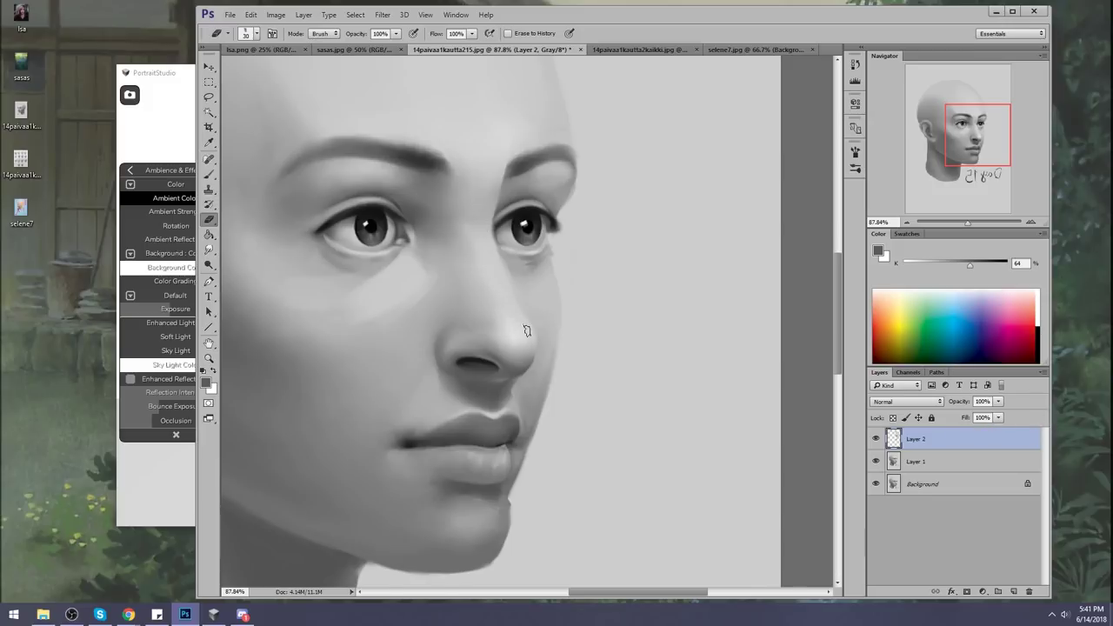
Compare the shifted face front with the previous version by toggling Layer 2 in both the mirrored and normal orientations
key(ctrl+0)
click(875, 439)
click(876, 440)
key(ctrl+shift+h)
click(875, 440)
click(876, 439)
click(876, 439)
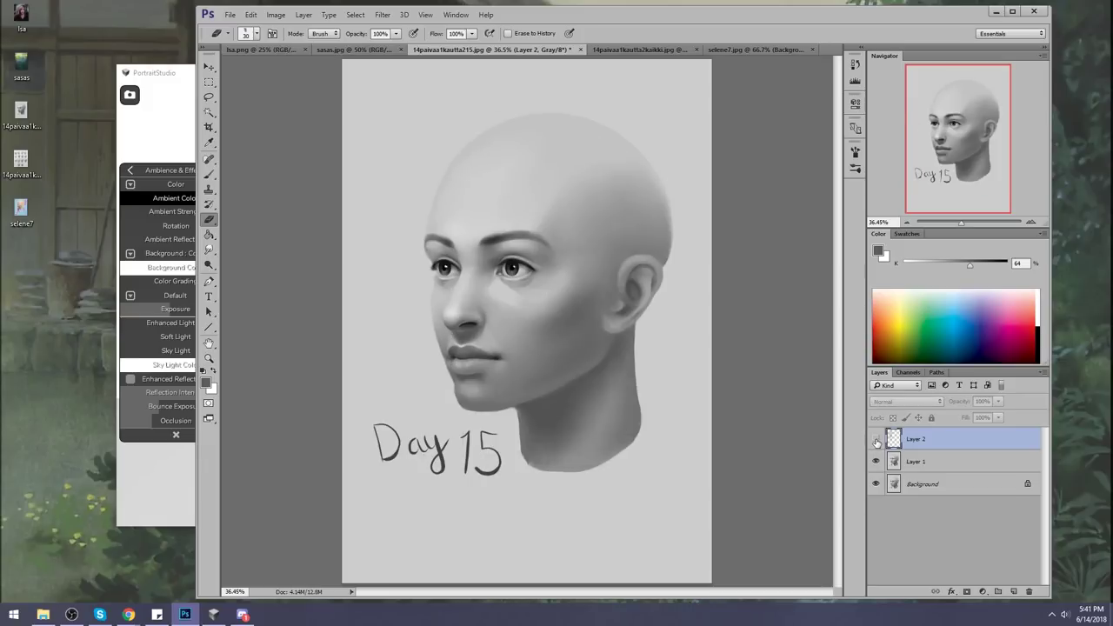
click(875, 439)
click(875, 439)
click(875, 439)
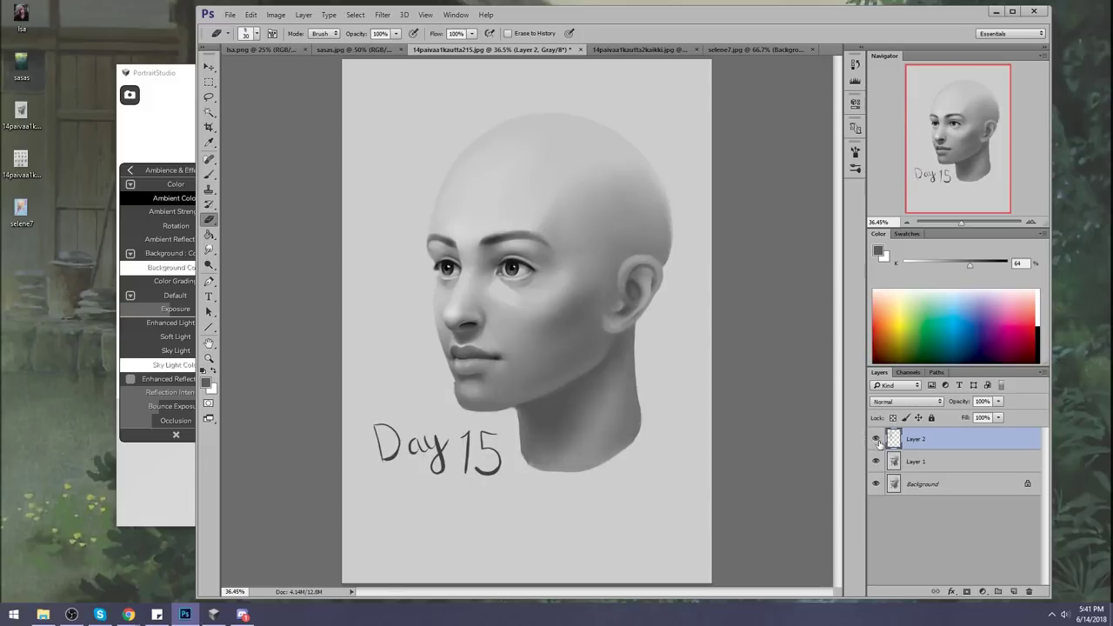
Clean up the face's outline with a 25 px brush at 100% opacity in the sampled background grey, and merge Layer 2 into Layer 1
key(b)
right_click(523, 317)
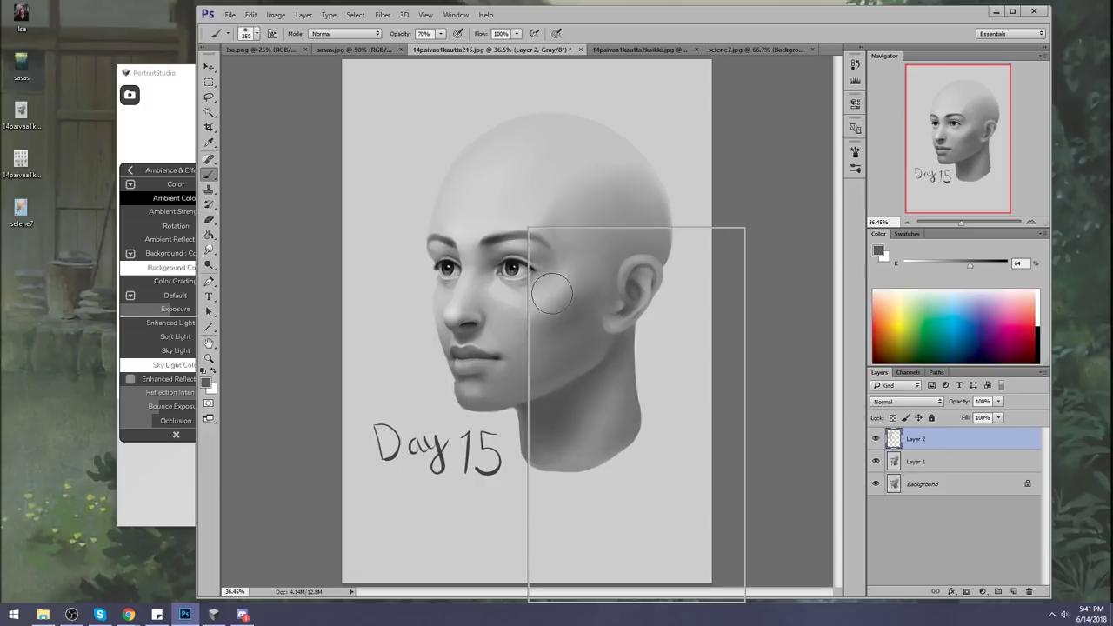
double_click(600, 478)
alt+click(446, 356)
key(bracketleft)
key(bracketleft)
key(bracketleft)
key(bracketleft)
key(0)
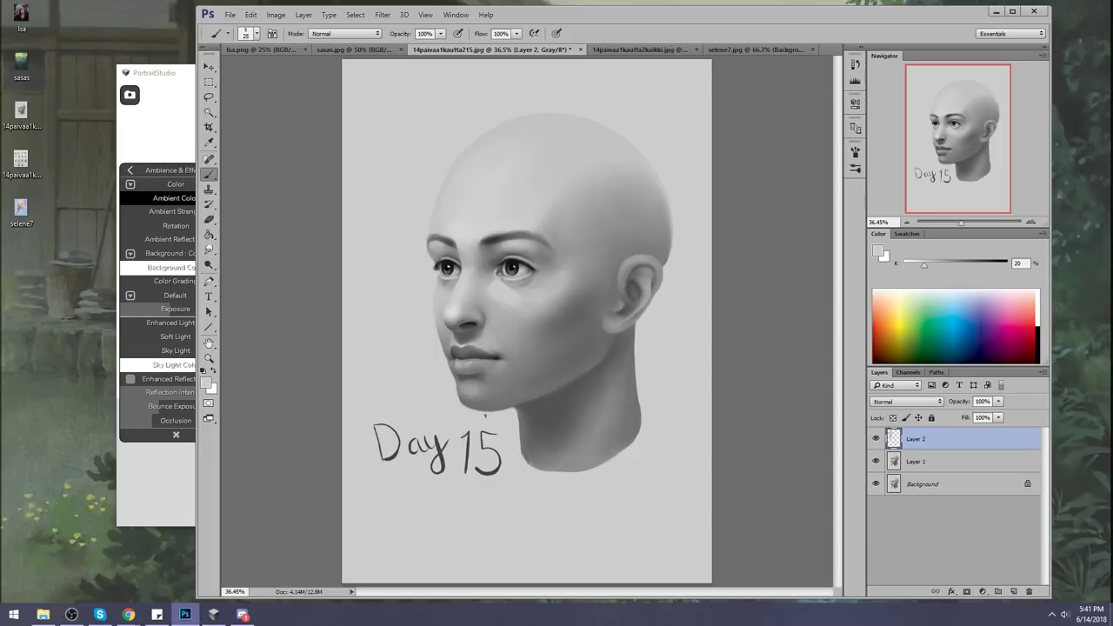
right_click(923, 438)
click(950, 422)
Retouch the brow area with a light grey sampled from the forehead and blend it with the Smudge tool at 12% strength
click(209, 250)
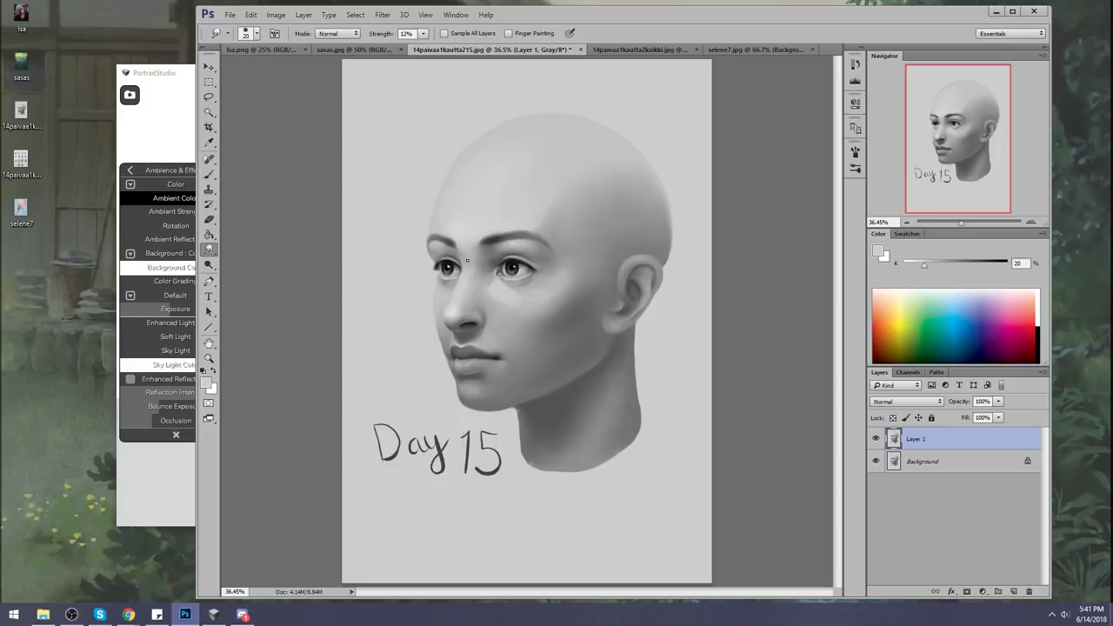
key(b)
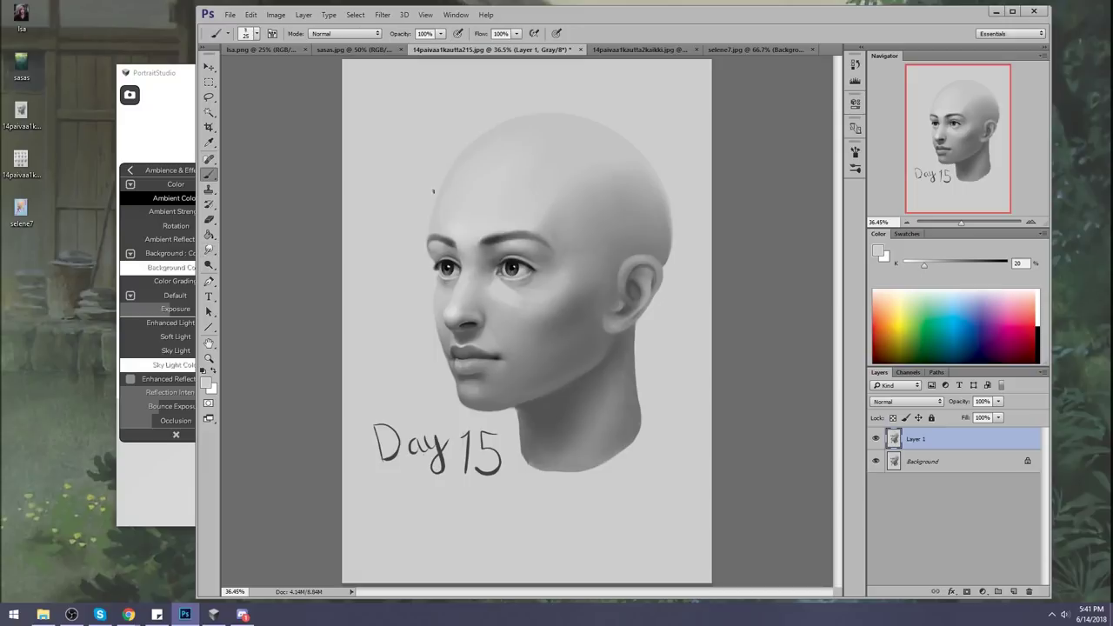
alt+click(467, 224)
click(210, 250)
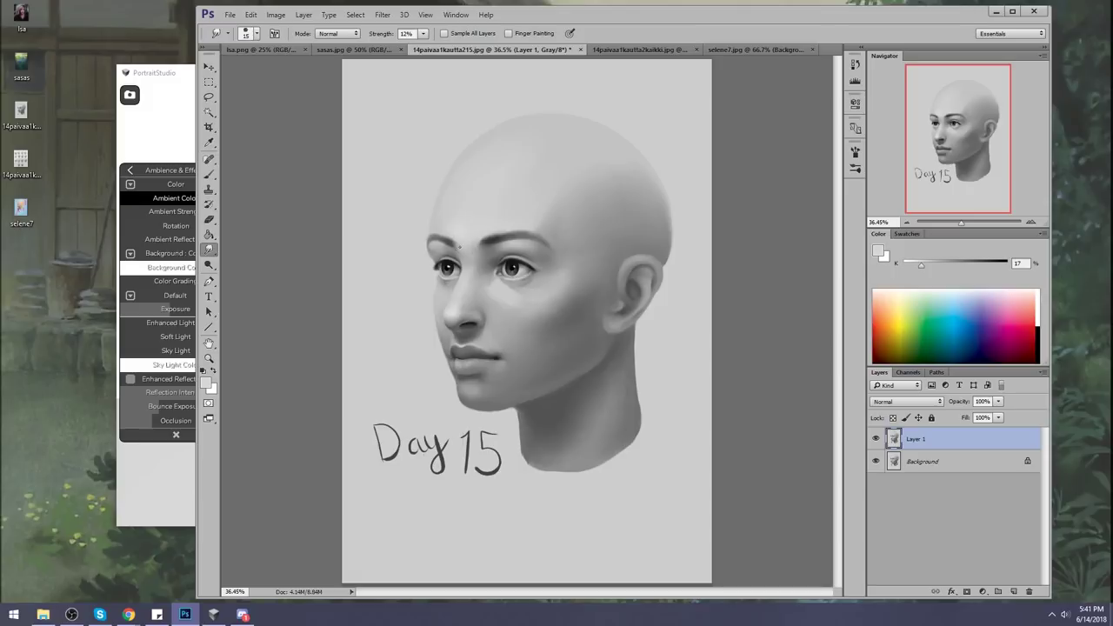
Refine the far eye's outer edge with a 10 px brush and grey sampled beside it, and mirror the canvas
key(b)
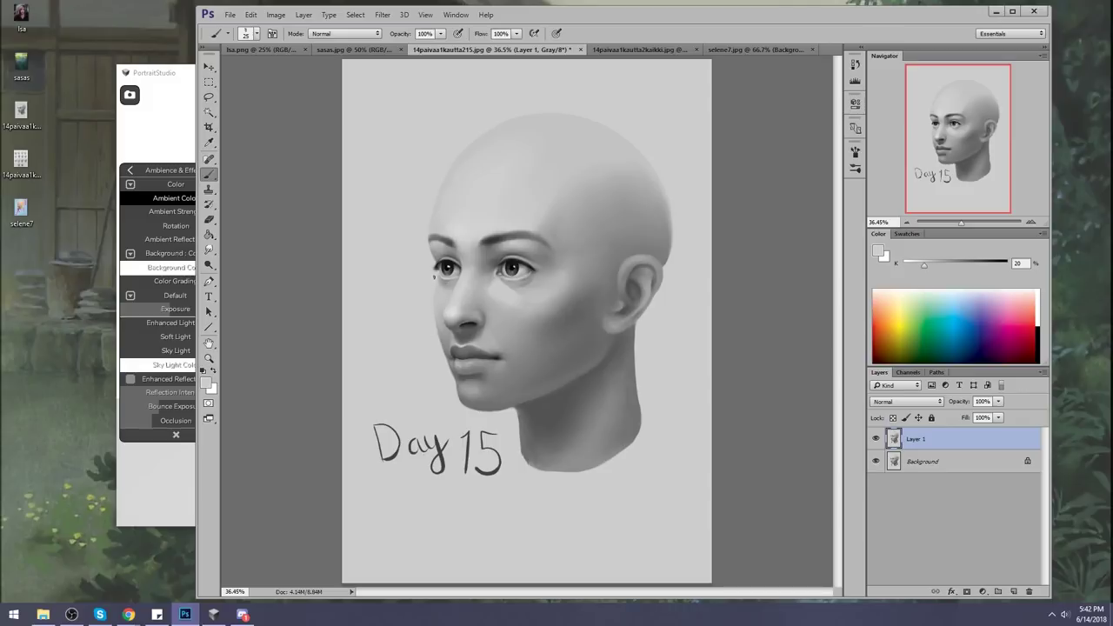
alt+click(435, 266)
key(bracketleft)
key(bracketleft)
key(ctrl+alt+h)
Touch up both eyes with the 10 px brush, using light and dark greys sampled around them
alt+click(614, 261)
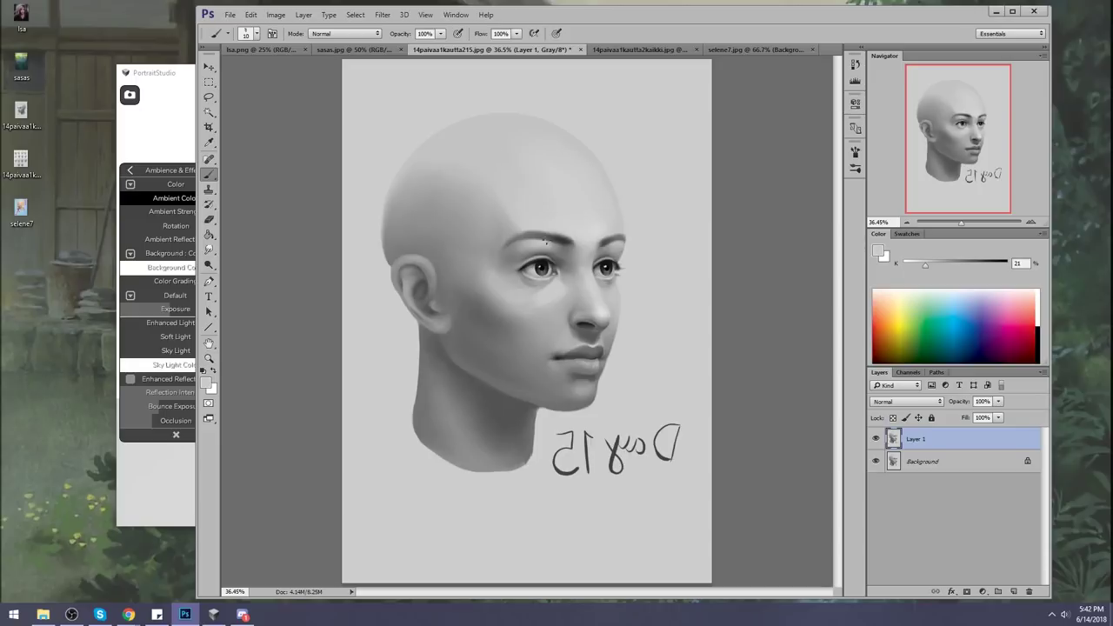
alt+click(542, 266)
alt+click(552, 260)
alt+click(606, 276)
Switch to the textured 80 px brush and paint sampled light skin grey beside the nose, varying the size from 45 to 70 px
right_click(600, 295)
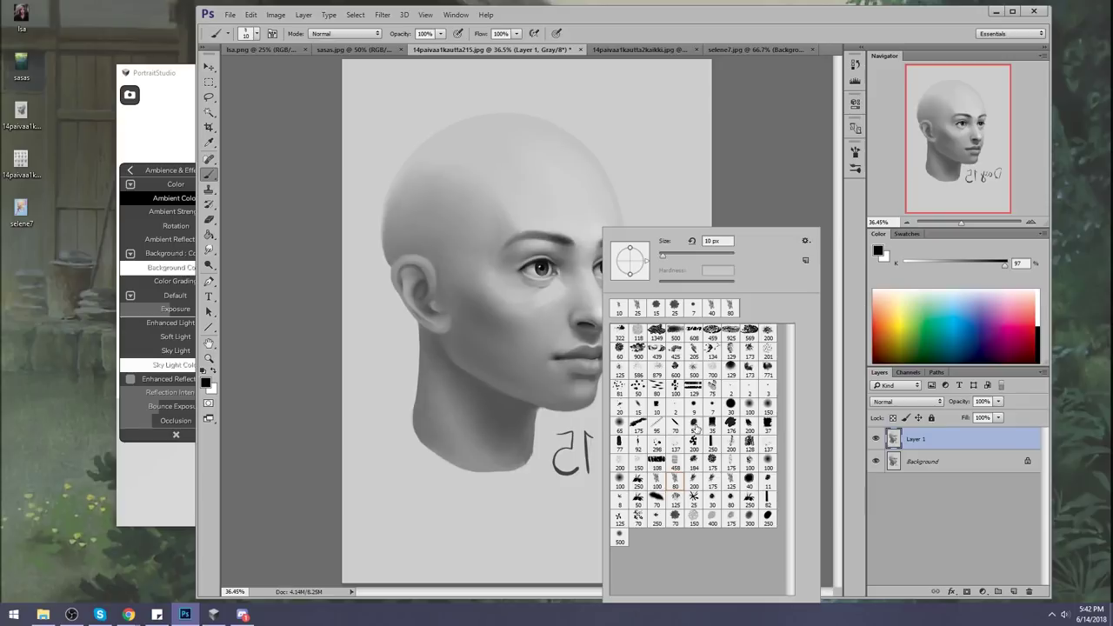
click(676, 485)
click(591, 211)
alt+click(560, 295)
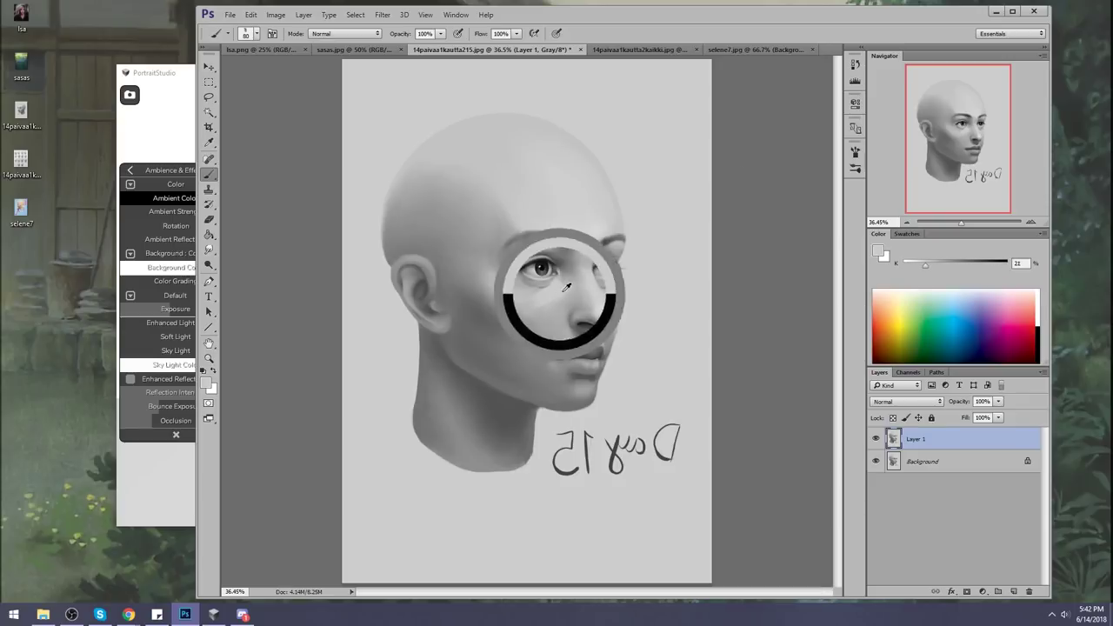
key(bracketleft)
key(bracketleft)
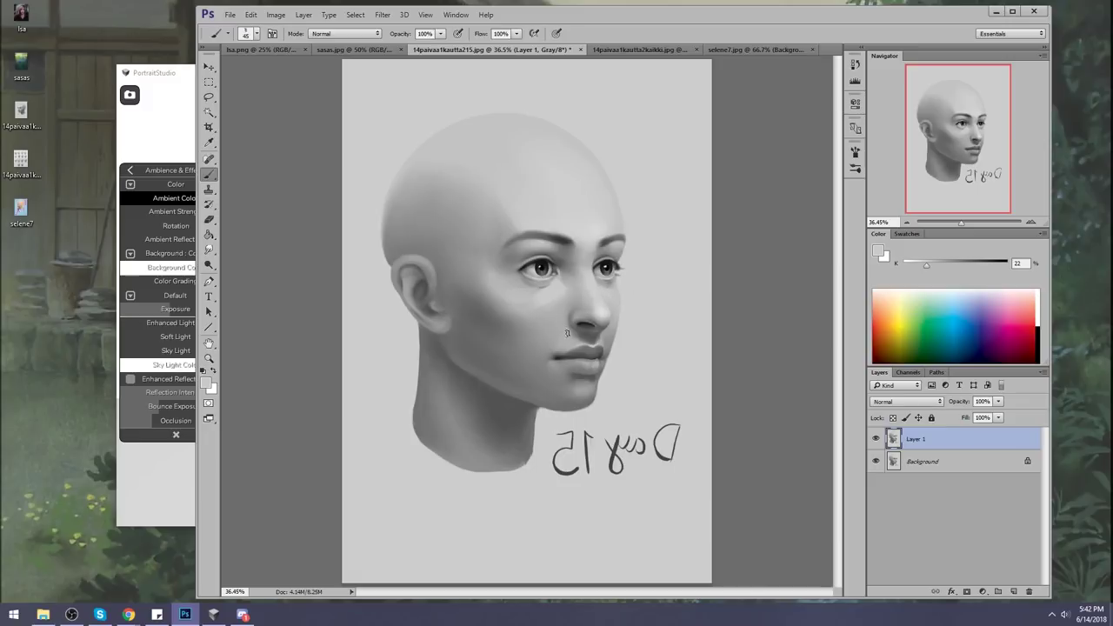
key(bracketright)
Turn the bust in PortraitStudio to a front view and compare its facial forms with the Day 15 painting in Photoshop
click(169, 76)
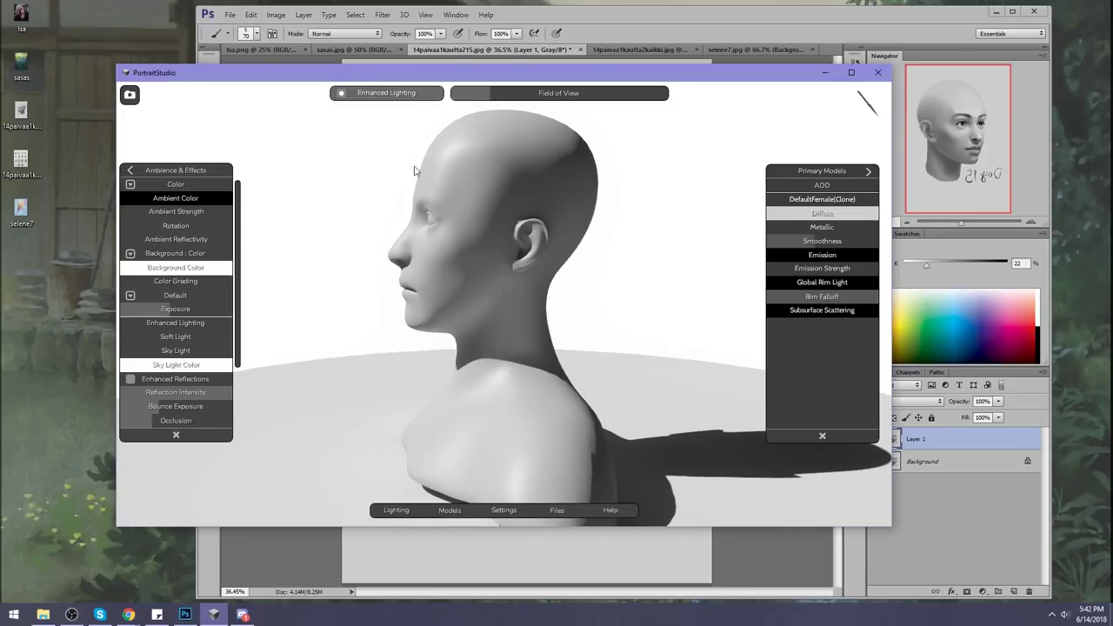
drag(584, 313, 658, 331)
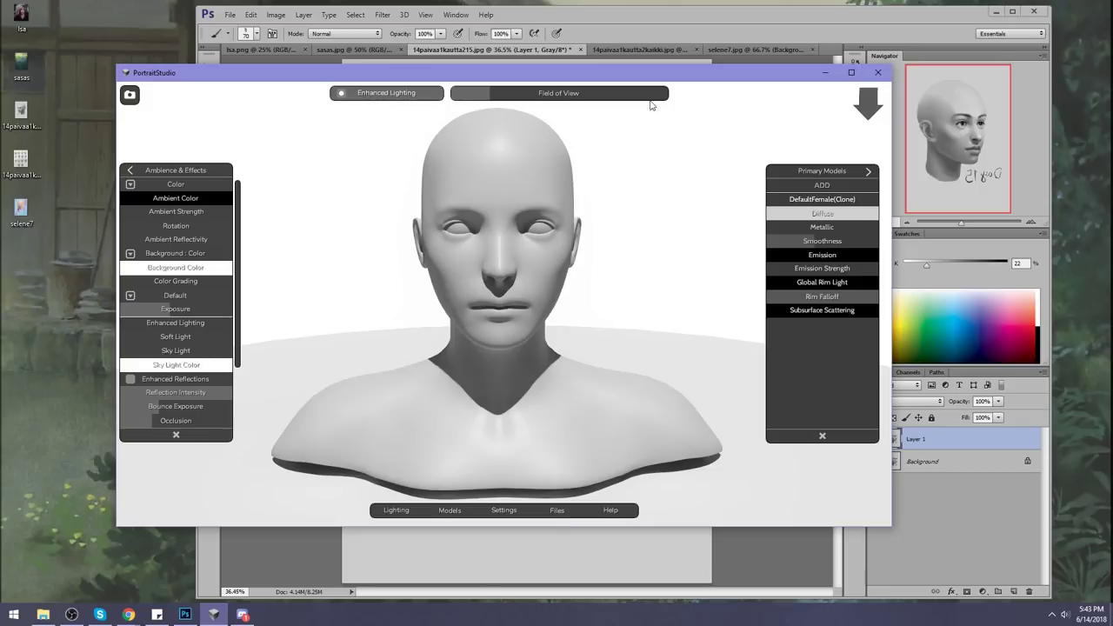
click(658, 14)
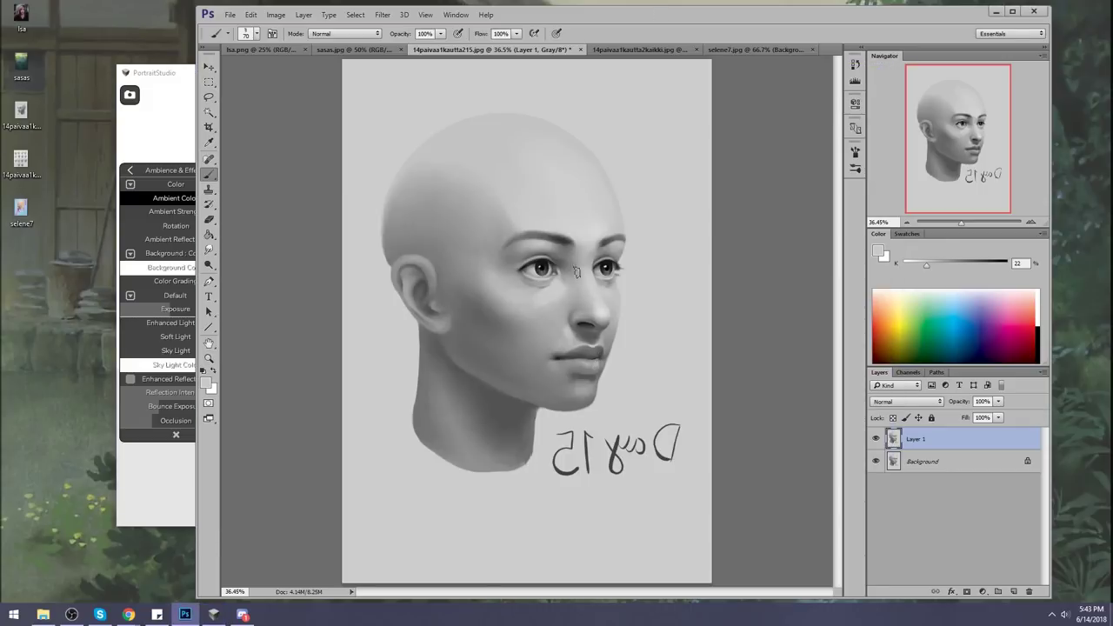
click(164, 73)
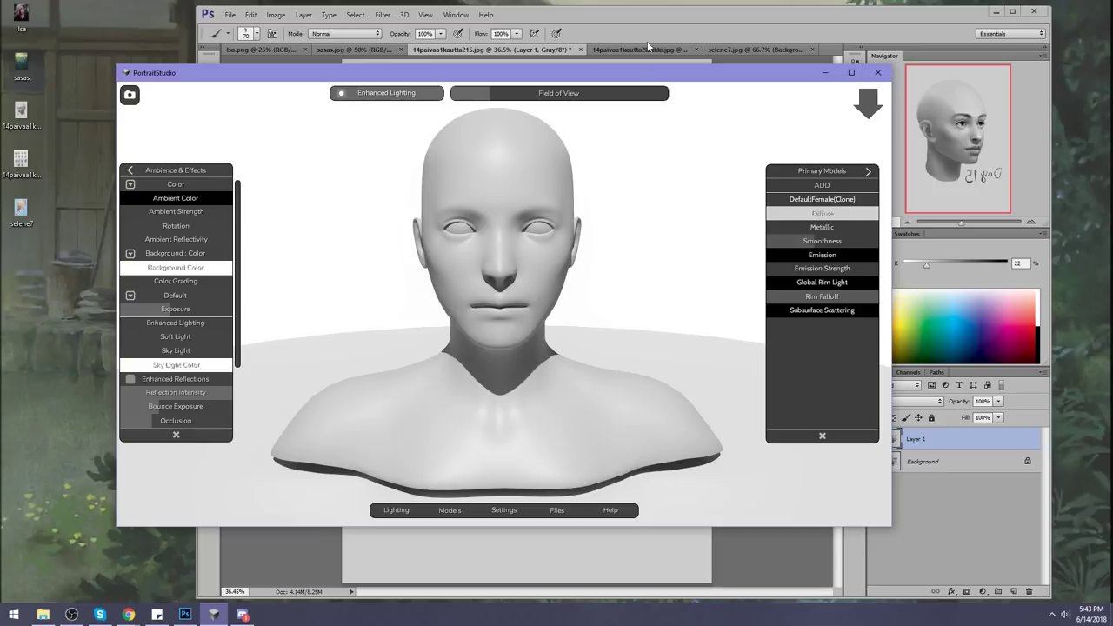
click(658, 10)
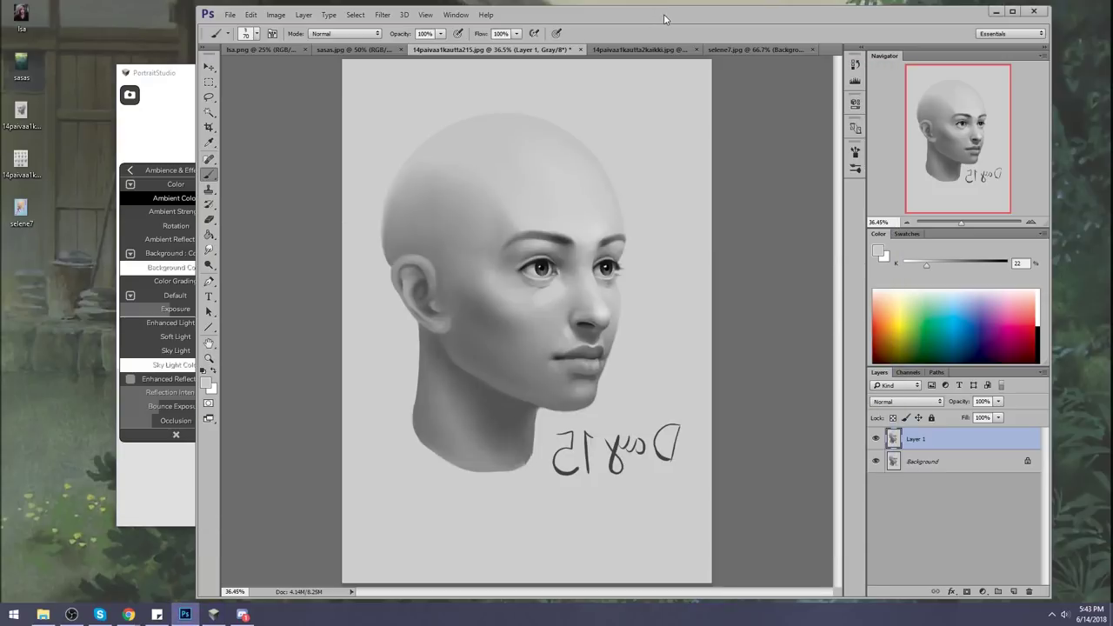
Soften the shading around the nostril with sampled greys and 25 to 60 px brushes, and compare with the original by toggling Layer 1
alt+click(589, 331)
alt+click(586, 332)
alt+click(582, 333)
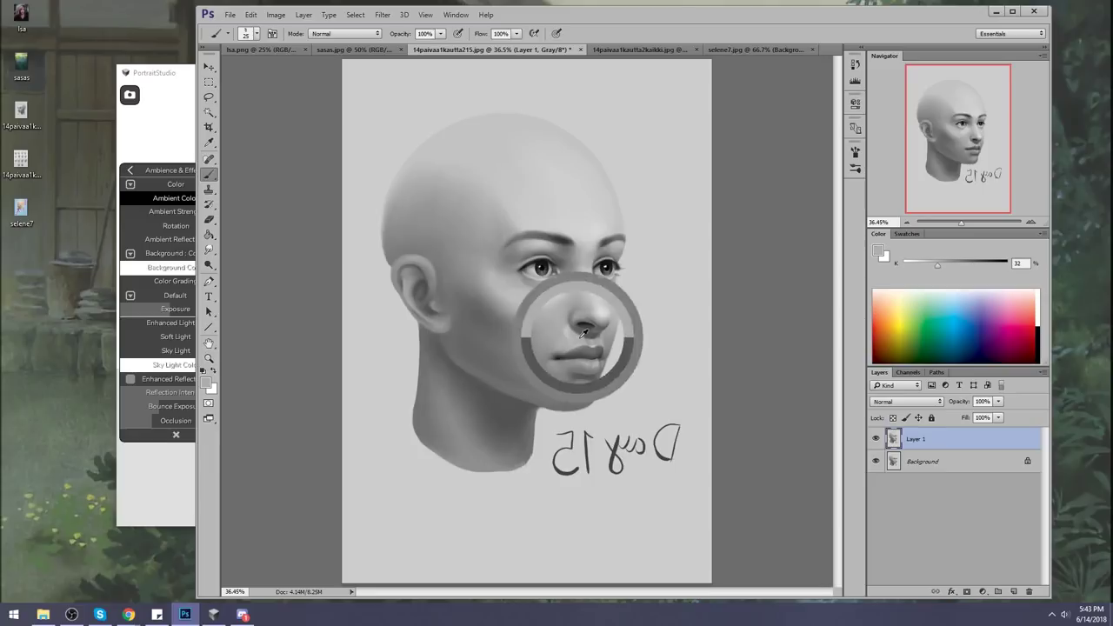
alt+click(574, 328)
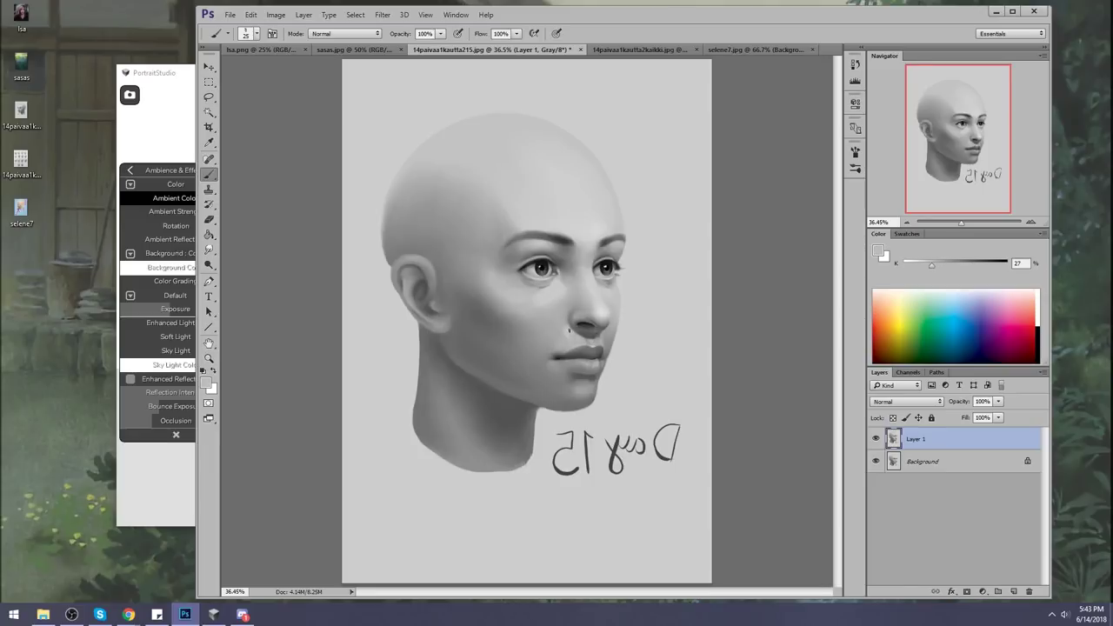
alt+click(581, 331)
key(bracketright)
click(875, 439)
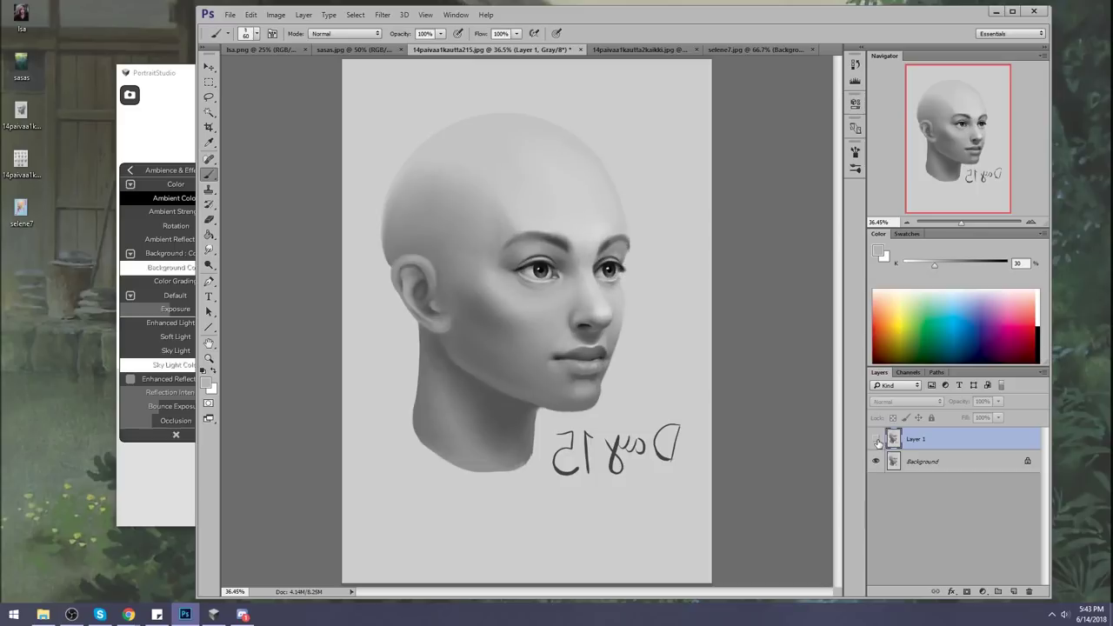
click(875, 440)
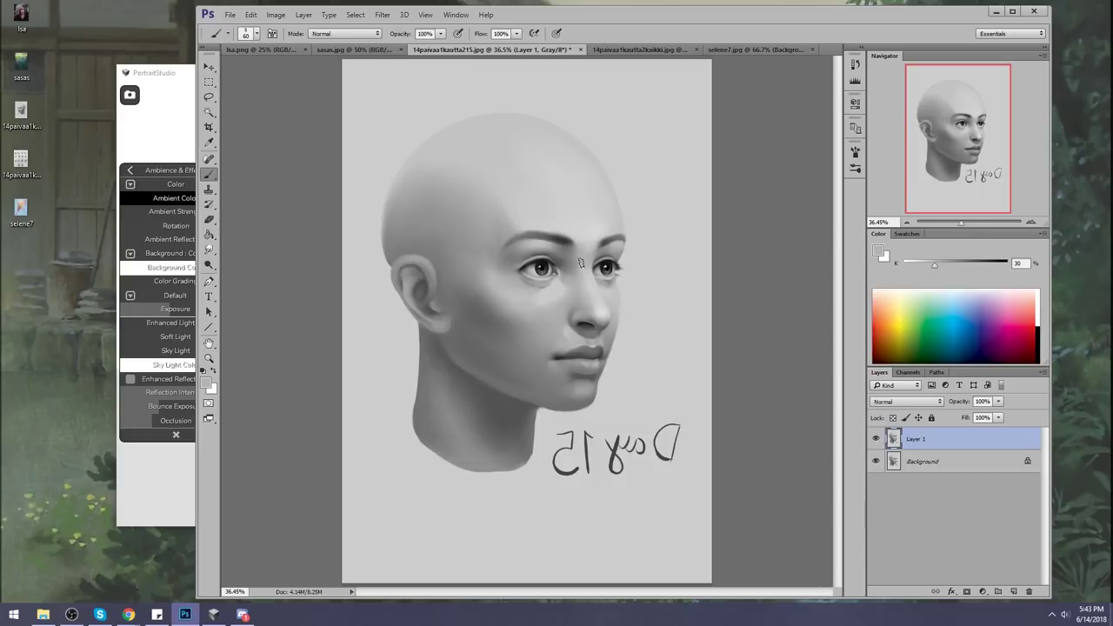
Sample the light skin grey beside the nose, soften the area with a 25 px Smudge brush, and flip the canvas horizontally
alt+click(565, 288)
key(r)
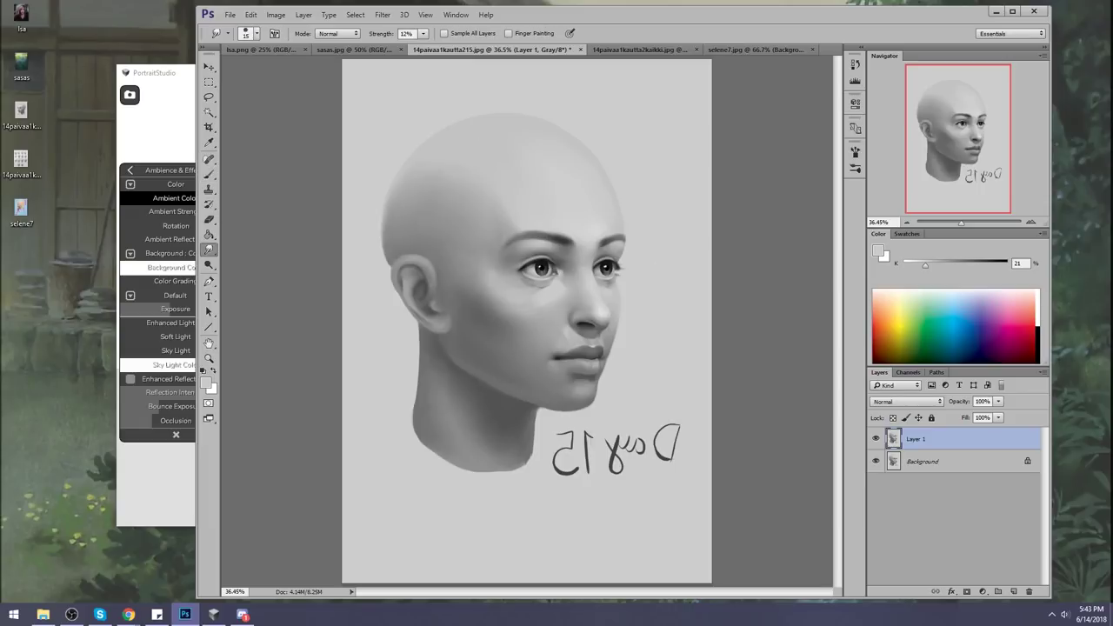
key(bracketleft)
key(bracketleft)
key(ctrl+shift+h)
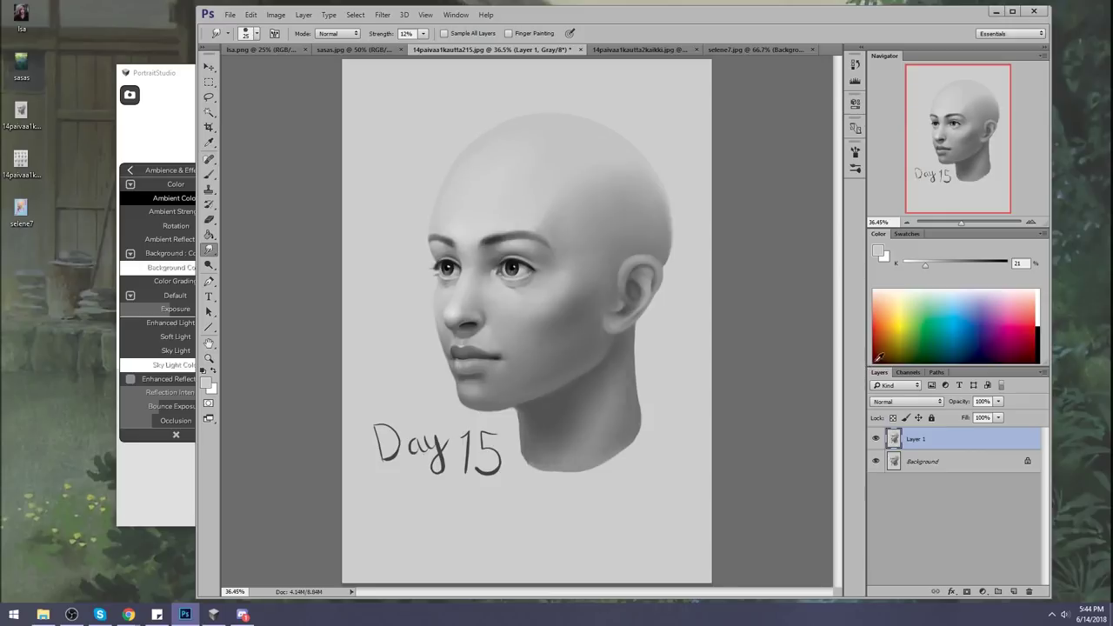
Open Liquify on Layer 1 and nudge the iris of the far eye slightly with the warp brush
click(383, 15)
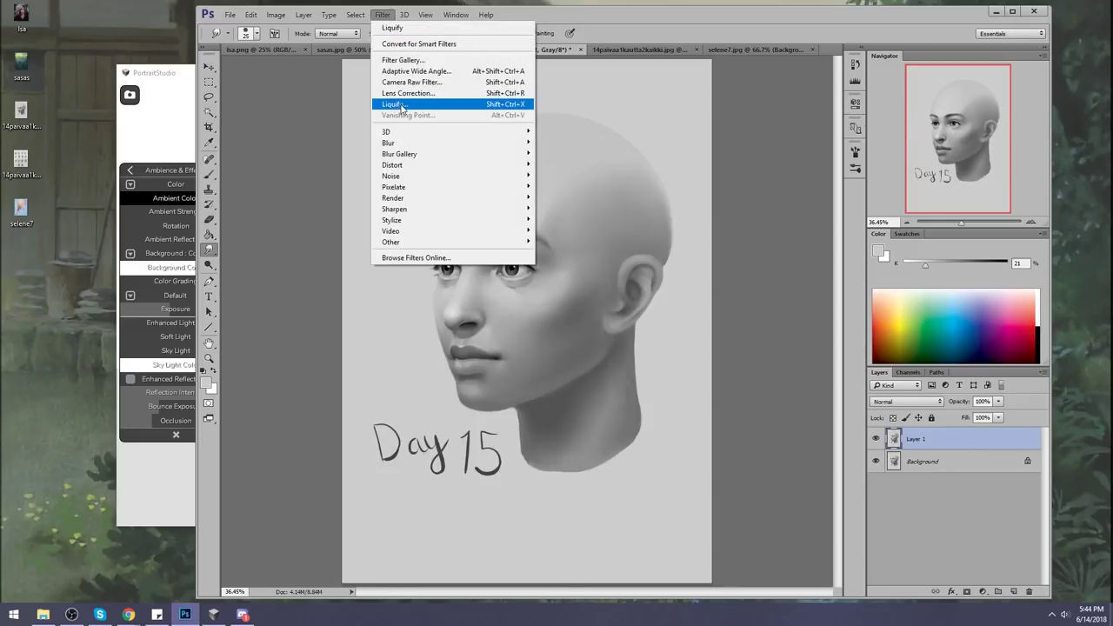
click(409, 110)
key(bracketleft)
key(bracketleft)
key(bracketleft)
key(bracketleft)
key(bracketleft)
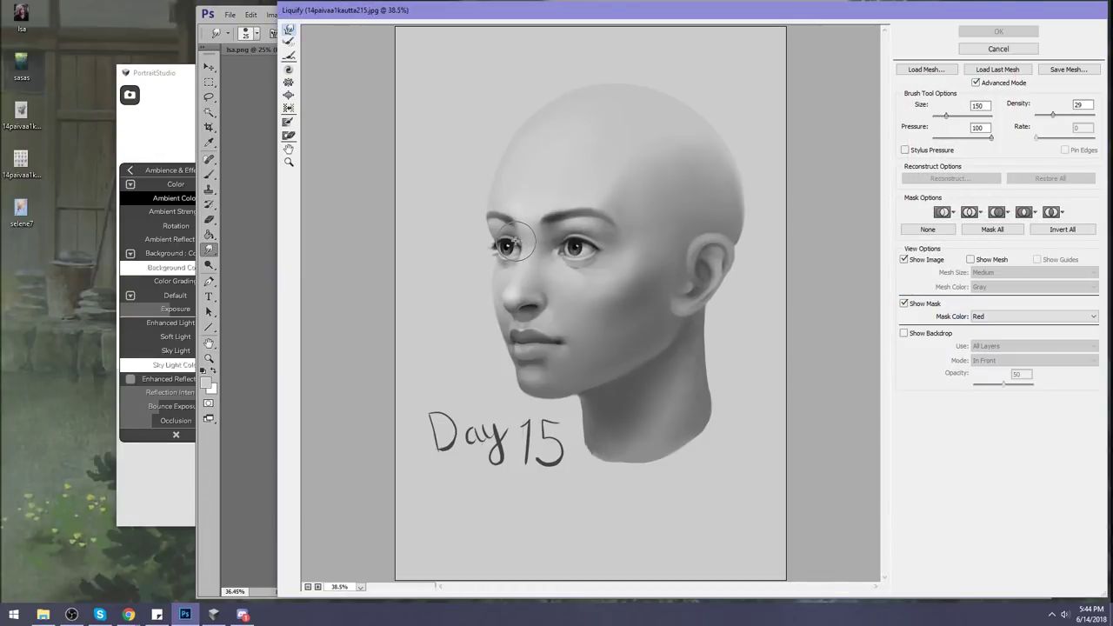
key(bracketright)
key(bracketright)
key(bracketright)
key(bracketright)
key(bracketright)
drag(506, 248, 508, 249)
Nudge the near eye's iris and lower lid in Liquify with a 150 px brush, apply the warp, and flip the canvas horizontally
key(bracketleft)
key(bracketleft)
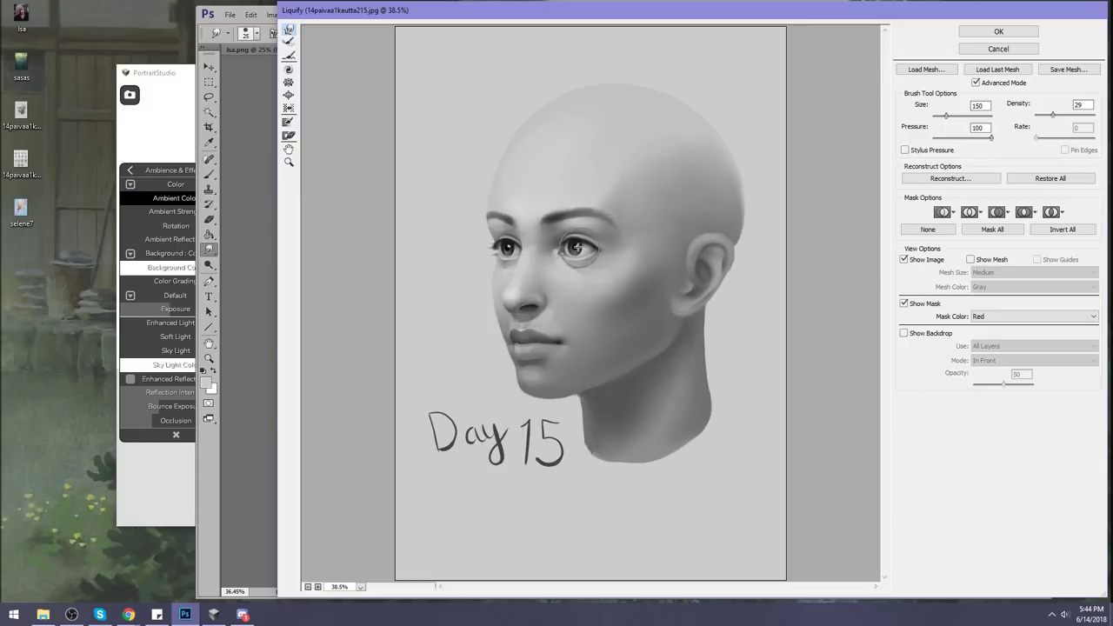
drag(573, 247, 574, 247)
drag(569, 266, 573, 263)
click(1000, 32)
key(ctrl+shift+h)
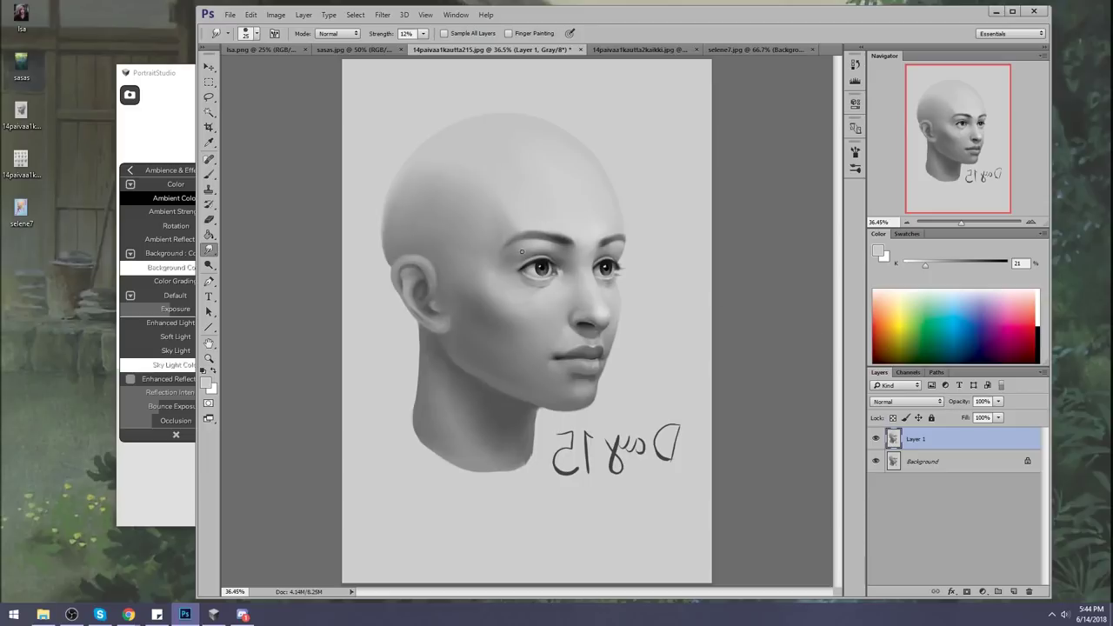
Reshape the outer part of the near eyebrow with Liquify, apply the warp, and flip the canvas horizontally
click(382, 15)
click(408, 104)
key(bracketright)
key(bracketright)
key(bracketright)
key(bracketright)
key(bracketright)
click(614, 198)
key(ctrl+z)
key(bracketleft)
key(bracketleft)
key(bracketleft)
key(bracketleft)
key(bracketleft)
key(bracketright)
key(bracketright)
key(bracketright)
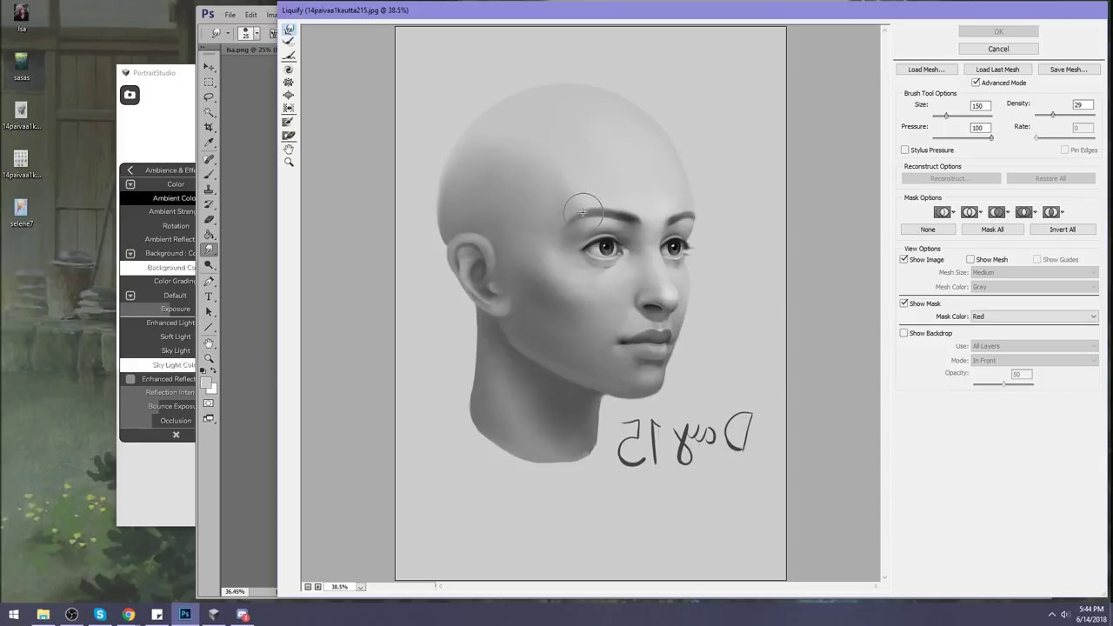
click(592, 208)
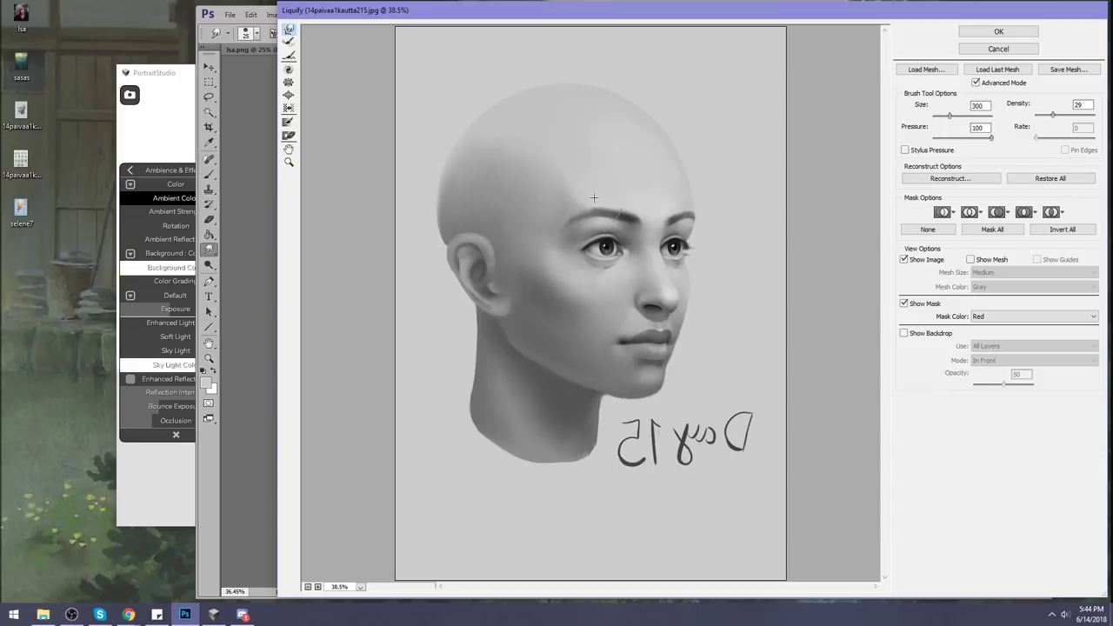
key(bracketleft)
key(bracketleft)
key(bracketleft)
click(976, 33)
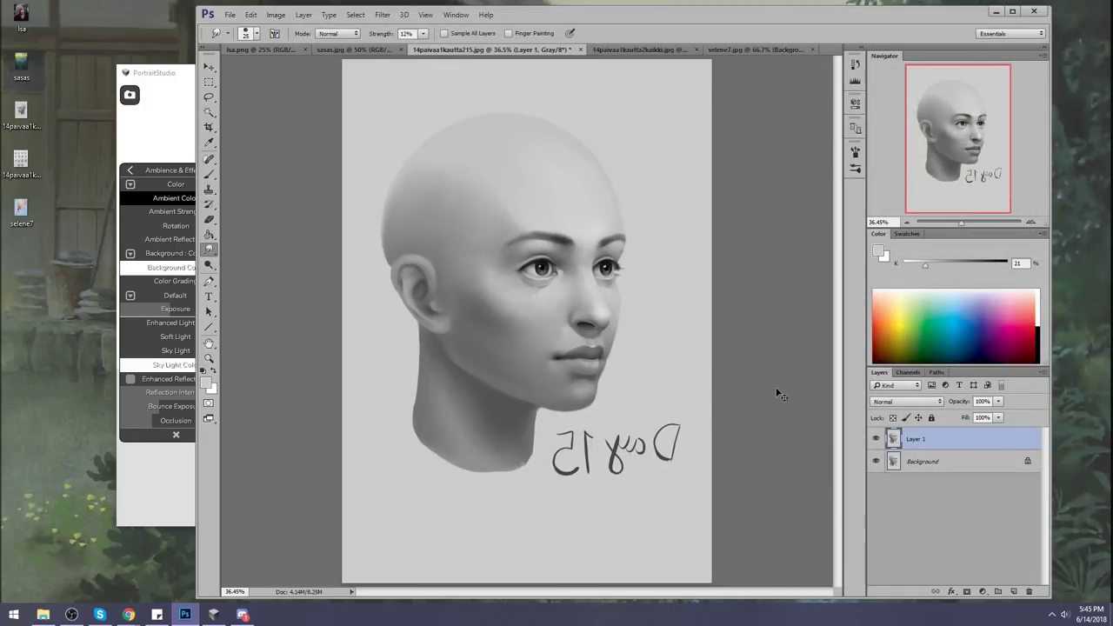
key(ctrl+shift+h)
Compare the corrected head with the original by toggling the visibility of Layer 1
click(877, 439)
click(876, 439)
click(877, 439)
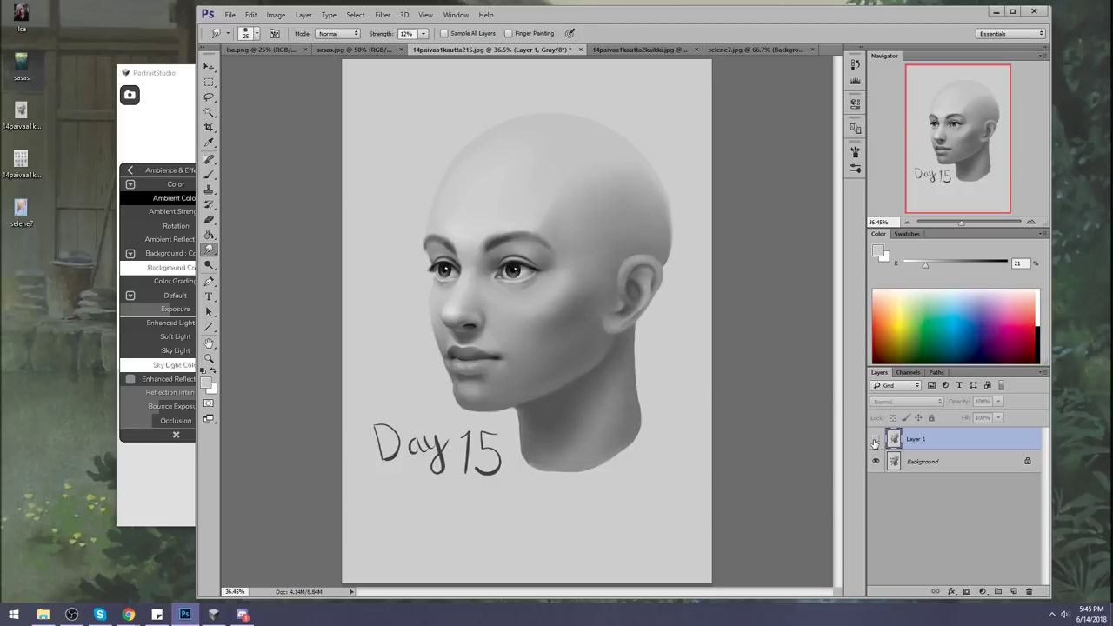
click(876, 440)
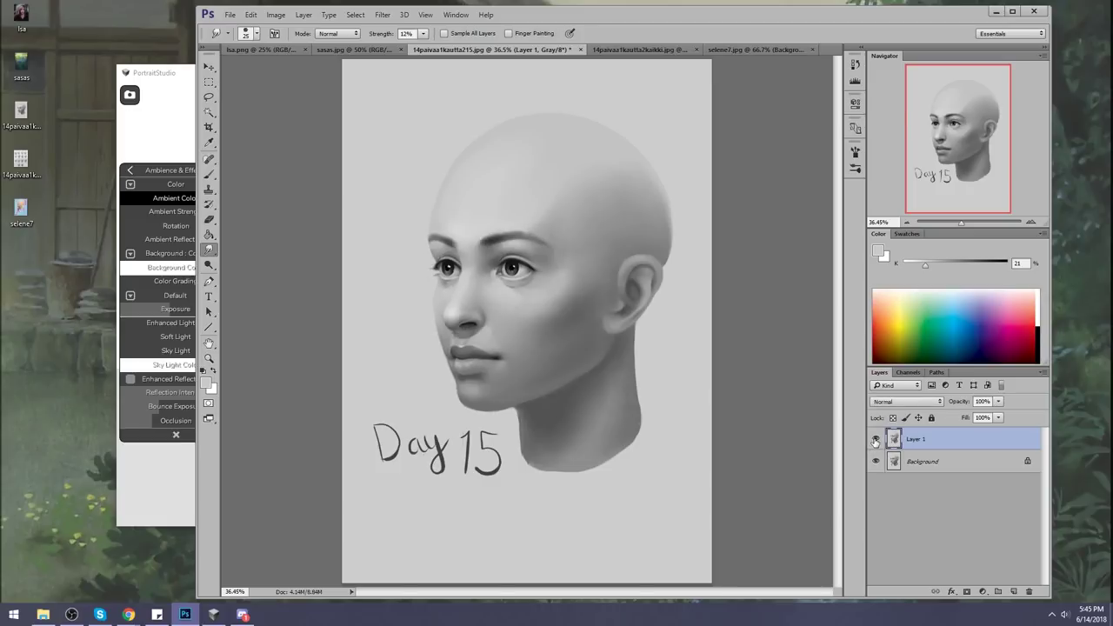
click(876, 442)
click(876, 443)
click(876, 441)
click(877, 442)
Compare the corrected and original facial features up close at 100% by toggling Layer 1
key(ctrl+plus)
key(ctrl+plus)
key(ctrl+plus)
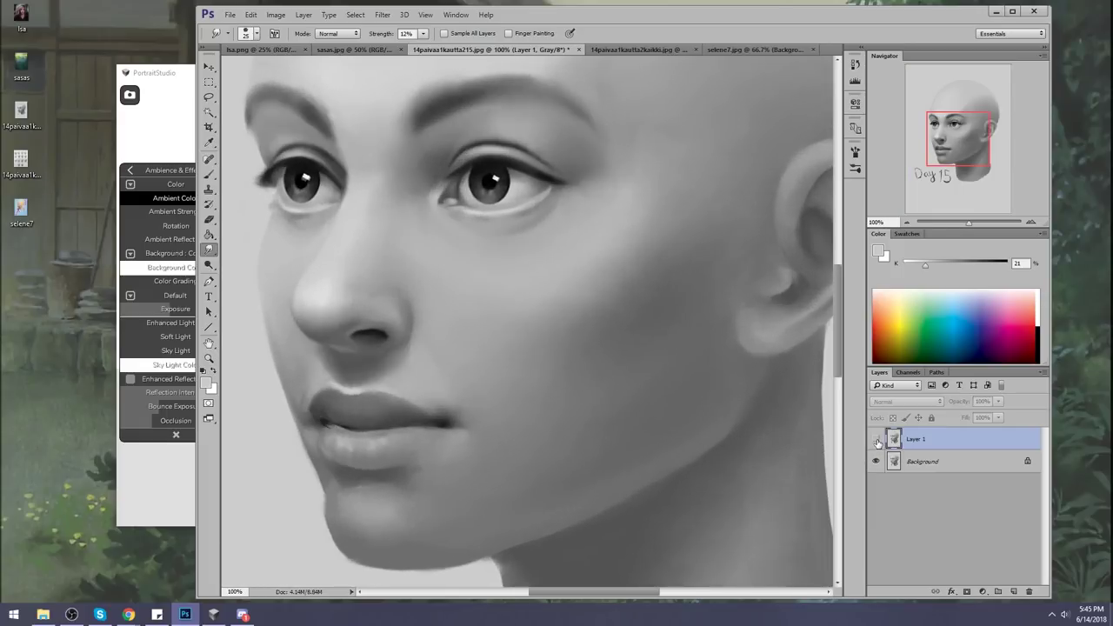
click(876, 442)
click(876, 441)
click(876, 442)
click(876, 442)
click(877, 442)
click(877, 442)
click(876, 442)
click(875, 443)
Fit the whole head in view and compare it with the original by toggling Layer 1 repeatedly
key(ctrl+0)
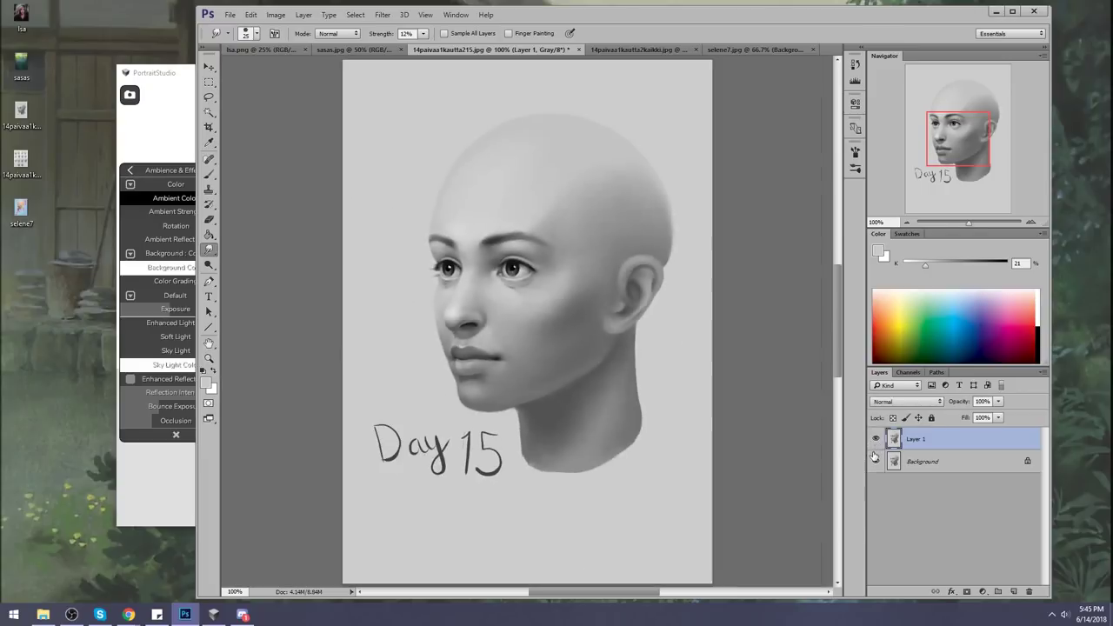
click(876, 442)
click(876, 441)
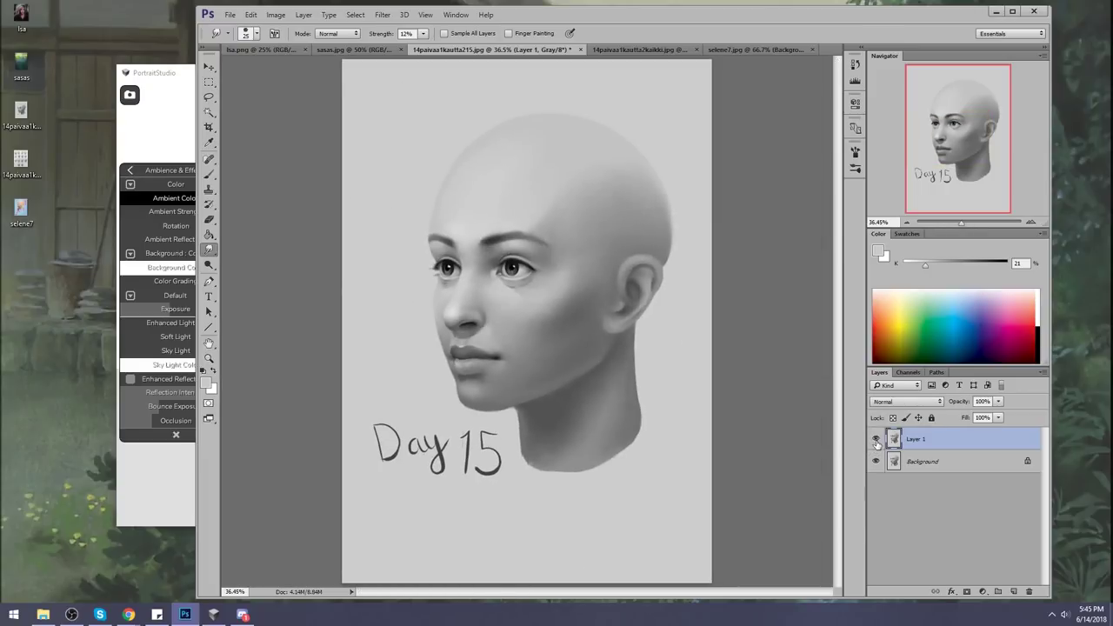
click(877, 442)
click(876, 442)
click(876, 442)
click(877, 442)
click(877, 442)
click(876, 442)
Open Liquify and push the back of the skull inward with a 1500 px brush
click(382, 15)
click(395, 104)
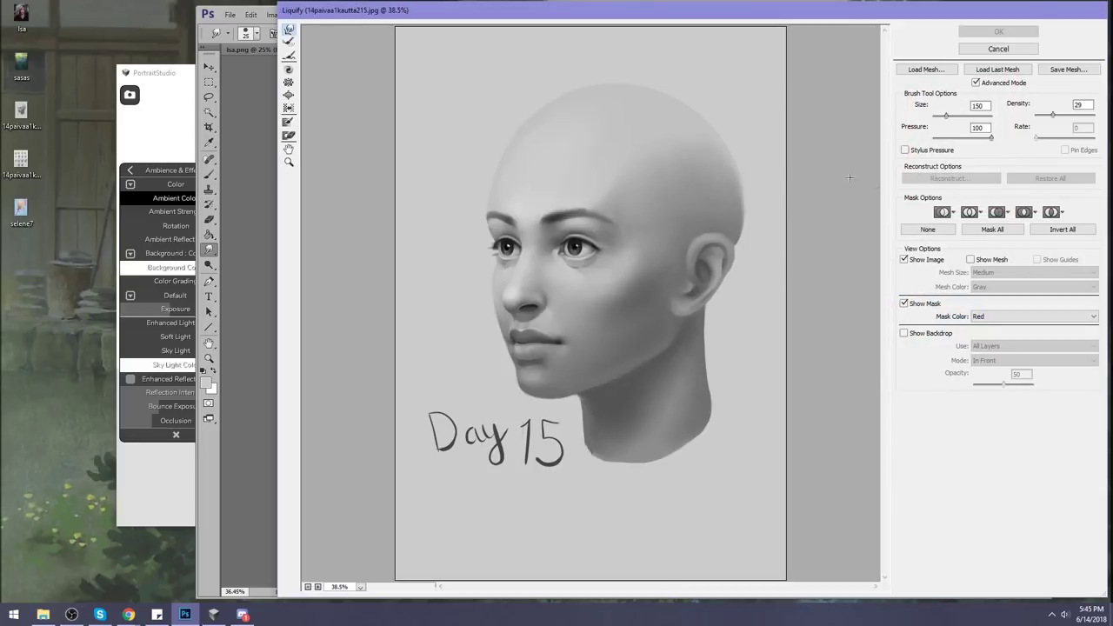
key(bracketright)
key(bracketright)
key(bracketright)
key(bracketright)
key(bracketright)
key(bracketright)
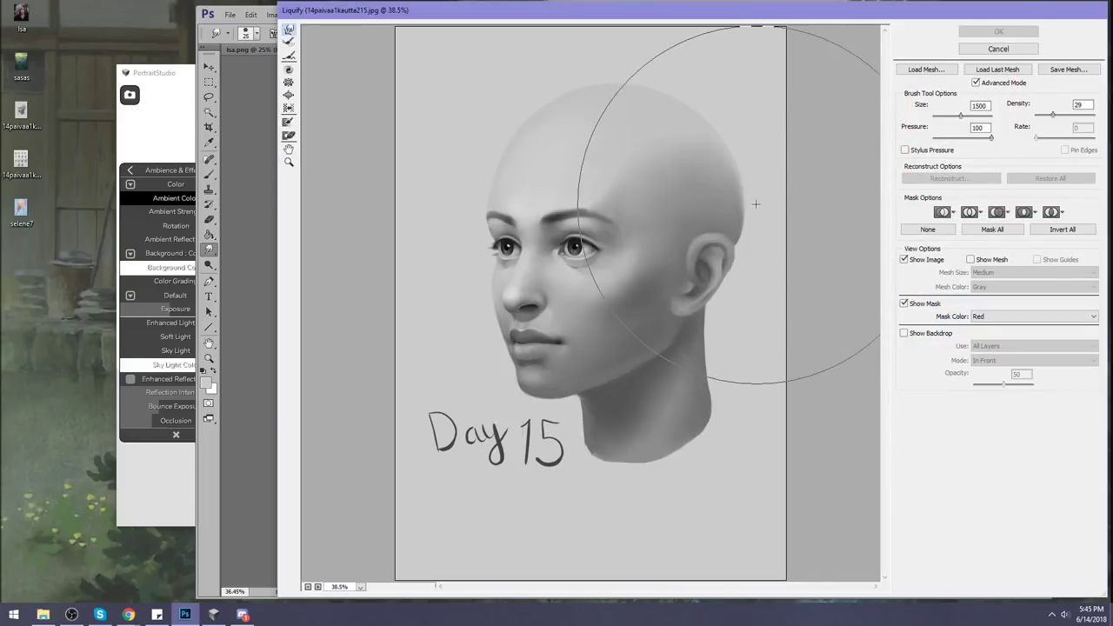
drag(754, 203, 753, 169)
Refine the contour behind the skull and ear in Liquify with 400 to 1000 px brushes, and apply the warp
key(bracketleft)
key(bracketleft)
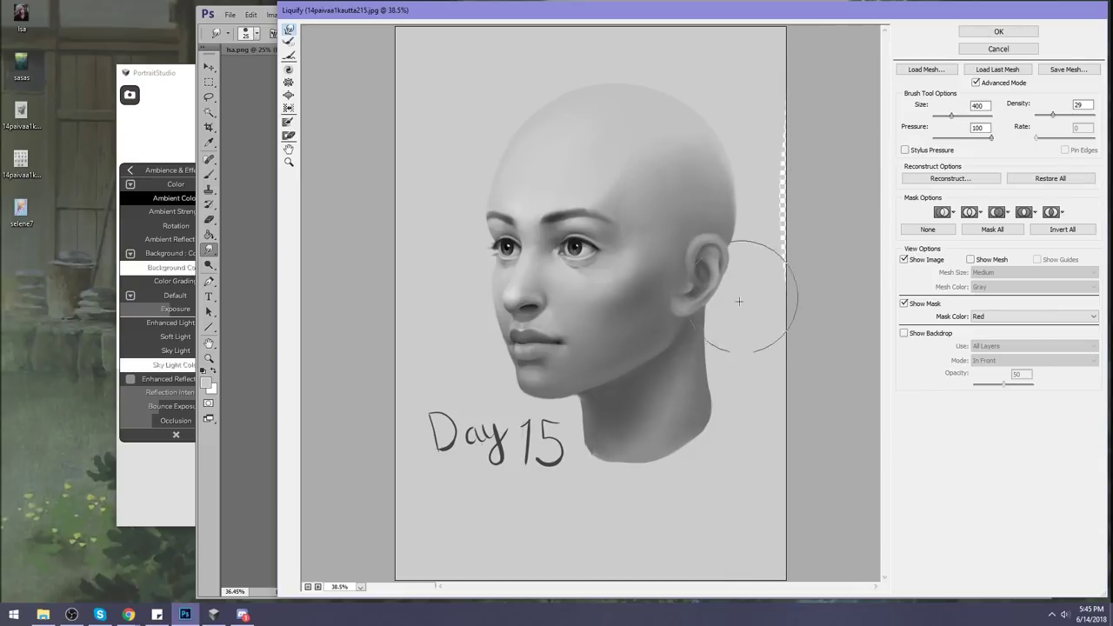
mouse_move(783, 261)
mouse_down()
mouse_move(813, 174)
mouse_move(807, 120)
mouse_up()
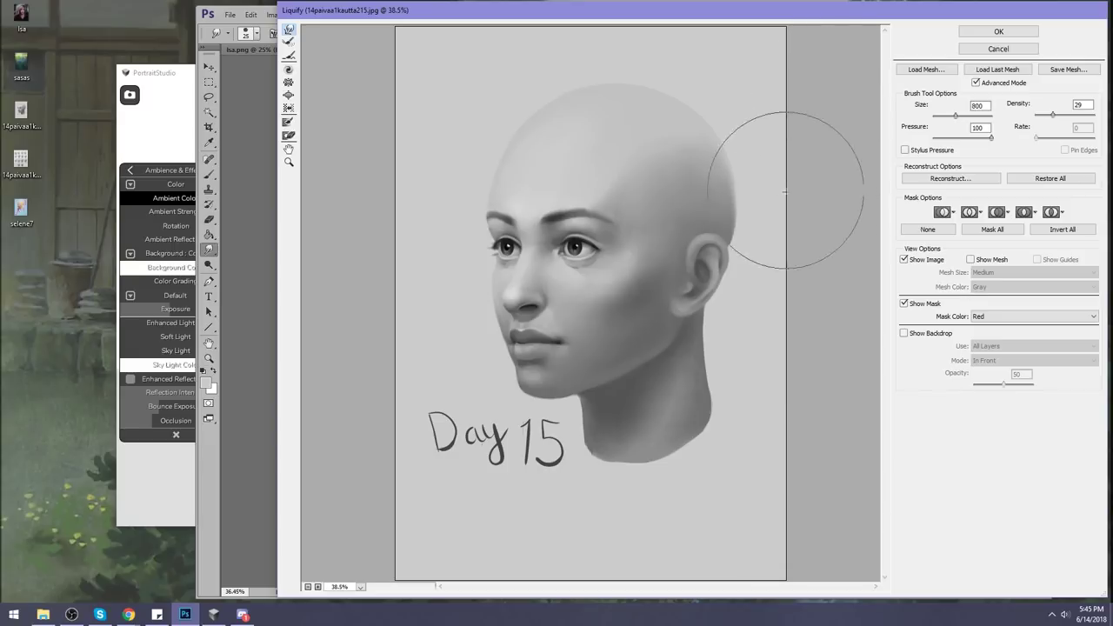
key(bracketright)
key(bracketright)
key(bracketright)
key(bracketright)
key(bracketleft)
key(bracketleft)
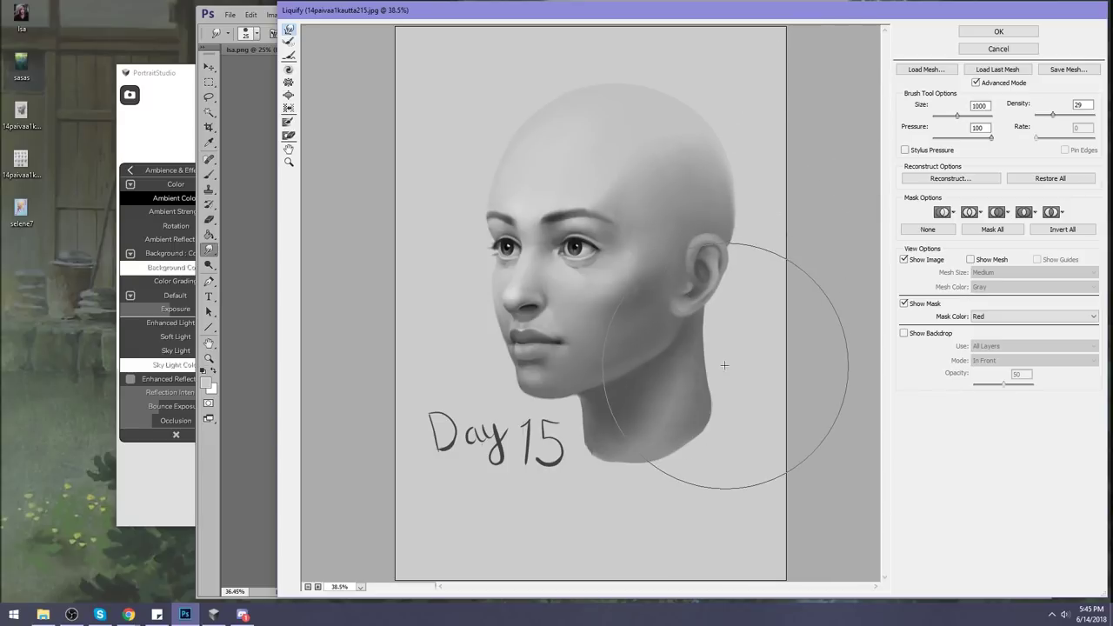
click(999, 31)
Compare the head before and after the skull warp, flip the canvas horizontally, and toggle Layer 1 against the original
key(ctrl+z)
key(ctrl+z)
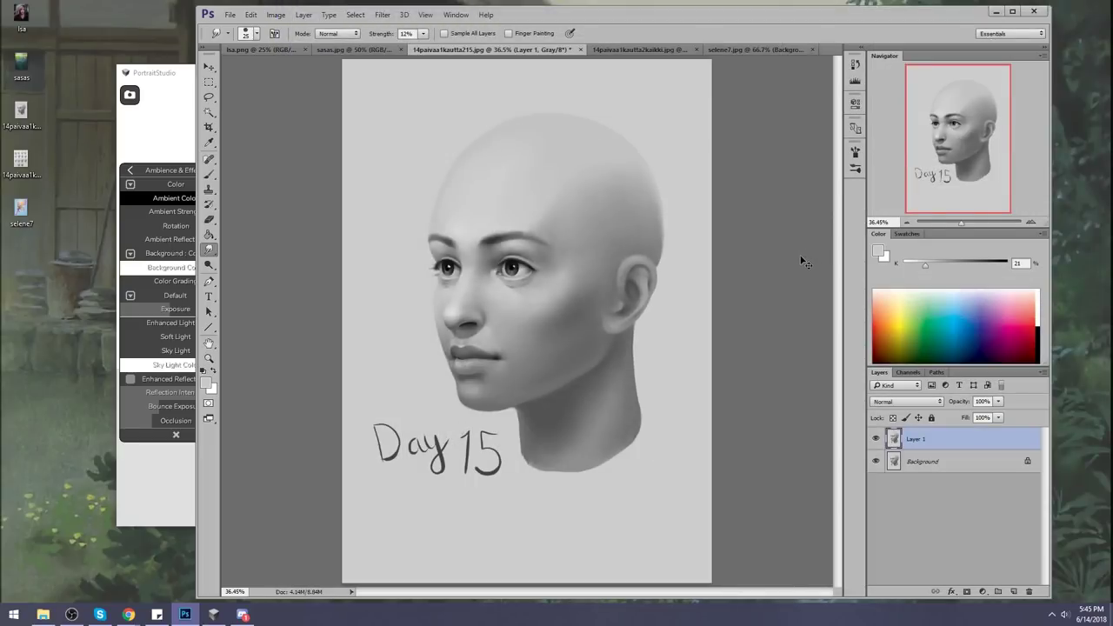
key(ctrl+shift+h)
click(876, 439)
click(876, 440)
click(875, 440)
click(876, 439)
Compare the Day 15 head with the Day 1 head in 14paivaa1kautta2kaikki.jpg, flip the canvas back, and toggle Layer 1
click(626, 50)
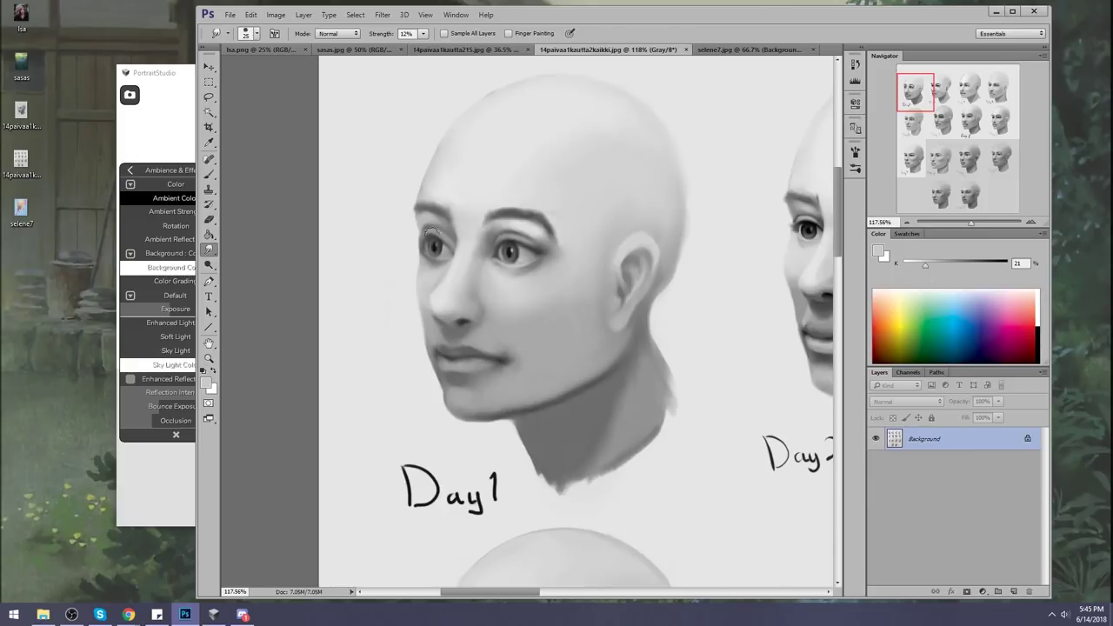
click(460, 49)
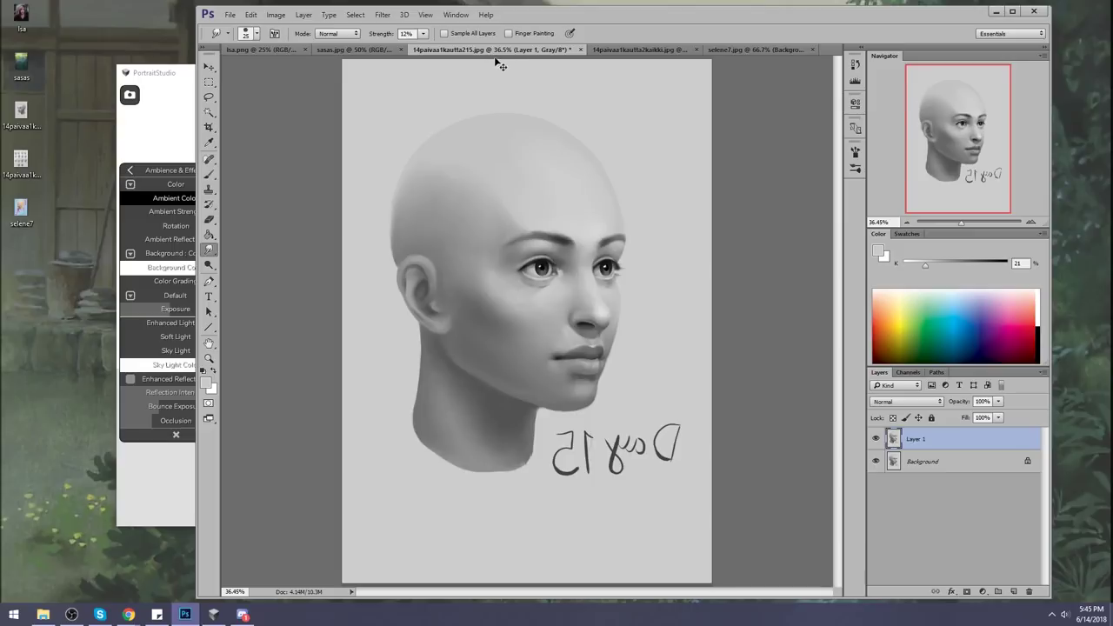
key(ctrl+shift+h)
key(ctrl+Tab)
click(517, 50)
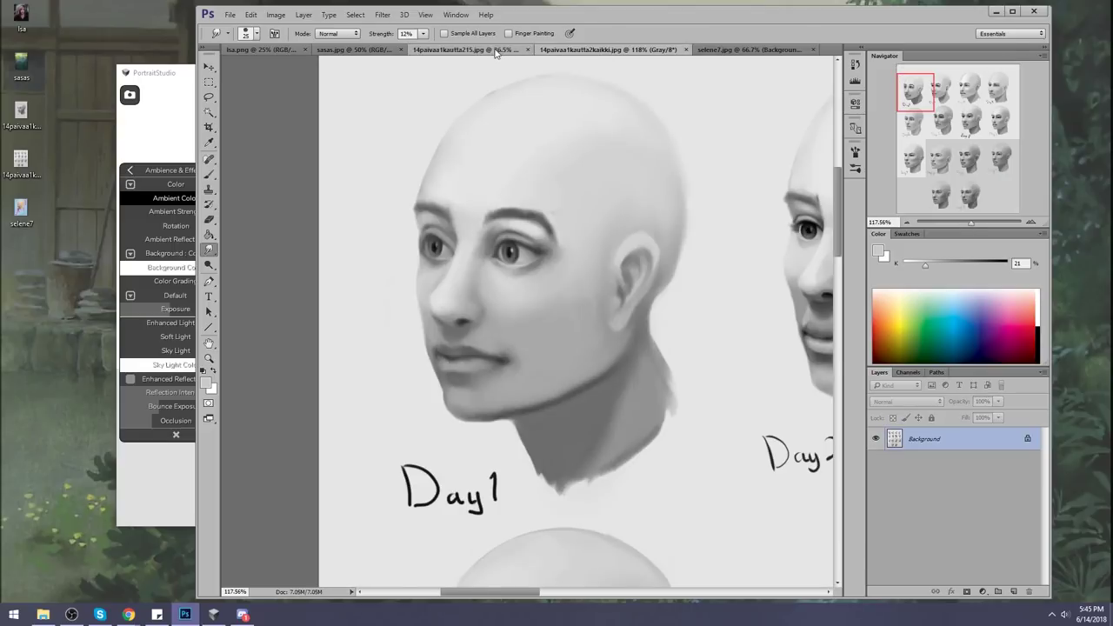
click(875, 439)
click(876, 440)
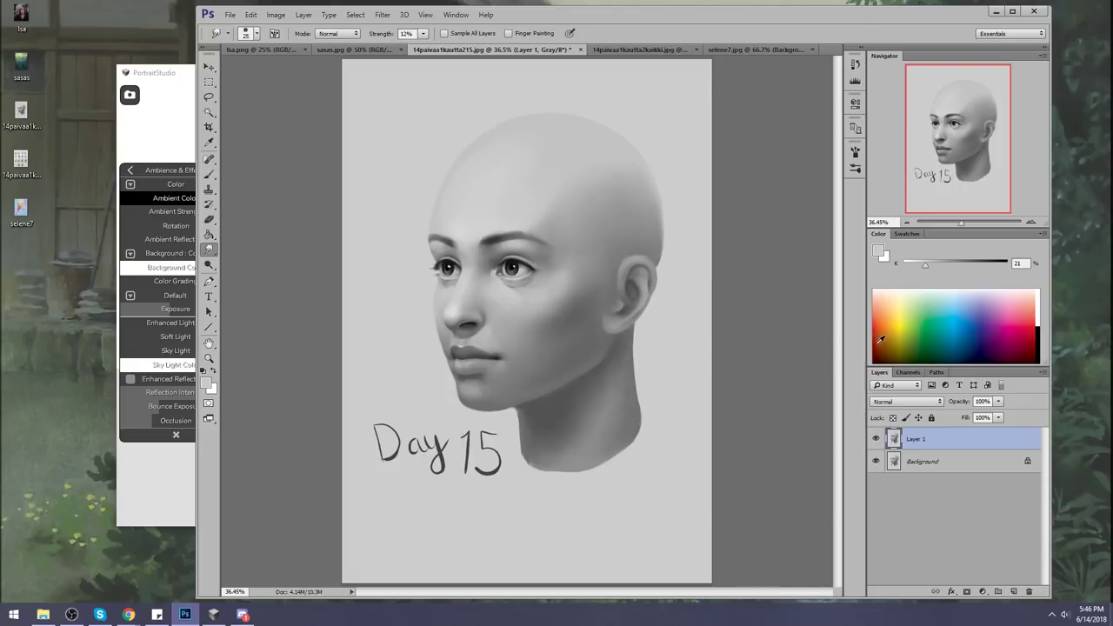
Flatten the Day 15 image, save it as a quality 9 progressive JPEG, and close both it and 14paivaa1kautta2kaikki.jpg
right_click(946, 444)
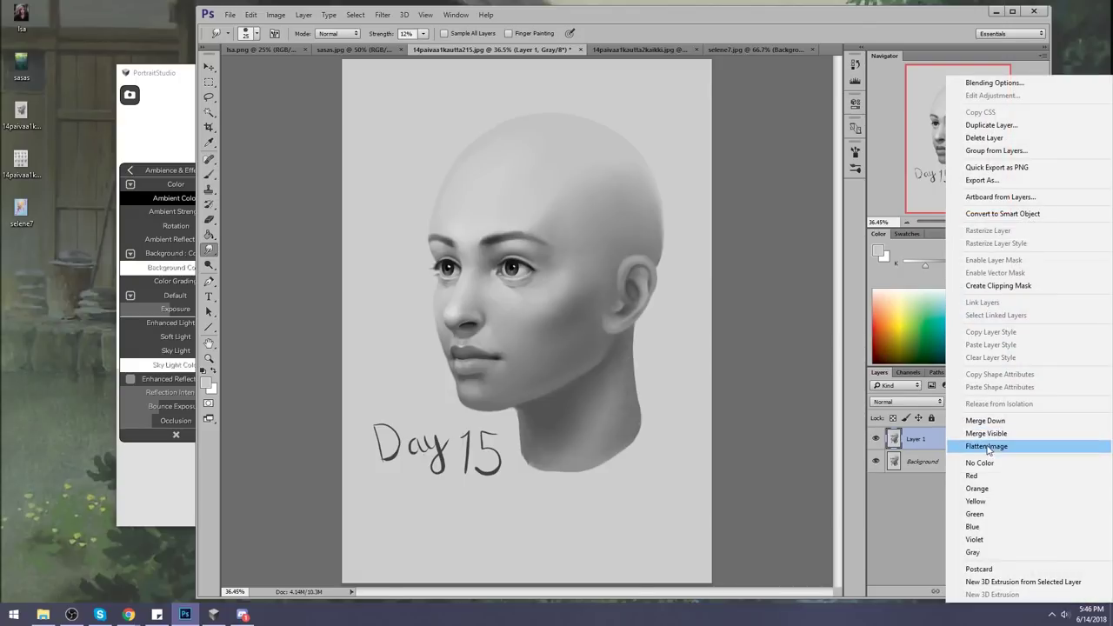
click(989, 453)
click(555, 49)
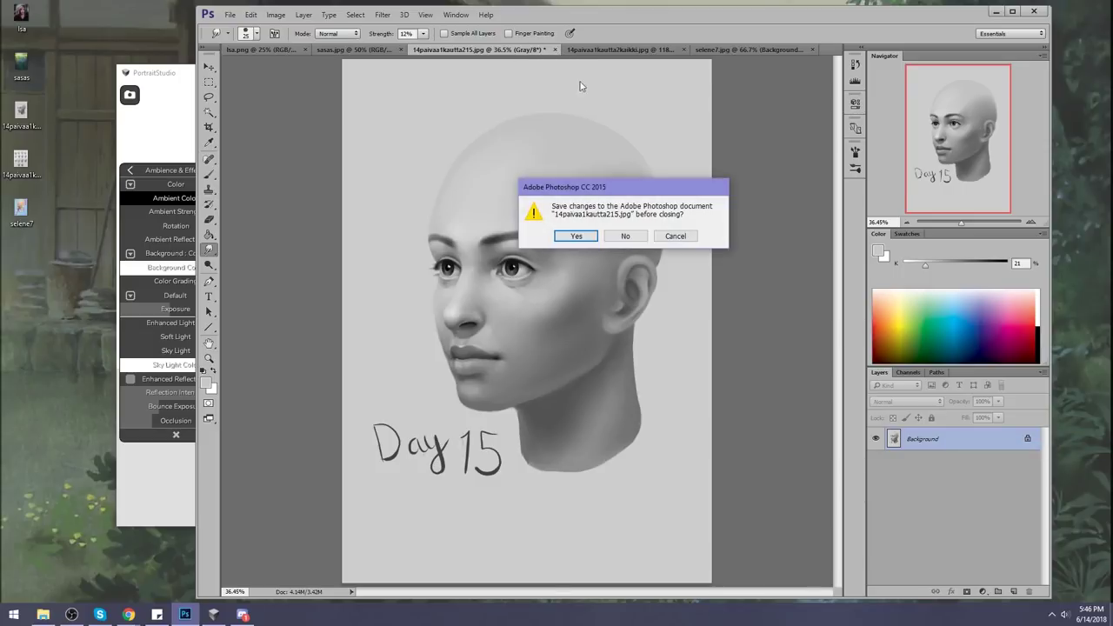
click(575, 235)
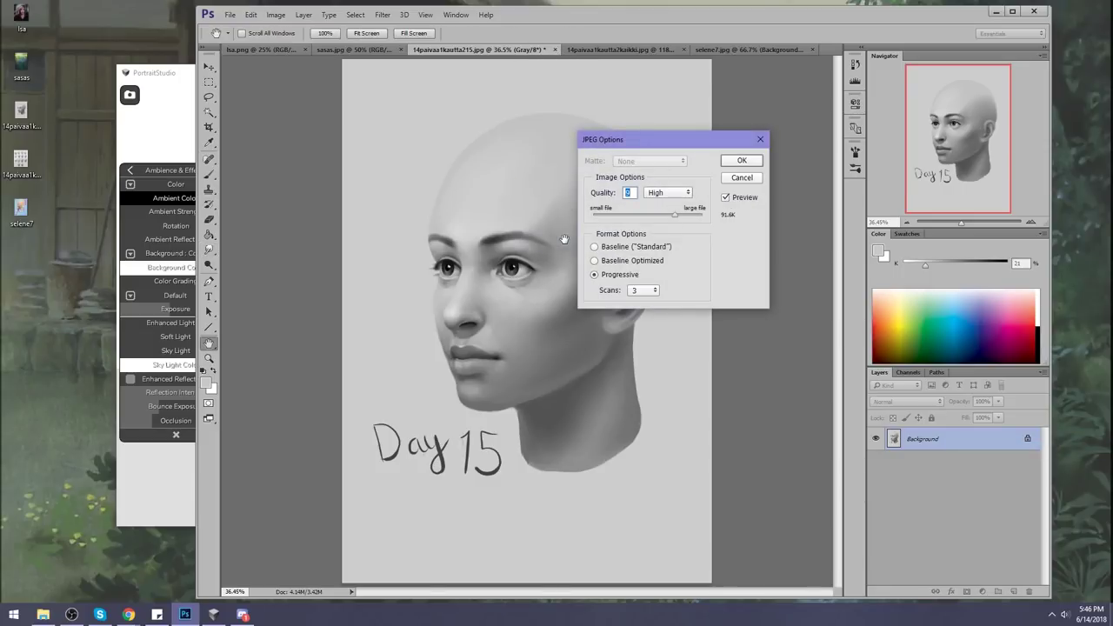
key(Return)
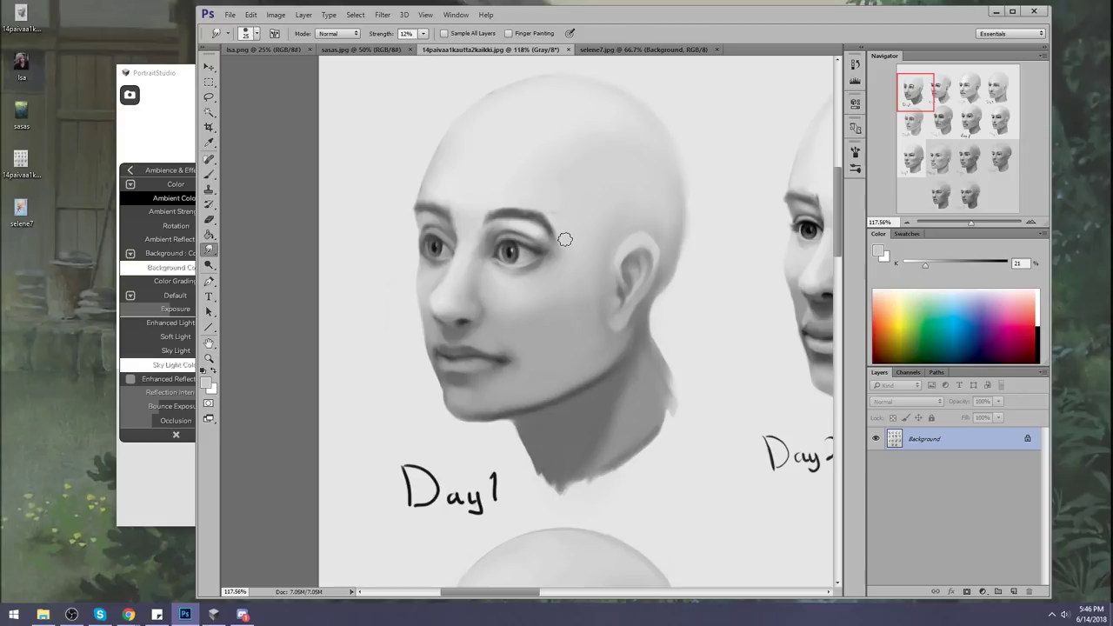
click(568, 50)
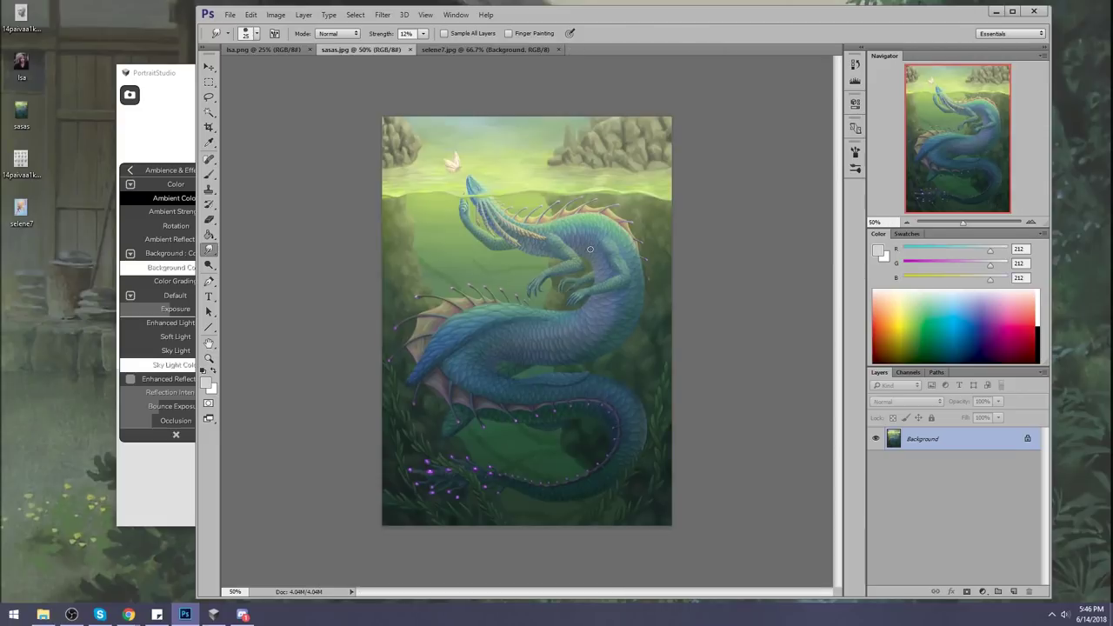
Look at the front view of the bust in PortraitStudio, return to Photoshop, and bring up the selene7.jpg painting
click(174, 73)
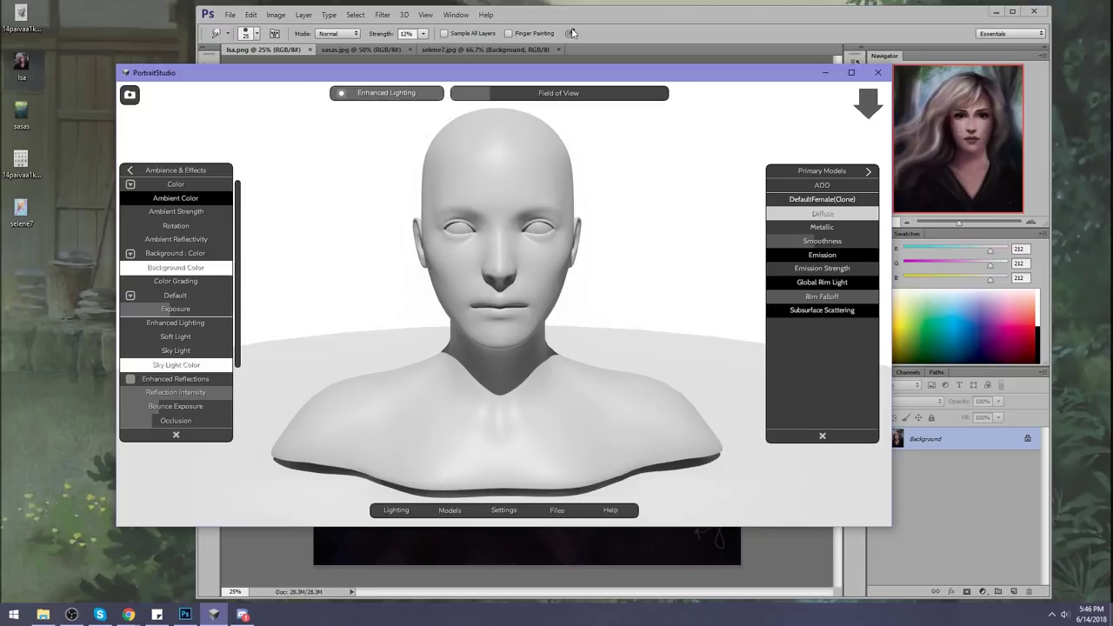
click(634, 17)
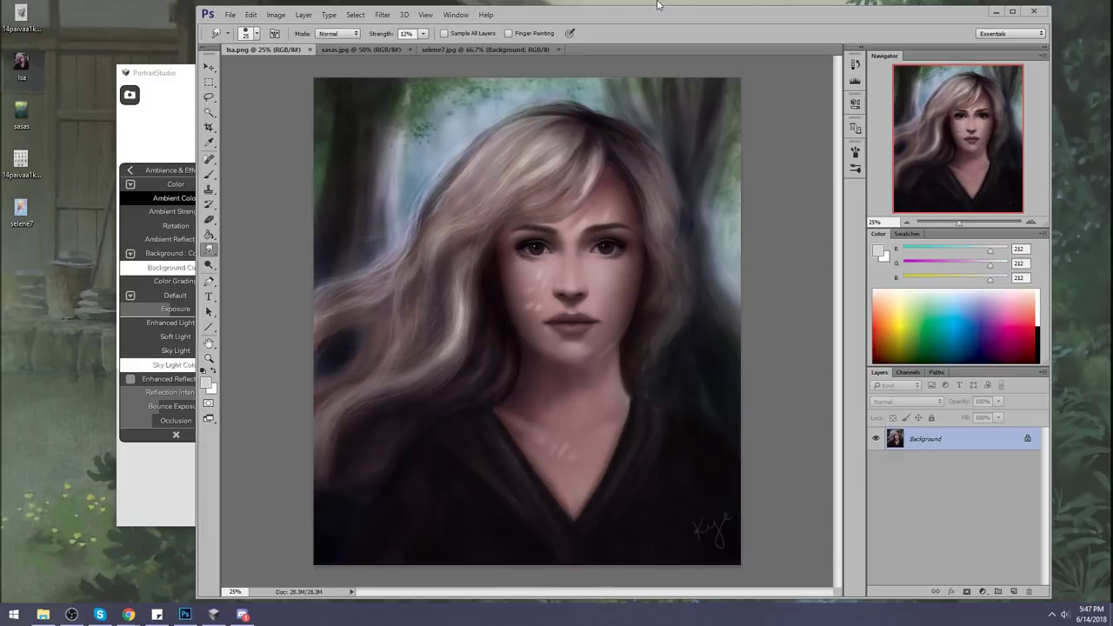
click(501, 49)
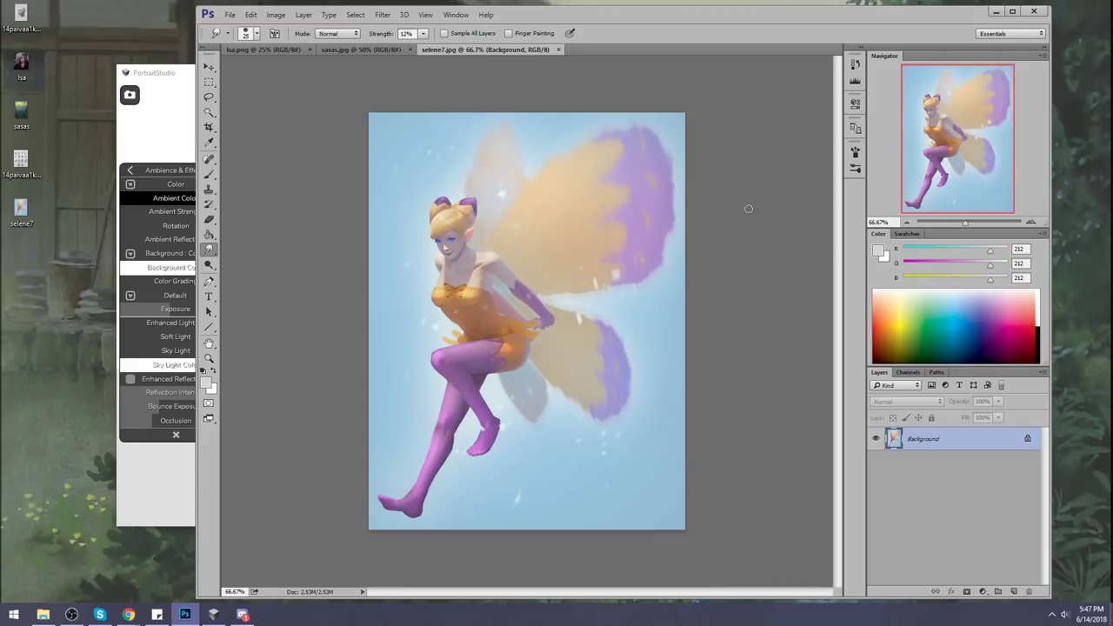
key(alt+Tab)
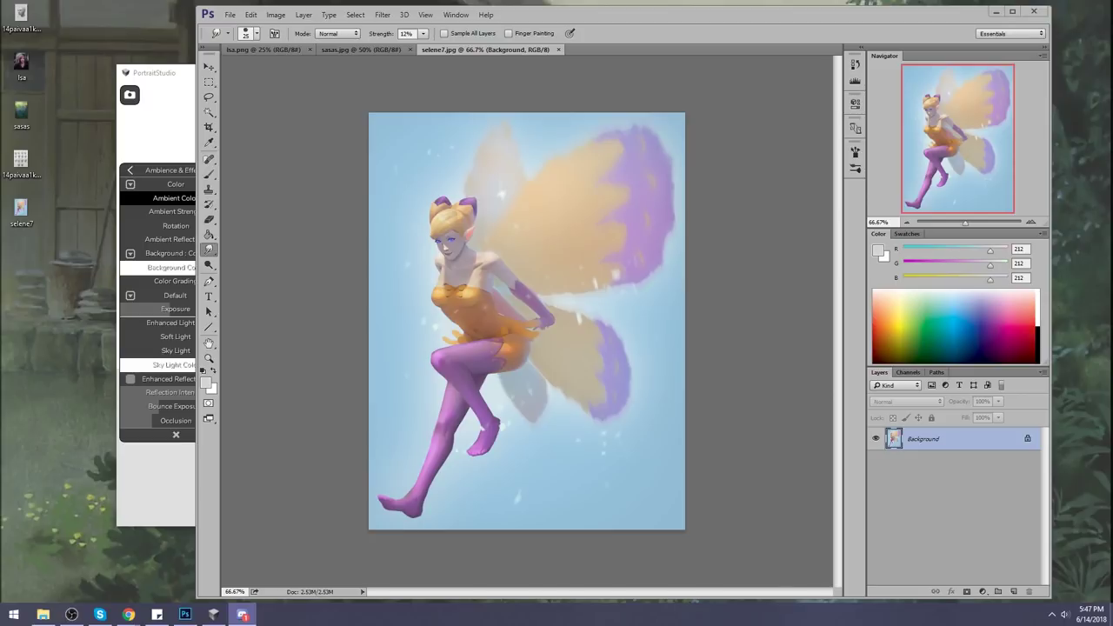
key(alt+Tab)
key(alt+Tab)
key(alt+Tab)
key(alt+Tab)
click(746, 302)
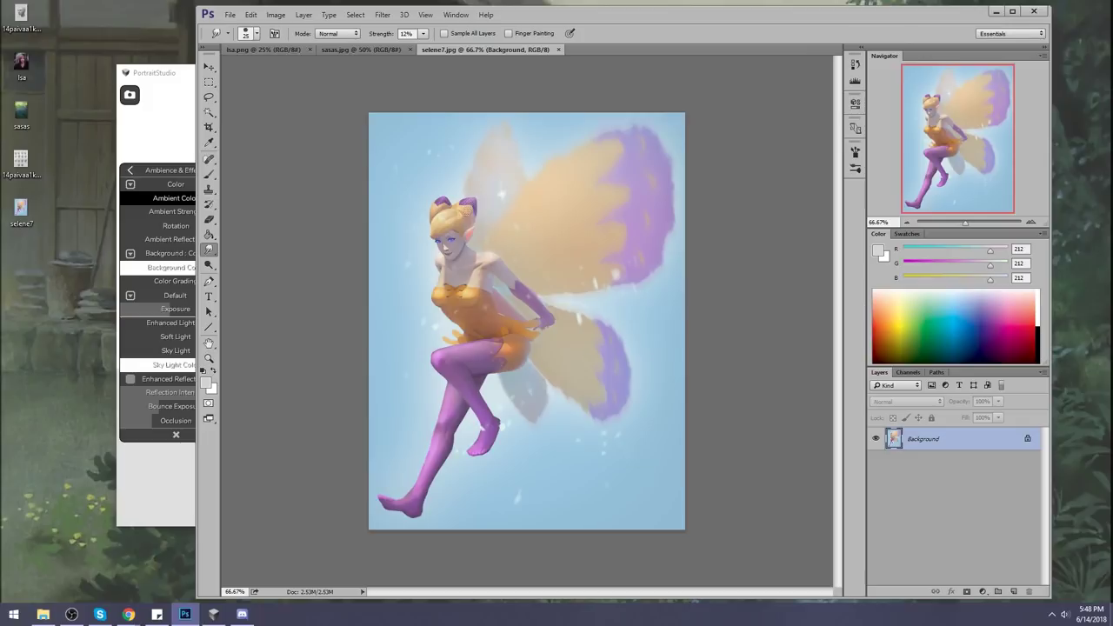
Open the selene7.jpg painting in Liquify and nudge the front of the fairy's torso with brush size 250
click(384, 15)
click(407, 109)
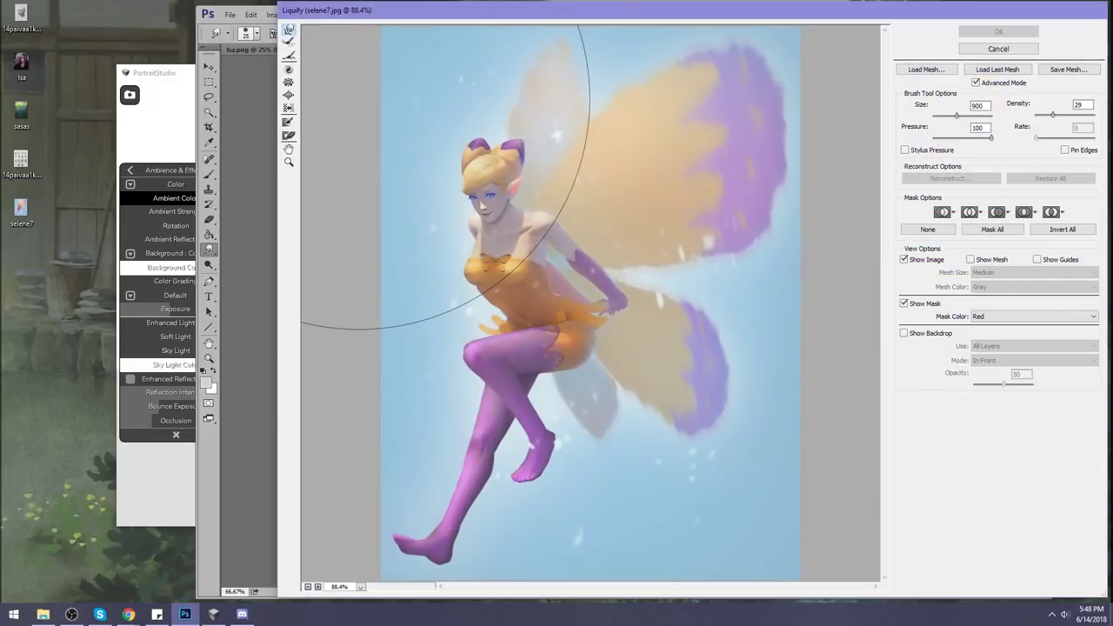
key(bracketleft)
key(bracketleft)
key(bracketleft)
key(bracketleft)
key(bracketleft)
key(bracketleft)
key(bracketleft)
key(bracketleft)
key(bracketleft)
drag(464, 291, 462, 280)
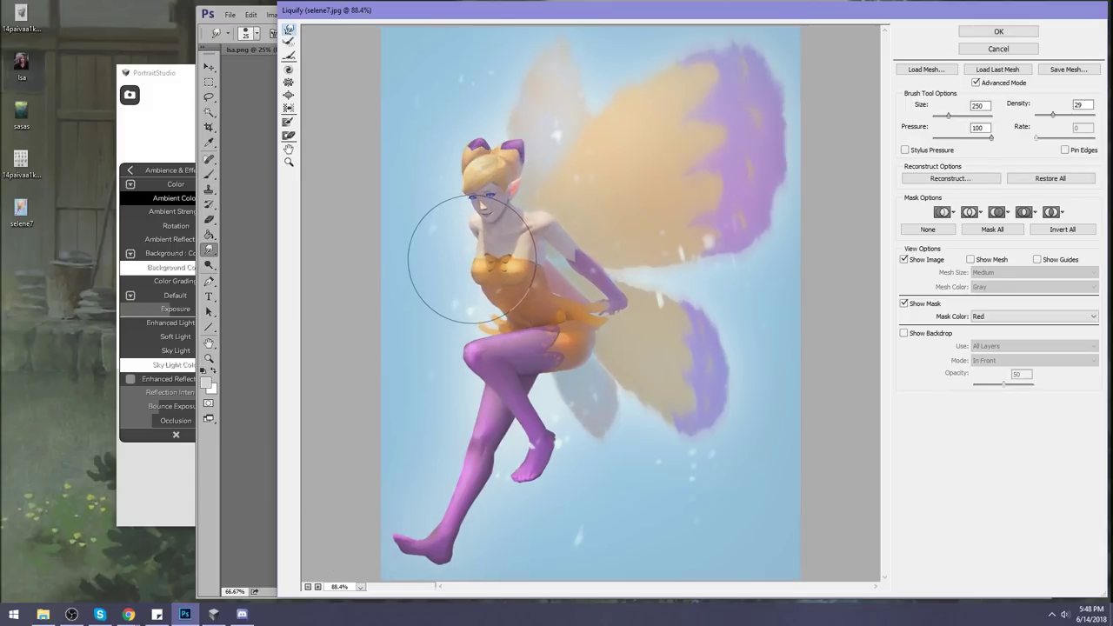
Refine the torso contour with brush sizes 175 and 150, then warp the far shoulder outward at size 90
key(bracketleft)
key(bracketleft)
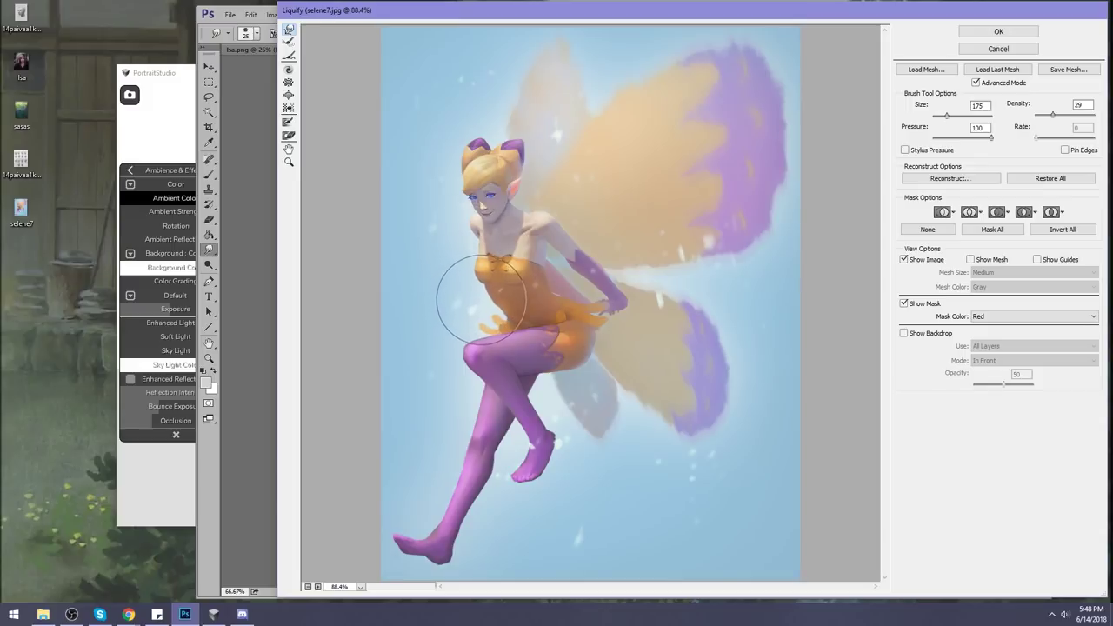
key(bracketleft)
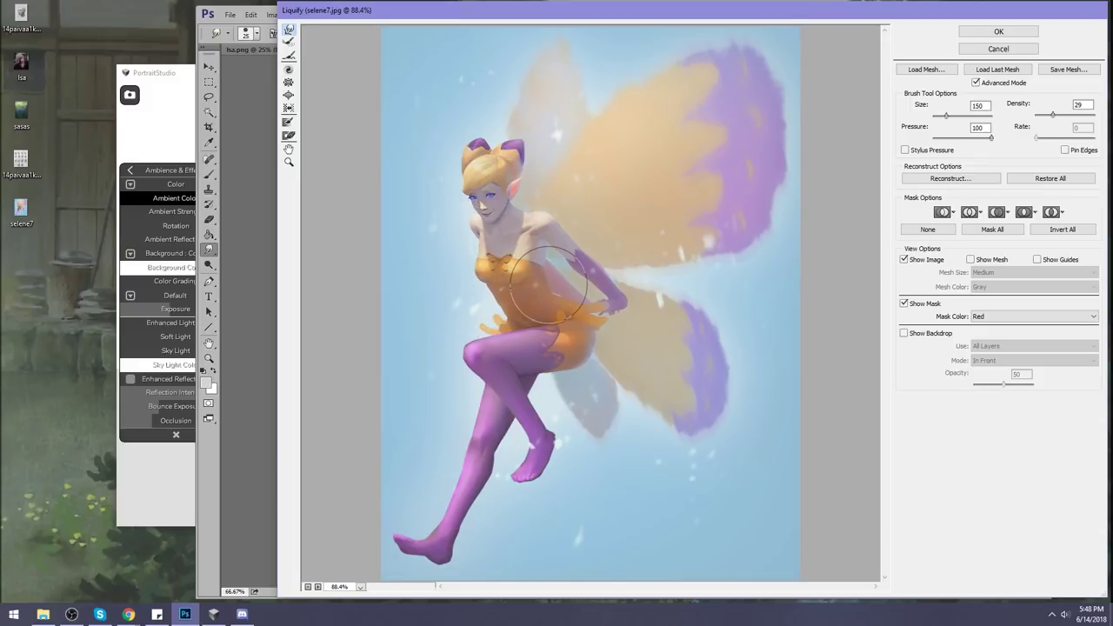
key(bracketright)
key(bracketleft)
key(bracketleft)
key(bracketleft)
key(bracketleft)
drag(490, 233, 442, 218)
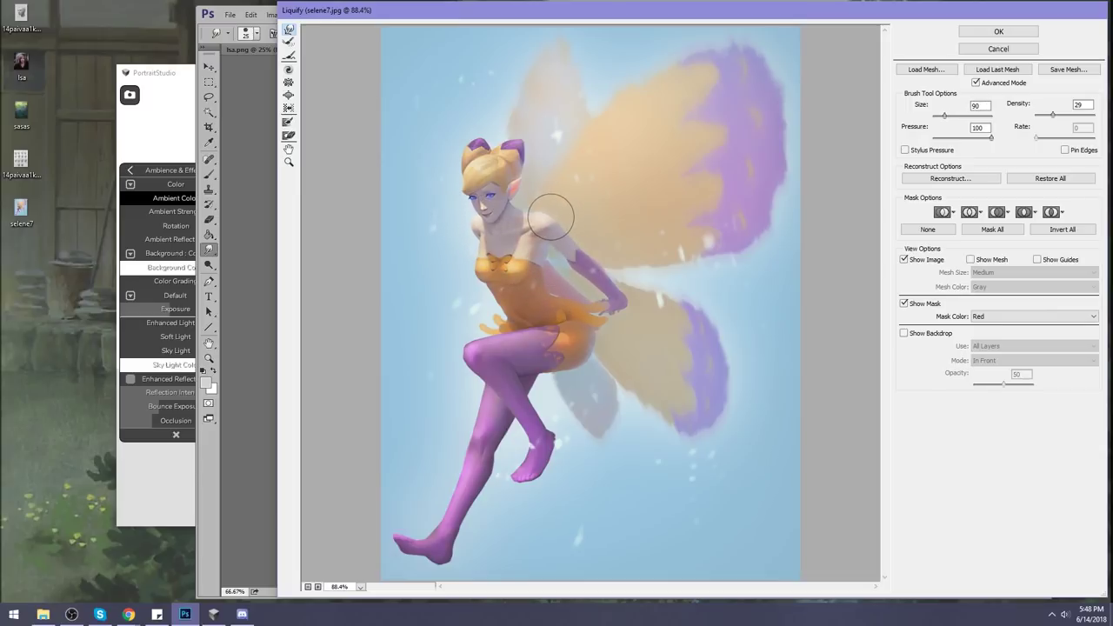
Warp the shoulders and upper chest, varying the Liquify brush size up to 125
key(bracketleft)
key(bracketleft)
key(bracketleft)
key(bracketleft)
key(bracketright)
key(bracketright)
key(bracketright)
key(alt+space)
key(bracketright)
key(bracketright)
key(bracketright)
key(bracketright)
key(bracketleft)
key(bracketleft)
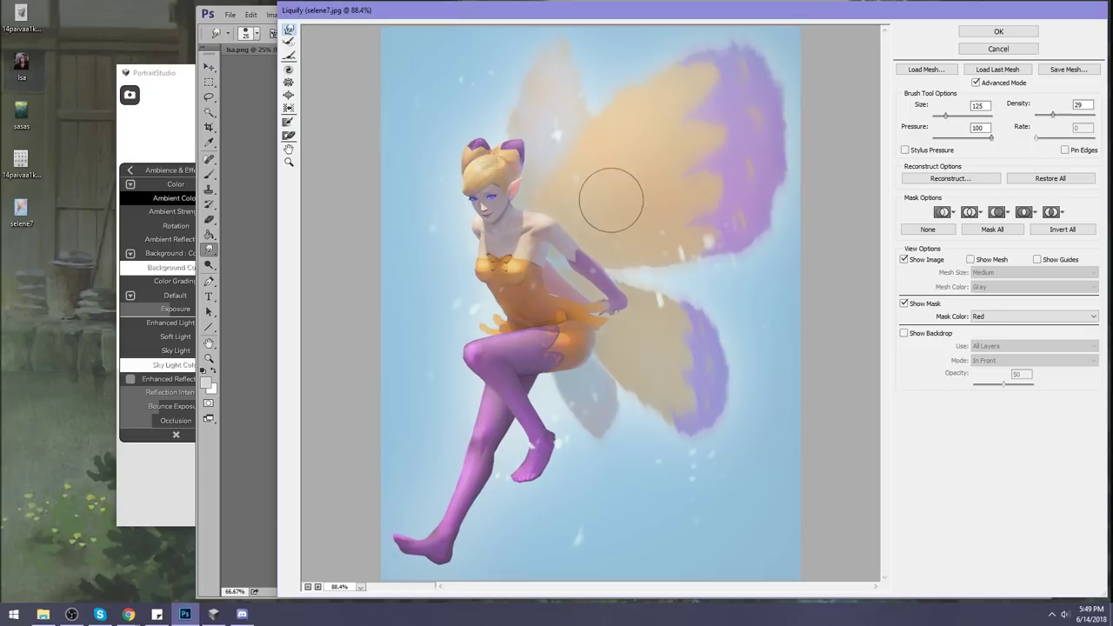
Refine the chest and the front of the waist with Liquify brush sizes around 80
key(bracketleft)
key(bracketleft)
key(bracketleft)
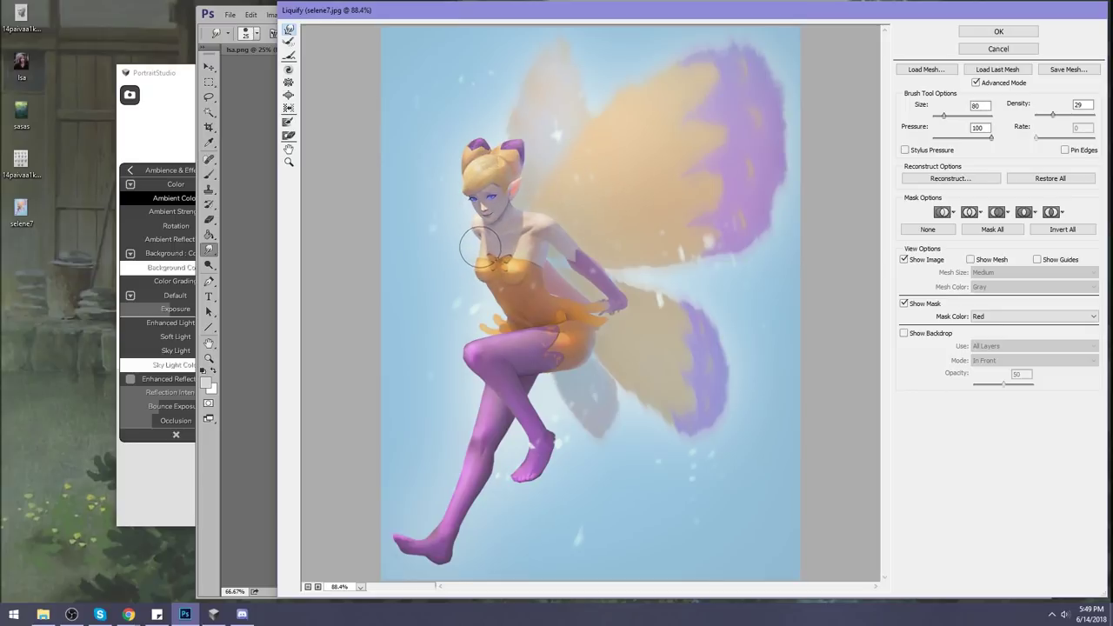
key(bracketleft)
key(bracketleft)
key(bracketright)
key(bracketright)
key(bracketright)
key(bracketleft)
key(bracketleft)
key(bracketleft)
key(bracketright)
key(bracketleft)
key(bracketleft)
key(bracketright)
key(bracketright)
key(bracketright)
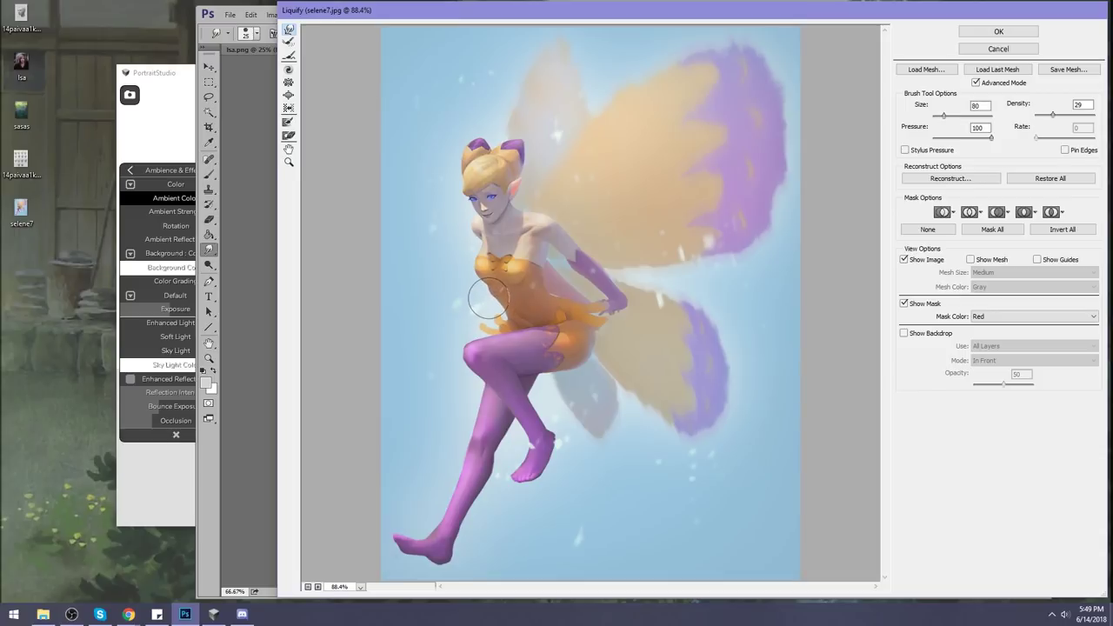
Reshape the bust and bodice with warp strokes, ending at brush size 100
key(bracketright)
key(bracketright)
key(bracketright)
key(bracketright)
key(bracketleft)
key(bracketleft)
key(bracketleft)
key(bracketleft)
key(bracketright)
key(bracketright)
key(bracketleft)
key(bracketleft)
key(bracketleft)
key(bracketleft)
key(bracketright)
key(bracketright)
key(bracketright)
key(bracketright)
key(bracketright)
key(bracketright)
key(bracketright)
key(bracketright)
key(bracketright)
key(bracketright)
key(bracketright)
key(bracketright)
key(bracketright)
key(bracketright)
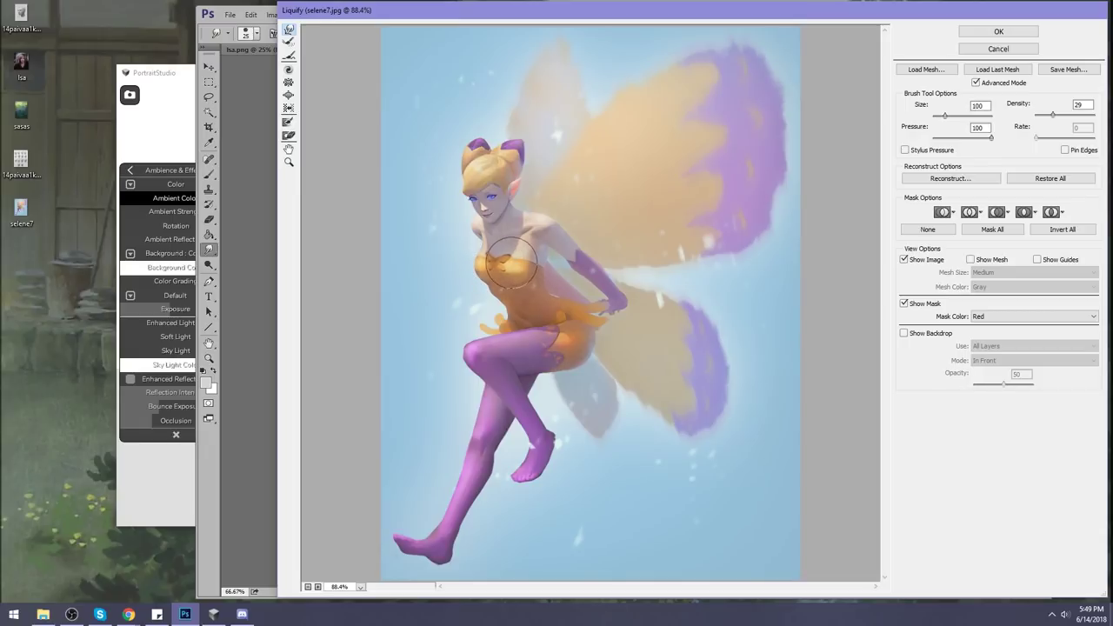
Even out the bodice's upper edge and the near shoulder with varied warp brush sizes, ending at 80
key(bracketleft)
key(bracketleft)
key(bracketleft)
key(bracketleft)
key(bracketleft)
key(bracketleft)
key(bracketleft)
key(bracketleft)
key(bracketleft)
key(bracketleft)
key(bracketleft)
key(bracketright)
key(bracketright)
key(bracketright)
key(bracketright)
key(bracketright)
key(bracketright)
key(bracketright)
key(bracketright)
key(bracketright)
key(bracketright)
key(bracketright)
key(bracketright)
key(bracketright)
key(bracketright)
key(bracketright)
key(bracketright)
key(bracketright)
key(bracketright)
key(bracketright)
key(bracketright)
key(bracketright)
key(bracketleft)
key(bracketleft)
key(bracketleft)
key(bracketleft)
key(bracketleft)
key(bracketleft)
key(bracketleft)
key(bracketleft)
key(bracketleft)
key(bracketleft)
key(bracketleft)
key(bracketleft)
key(bracketleft)
key(bracketleft)
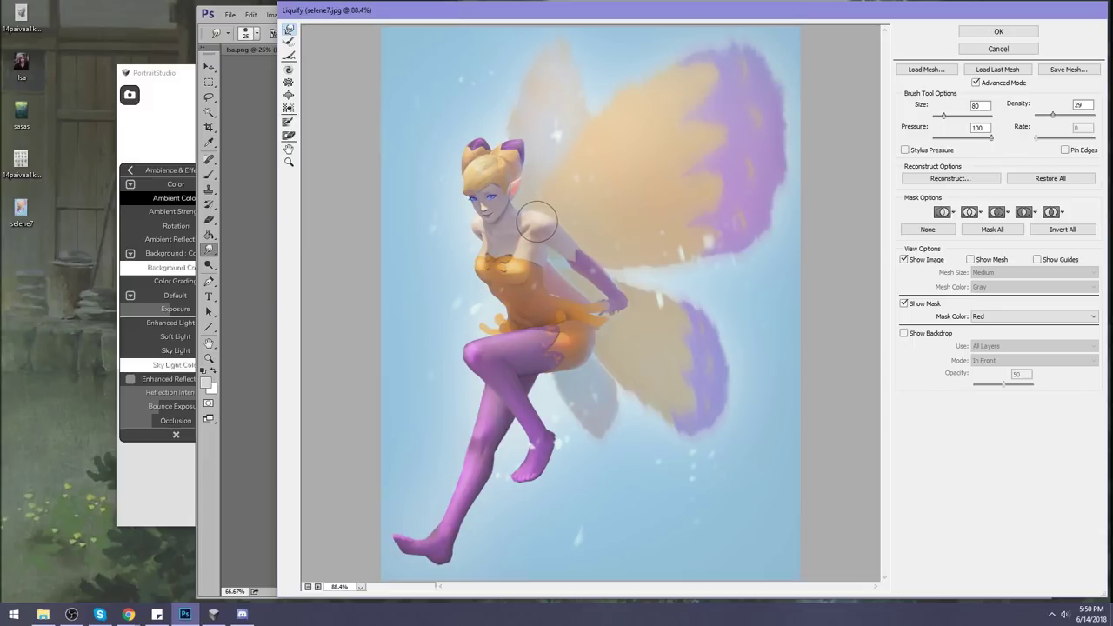
Push the raised foot's toes inward and reshape its outline with Liquify brush size 70
key(bracketright)
key(bracketright)
key(bracketright)
key(bracketright)
key(bracketright)
key(bracketright)
key(bracketright)
key(bracketright)
key(bracketright)
key(bracketleft)
key(bracketleft)
key(bracketleft)
key(bracketleft)
key(bracketleft)
key(bracketleft)
key(bracketleft)
key(bracketleft)
key(bracketleft)
key(bracketleft)
key(bracketleft)
key(bracketright)
key(bracketright)
key(bracketright)
key(bracketleft)
key(bracketleft)
key(bracketleft)
mouse_move(513, 465)
mouse_down()
mouse_move(526, 470)
mouse_move(516, 482)
mouse_move(556, 474)
mouse_up()
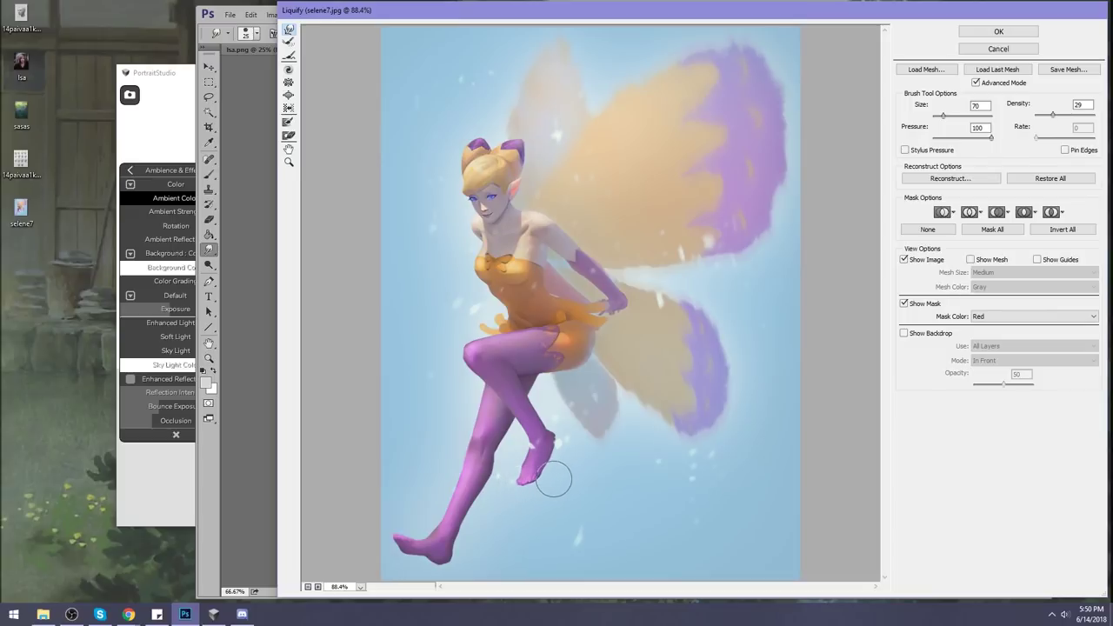
key(alt+space)
mouse_move(561, 447)
mouse_down()
mouse_move(555, 427)
mouse_move(551, 467)
mouse_move(511, 483)
mouse_up()
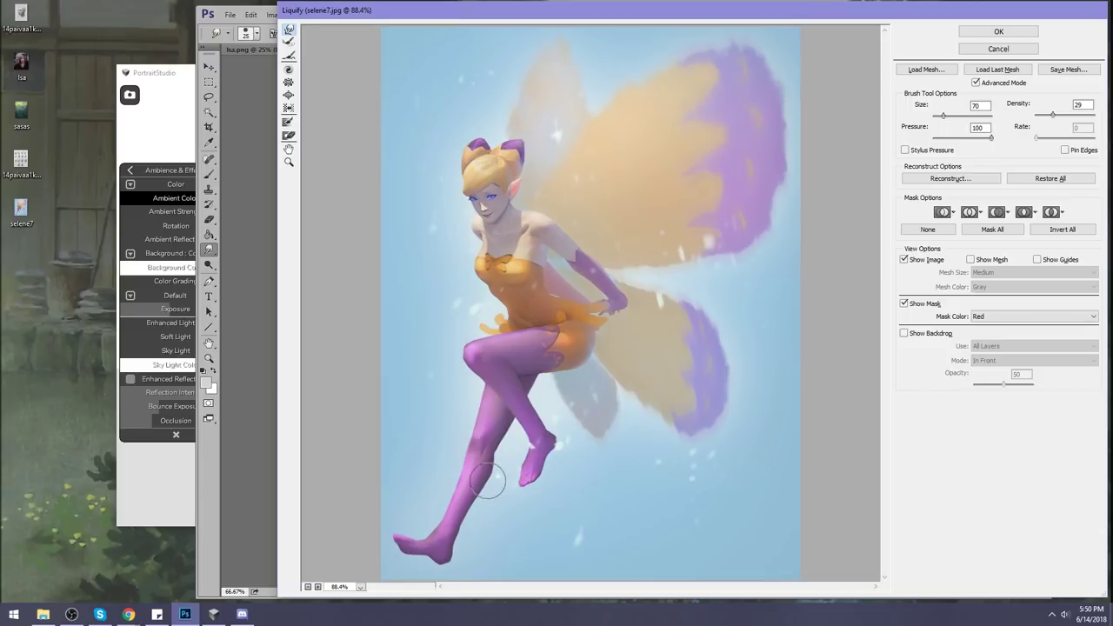
Nudge the extended lower leg and foot into shape with Liquify brush size 400
key(bracketright)
key(bracketright)
key(bracketright)
key(bracketright)
key(bracketright)
key(bracketright)
key(bracketright)
key(bracketright)
key(bracketright)
key(bracketright)
key(bracketright)
key(bracketright)
key(bracketright)
key(bracketright)
key(bracketright)
key(bracketright)
key(bracketright)
key(bracketright)
key(bracketright)
key(bracketright)
key(bracketright)
key(bracketright)
key(bracketright)
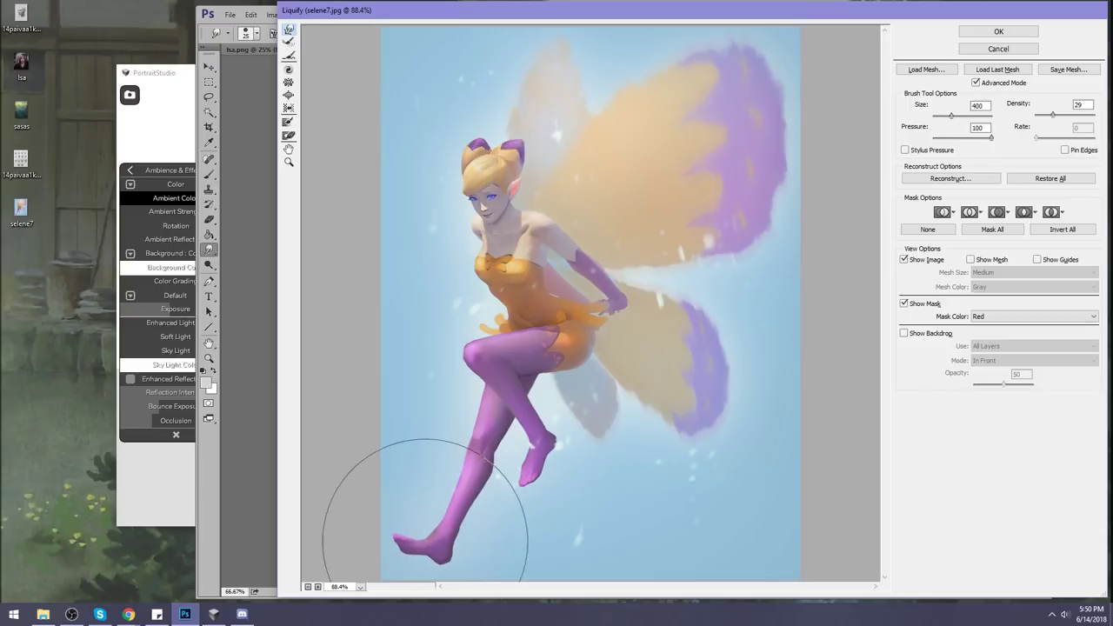
Push the warped canvas edges near the extended foot back outward with Liquify brush sizes from 175 down to 90
key(bracketleft)
key(bracketleft)
key(bracketleft)
key(bracketleft)
key(bracketleft)
key(bracketleft)
key(bracketleft)
key(bracketleft)
key(bracketleft)
key(bracketleft)
key(bracketleft)
key(bracketleft)
key(bracketleft)
key(bracketleft)
key(bracketleft)
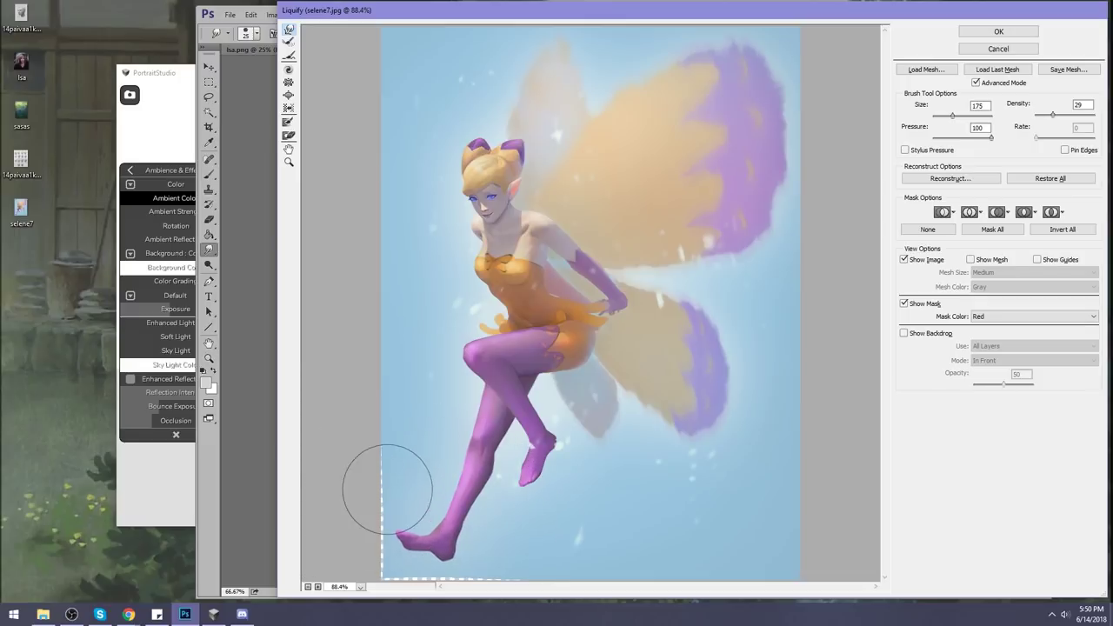
key(bracketleft)
key(bracketleft)
key(bracketleft)
key(bracketleft)
key(bracketleft)
key(bracketleft)
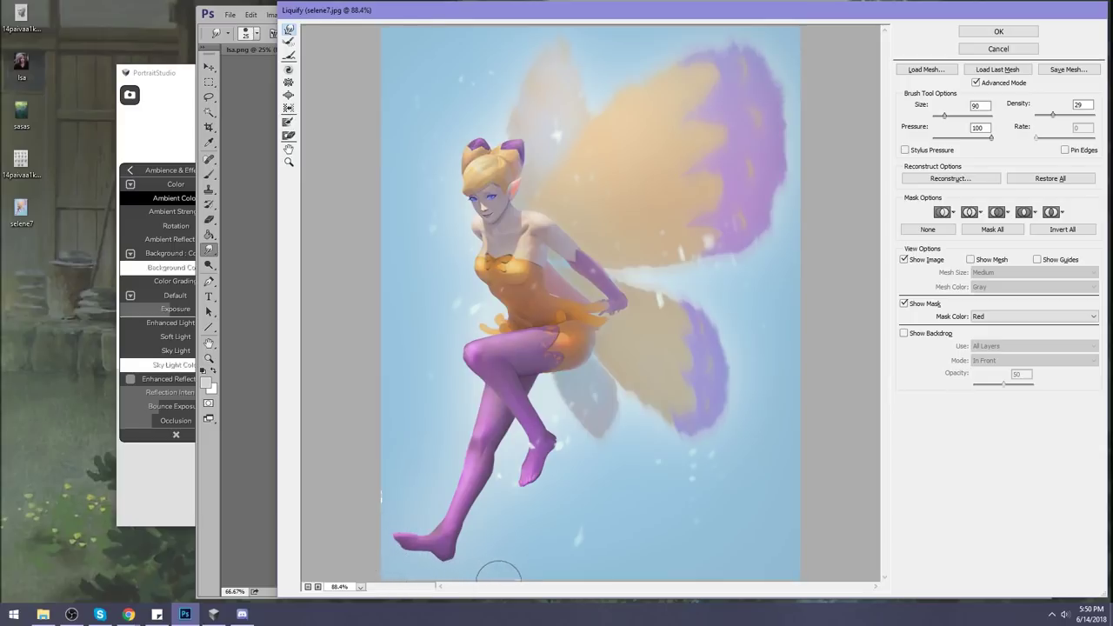
Make the last figure touch-ups with varied small warp brush sizes and apply the Liquify changes
key(bracketright)
key(bracketright)
key(bracketleft)
key(bracketleft)
key(bracketleft)
key(bracketleft)
key(bracketright)
key(bracketright)
key(bracketright)
key(bracketright)
key(bracketleft)
key(bracketleft)
key(bracketleft)
key(bracketleft)
key(bracketleft)
key(bracketleft)
key(bracketleft)
key(bracketright)
key(bracketleft)
key(bracketleft)
key(bracketleft)
key(bracketleft)
key(bracketleft)
click(989, 29)
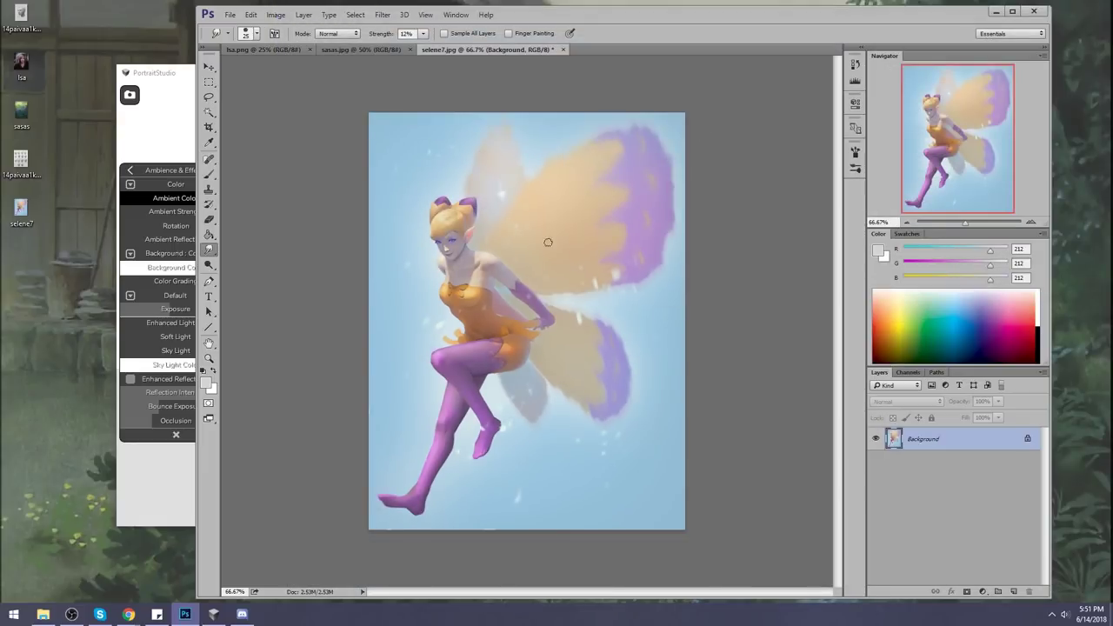
Paste a copy of the corrected painting as a new layer over the original selene7.jpg restored from its history snapshot
key(ctrl+a)
click(855, 65)
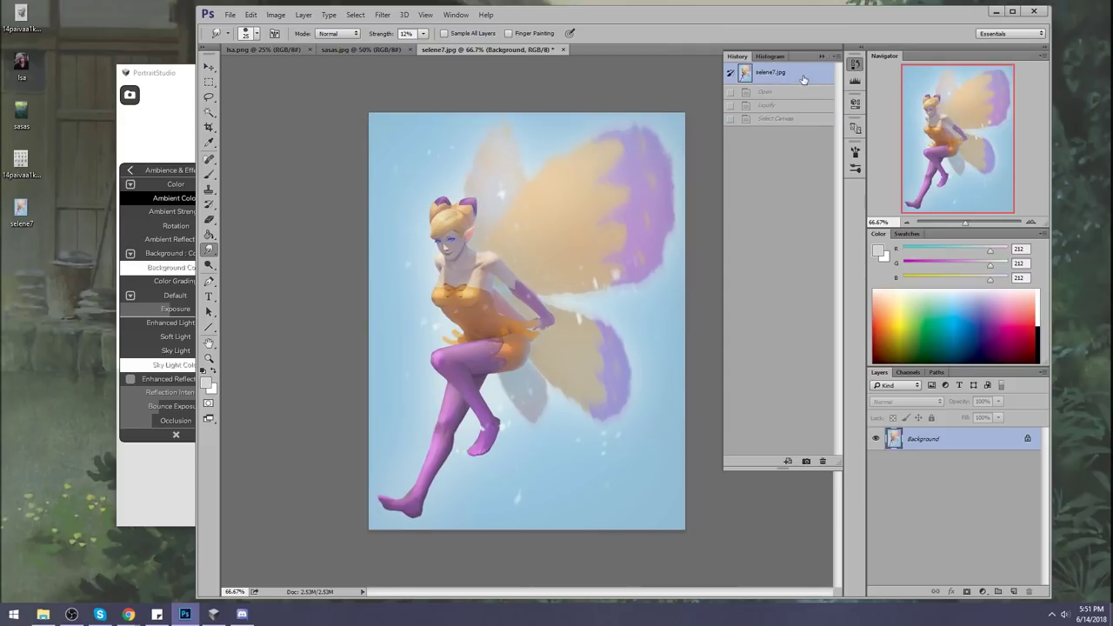
key(ctrl+shift+v)
click(821, 55)
Compare the upper body before and after by toggling the corrected layer's visibility
key(z)
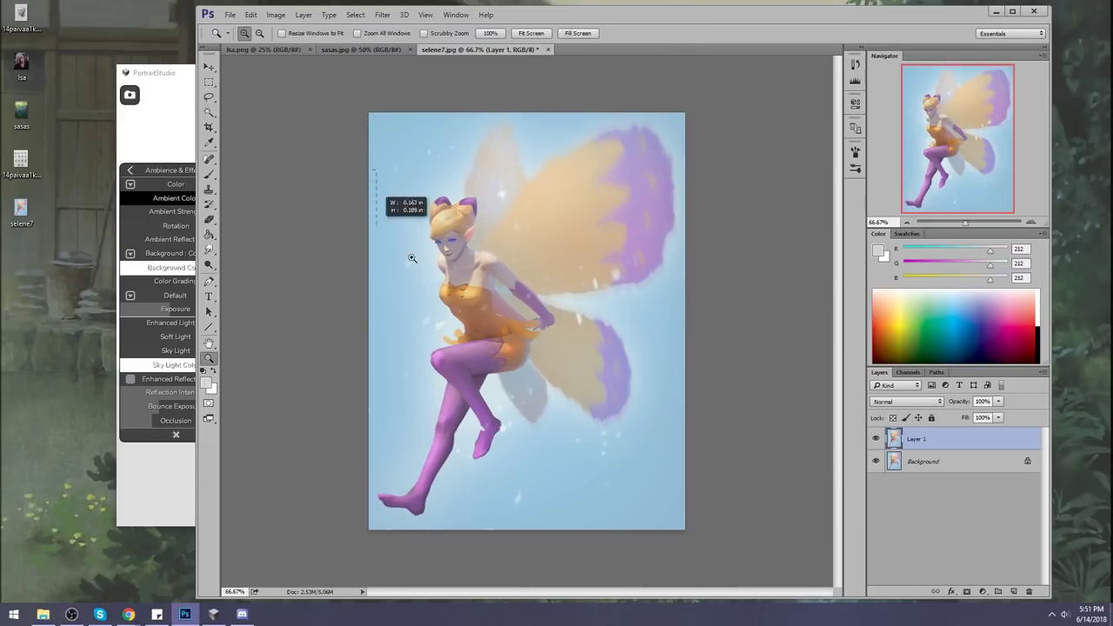
click(430, 276)
click(876, 441)
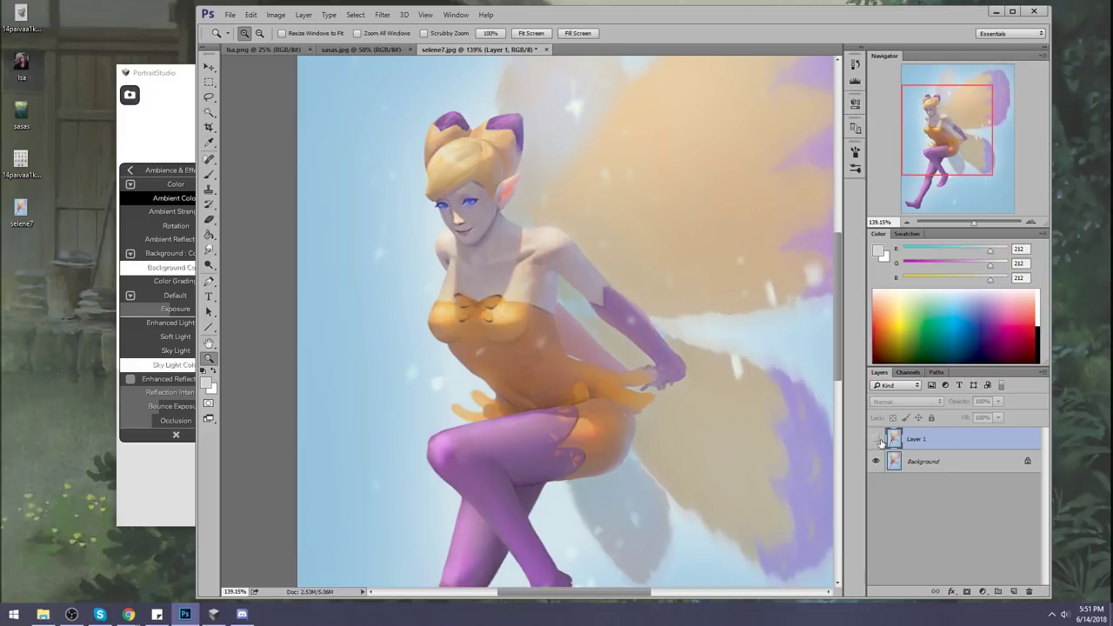
click(876, 441)
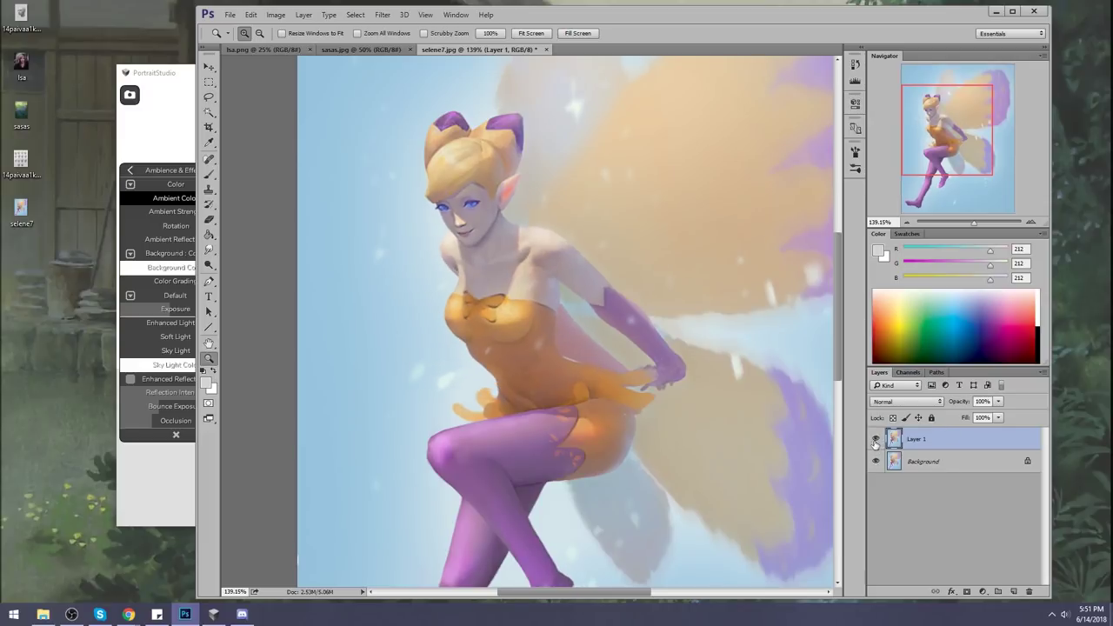
click(876, 441)
click(875, 441)
Smudge the face on the corrected layer with a small brush at 40% strength
click(214, 249)
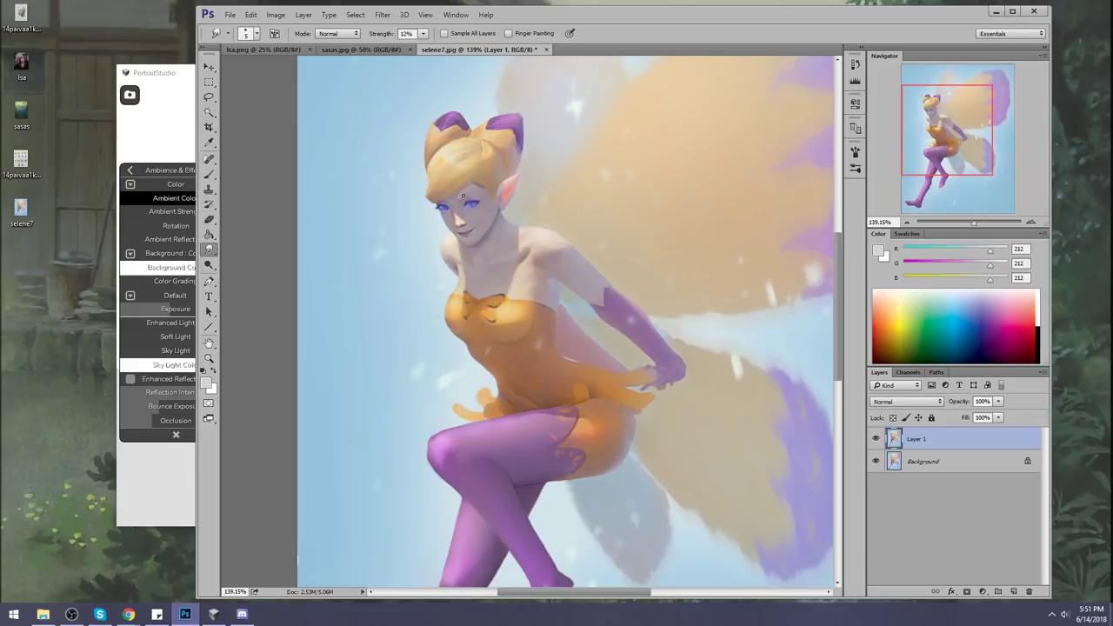
drag(421, 33, 440, 53)
key(ctrl+minus)
key(ctrl+minus)
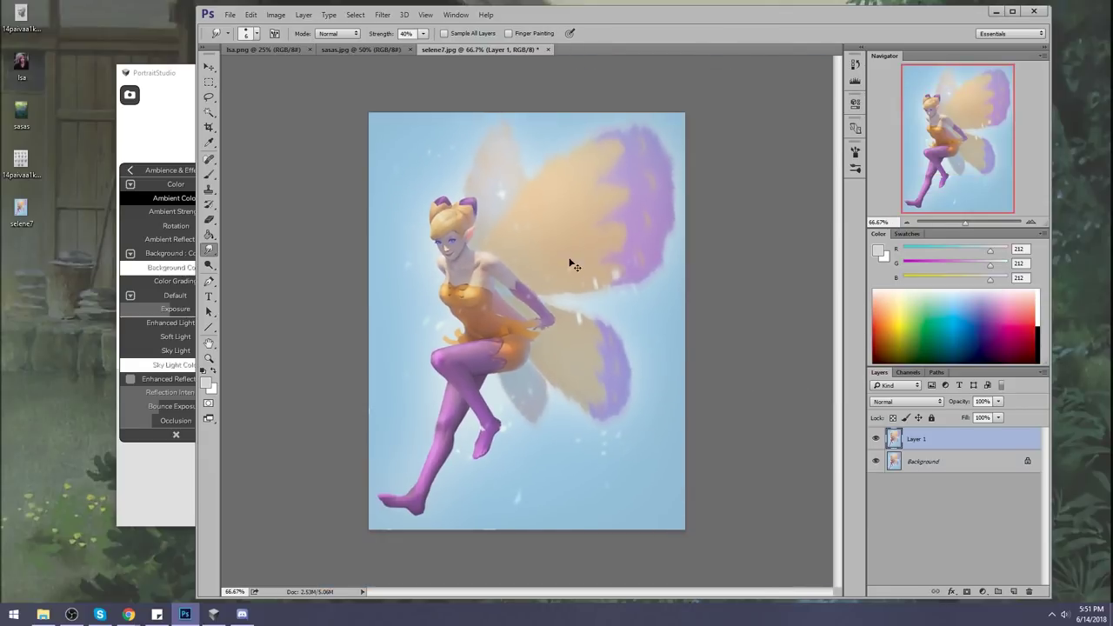
Compare the figure at 100% zoom with the corrected layer hidden and shown
key(ctrl+plus)
key(ctrl+plus)
key(ctrl+minus)
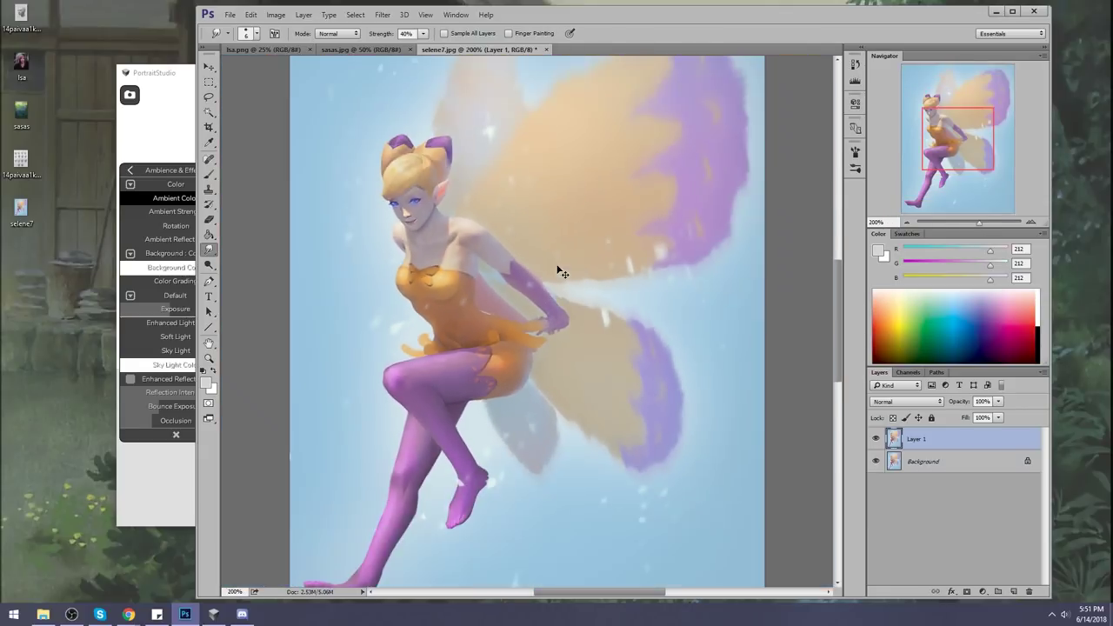
click(876, 439)
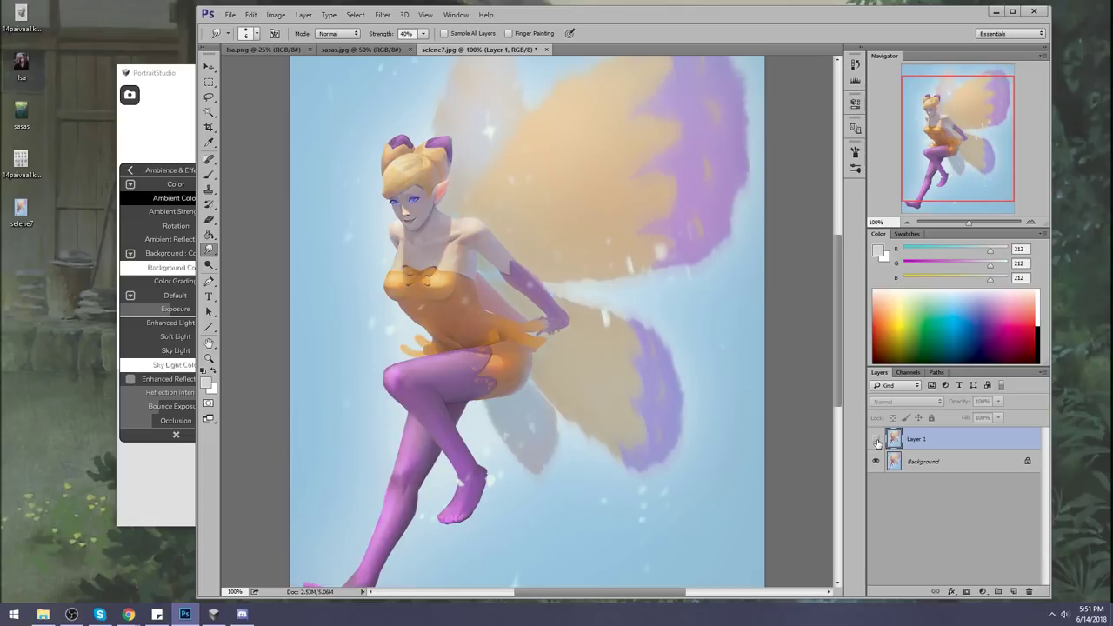
click(876, 440)
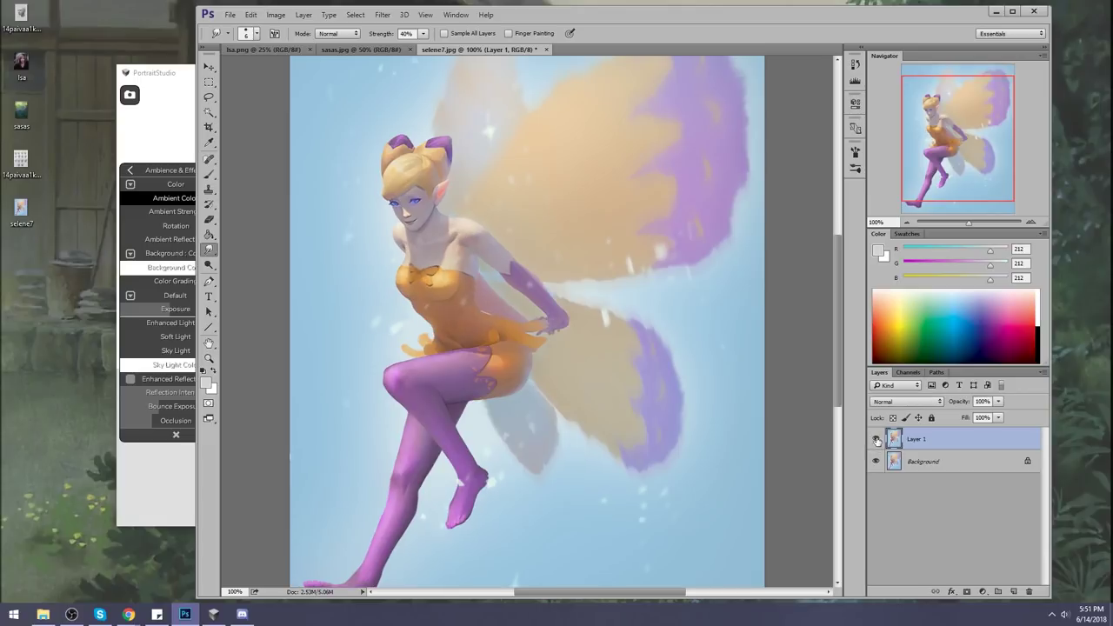
Paint a light highlight on the nose with a small brush in a sampled pale skin tone
key(z)
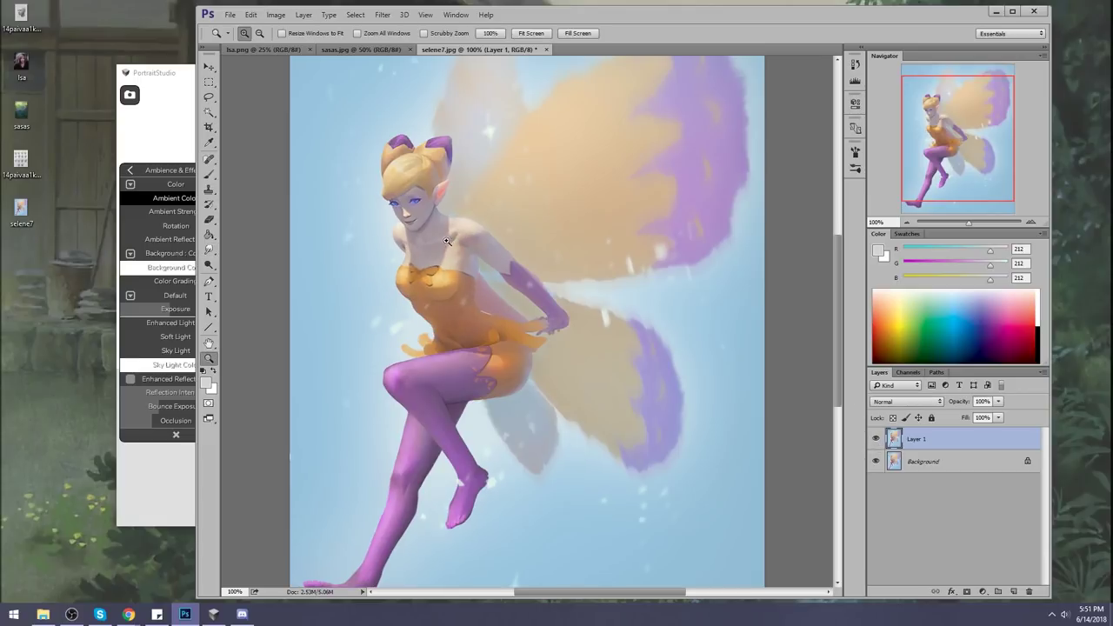
drag(347, 177, 492, 313)
key(b)
alt+click(480, 196)
key(bracketleft)
key(bracketleft)
key(bracketleft)
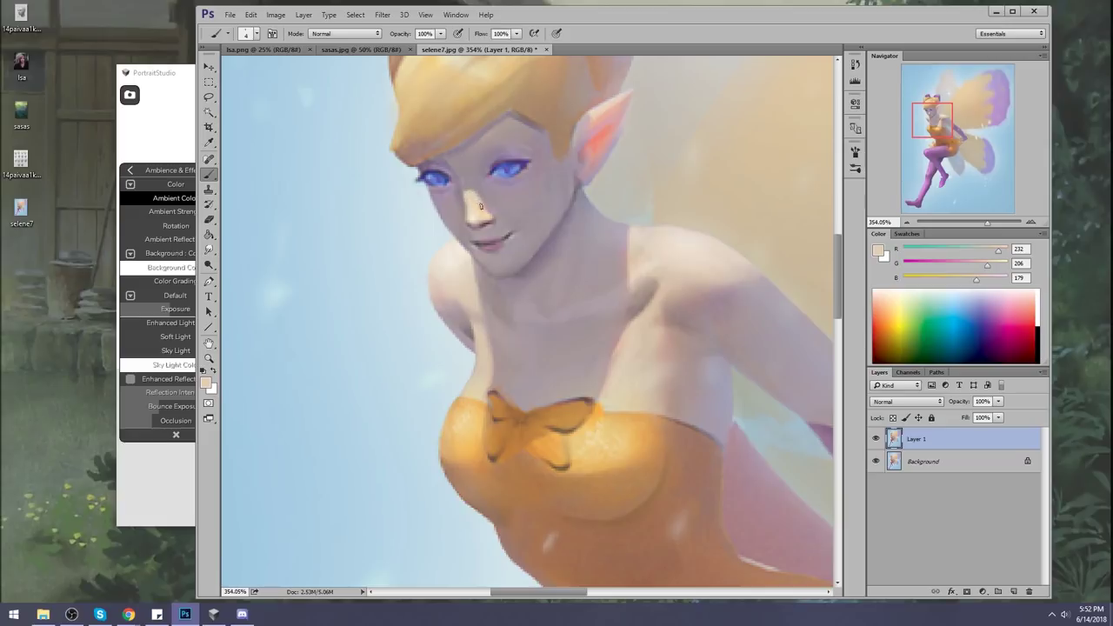
Shade the face with sampled mauve skin tones using the brush in Darken mode
key(ctrl+0)
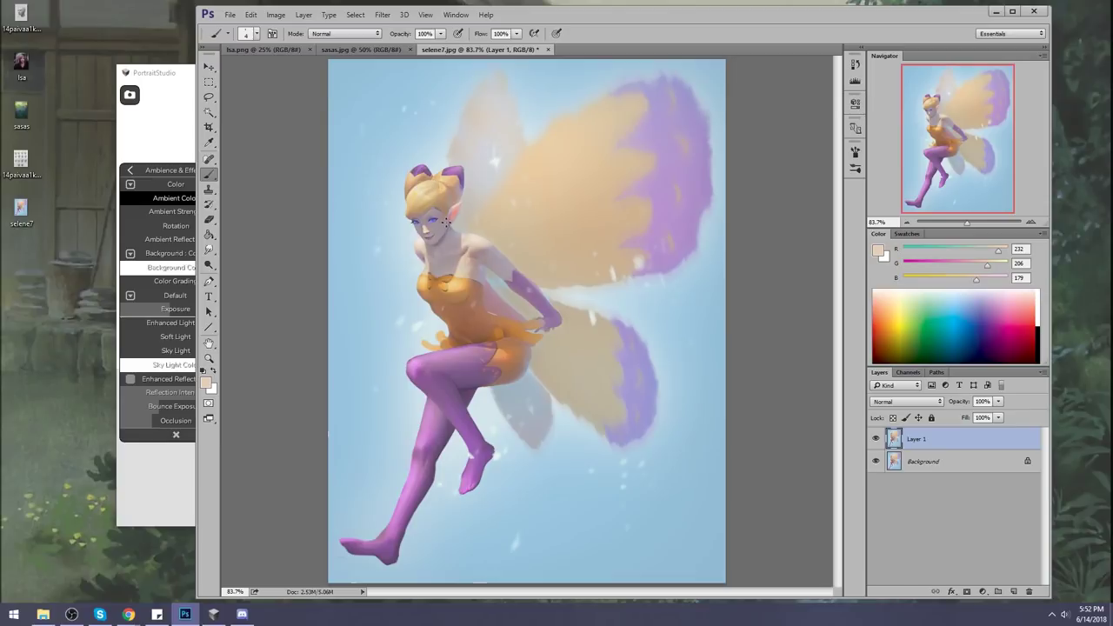
alt+click(425, 222)
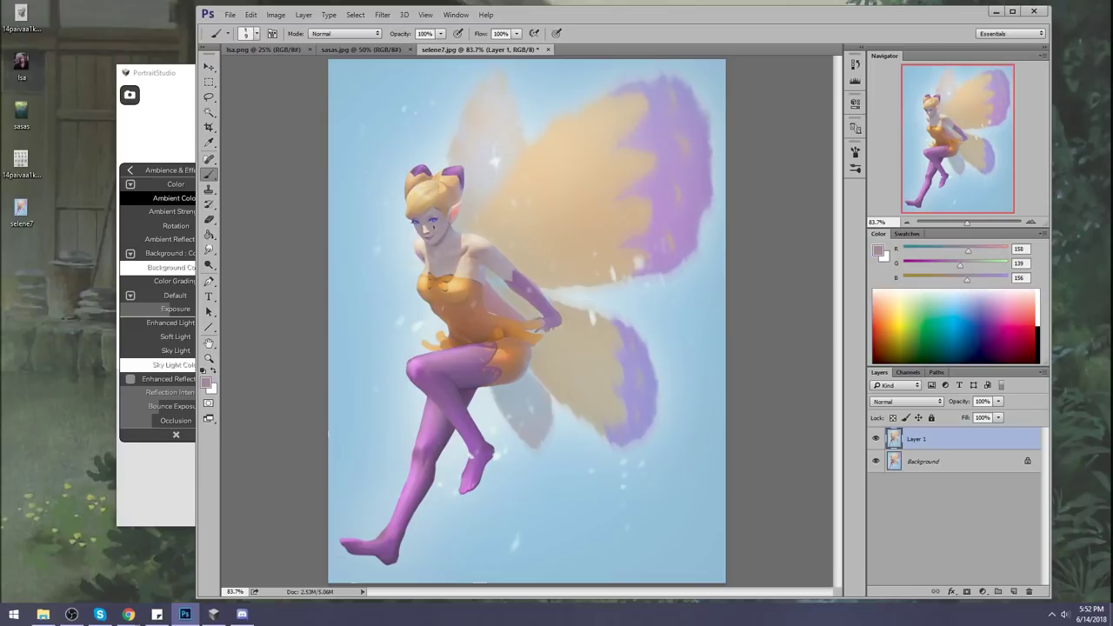
click(344, 33)
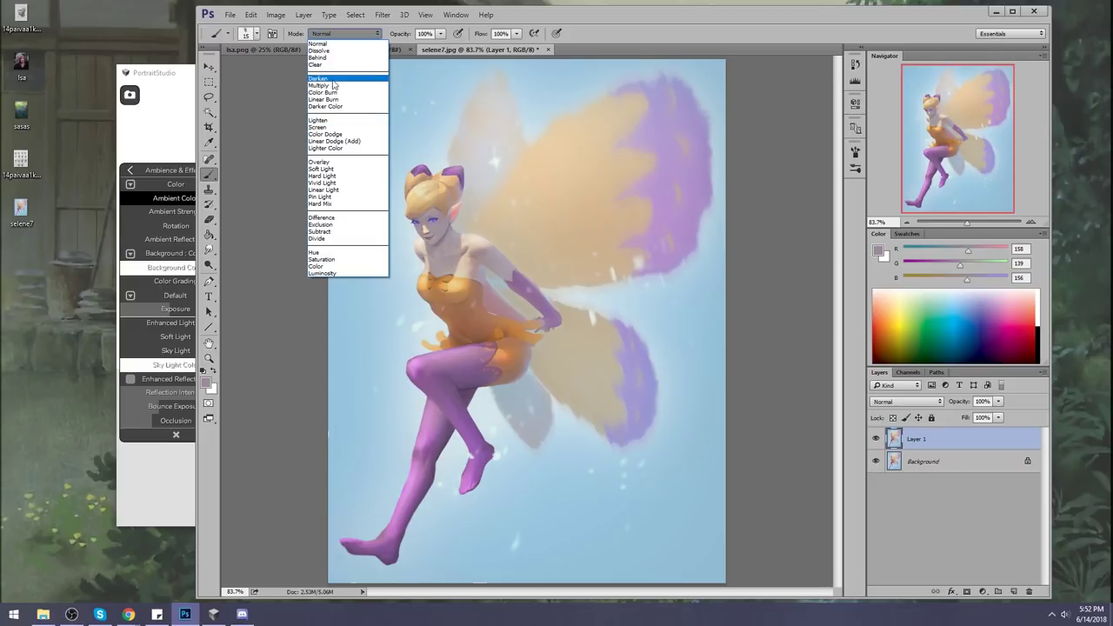
click(332, 79)
alt+click(432, 223)
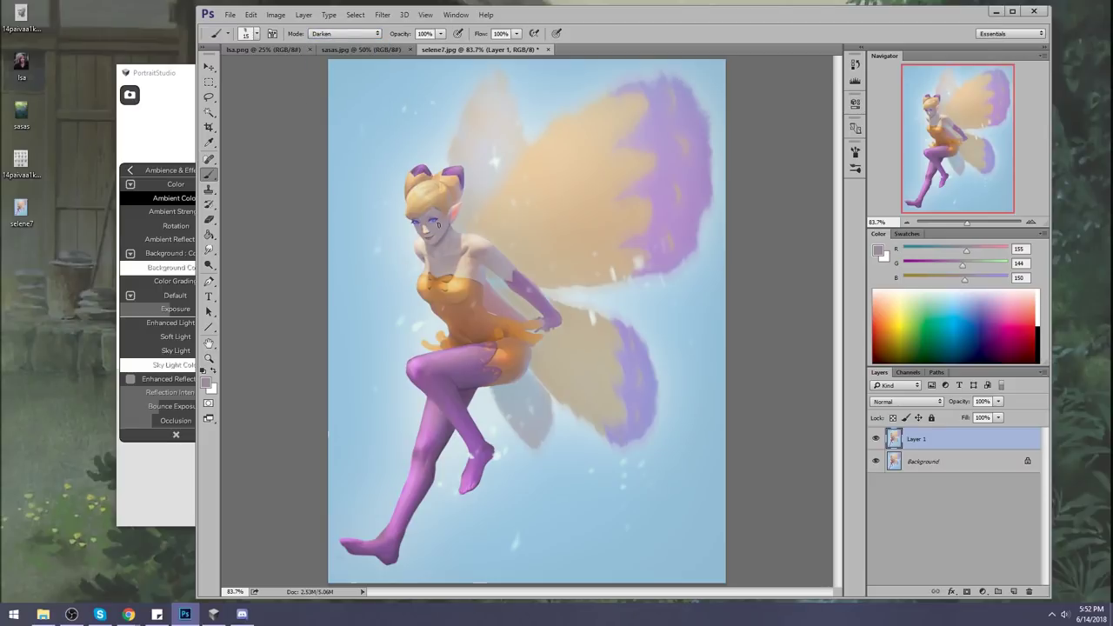
alt+click(435, 223)
Check the whole painting against the original by hiding and showing the corrected layer
click(875, 440)
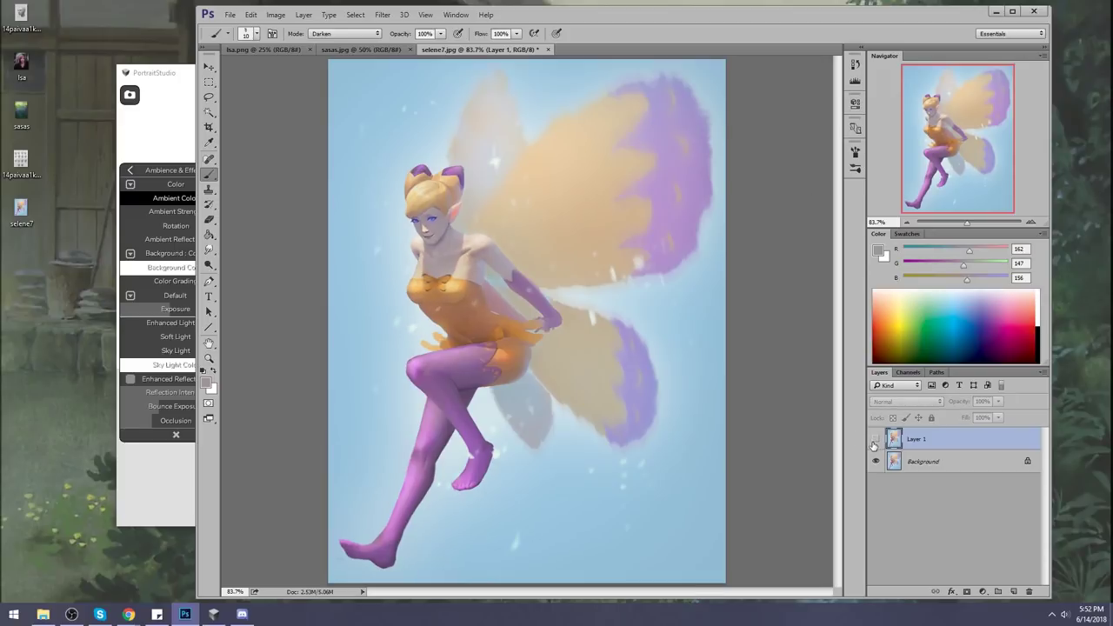
click(875, 442)
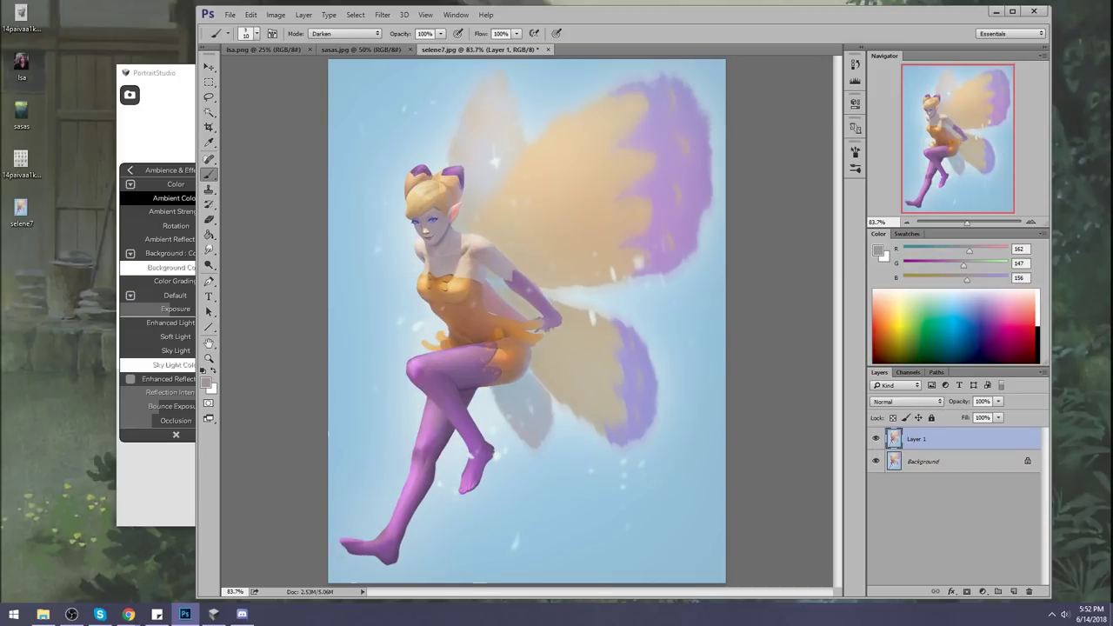
click(128, 614)
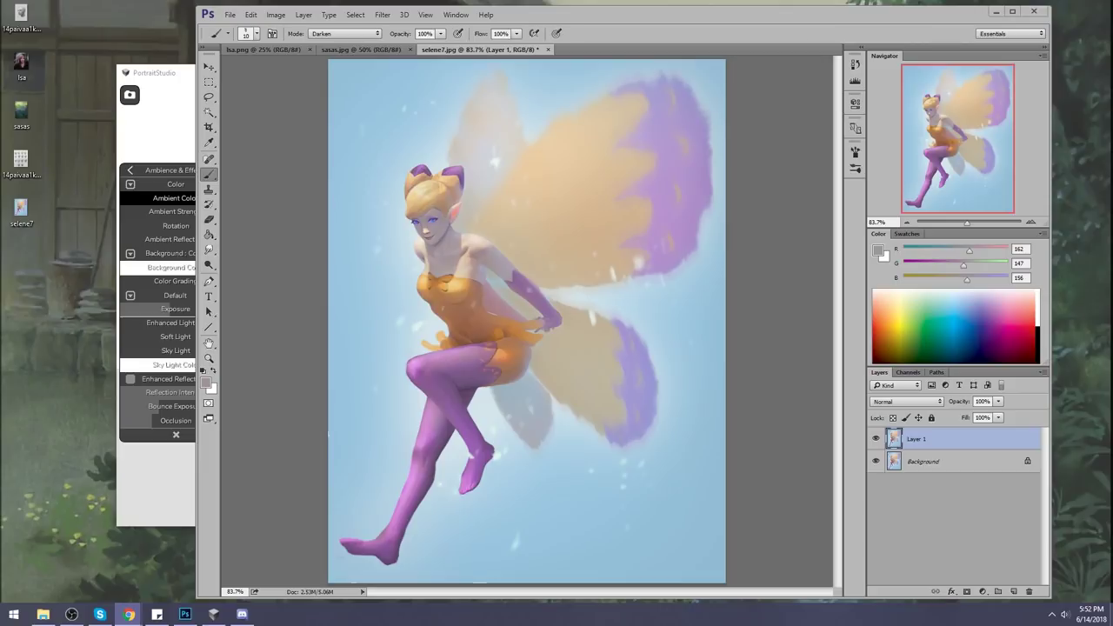
Add a new empty layer above the corrected painting and set the brush colour to black
click(1012, 595)
click(1013, 592)
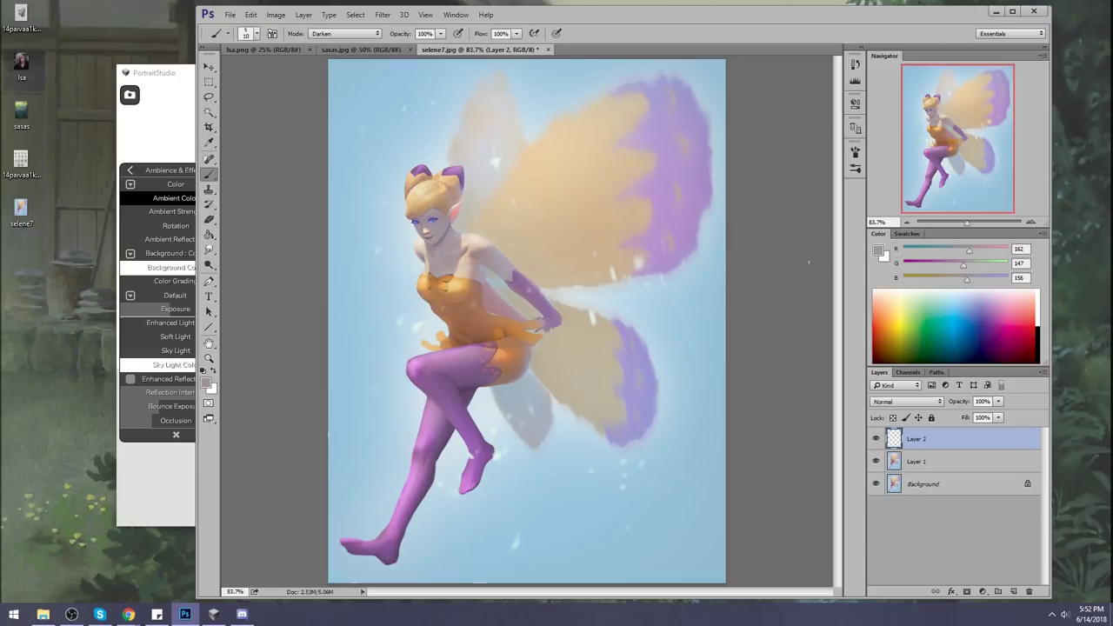
click(1033, 338)
click(1031, 344)
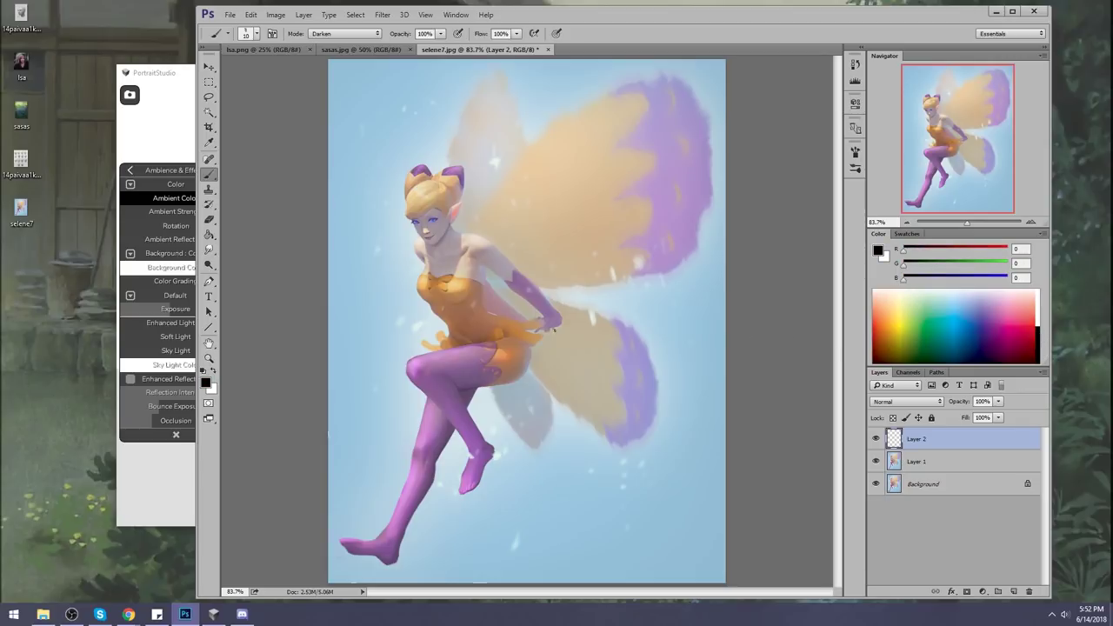
drag(519, 327, 623, 327)
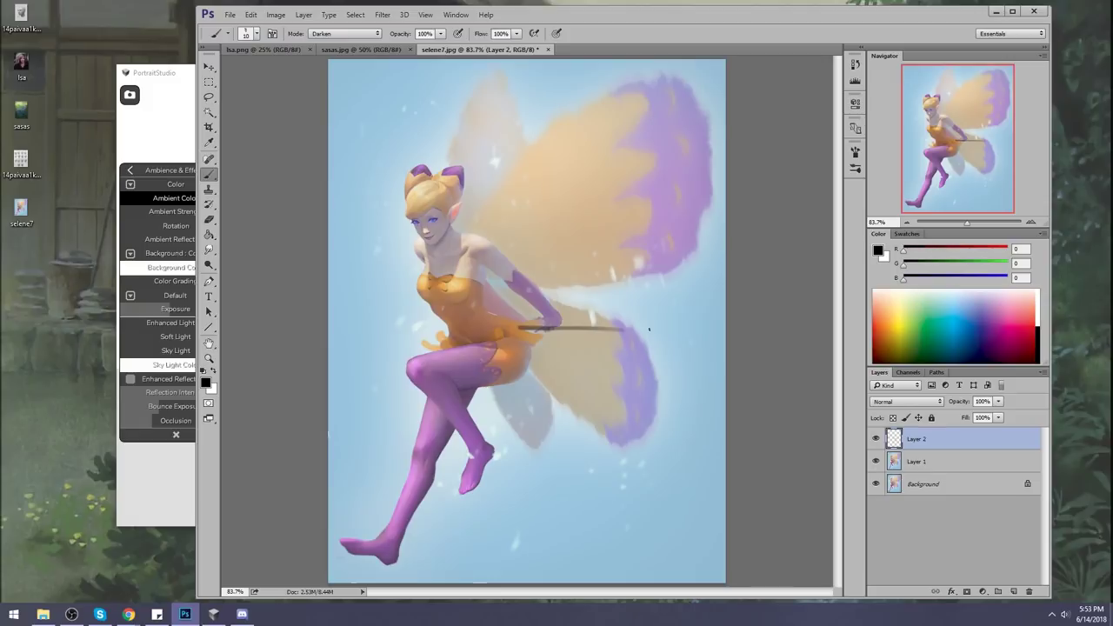
key(ctrl+z)
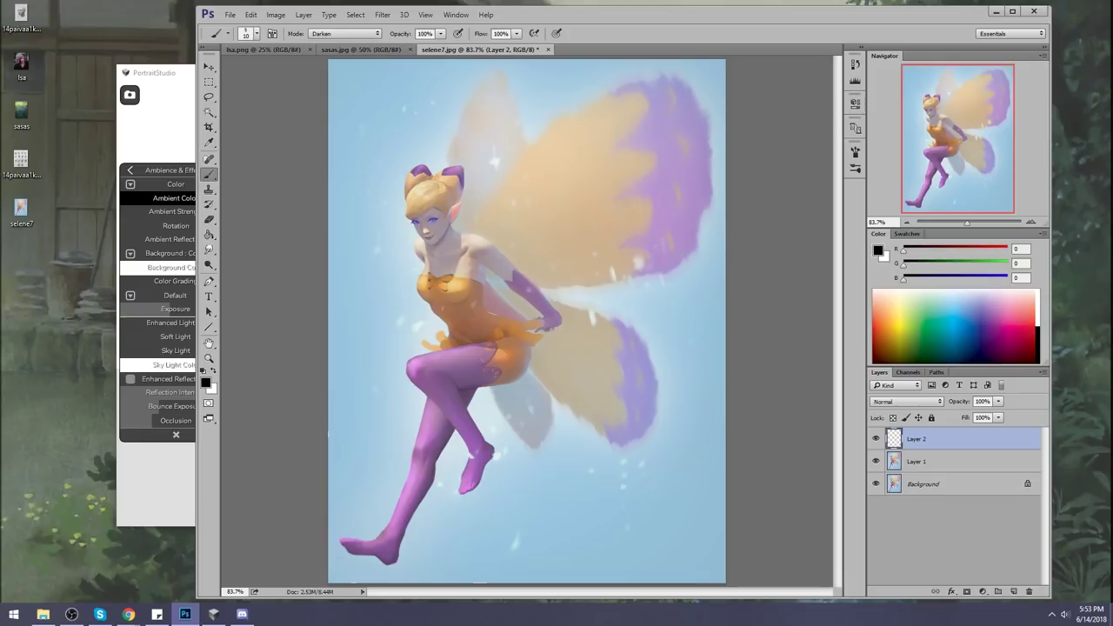
mouse_move(423, 306)
mouse_down()
mouse_move(386, 338)
mouse_move(360, 334)
mouse_up()
key(ctrl+z)
Sketch black guide lines for the far arm reaching forward and the near arm lowered to the hip
drag(395, 342, 366, 353)
drag(434, 312, 409, 333)
mouse_move(485, 252)
mouse_down()
mouse_move(531, 325)
mouse_move(511, 341)
mouse_move(532, 339)
mouse_up()
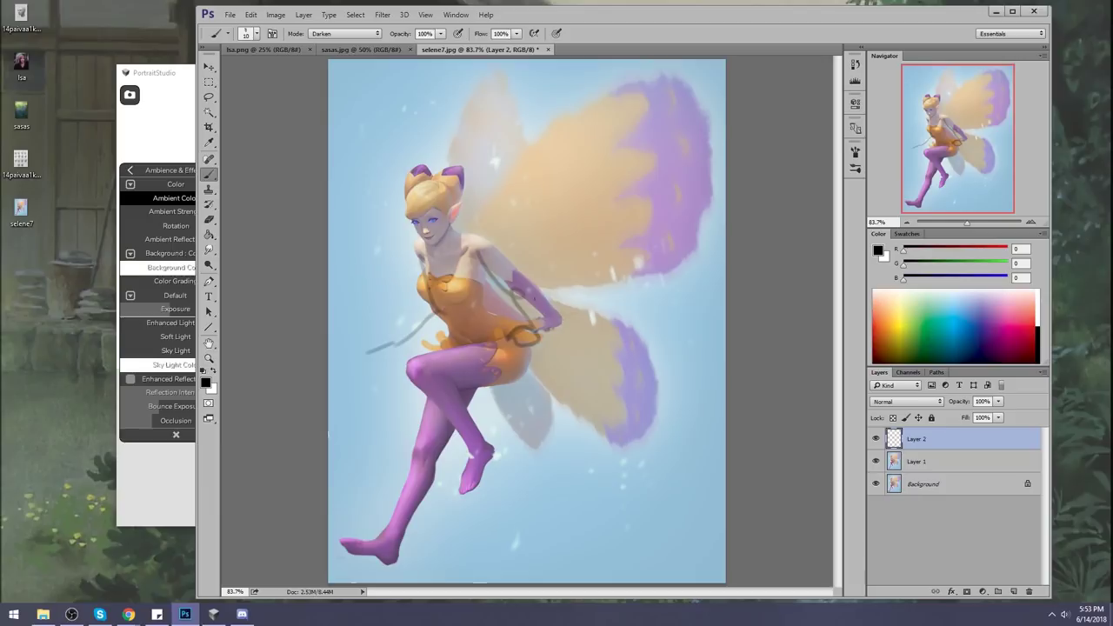
Lasso the near arm on the corrected painting layer and copy it to its own layer
click(935, 465)
key(l)
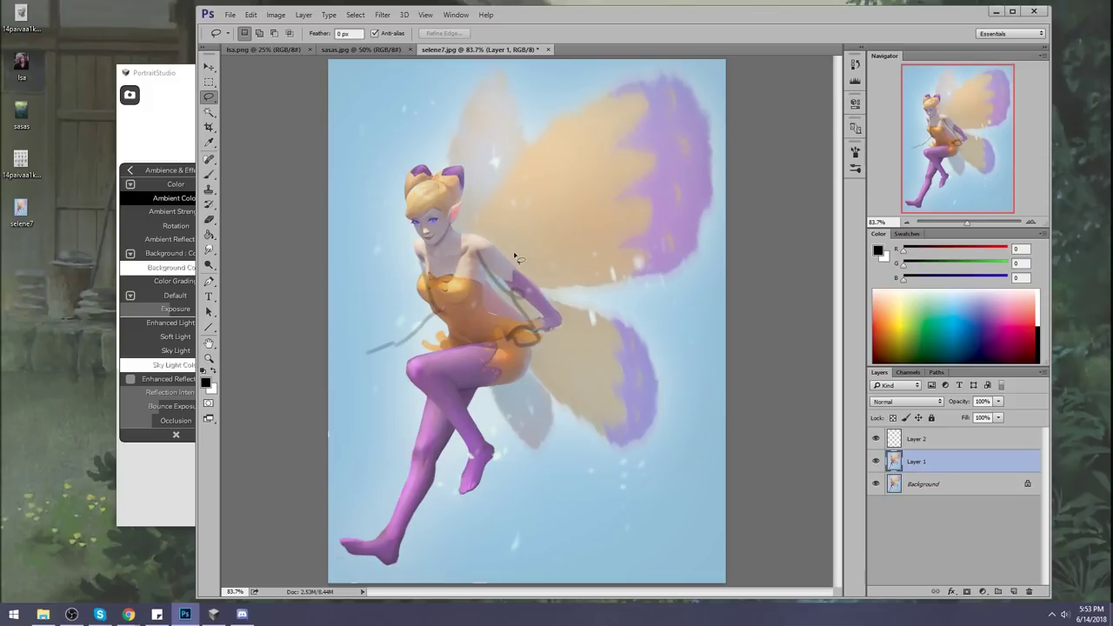
mouse_move(514, 251)
mouse_down()
mouse_move(471, 255)
mouse_move(536, 314)
mouse_move(551, 347)
mouse_move(564, 307)
mouse_move(518, 258)
mouse_up()
key(ctrl+j)
Rotate the copied arm about 14 degrees and shift it onto the sketched near-arm guide
key(v)
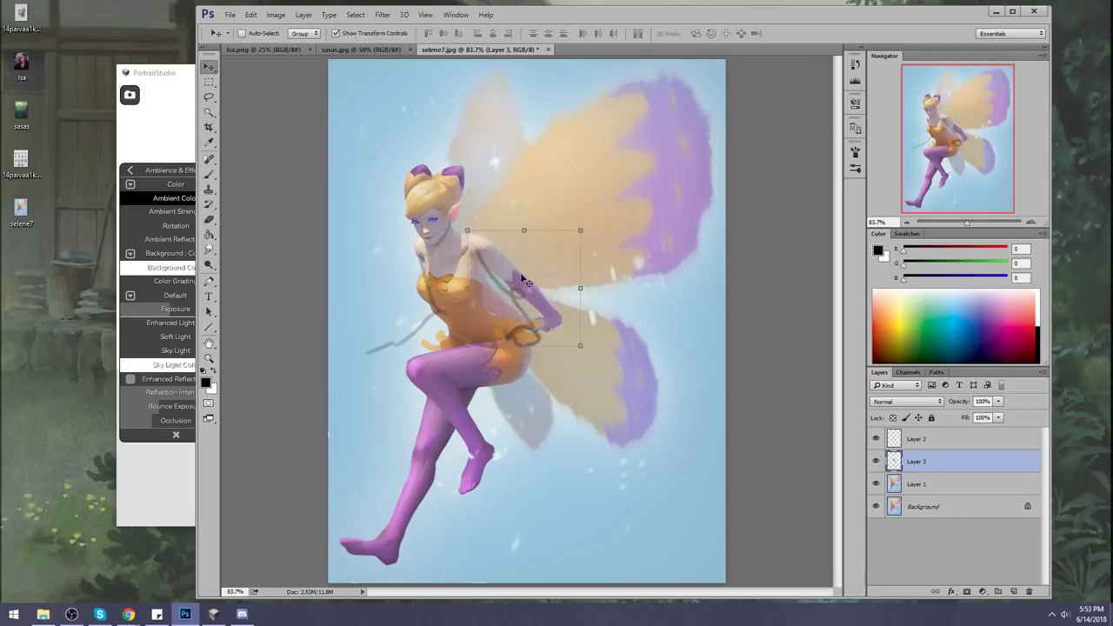
drag(549, 221, 565, 229)
drag(504, 256, 493, 270)
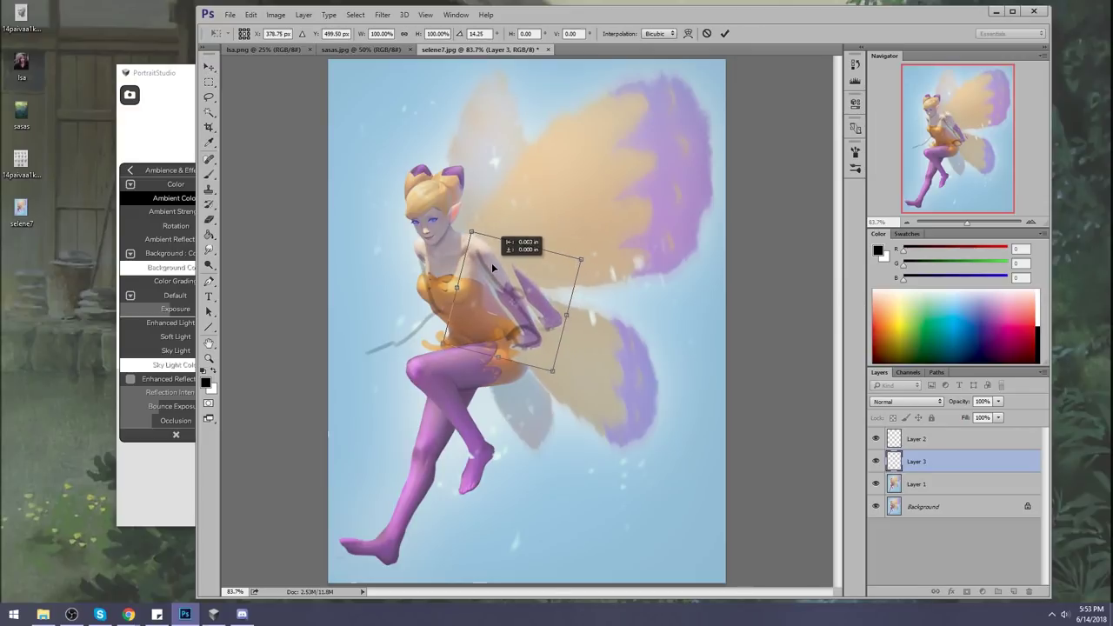
key(Escape)
key(Up)
key(Up)
key(Up)
key(Up)
key(Up)
key(Up)
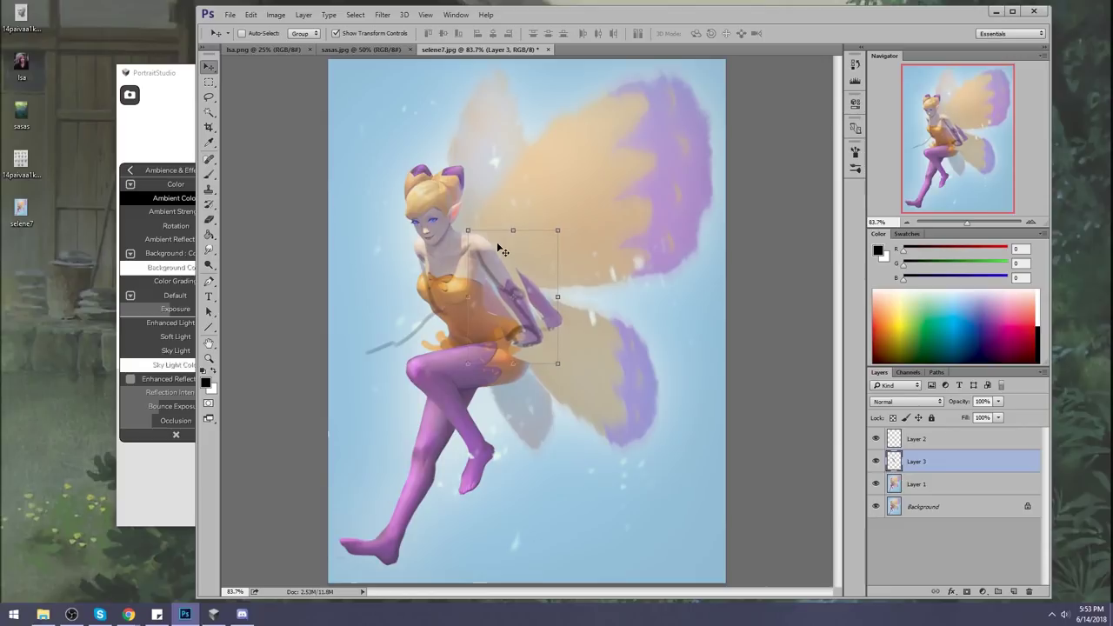
Lasso the copied forearm and hand, rotate them about 10 degrees, and move them in toward the hip
key(l)
mouse_move(540, 292)
mouse_down()
mouse_move(515, 283)
mouse_move(494, 293)
mouse_move(517, 329)
mouse_move(508, 341)
mouse_move(561, 355)
mouse_up()
key(v)
drag(520, 313, 524, 317)
key(ctrl+t)
drag(584, 374, 565, 358)
drag(525, 289, 515, 291)
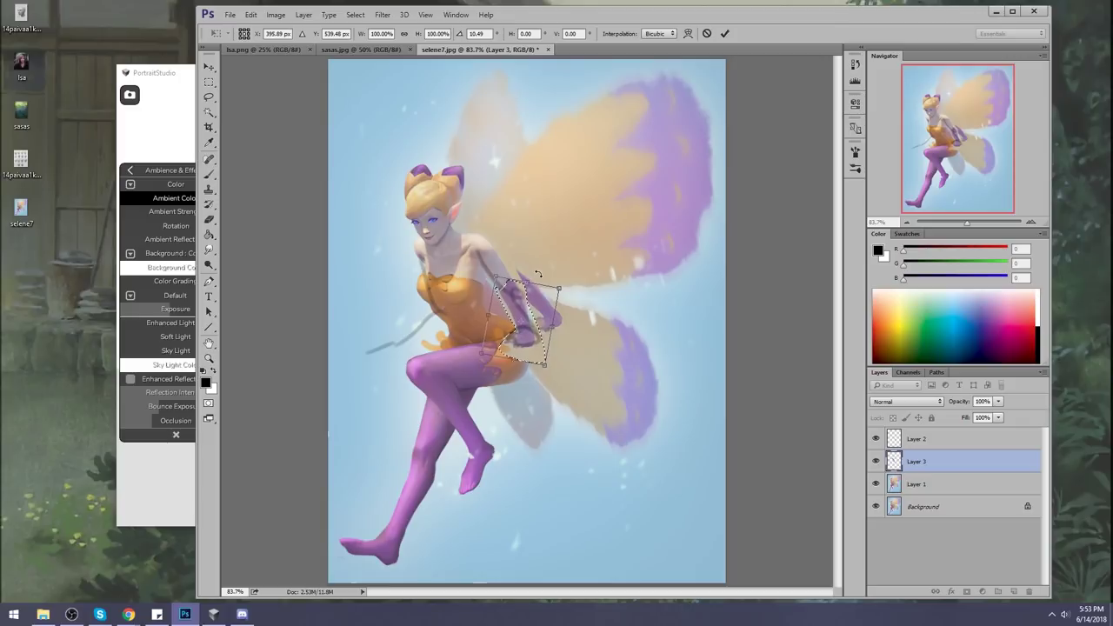
key(Return)
Hide the black guide sketch layer and deselect the forearm
key(alt+bracketright)
key(ctrl+comma)
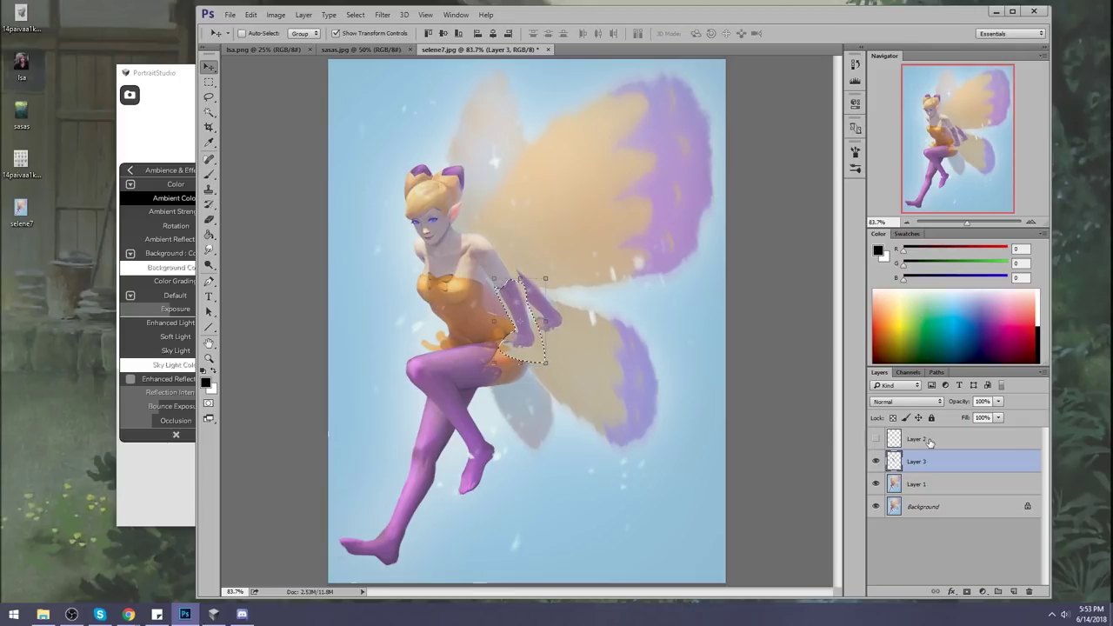
key(m)
right_click(520, 262)
click(532, 268)
Paint over the old forearm on the copied arm's layer with a sampled beige wing colour at brush size 40
key(b)
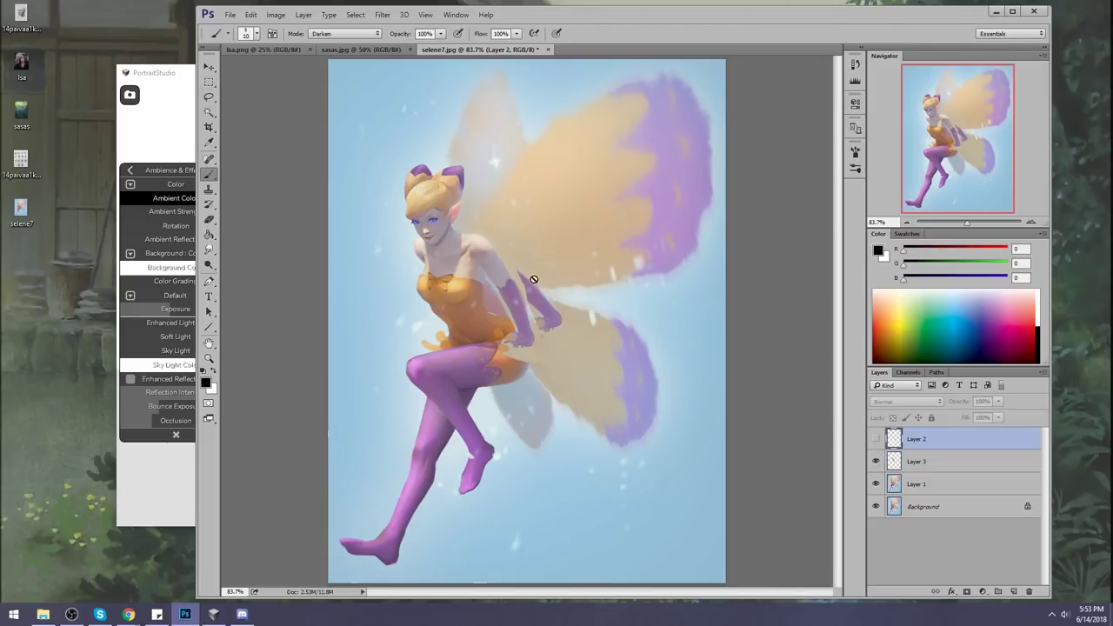
click(925, 468)
alt+click(483, 189)
key(bracketright)
key(bracketright)
mouse_move(526, 278)
mouse_down()
mouse_move(521, 248)
mouse_move(551, 319)
mouse_move(542, 313)
mouse_up()
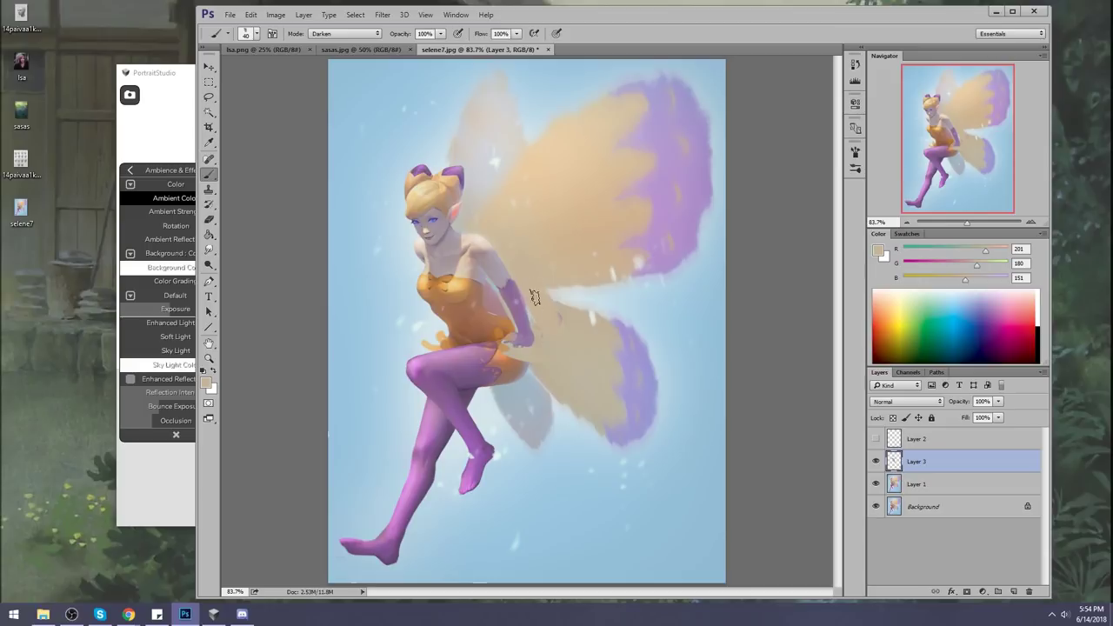
Hide the copied arm layer, make Layer 1 active, and set the brush blending mode to Normal
key(e)
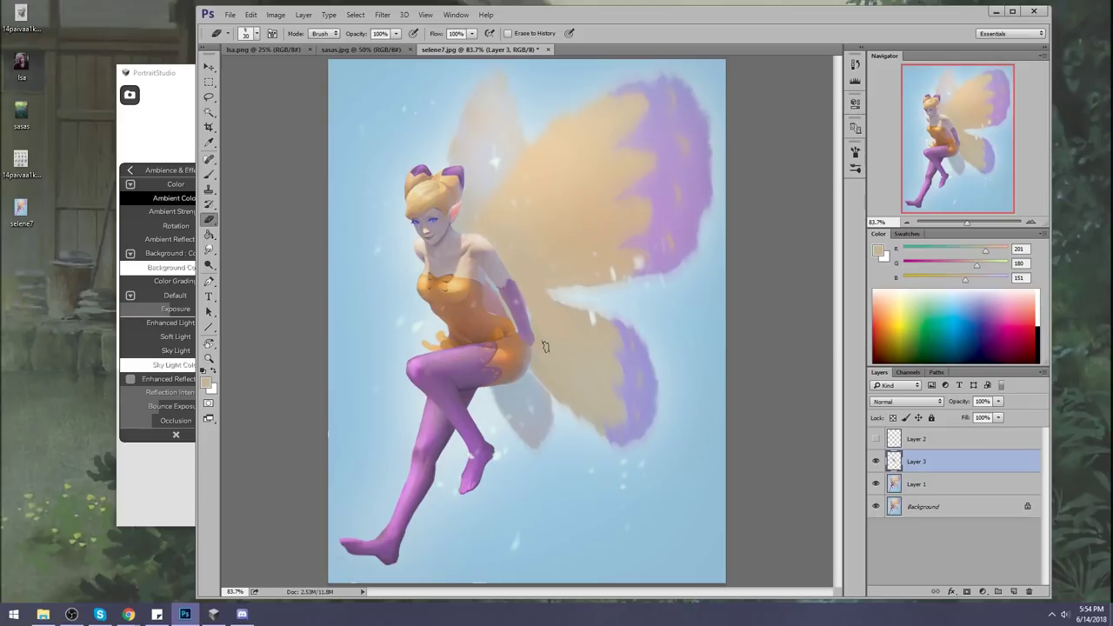
click(876, 462)
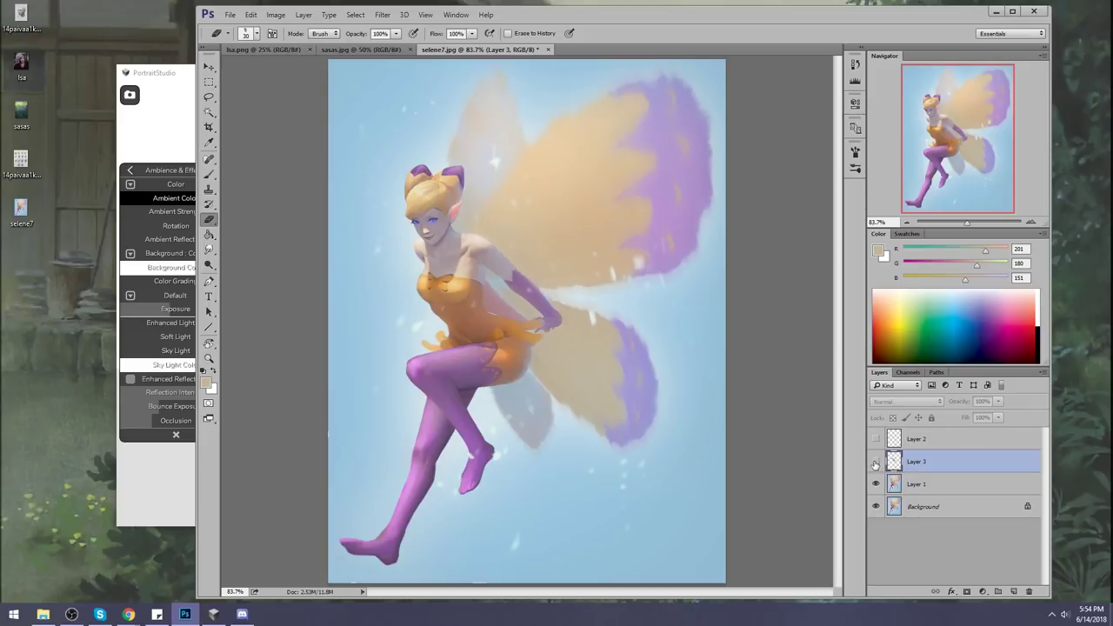
click(928, 491)
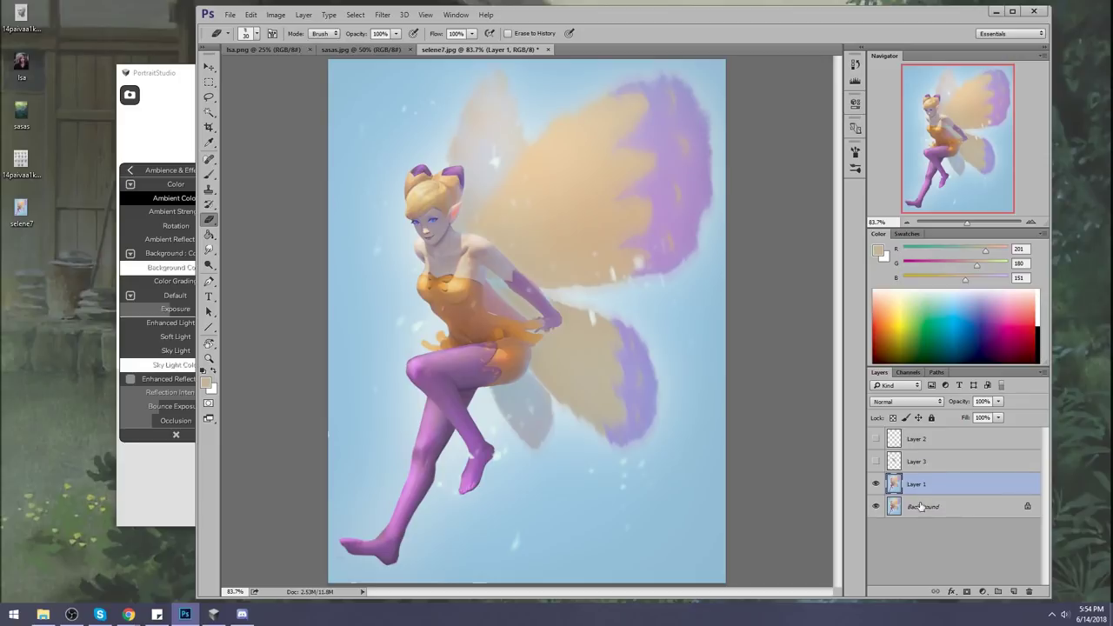
key(b)
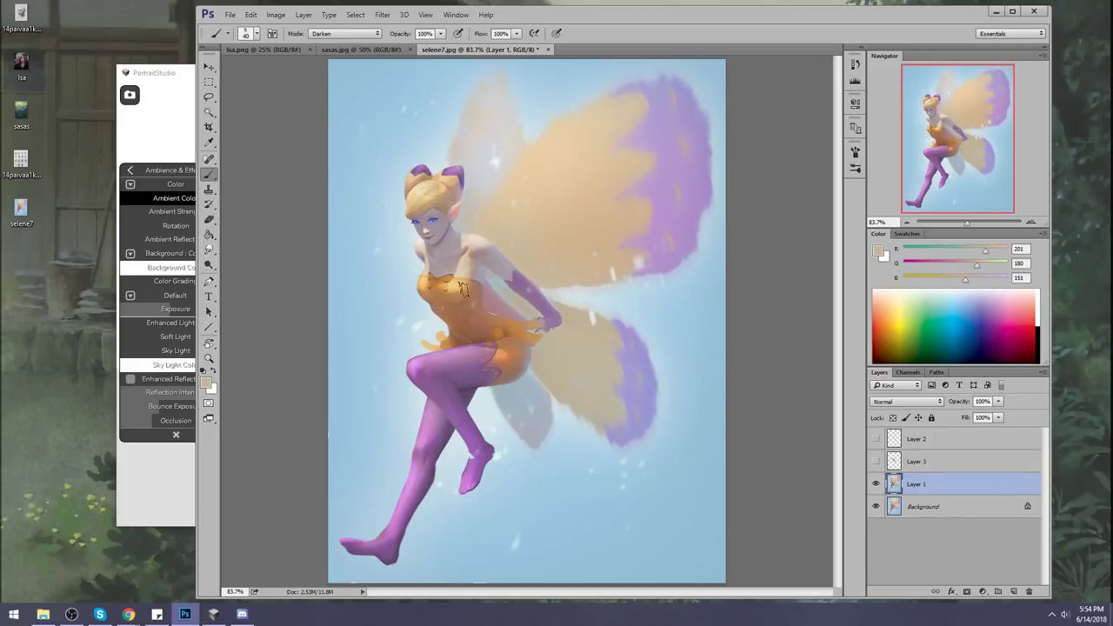
alt+click(516, 309)
mouse_move(516, 310)
mouse_down()
mouse_move(494, 292)
mouse_move(516, 311)
mouse_up()
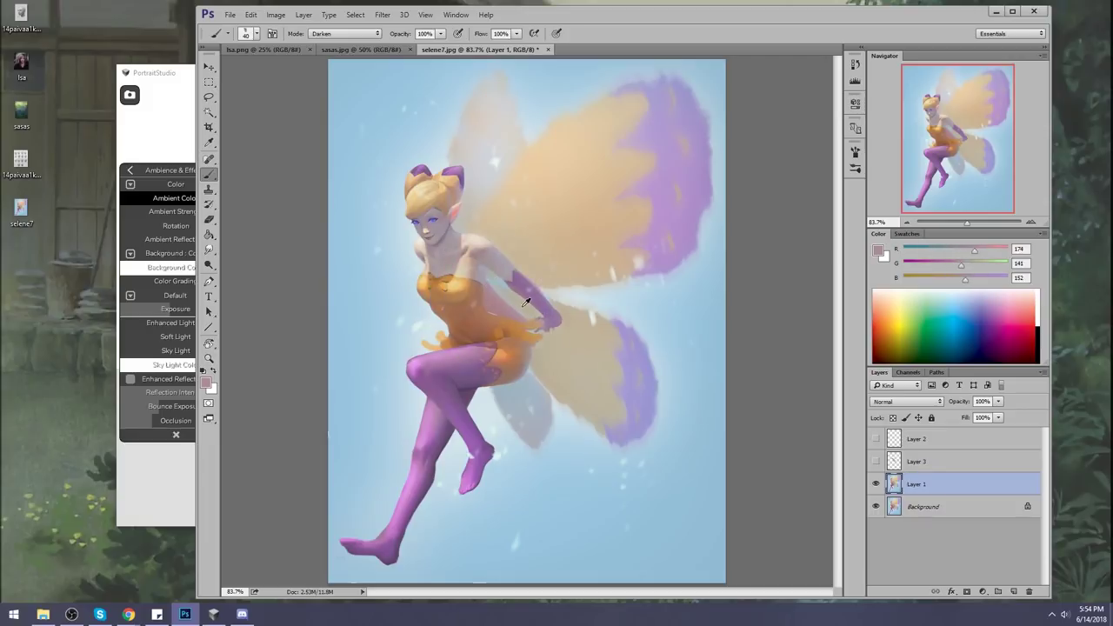
click(345, 33)
click(324, 43)
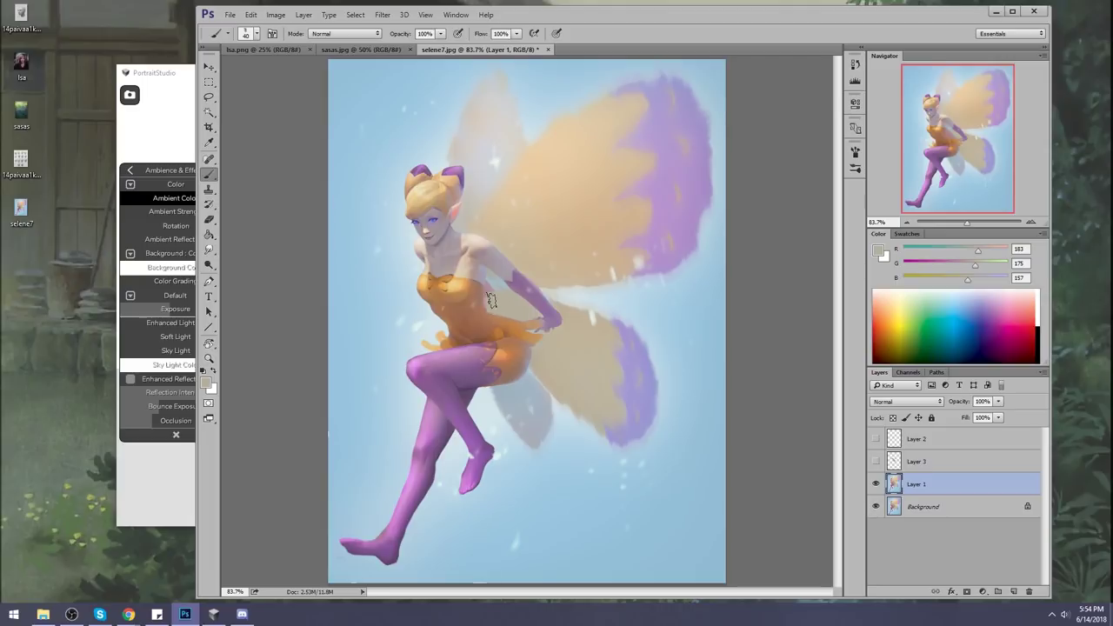
Repaint the gap between the waist and the near arm on Layer 1 with sampled colours, using a size 8 brush
key(bracketleft)
drag(500, 294, 495, 294)
alt+click(487, 299)
alt+click(494, 305)
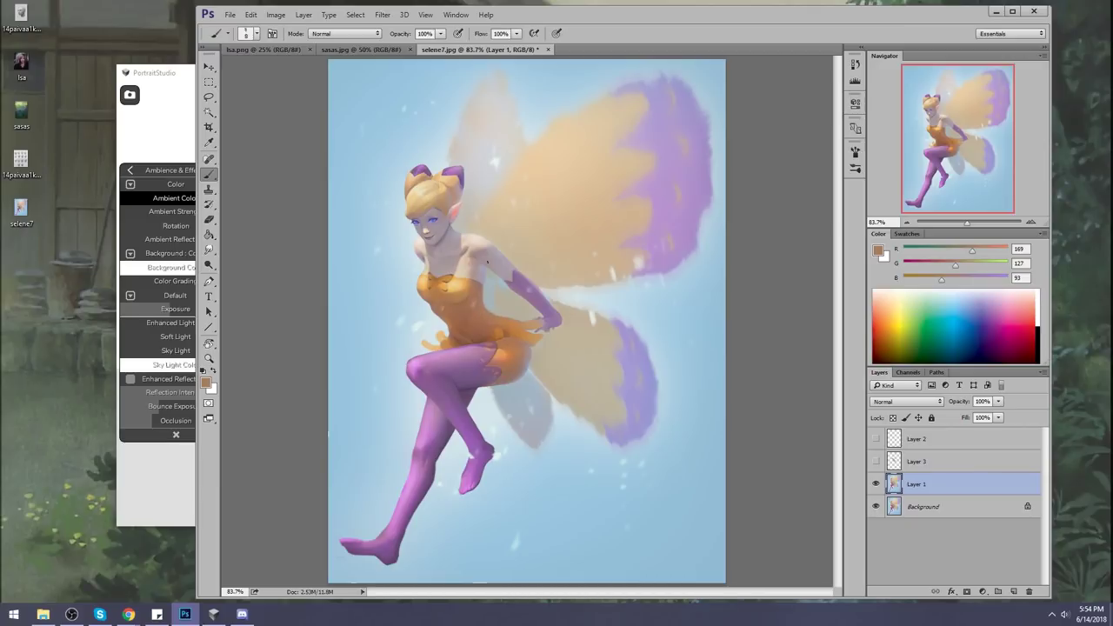
alt+click(494, 294)
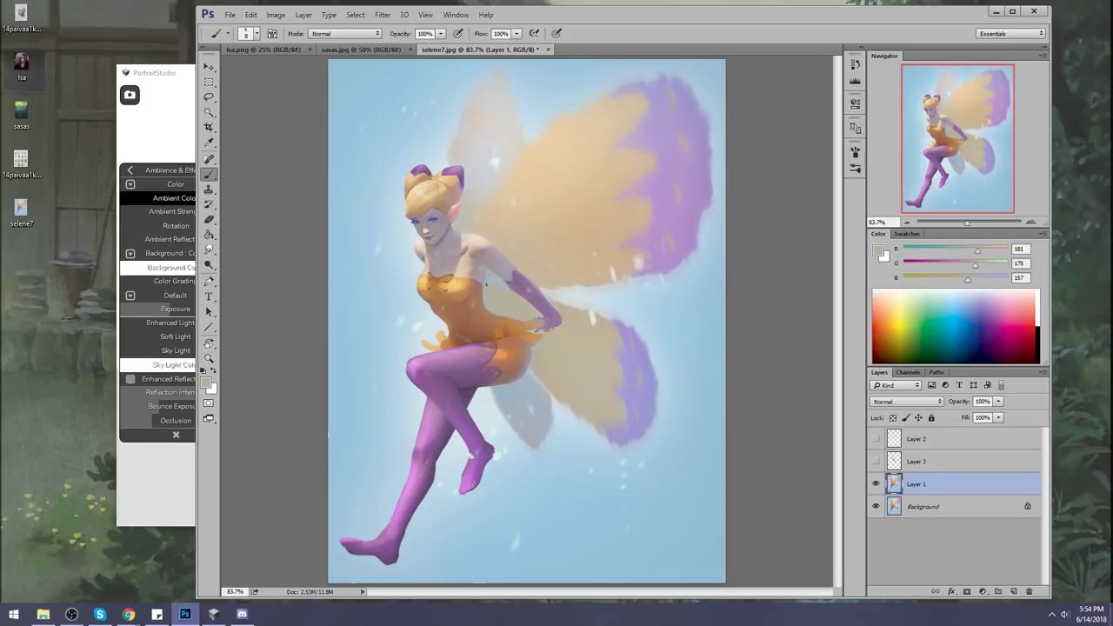
alt+click(485, 272)
alt+click(492, 280)
alt+click(489, 295)
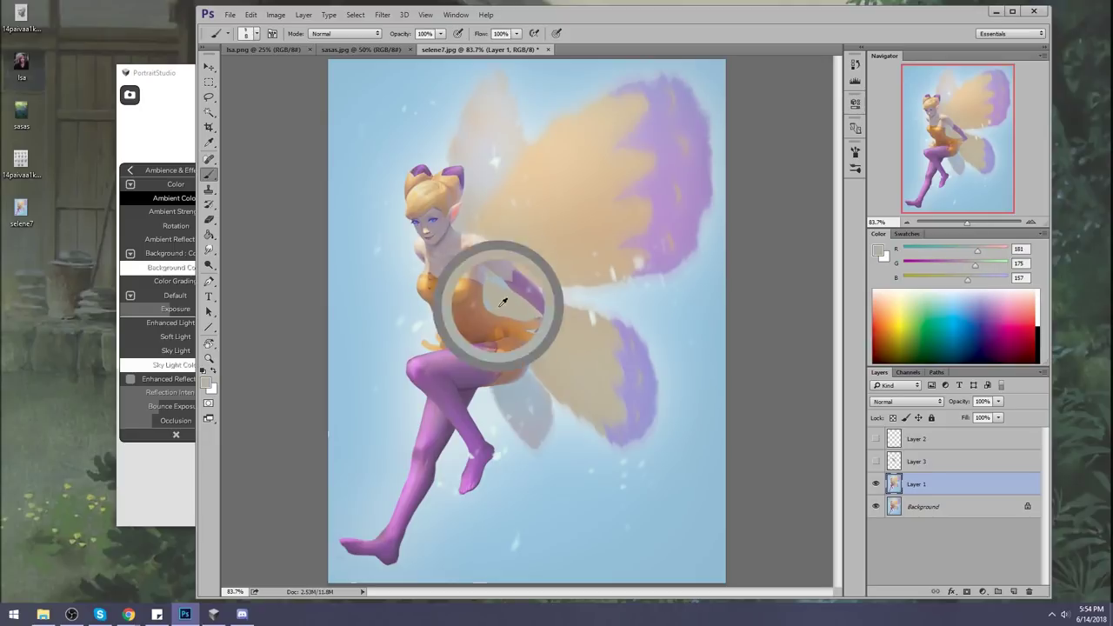
Show the copied near-arm layer and the black guide sketch layer again
drag(209, 250, 252, 260)
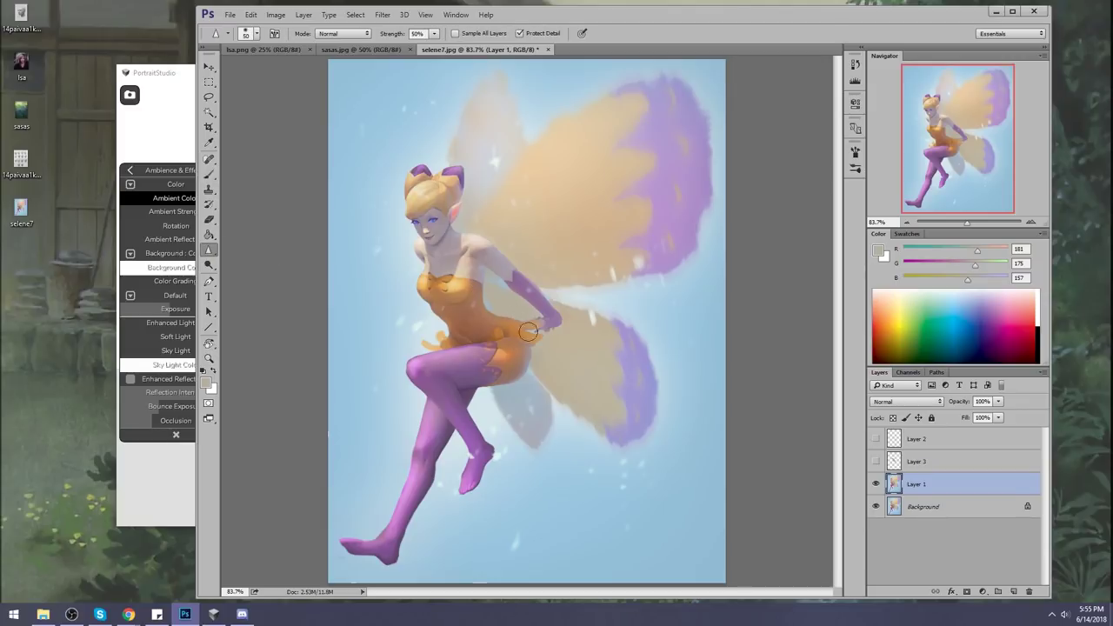
click(876, 462)
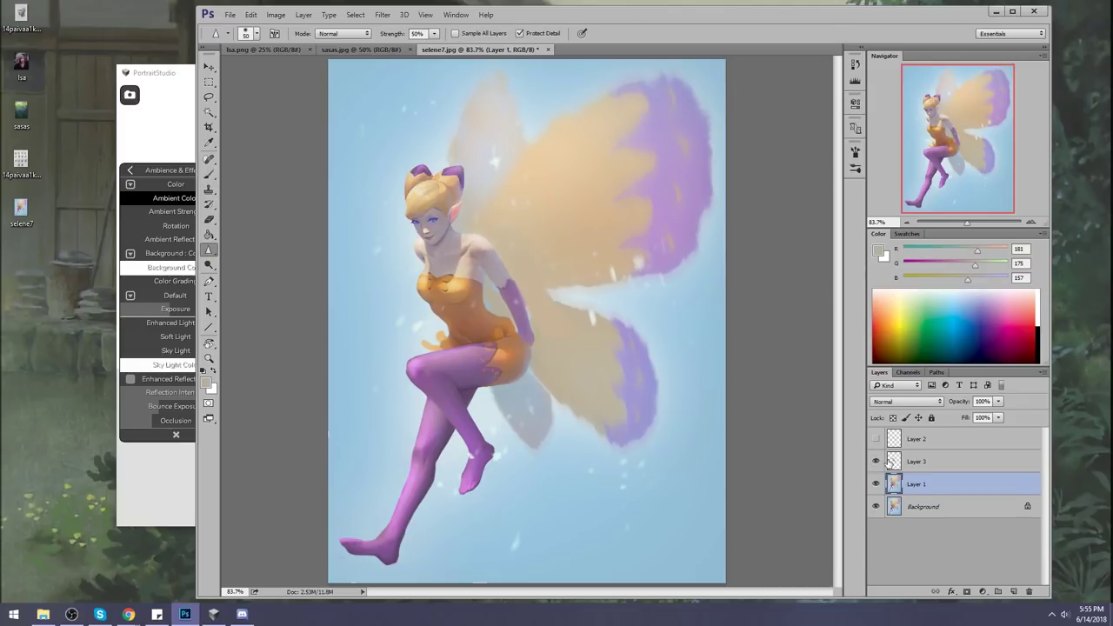
click(877, 440)
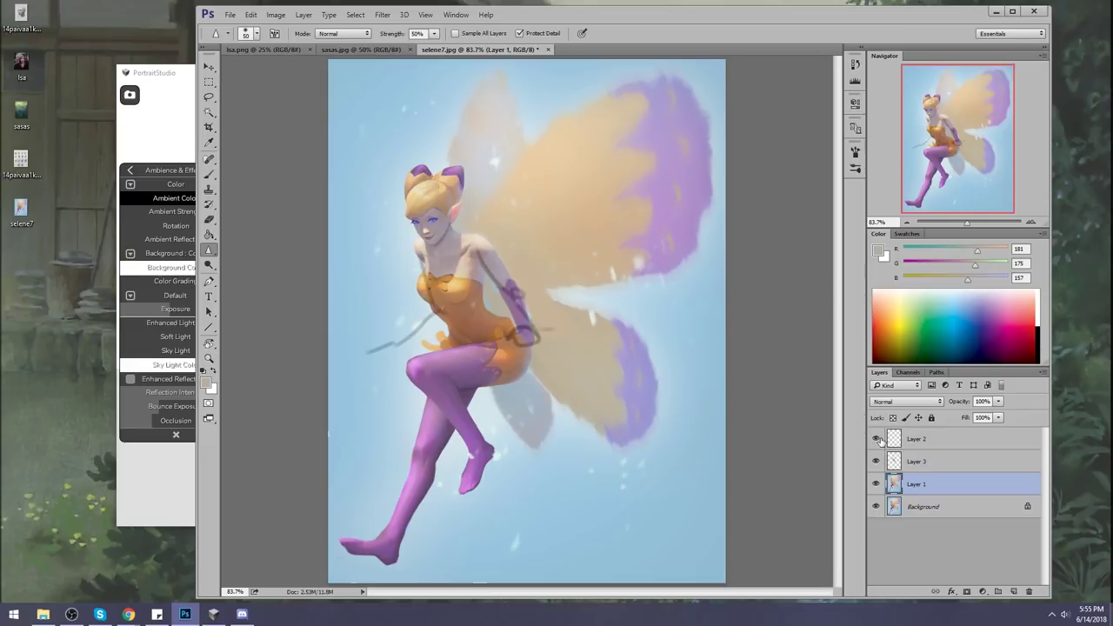
Duplicate the near-arm layer, then move and rotate the copy onto the sketched far-arm guide
click(922, 466)
ctrl+click(894, 461)
key(ctrl+j)
key(v)
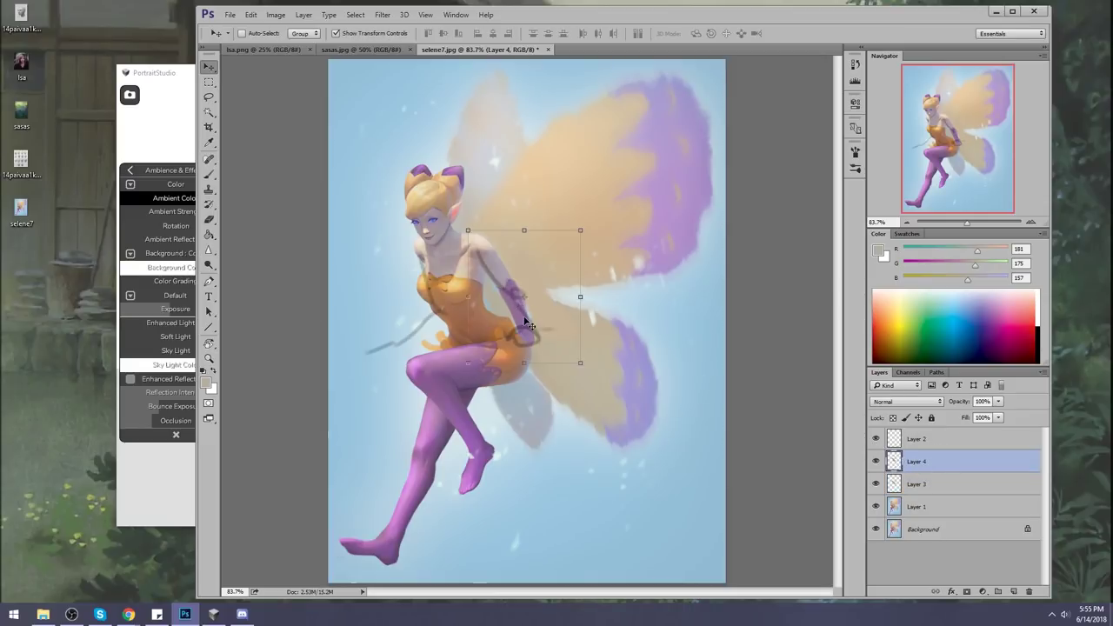
drag(526, 323, 424, 326)
click(409, 223)
mouse_move(409, 223)
mouse_down()
mouse_move(383, 248)
mouse_move(436, 313)
mouse_up()
click(724, 33)
Erase the parts of the far-arm copy overlapping the torso and leg, and lower the layer's fill to 69%
key(e)
mouse_move(427, 291)
mouse_down()
mouse_move(457, 304)
mouse_move(465, 263)
mouse_move(480, 268)
mouse_up()
click(999, 417)
drag(1000, 435, 983, 435)
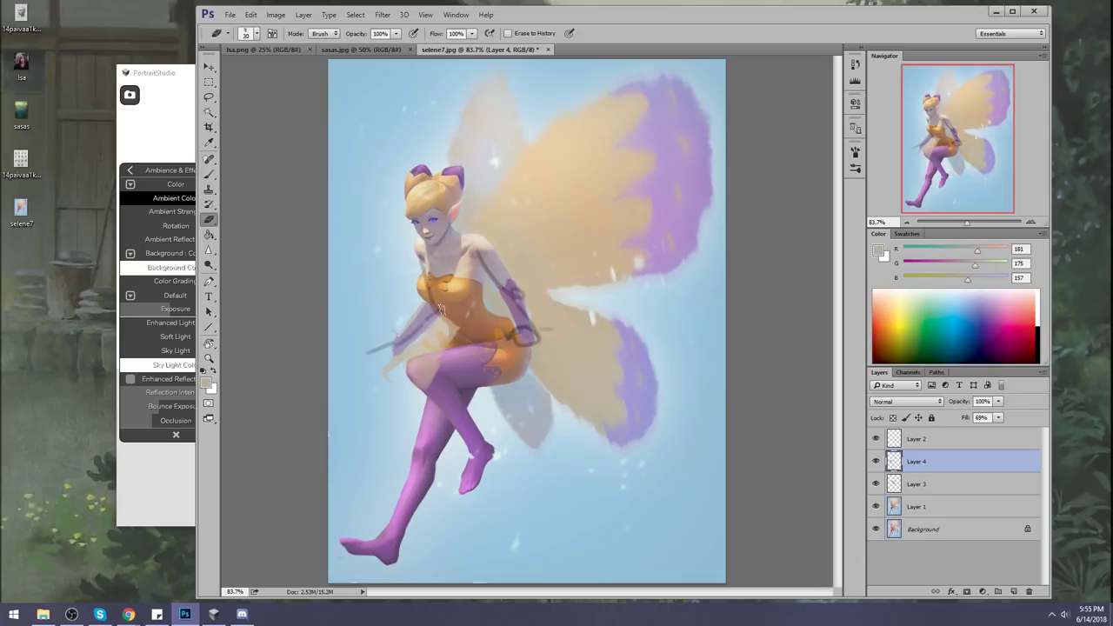
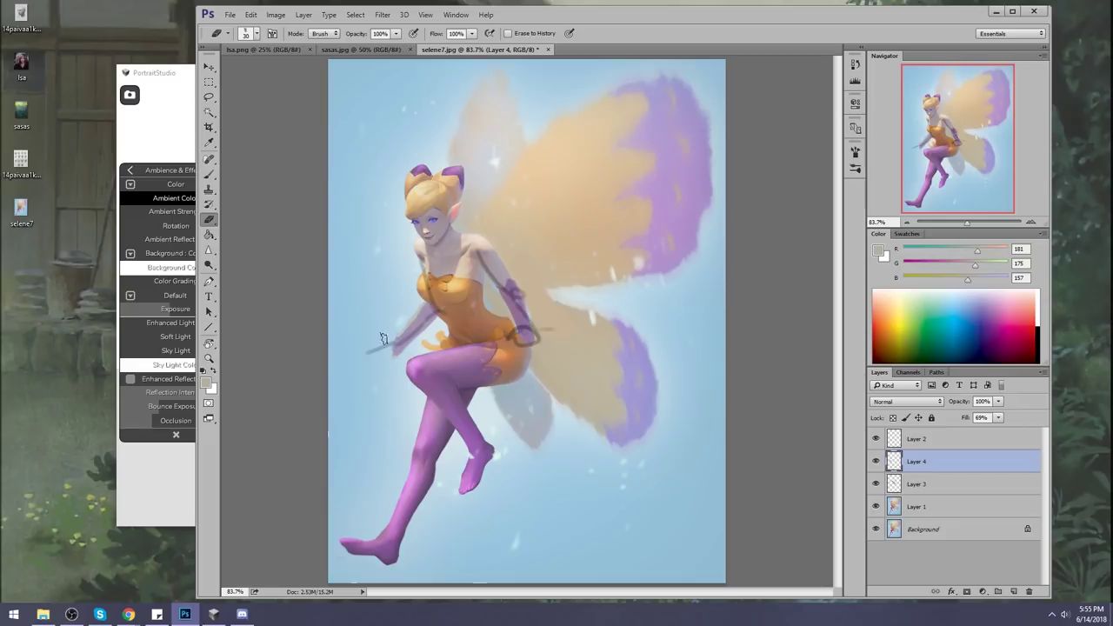
right_click(407, 297)
click(397, 311)
Hide the guide sketch layer and merge the far-arm copy down into the near-arm layer
click(876, 438)
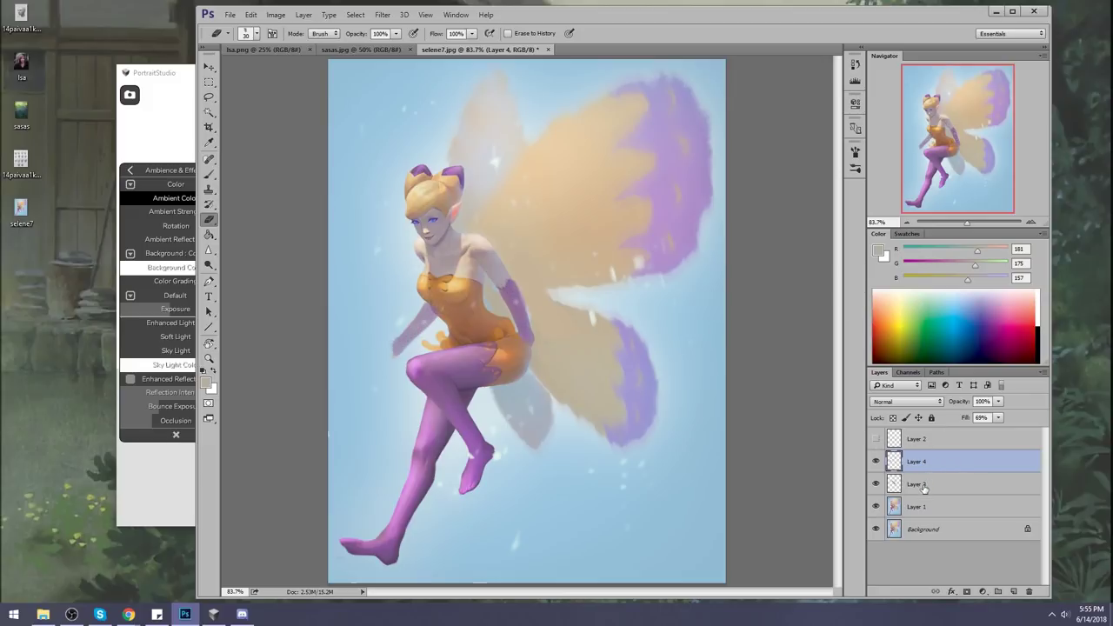
click(926, 487)
click(918, 463)
right_click(937, 469)
click(982, 421)
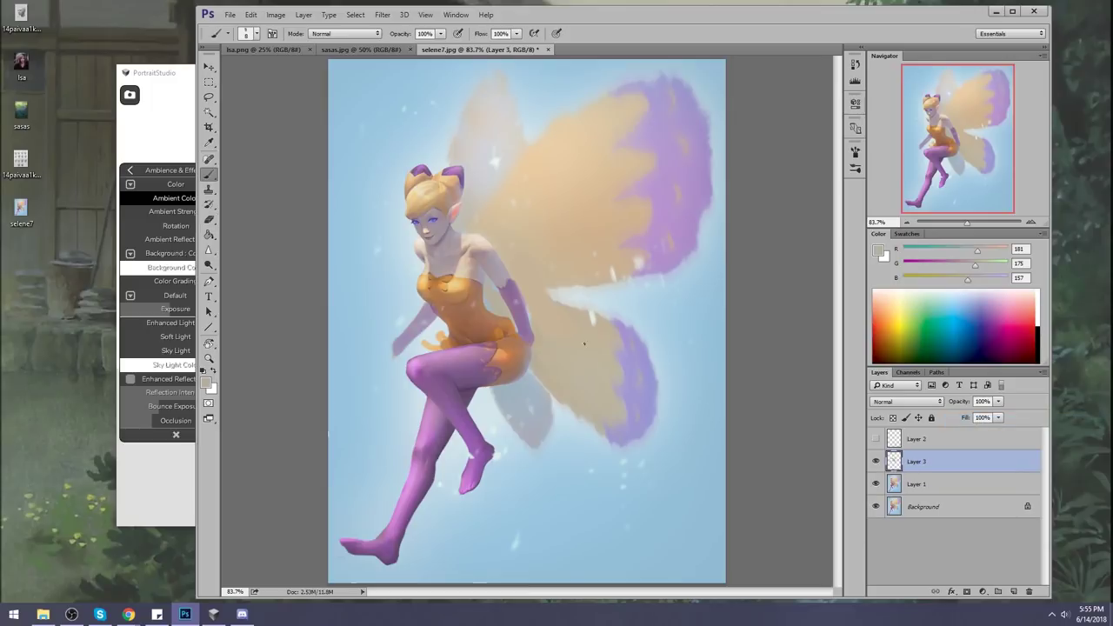
Sketch the near hand over the hip in black with a size 8 brush
right_click(599, 324)
click(715, 501)
click(796, 158)
alt+click(450, 166)
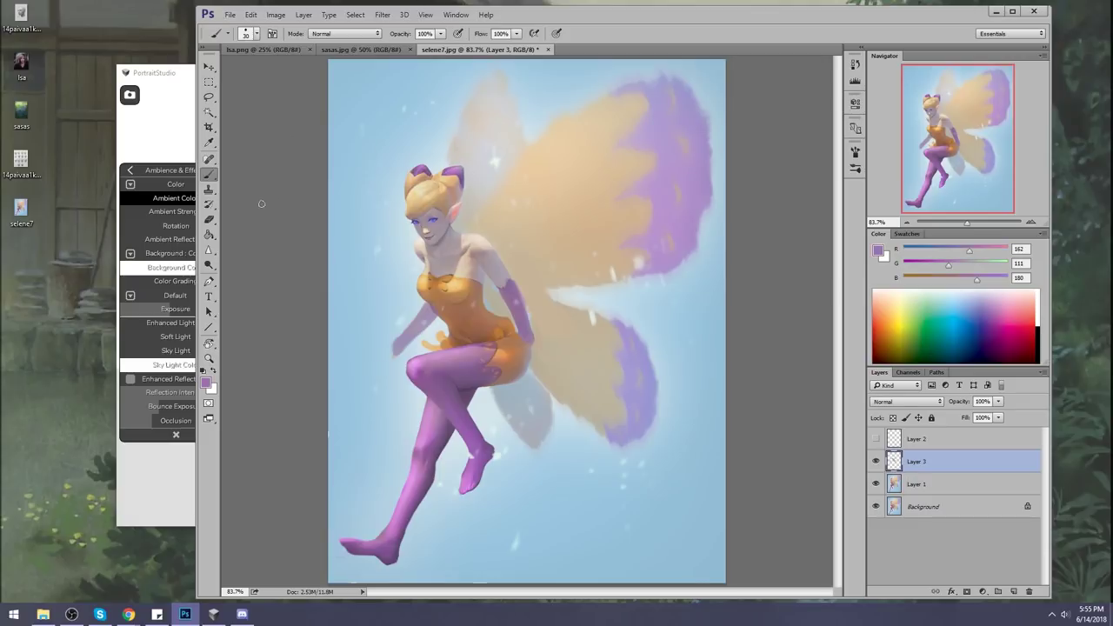
key(bracketleft)
click(964, 363)
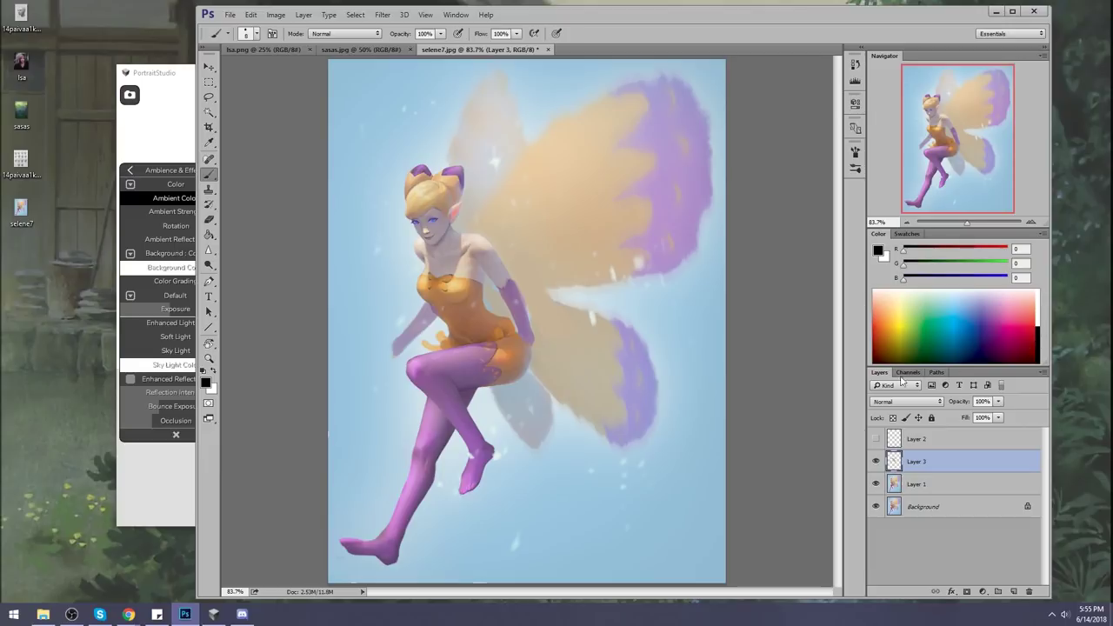
drag(513, 339, 540, 345)
Lasso the near-hand sketch, scale it to about 92%, nudge it left, and deselect it
key(l)
mouse_move(541, 333)
mouse_down()
mouse_move(518, 385)
mouse_move(522, 331)
mouse_up()
key(v)
drag(497, 380, 510, 366)
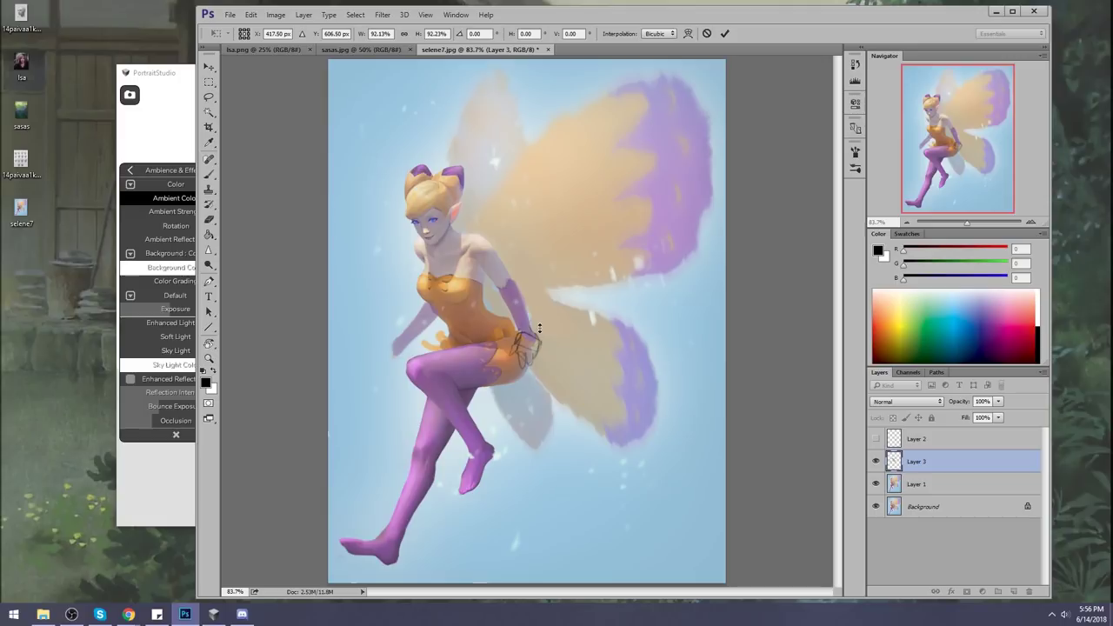
key(Left)
key(Left)
key(Left)
key(Left)
key(Return)
key(l)
right_click(507, 280)
click(556, 296)
Sketch the far hand in black at the end of the far forearm
key(b)
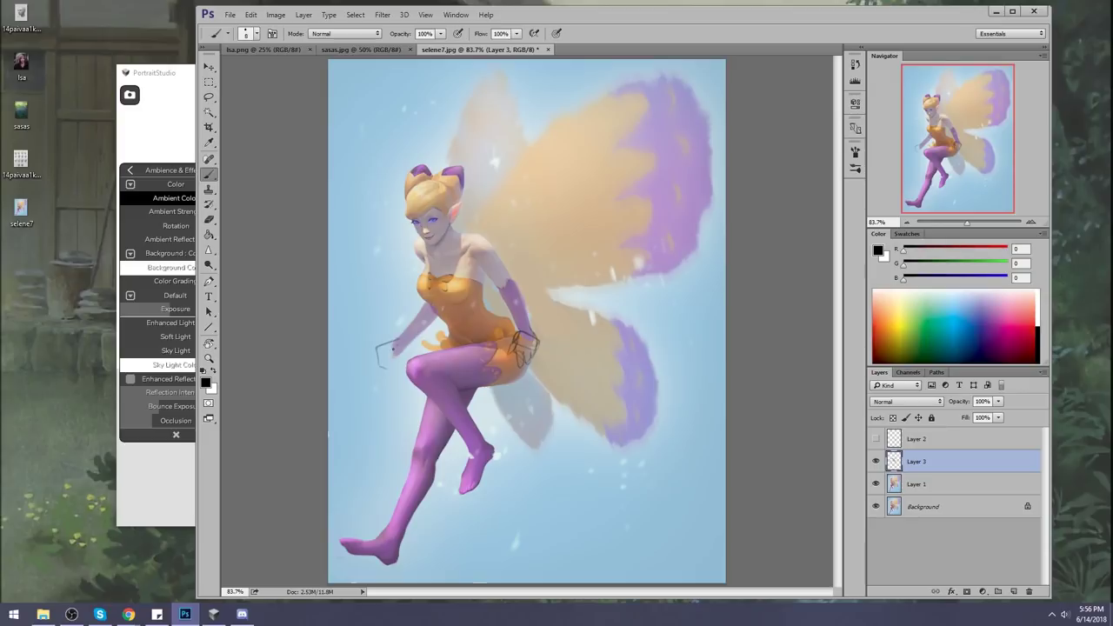
drag(387, 365, 398, 356)
Lasso the far-hand sketch, scale it to about 93%, nudge it up and right onto the wrist, and deselect it
key(l)
mouse_move(408, 348)
mouse_down()
mouse_move(363, 353)
mouse_move(400, 372)
mouse_move(367, 364)
mouse_move(373, 349)
mouse_up()
key(v)
key(ctrl+t)
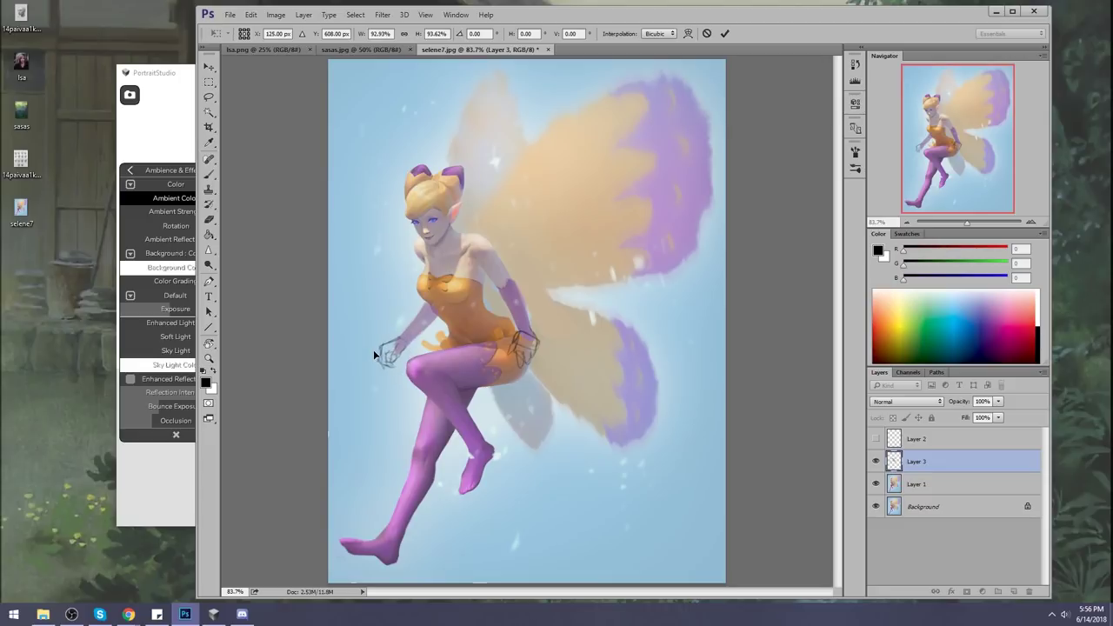
key(Right)
key(Right)
key(Right)
key(Right)
key(Up)
key(Up)
key(Up)
key(Up)
key(Up)
key(Up)
key(Right)
key(Right)
key(Right)
key(Right)
key(Down)
key(Return)
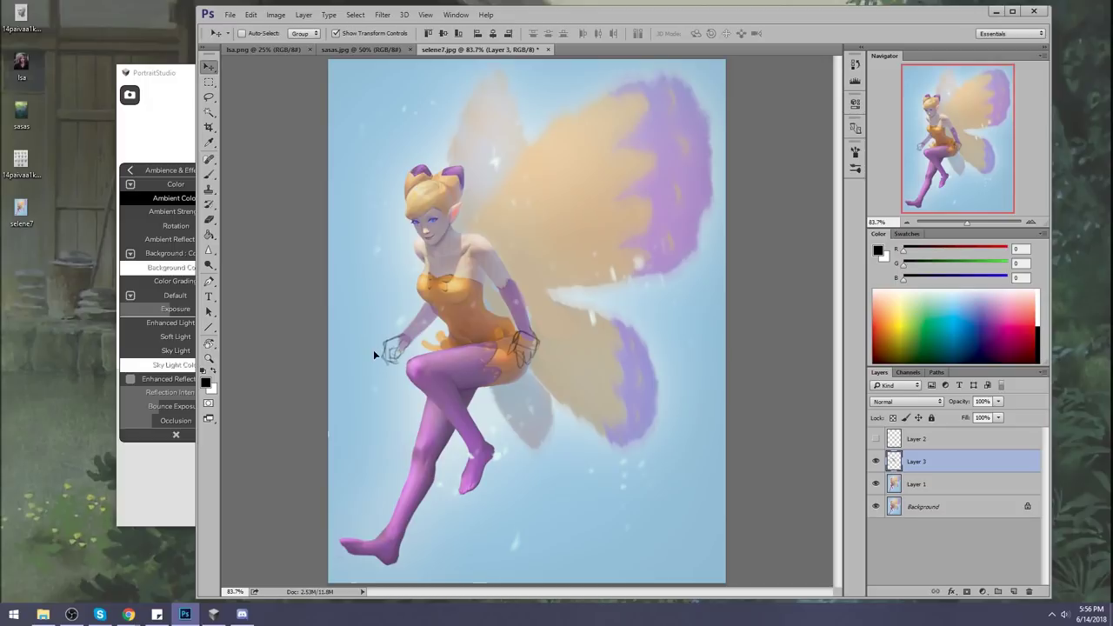
right_click(474, 283)
click(513, 296)
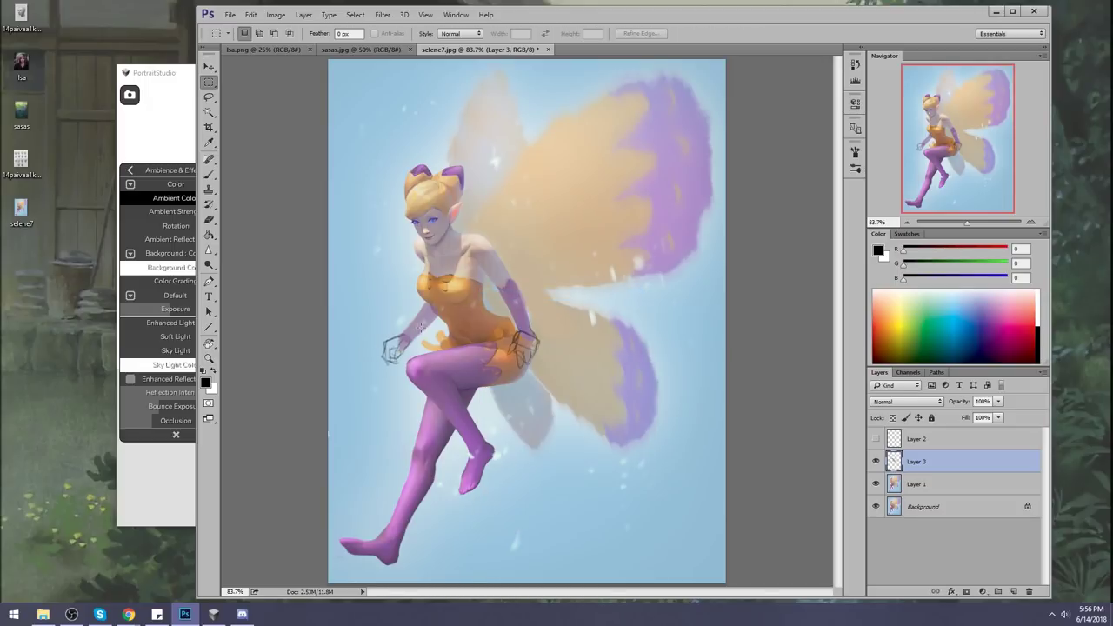
key(l)
mouse_move(419, 330)
mouse_down()
mouse_move(394, 322)
mouse_move(423, 342)
mouse_move(377, 384)
mouse_move(404, 302)
mouse_move(379, 364)
mouse_up()
key(v)
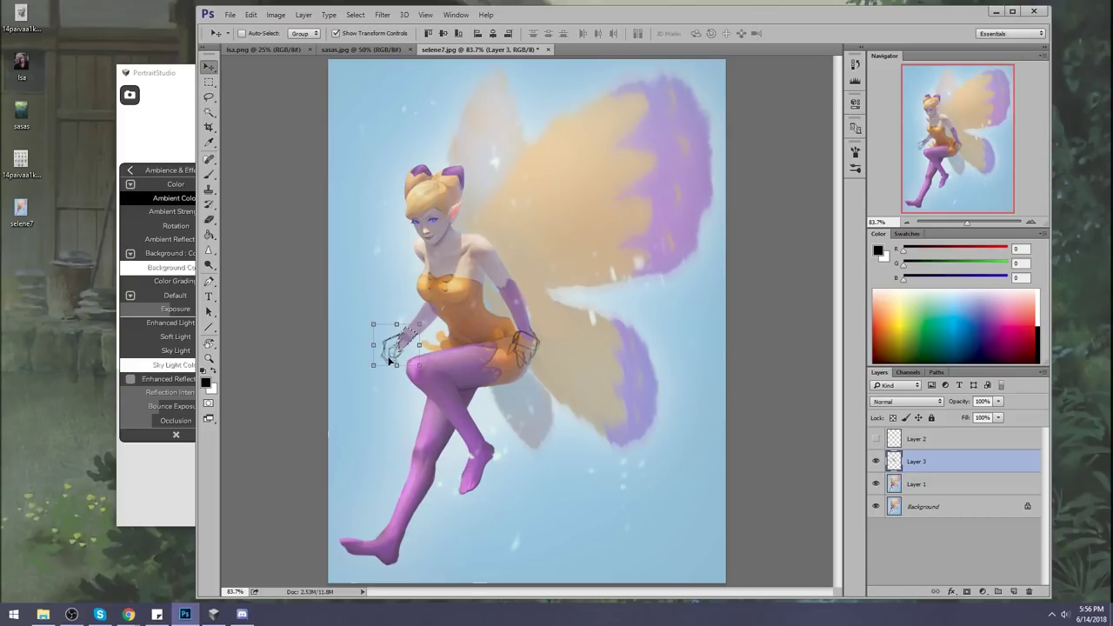
key(m)
right_click(457, 311)
click(487, 319)
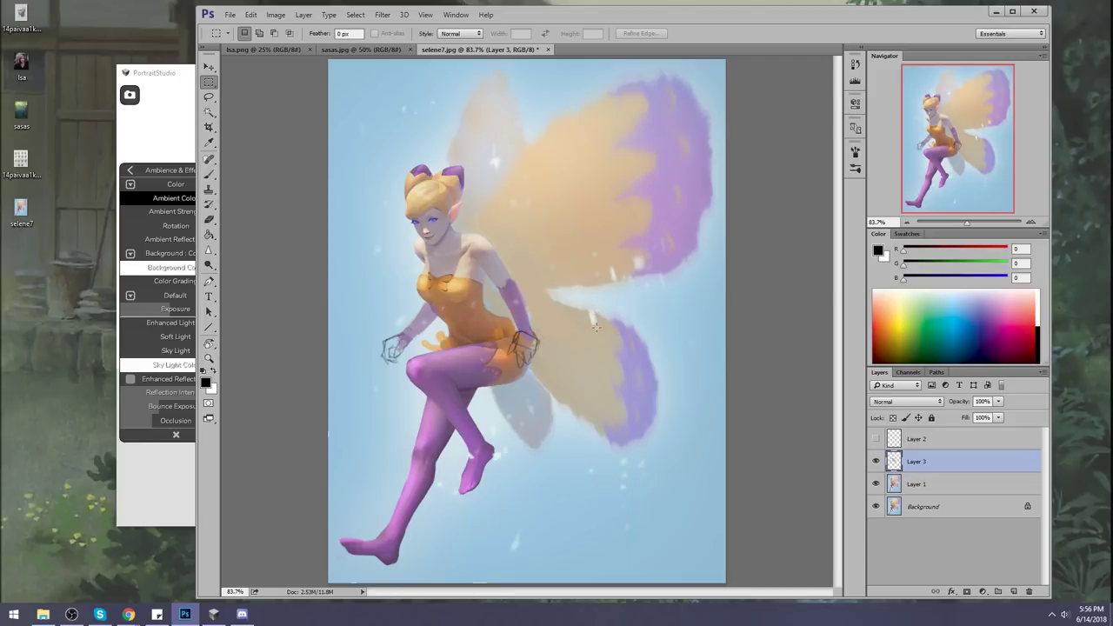
Merge the arms layer into Layer 1 and haze the lowest foot with sampled background blue, using a soft round brush at 500 px
right_click(952, 459)
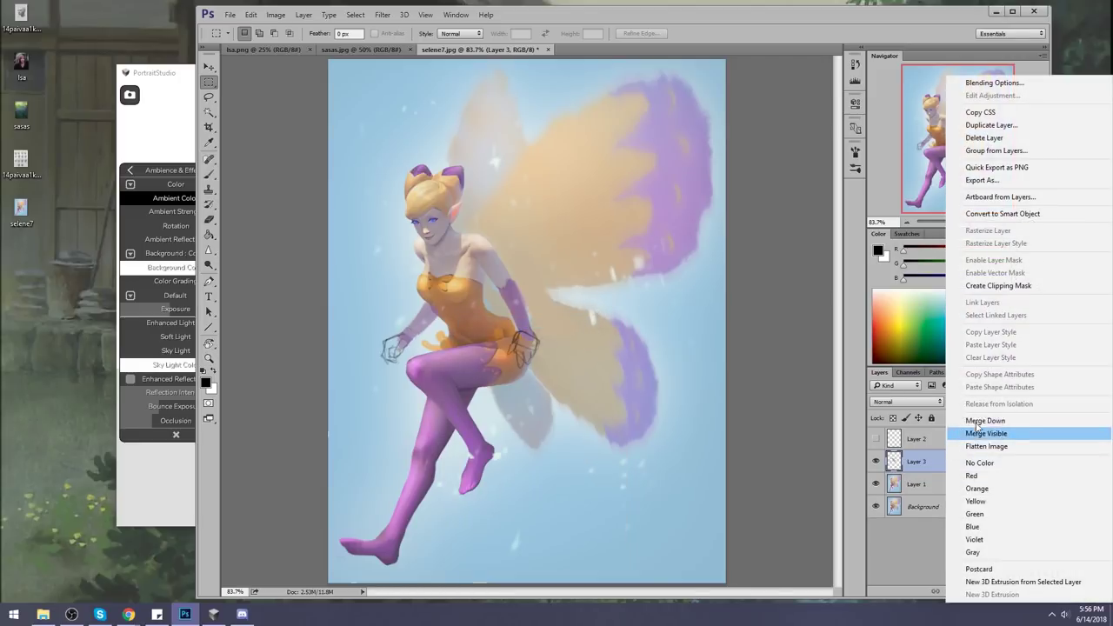
click(983, 423)
key(b)
alt+click(442, 518)
right_click(449, 518)
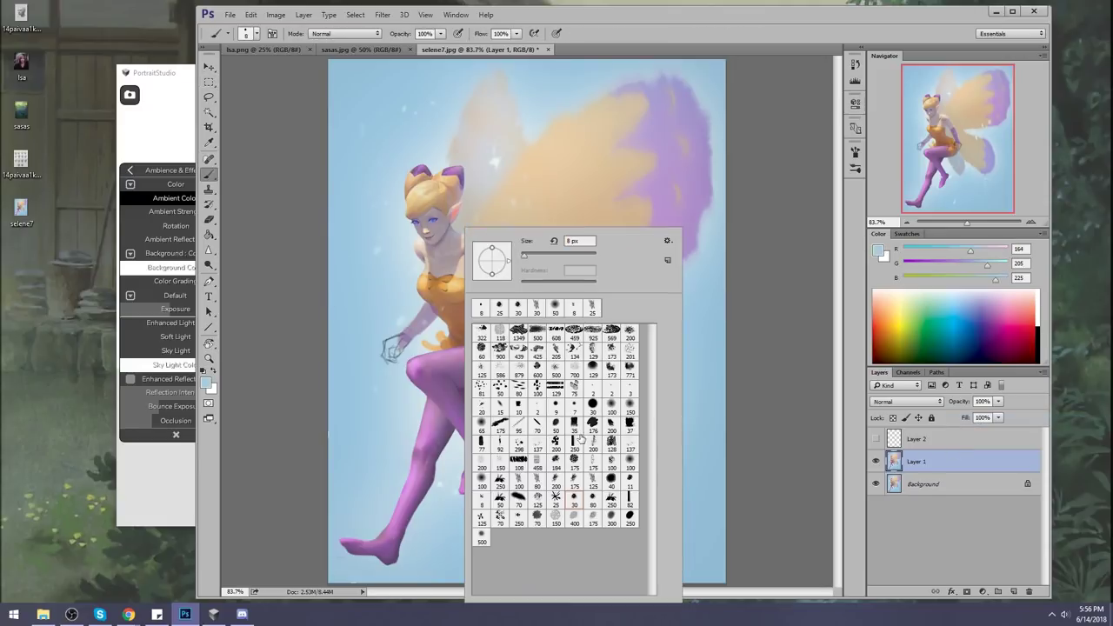
click(611, 407)
key(bracketright)
key(bracketright)
key(bracketright)
key(bracketright)
key(bracketright)
key(bracketright)
key(bracketright)
key(bracketright)
key(bracketright)
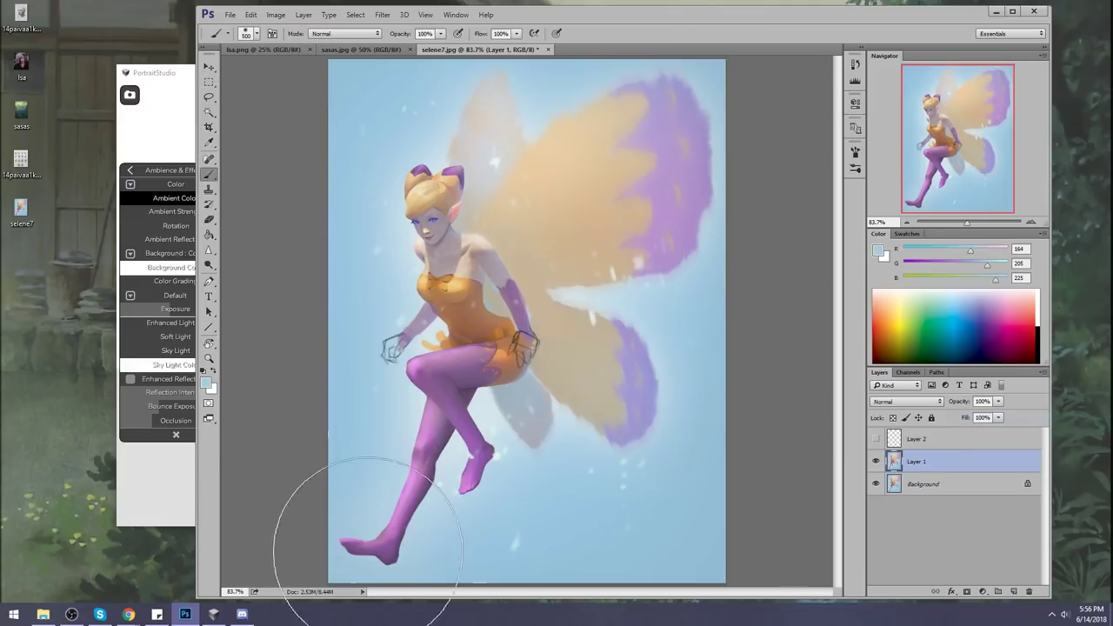
click(364, 548)
key(bracketleft)
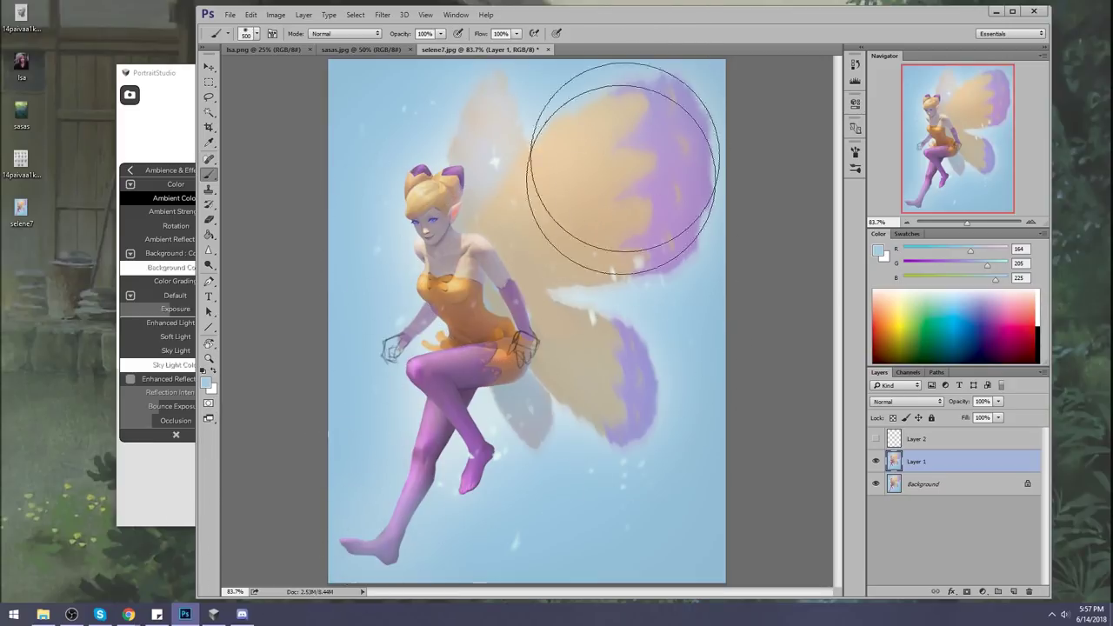
Open Liquify on the fairy's face and set the warp brush size to 10
key(z)
drag(356, 179, 487, 244)
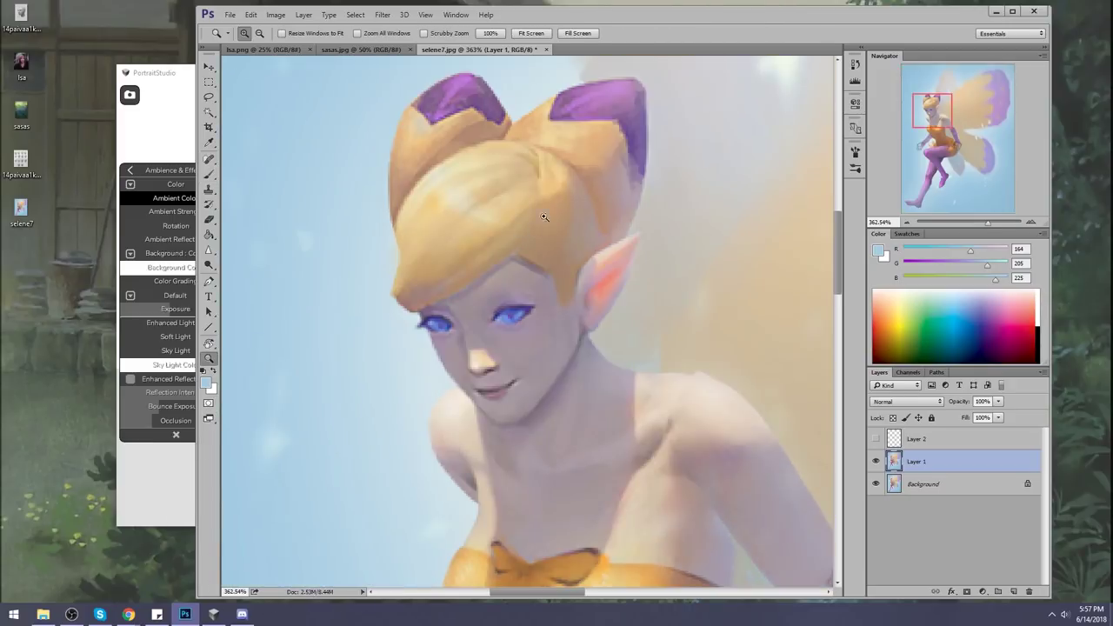
click(383, 15)
click(409, 107)
drag(463, 184, 520, 225)
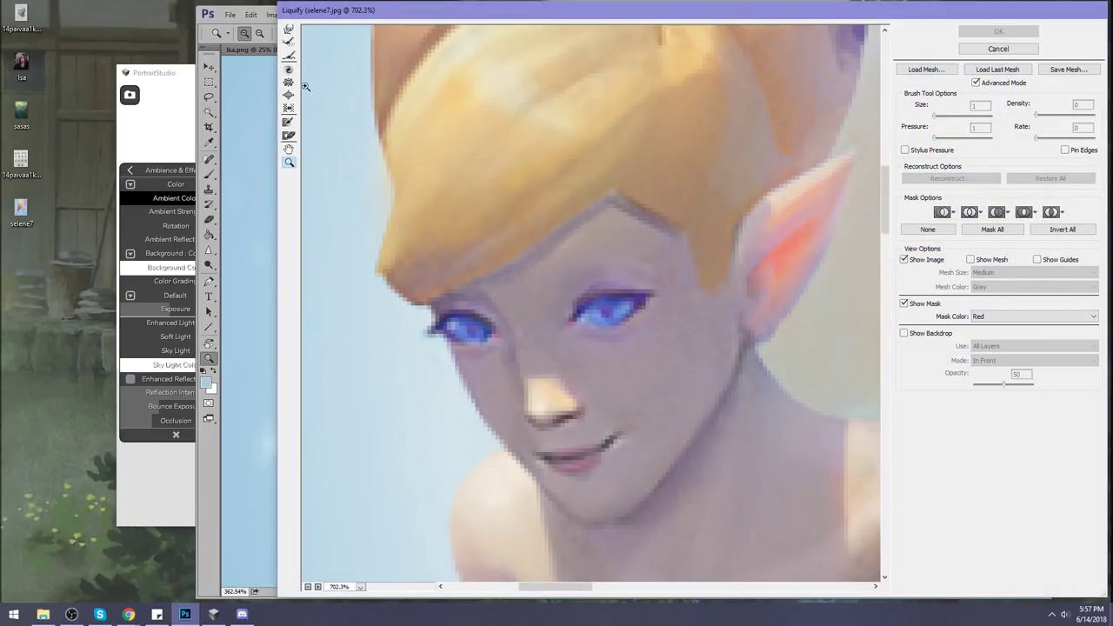
key(bracketleft)
key(bracketleft)
key(bracketleft)
key(bracketleft)
key(bracketleft)
key(bracketleft)
key(bracketleft)
key(bracketleft)
key(bracketleft)
key(bracketleft)
key(bracketleft)
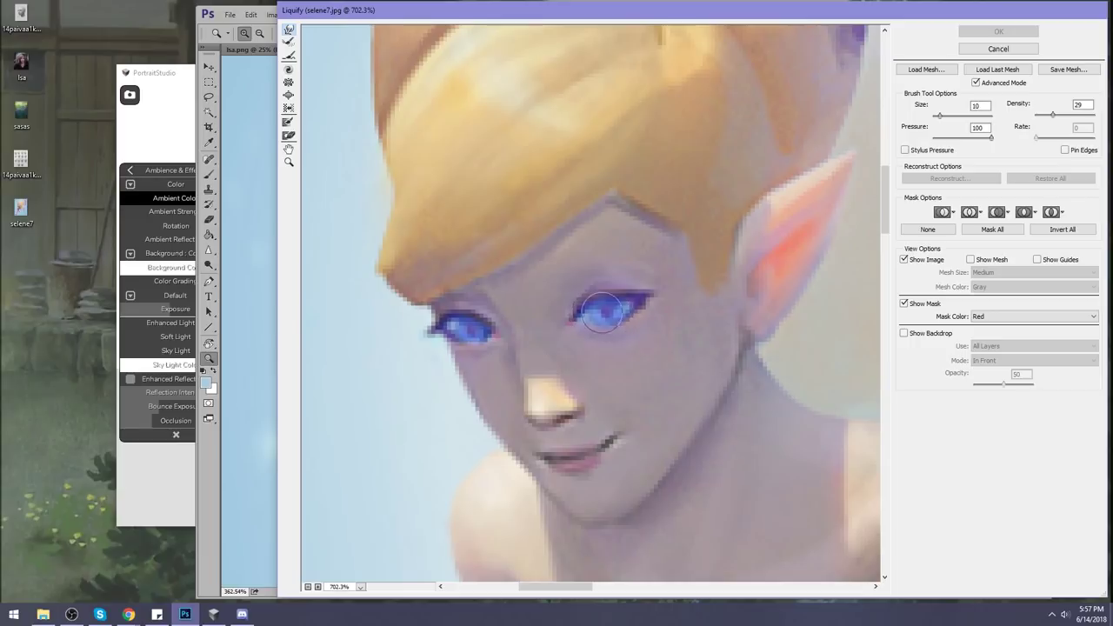
Shift both irises slightly toward the ear side, pull the near eye's outer corner inward, and apply the warp
drag(609, 311, 614, 311)
drag(477, 332, 483, 330)
mouse_move(646, 299)
mouse_down()
mouse_move(615, 311)
mouse_move(630, 307)
mouse_up()
click(999, 32)
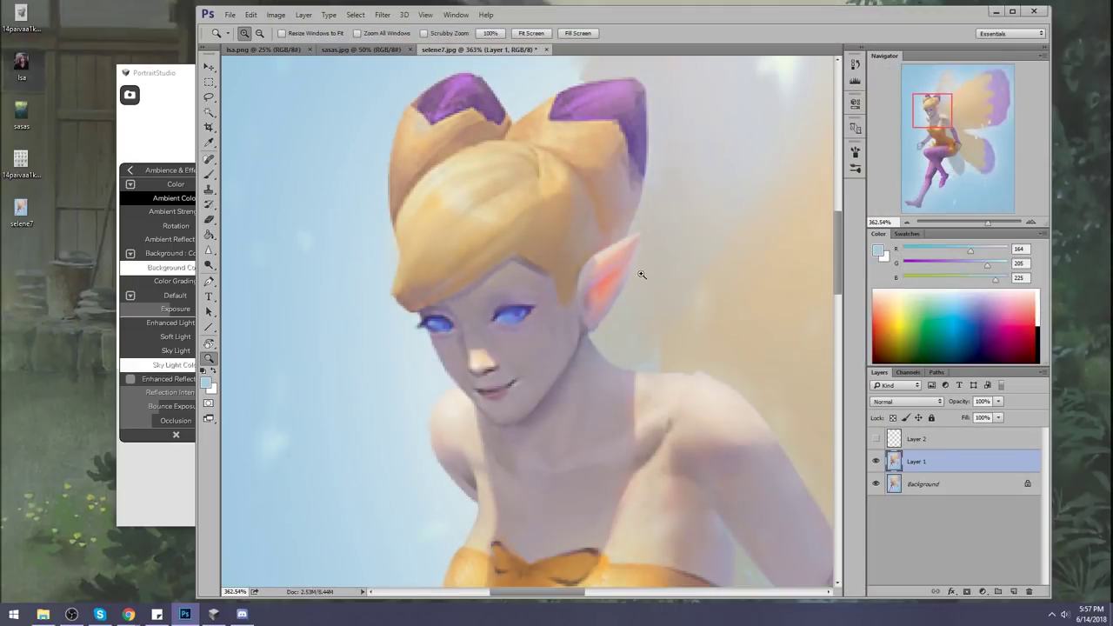
key(ctrl+0)
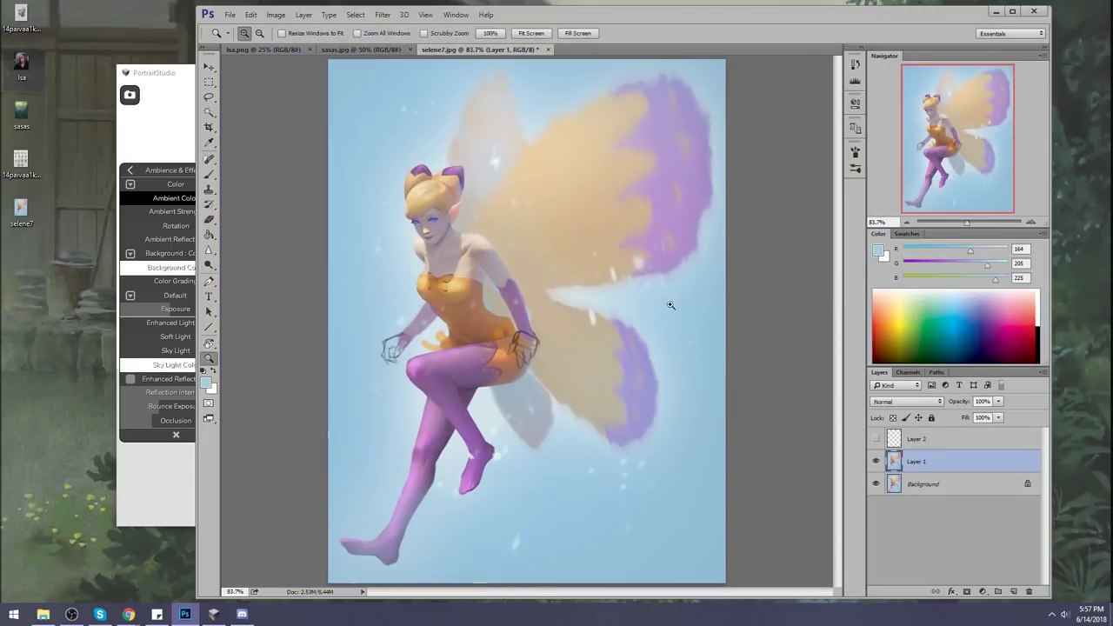
Try tilting the upper body by lassoing the torso, head and wings, copying them to a new layer, and rotating the copy 9.7° clockwise
key(b)
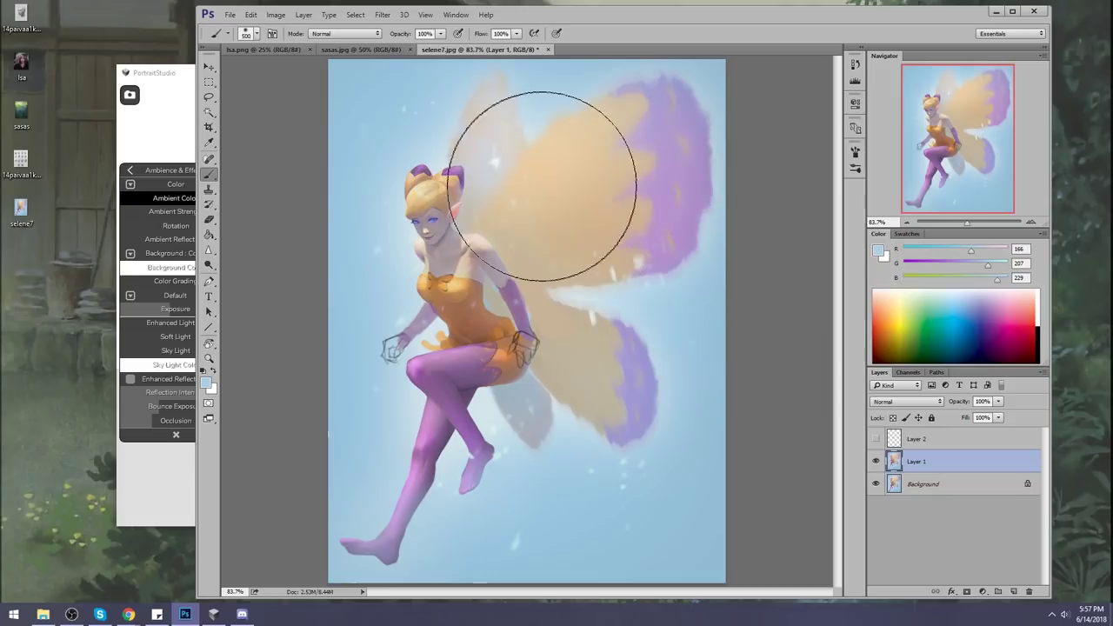
key(l)
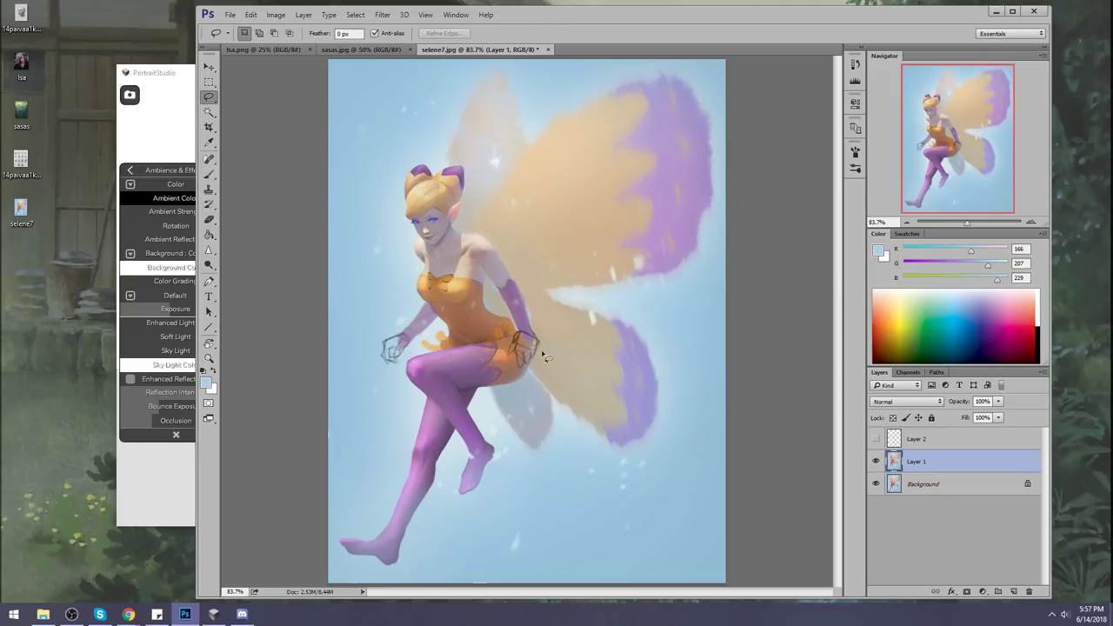
mouse_move(545, 350)
mouse_down()
mouse_move(515, 376)
mouse_move(498, 316)
mouse_move(447, 326)
mouse_move(410, 352)
mouse_move(317, 309)
mouse_move(397, 94)
mouse_move(714, 280)
mouse_move(667, 402)
mouse_move(539, 351)
mouse_up()
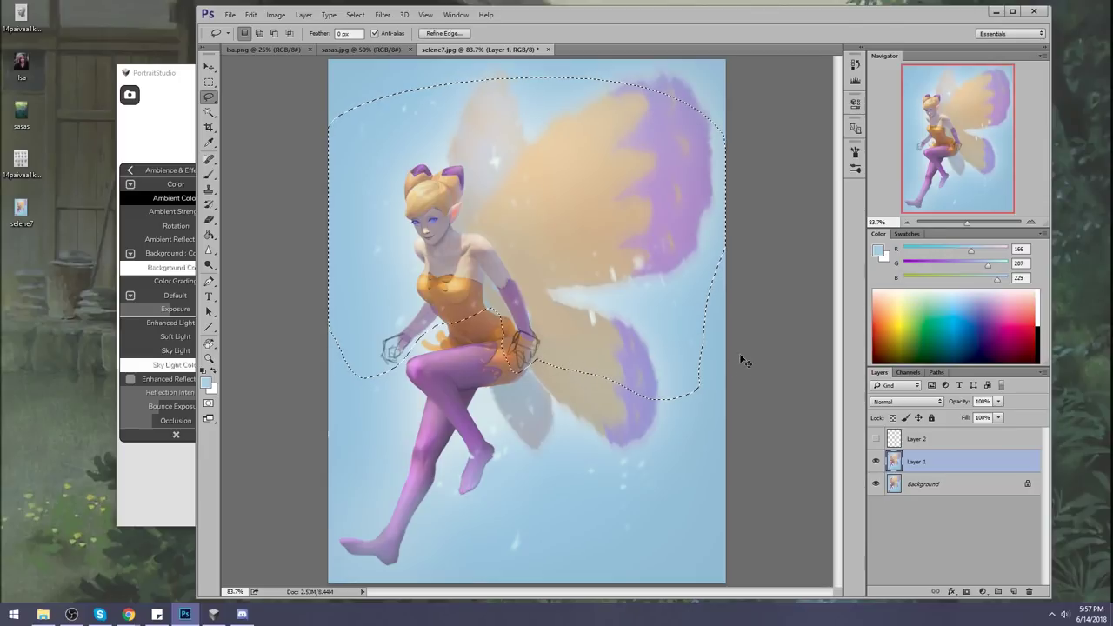
key(ctrl+j)
key(ctrl+t)
drag(558, 88, 570, 77)
drag(420, 217, 437, 240)
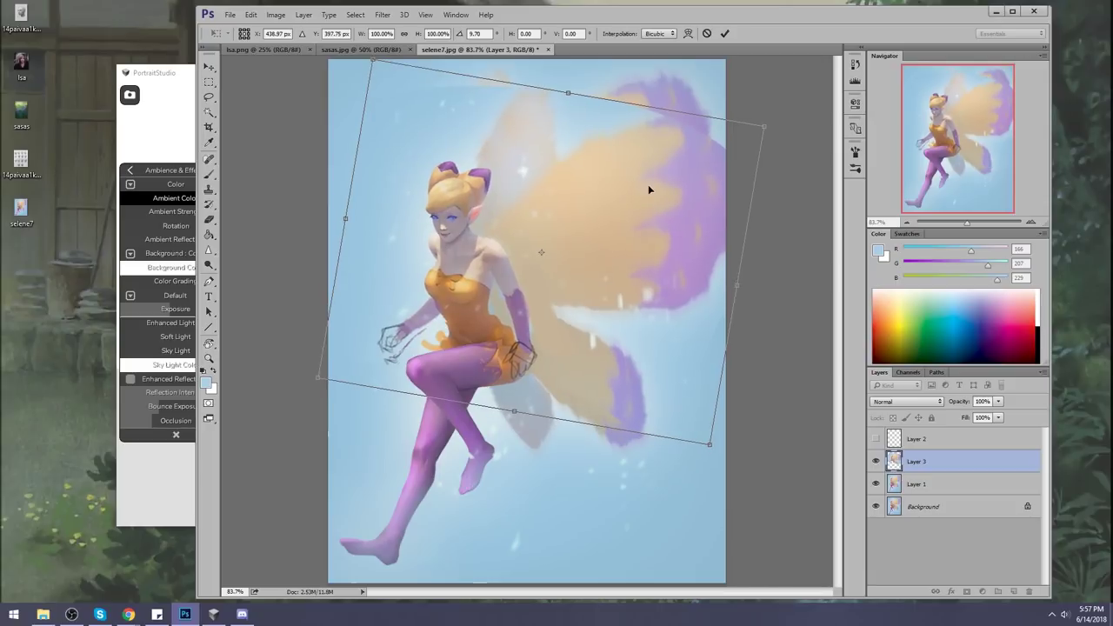
click(725, 34)
key(b)
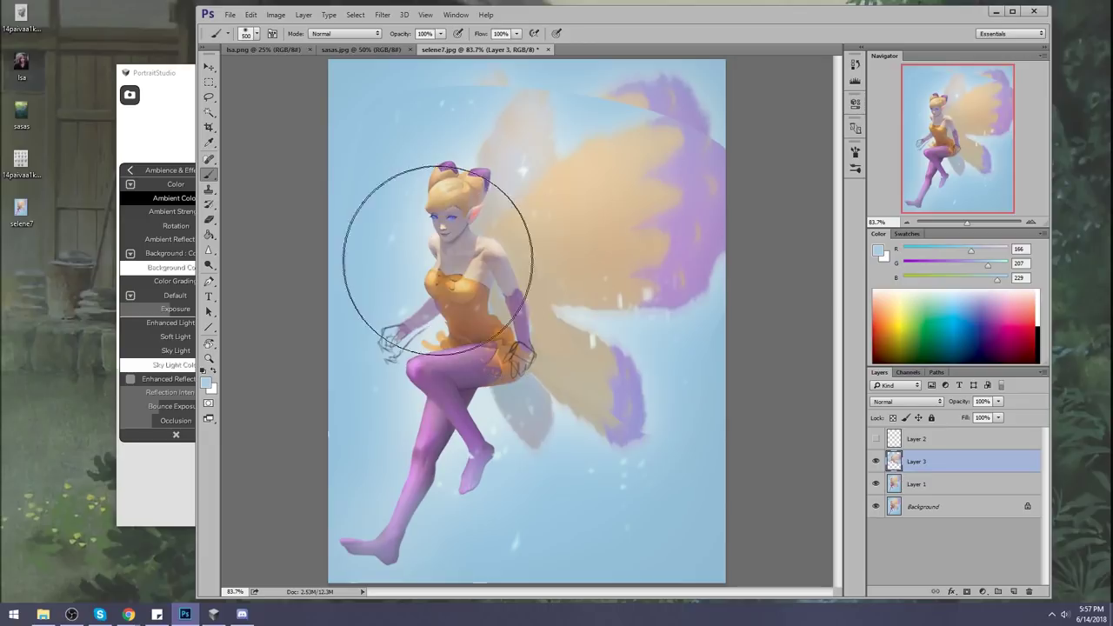
Undo the upper-body rotation and delete the copied layer
key(l)
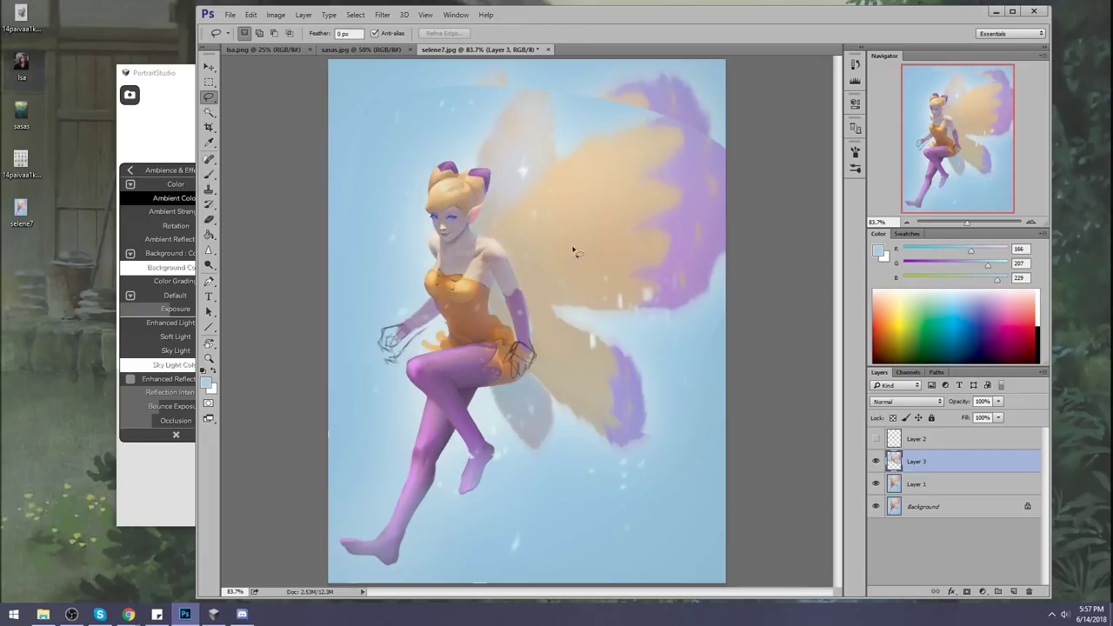
key(ctrl+z)
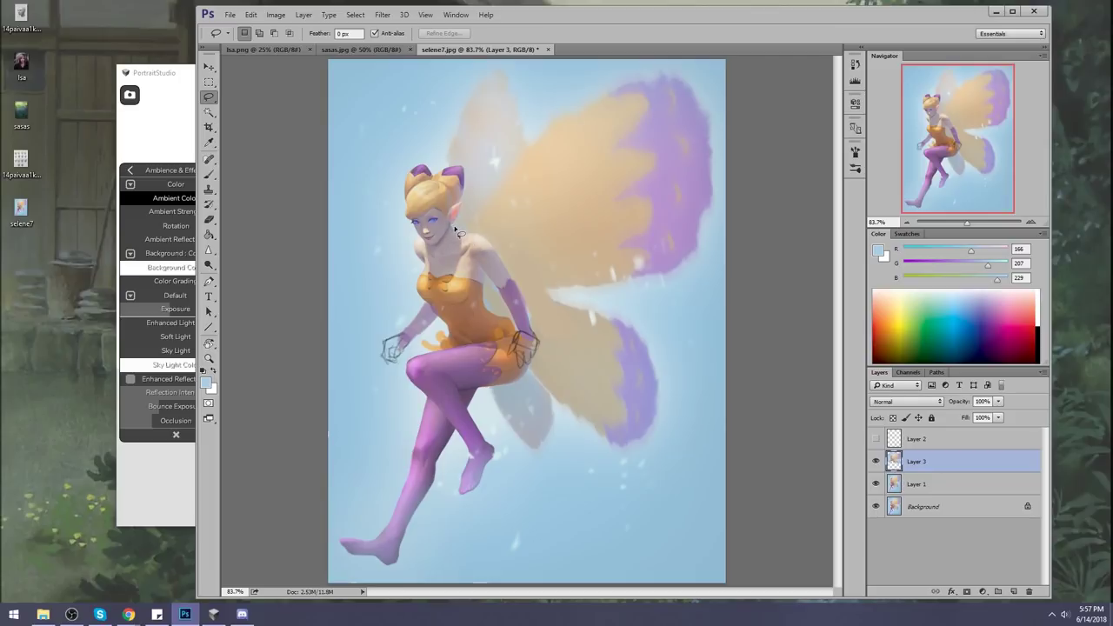
click(1029, 592)
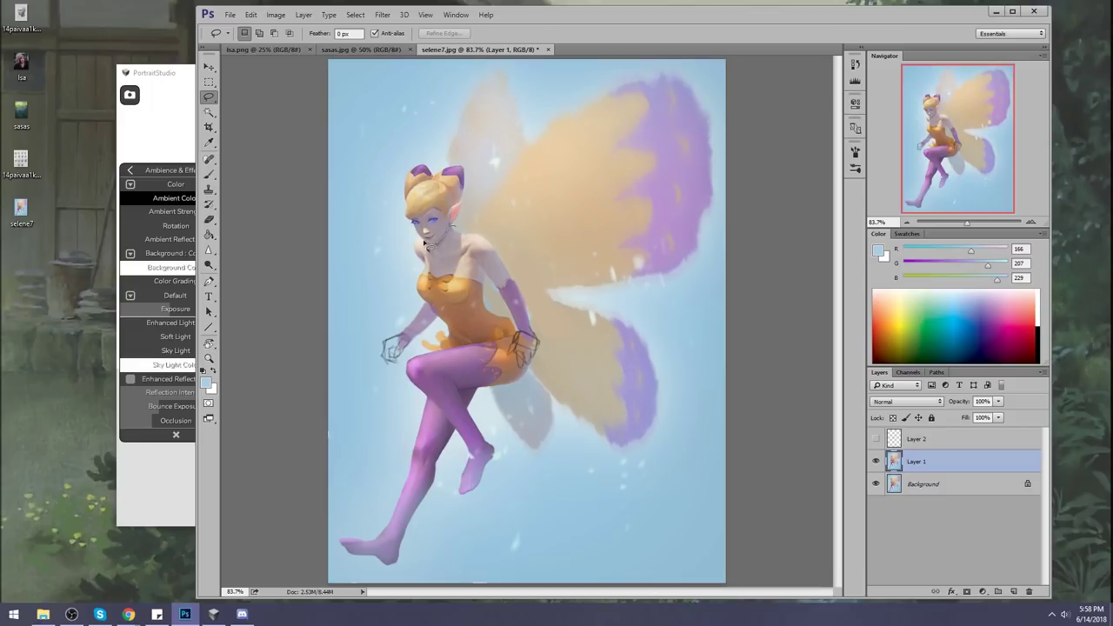
Lasso the fairy's head, cut it onto its own layer above Layer 1, and hide that head layer
mouse_move(416, 240)
mouse_down()
mouse_move(403, 123)
mouse_move(492, 200)
mouse_up()
key(ctrl+j)
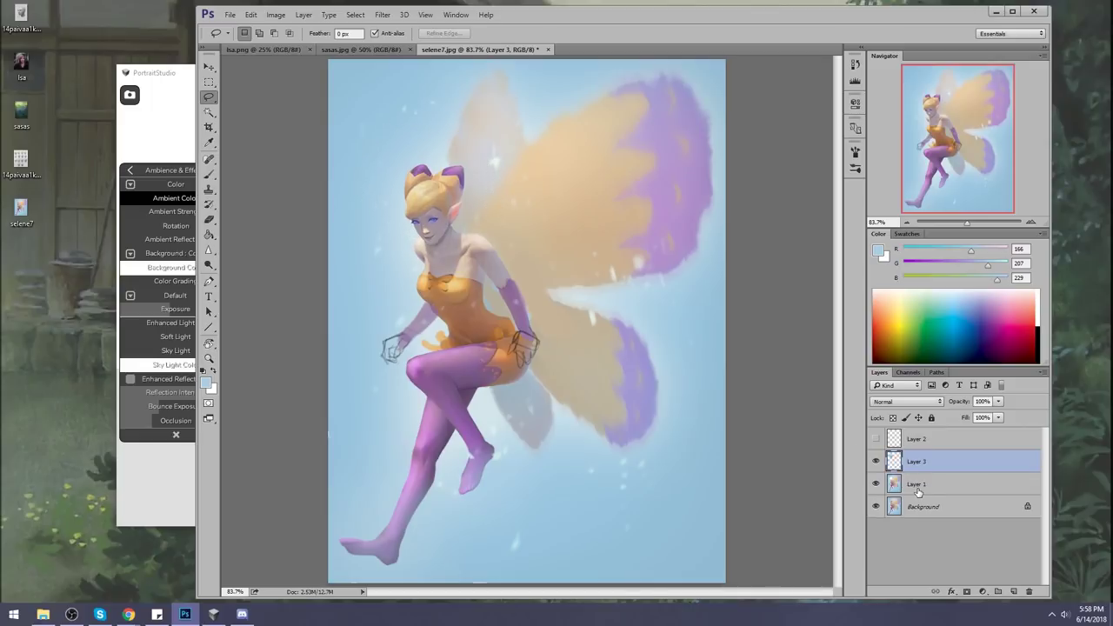
click(875, 461)
Reshape the neck and shoulders on Layer 1 with Liquify, using warp brush sizes of about 125 to 150, and apply it
click(382, 15)
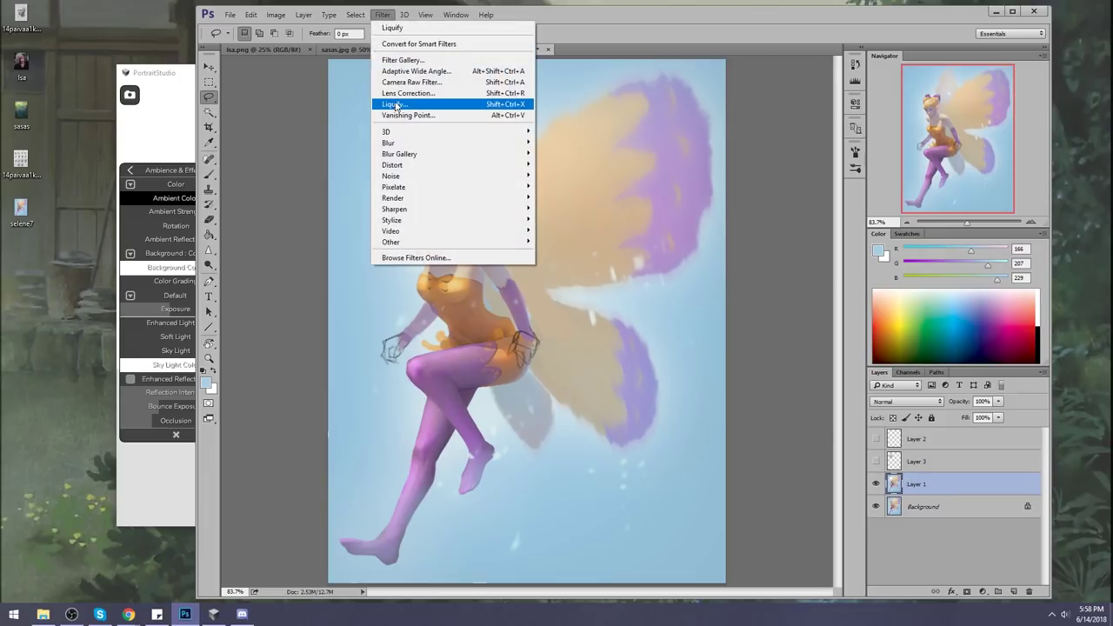
click(394, 104)
key(bracketright)
key(bracketright)
key(bracketright)
key(bracketright)
key(bracketright)
key(bracketright)
key(bracketright)
key(bracketright)
key(bracketright)
key(bracketright)
key(bracketleft)
drag(476, 228, 447, 223)
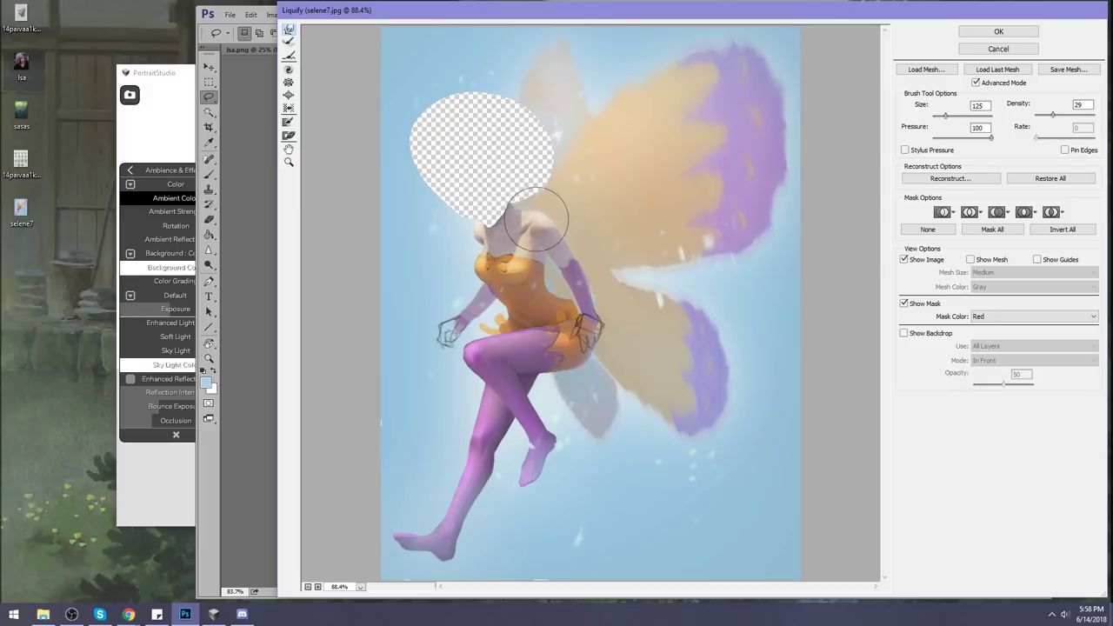
key(bracketright)
key(bracketleft)
key(bracketleft)
key(bracketleft)
key(bracketleft)
key(bracketleft)
key(bracketleft)
key(bracketleft)
key(bracketleft)
key(bracketright)
key(bracketright)
key(bracketright)
key(bracketright)
key(bracketright)
key(bracketright)
key(bracketleft)
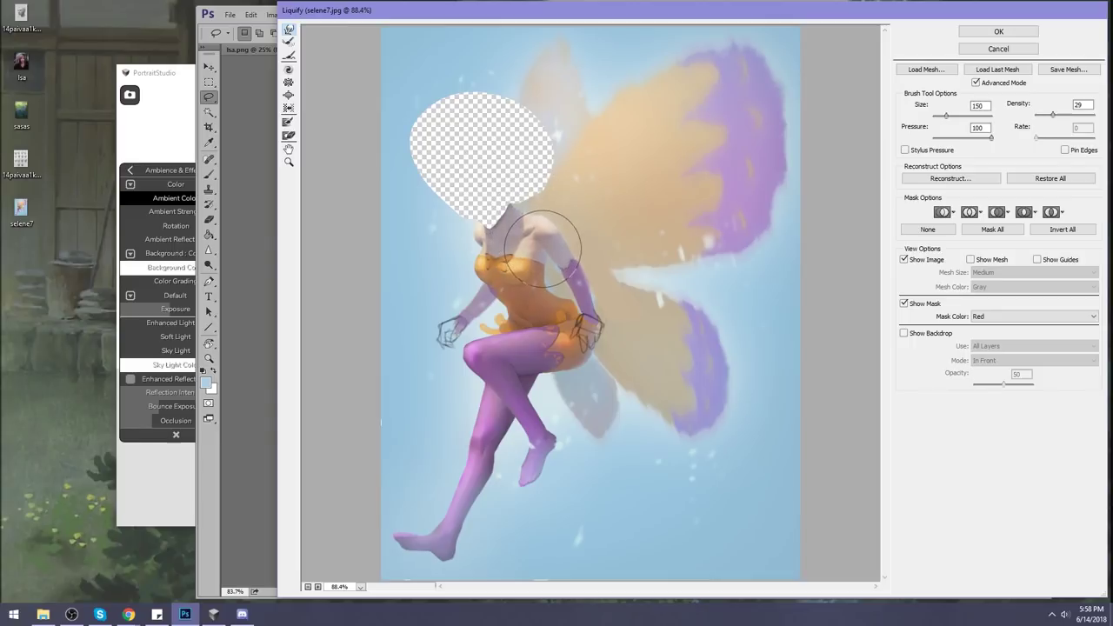
click(999, 32)
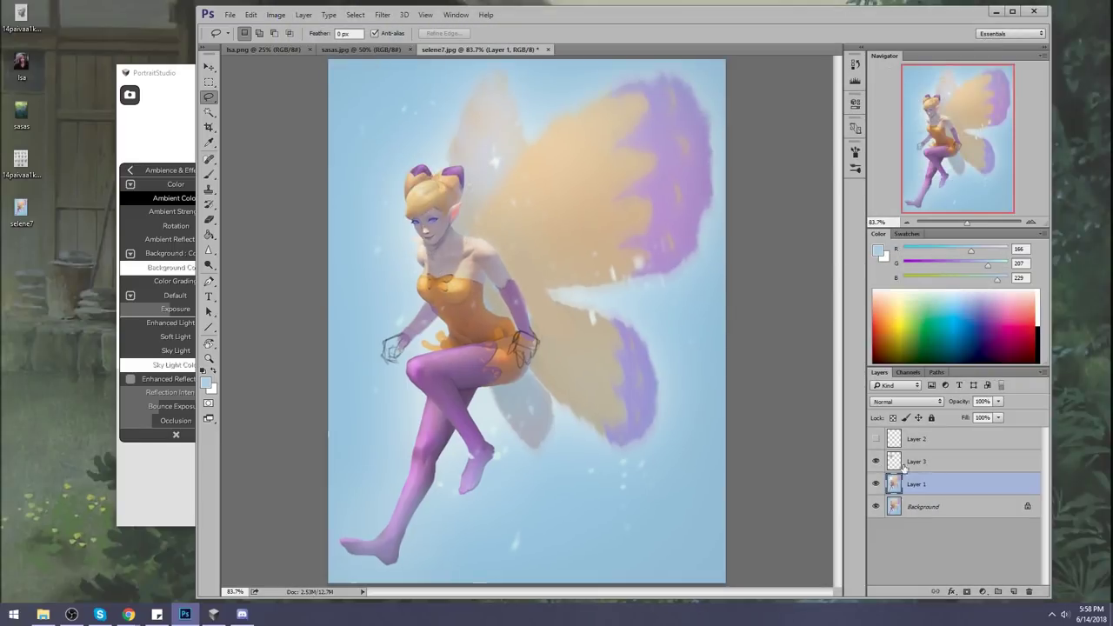
Add a new layer beneath Layer 1 and set up a textured brush at 20 px with pale blue sampled beside the face
click(1014, 592)
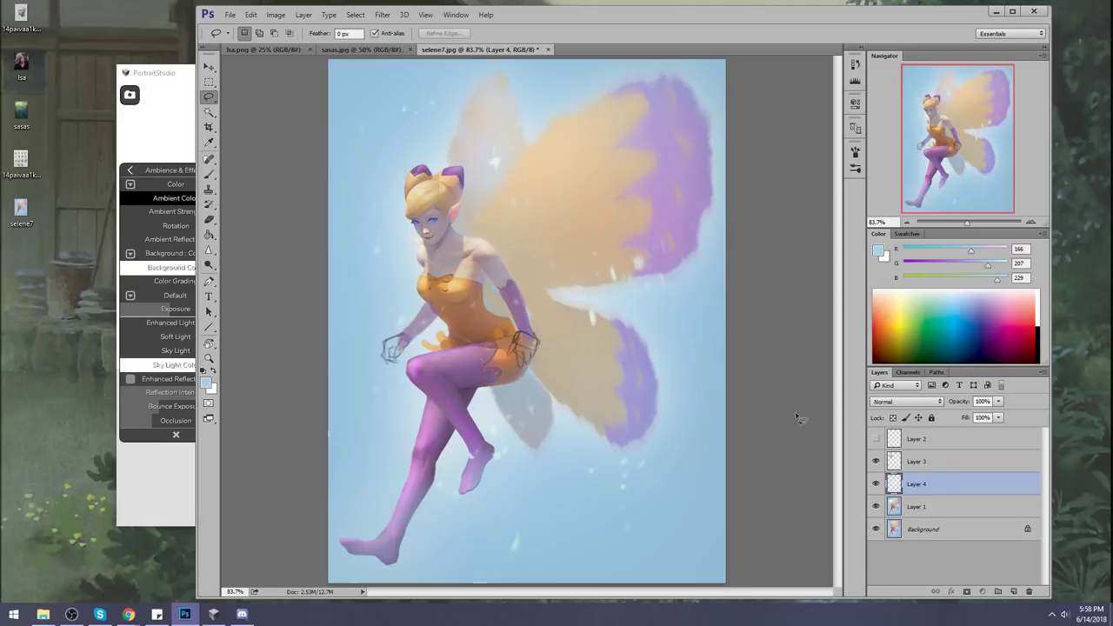
drag(944, 501, 946, 515)
key(b)
alt+click(405, 235)
right_click(405, 235)
text(80)
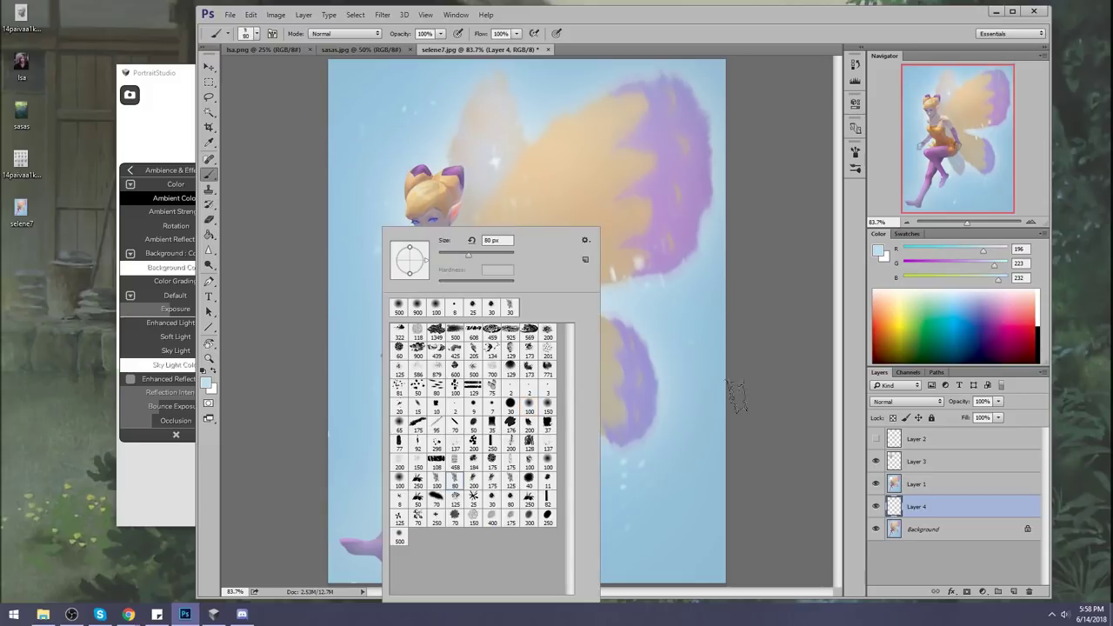
key(Return)
key(bracketleft)
key(bracketleft)
key(bracketleft)
key(bracketleft)
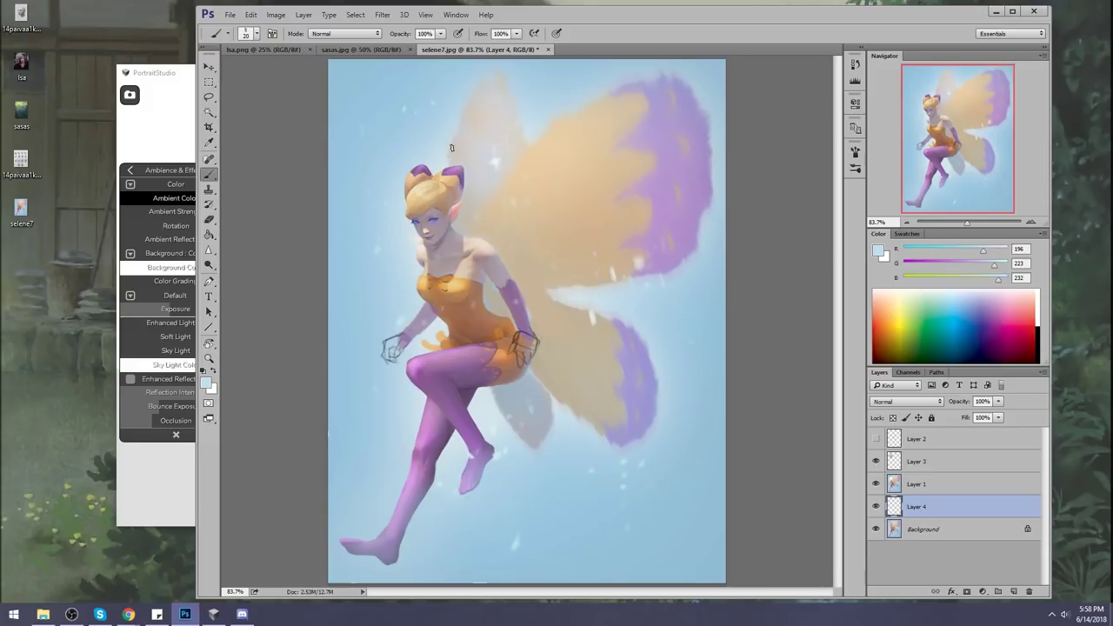
Paint under the chin and along the jaw with sampled skin and grey shadow tones, using the brush at 15 px
alt+click(412, 244)
alt+click(429, 250)
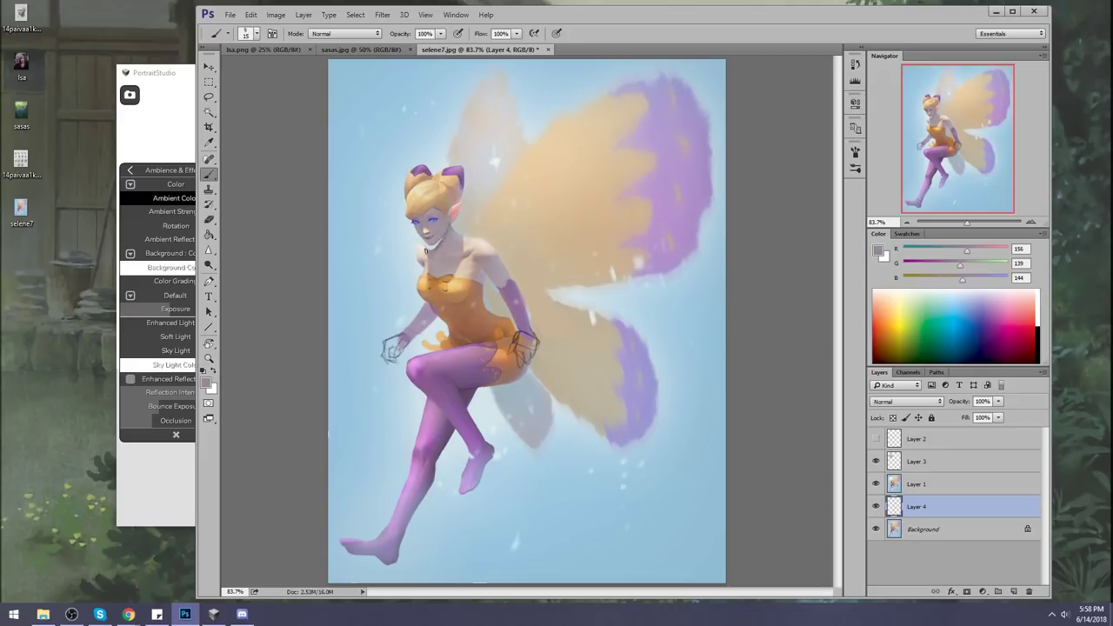
alt+click(421, 249)
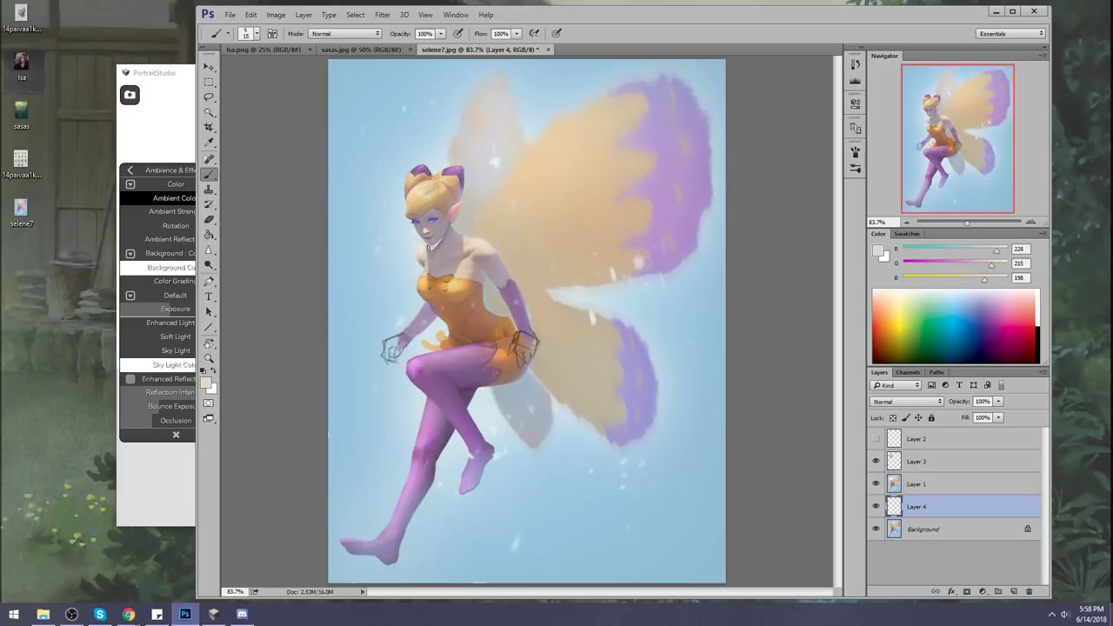
alt+click(430, 250)
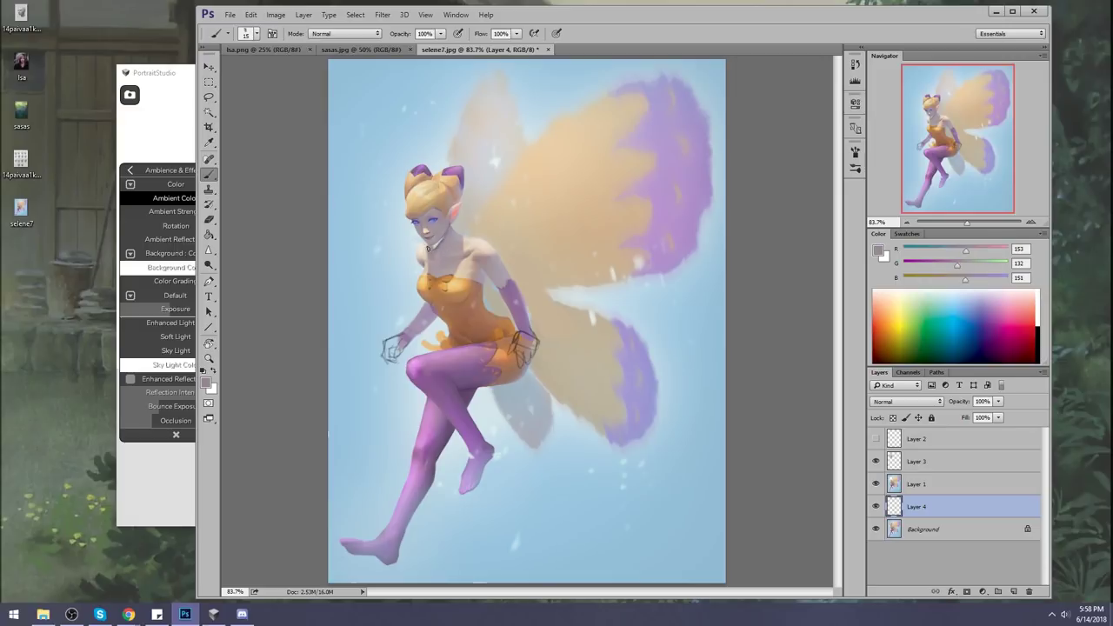
alt+click(436, 246)
alt+click(441, 233)
Mirror the canvas horizontally and toggle Layer 1 and the head layer to compare the corrected pose with the original
key(h)
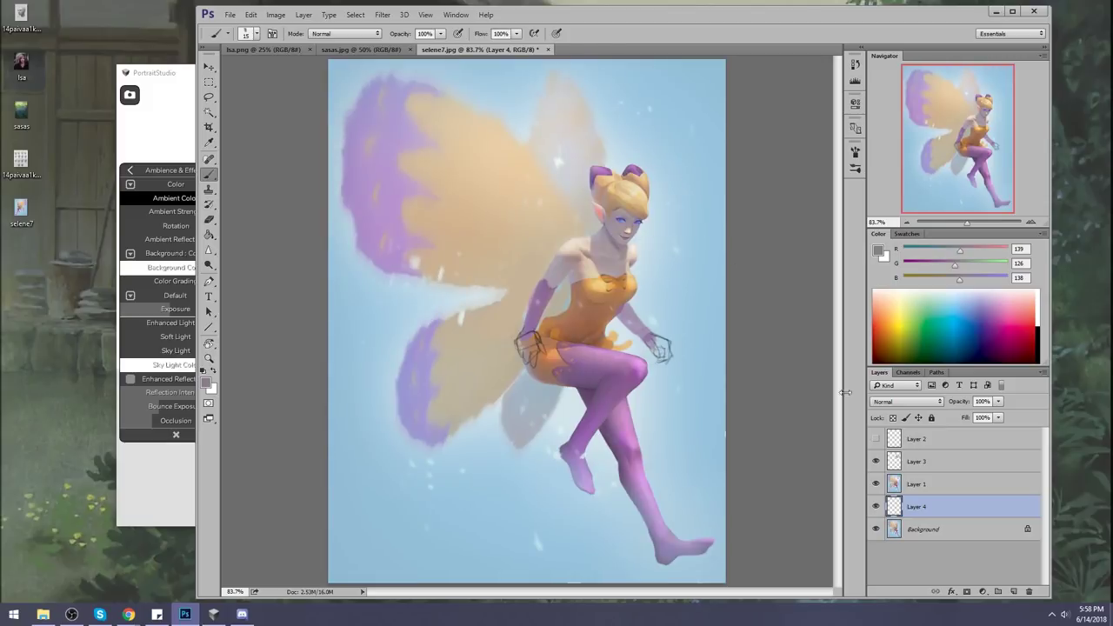
click(877, 485)
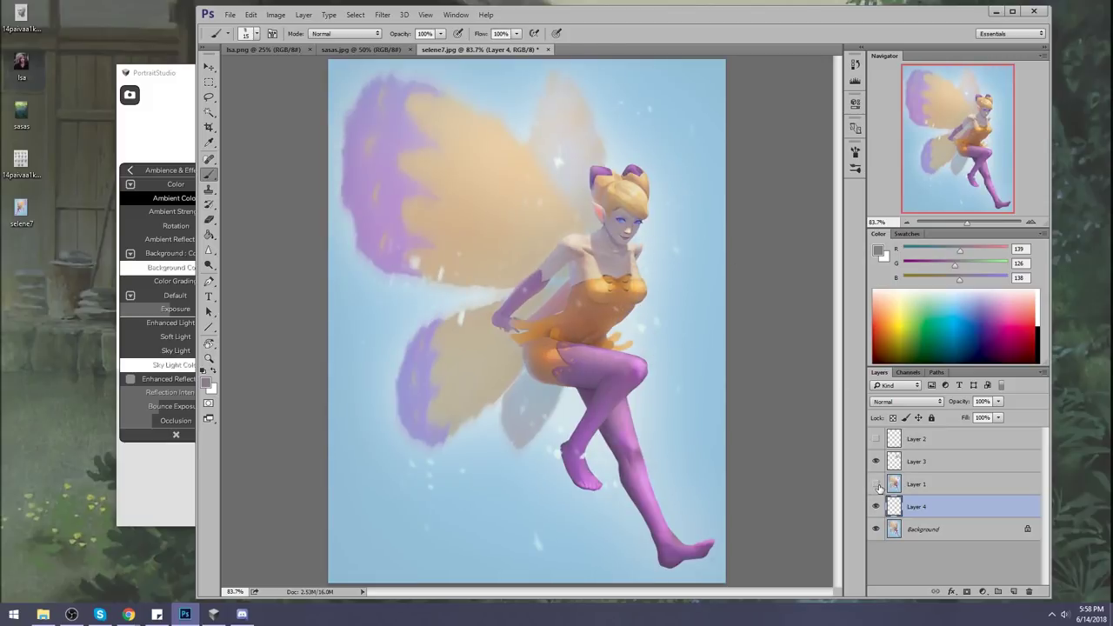
click(877, 484)
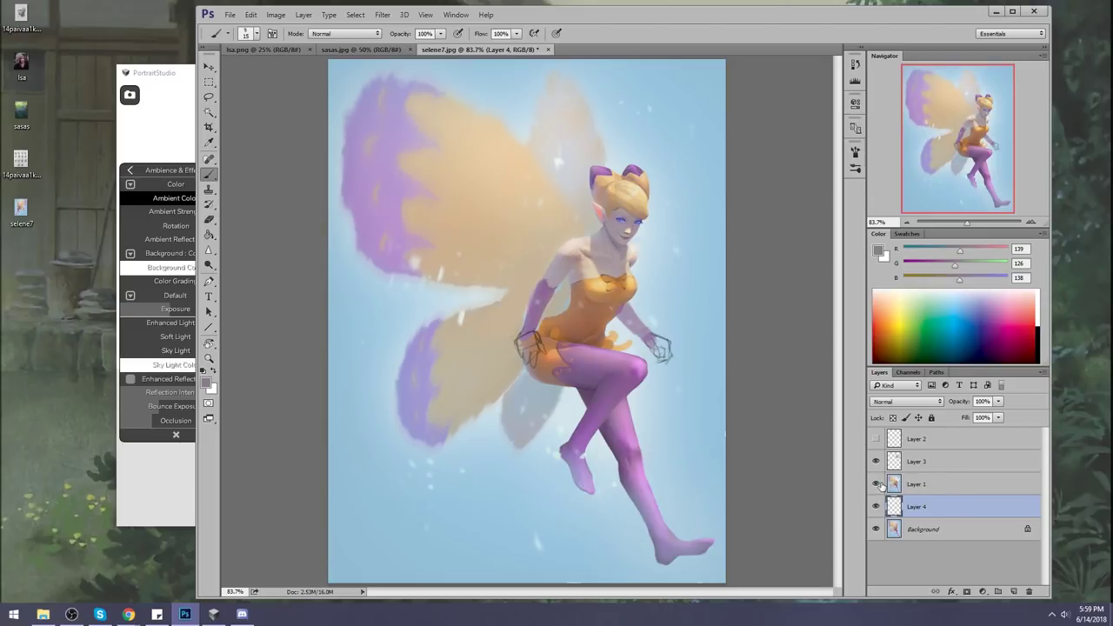
click(876, 463)
click(876, 463)
click(877, 462)
click(876, 462)
Merge the head layer down into Layer 1, and merge the result into Layer 4
click(956, 465)
click(876, 463)
right_click(944, 466)
click(983, 422)
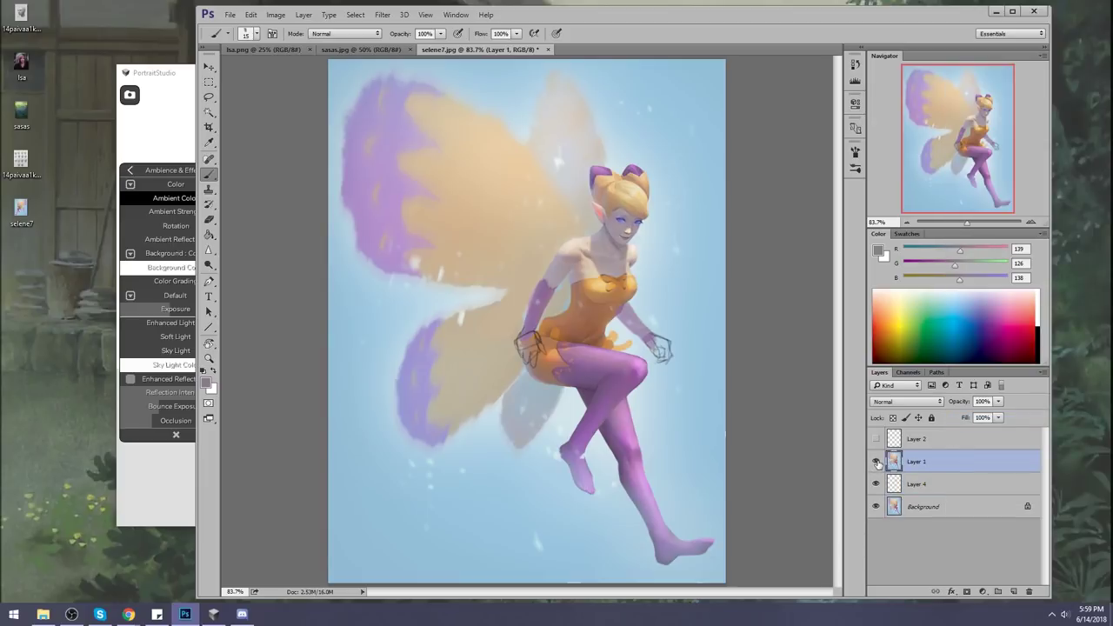
click(877, 463)
click(876, 463)
click(876, 485)
right_click(922, 470)
click(983, 422)
Switch to the Smudge tool at 40% strength and mirror the canvas back to its original orientation
right_click(209, 249)
click(250, 269)
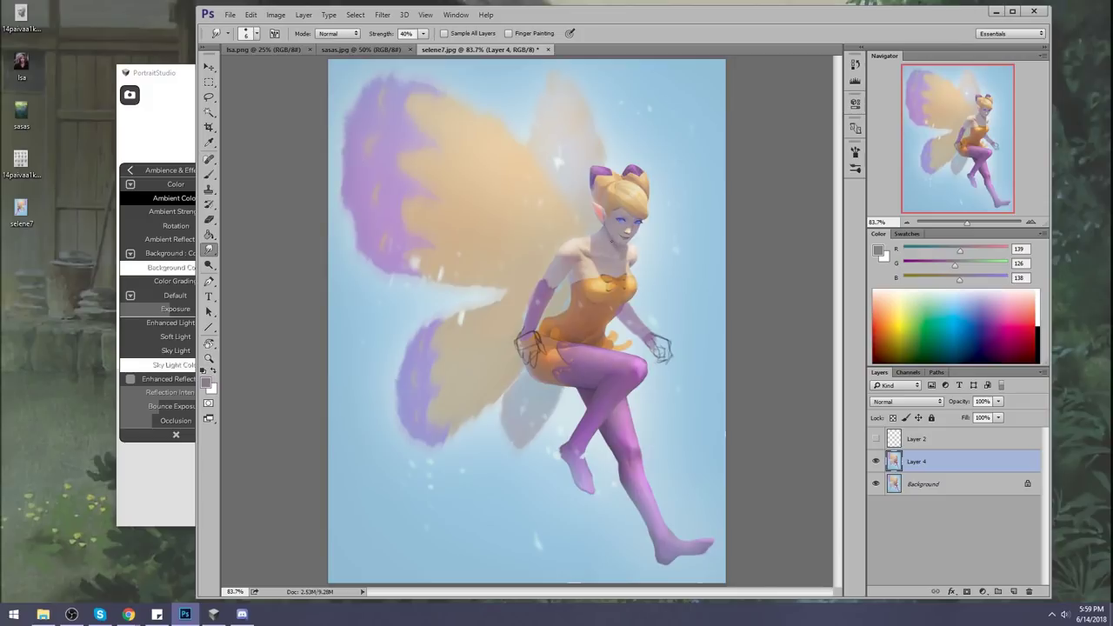
key(ctrl+shift+h)
Retouch the neck below the chin with sampled light skin tones, using the 15 px brush and a small lasso selection
key(b)
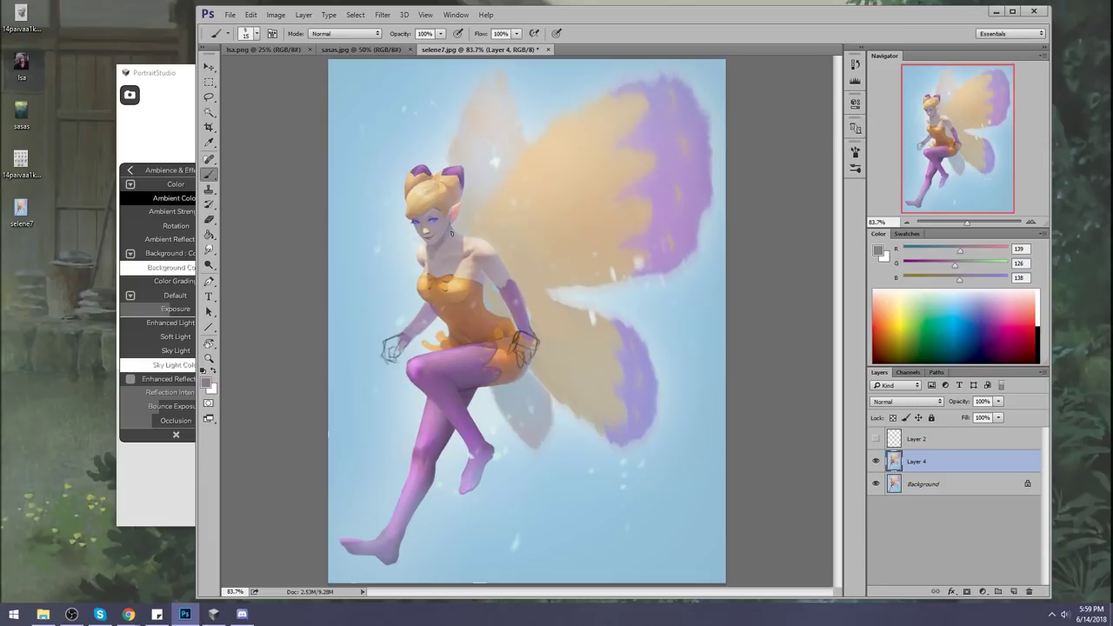
key(z)
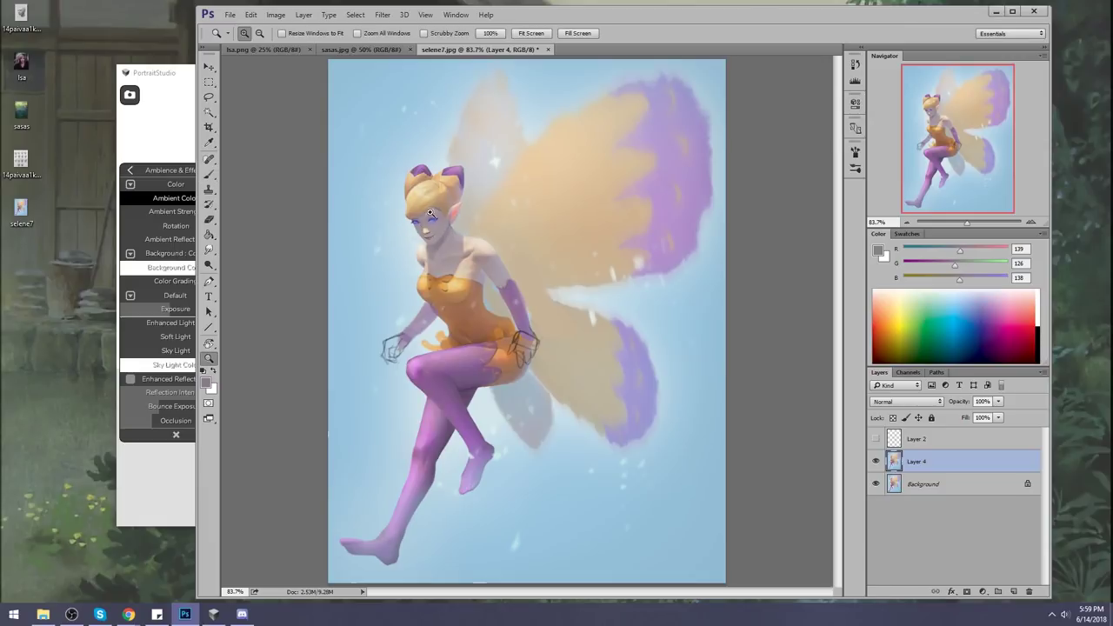
key(l)
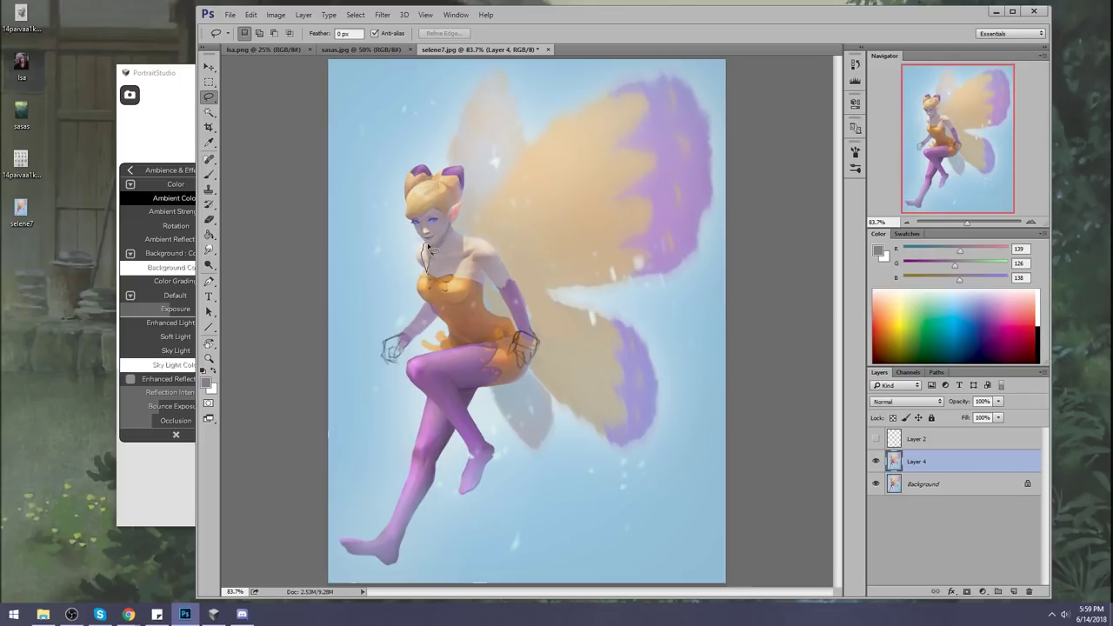
key(b)
alt+click(428, 247)
drag(428, 247, 426, 249)
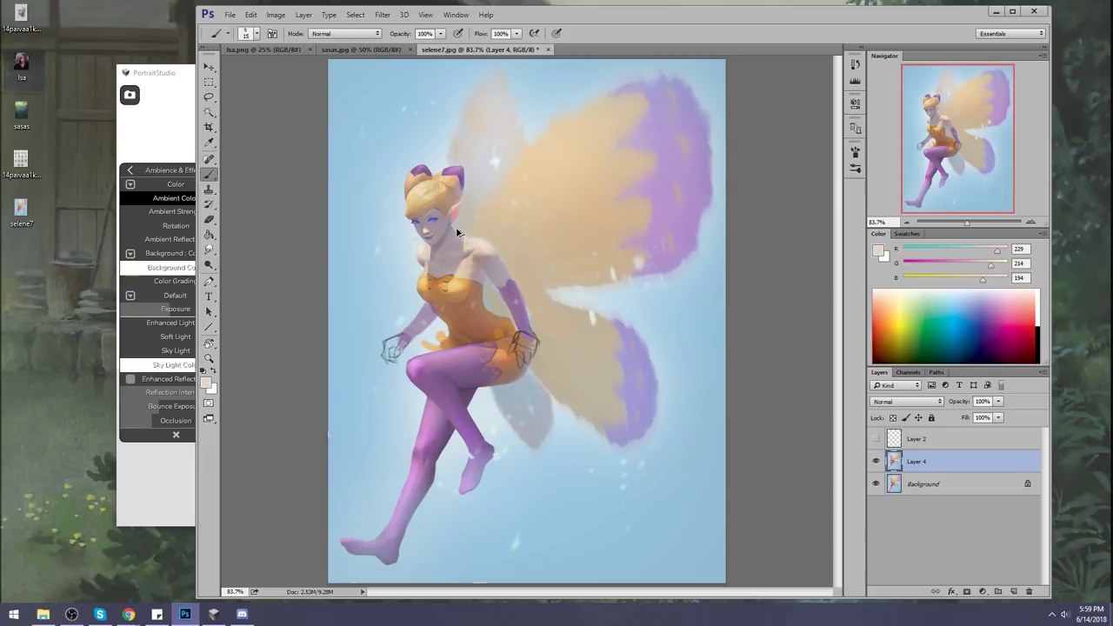
key(l)
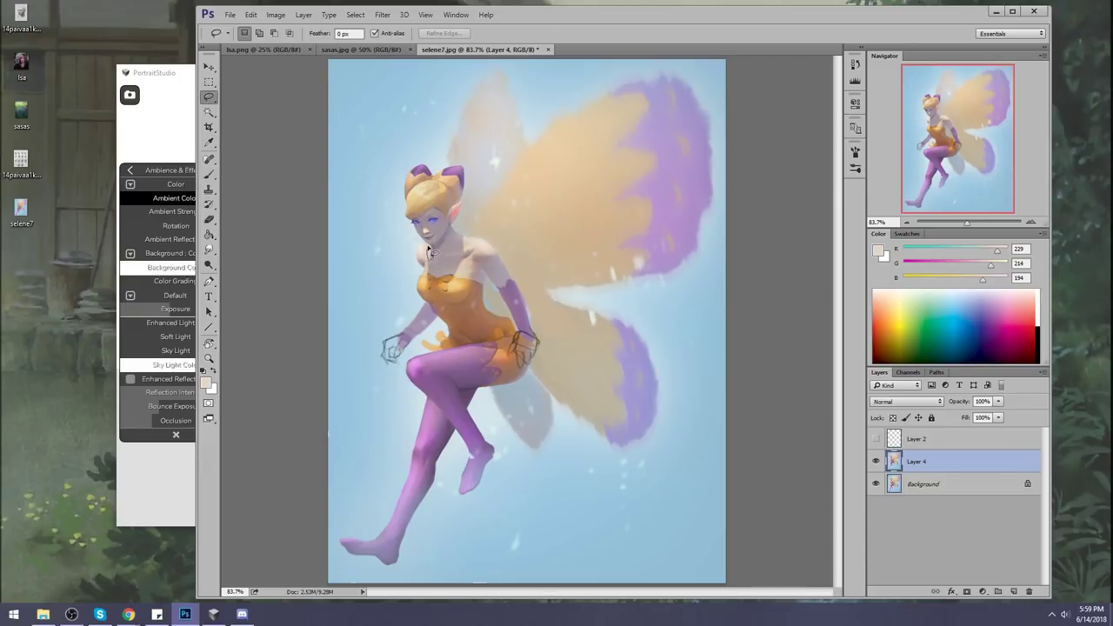
drag(427, 253, 432, 254)
key(b)
alt+click(427, 249)
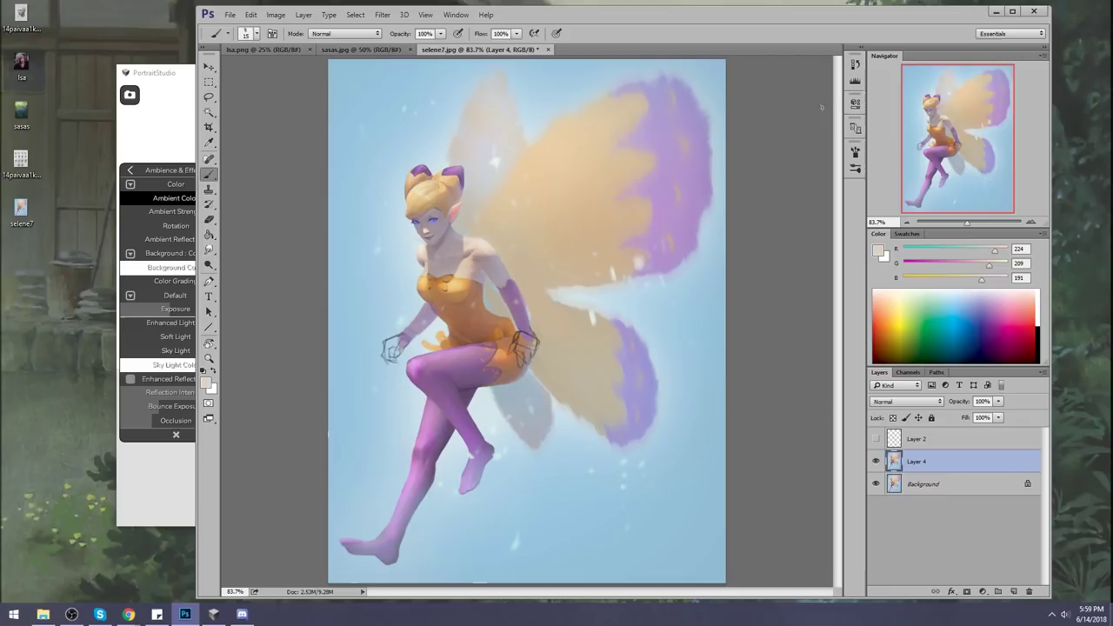
Step the painting back through its History to the Liquify state of the pasted head
click(855, 64)
drag(839, 425, 833, 361)
drag(763, 304, 783, 137)
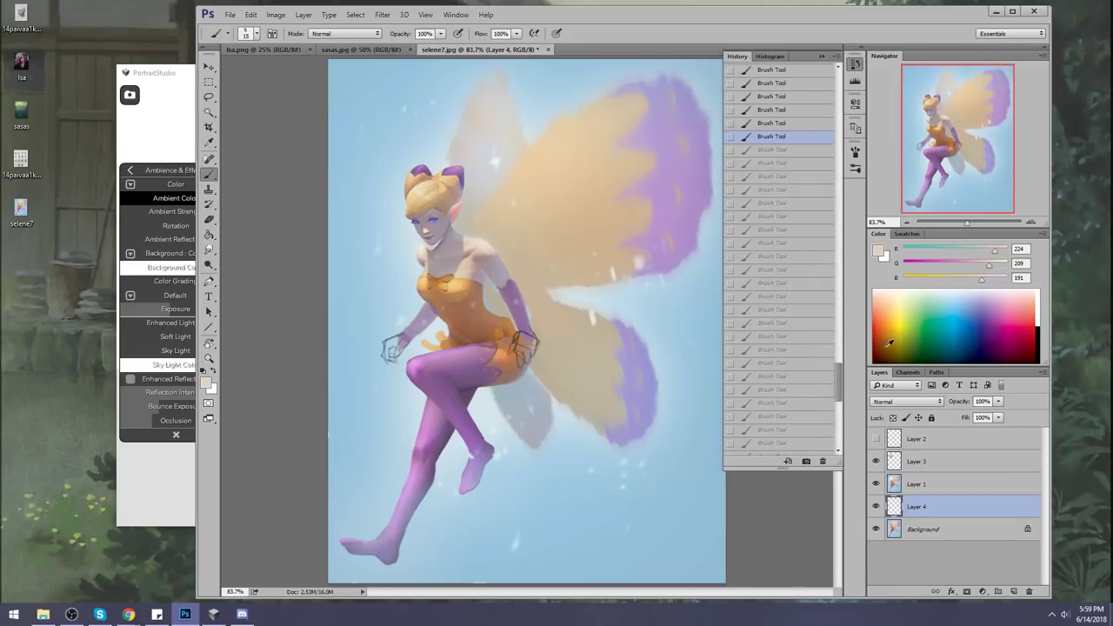
drag(840, 382, 840, 344)
mouse_move(765, 222)
mouse_down()
mouse_move(769, 165)
mouse_move(764, 203)
mouse_up()
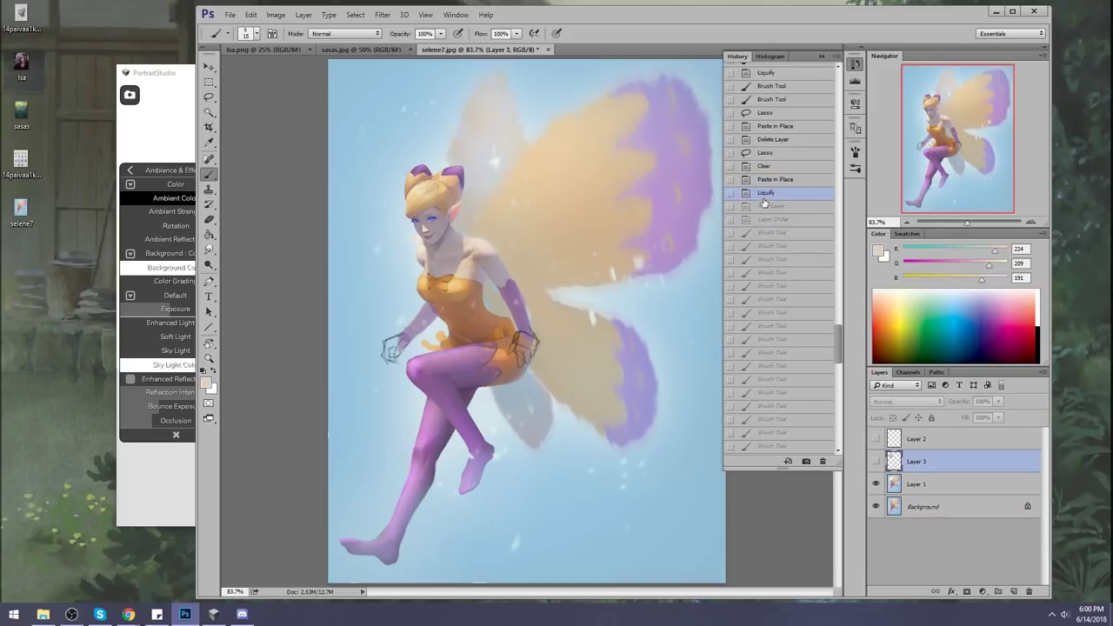
Alternate between the Paste in Place, Liquify and New Layer history states to compare the head before and after liquifying
click(766, 181)
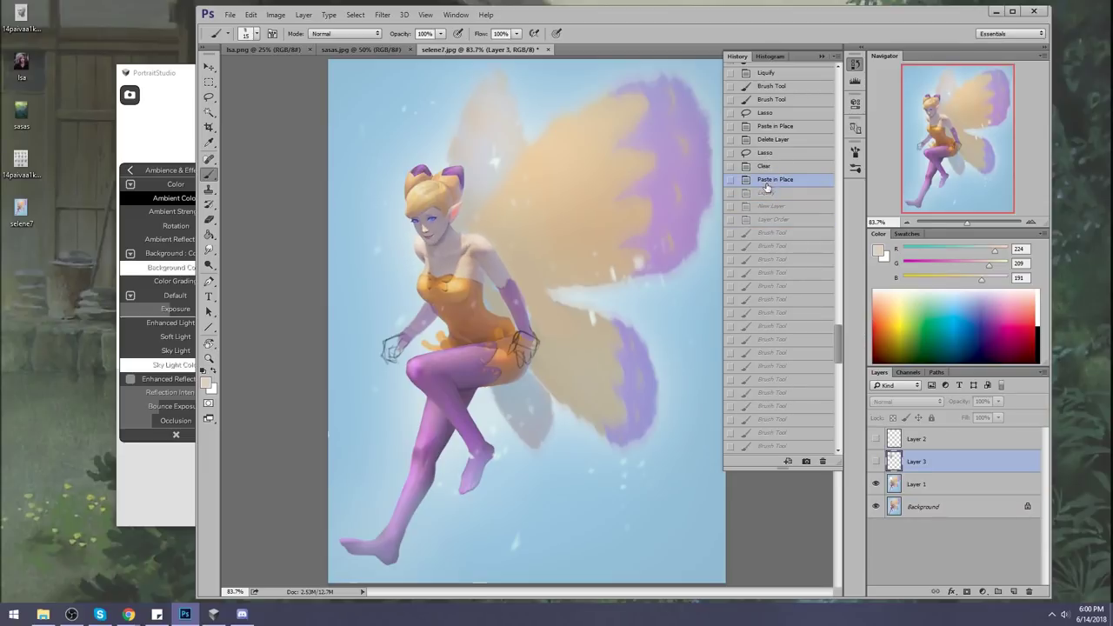
click(767, 193)
click(767, 180)
click(771, 192)
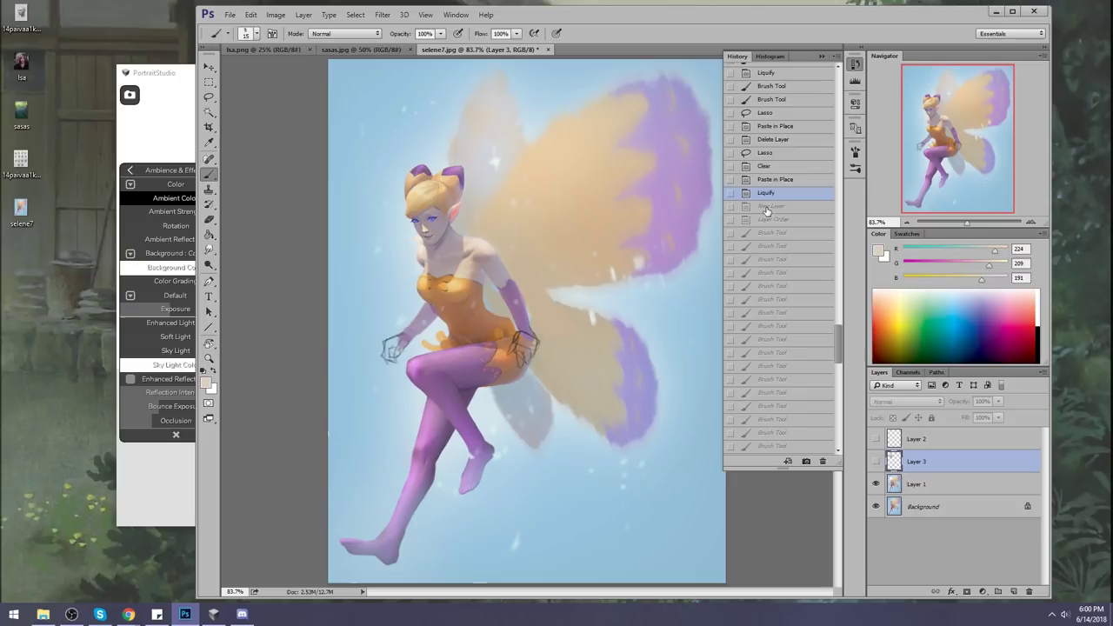
key(ctrl+z)
click(767, 205)
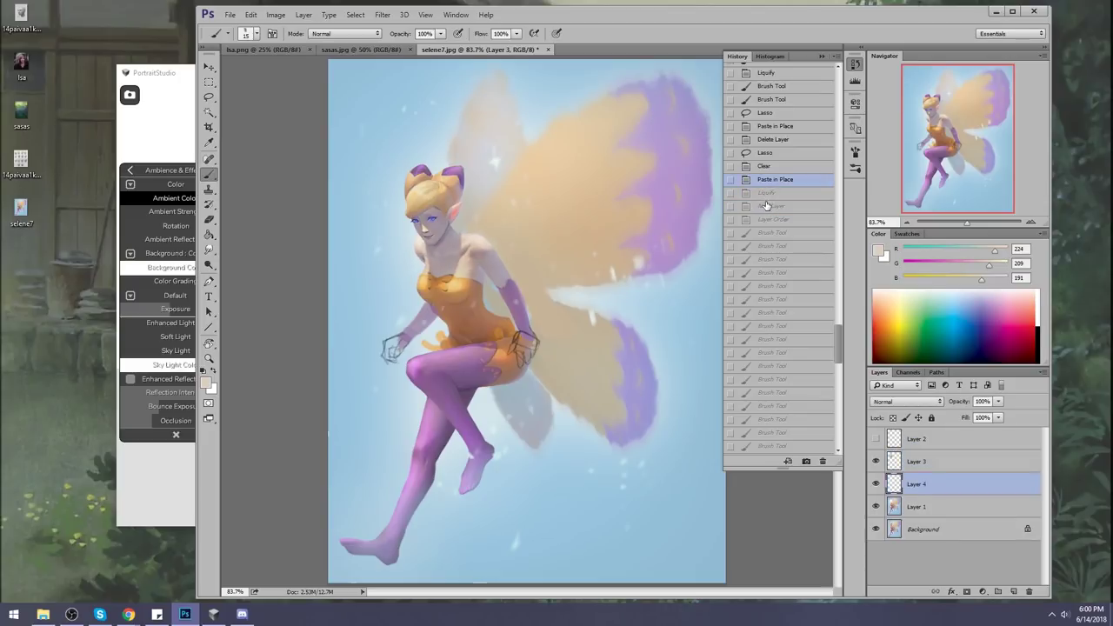
click(766, 195)
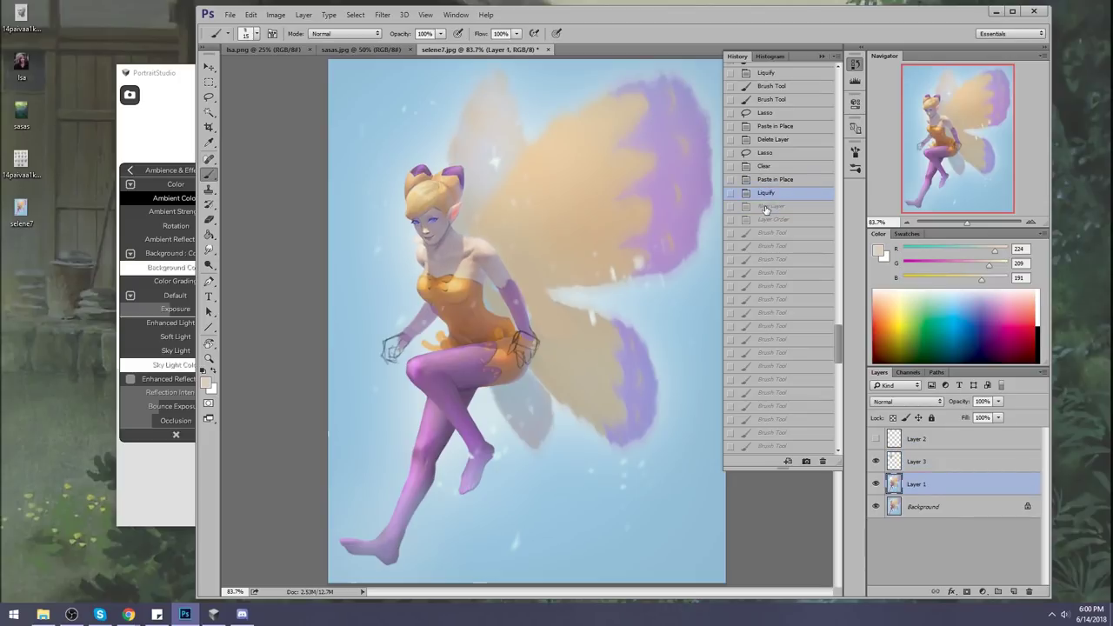
key(ctrl+z)
click(766, 207)
click(767, 220)
click(766, 210)
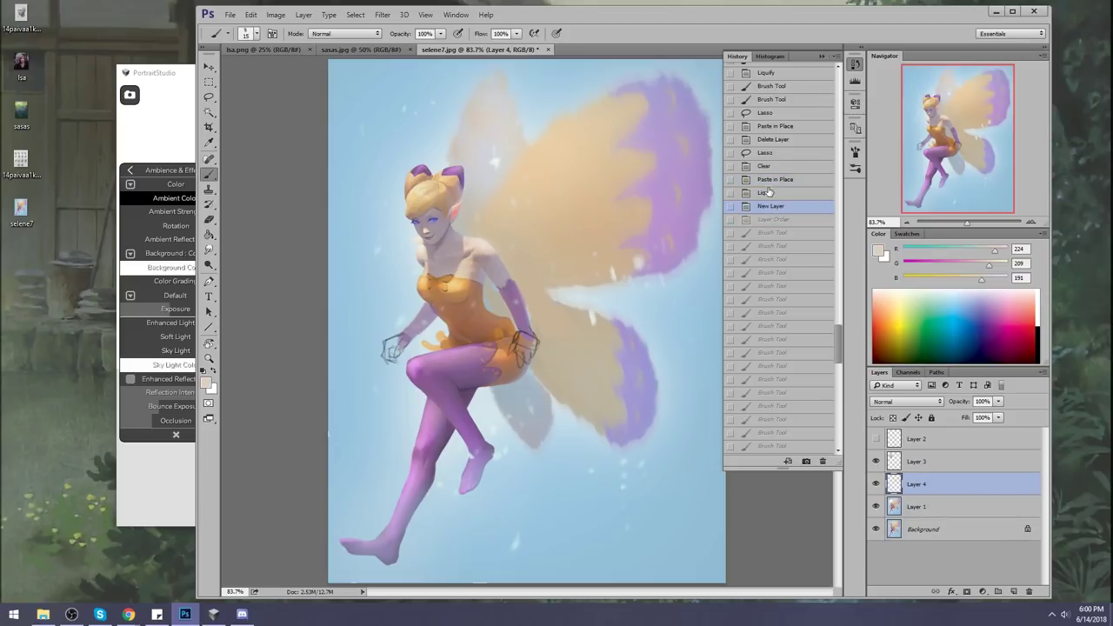
click(769, 181)
click(766, 193)
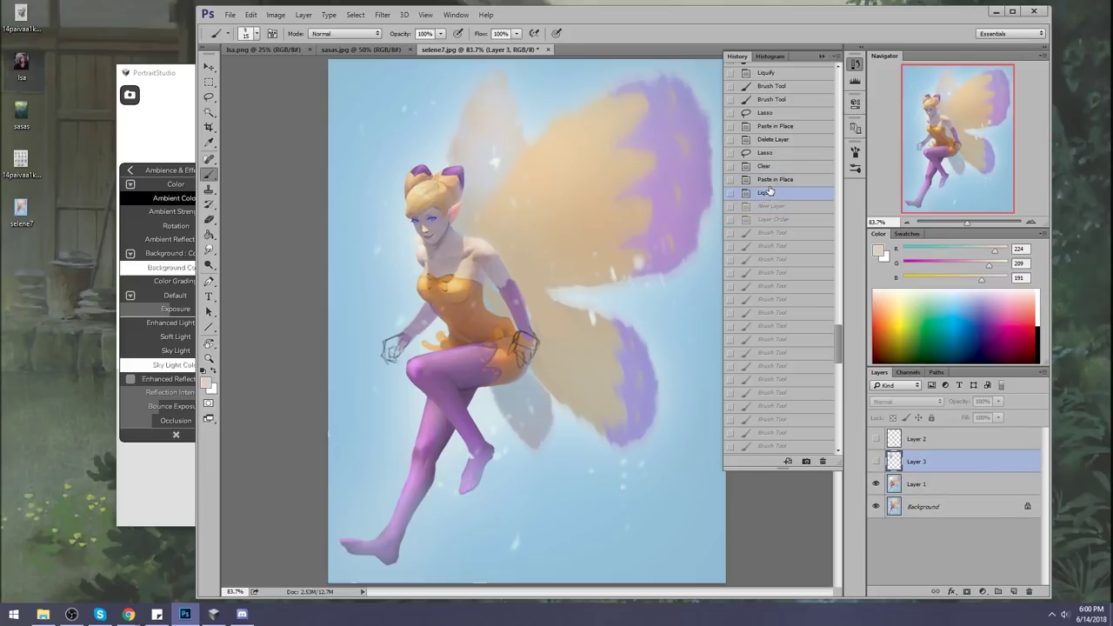
click(770, 181)
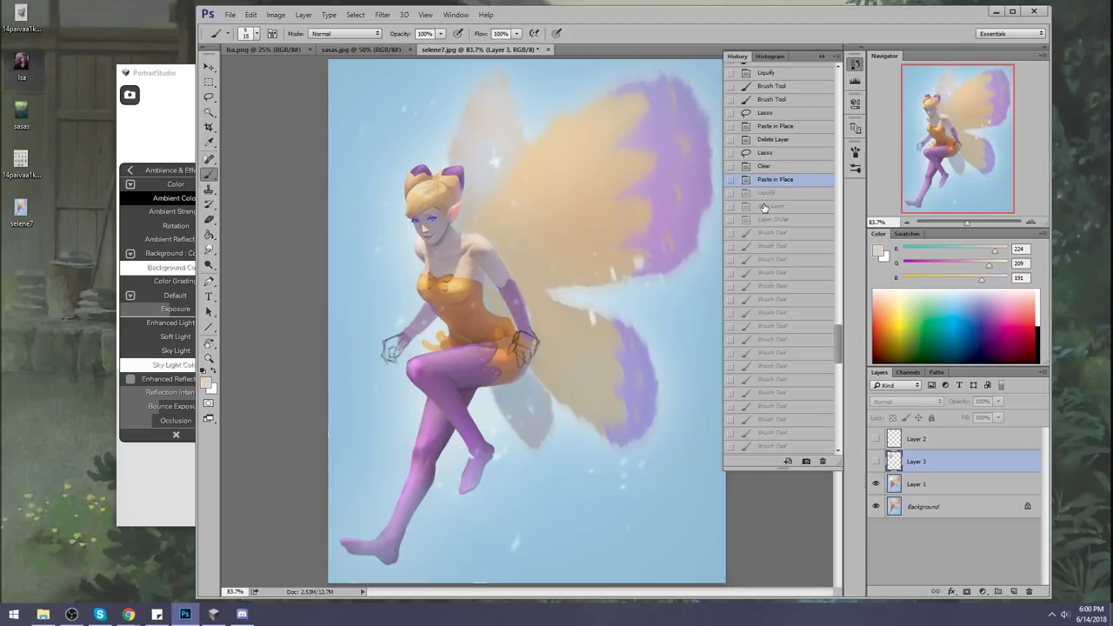
click(767, 207)
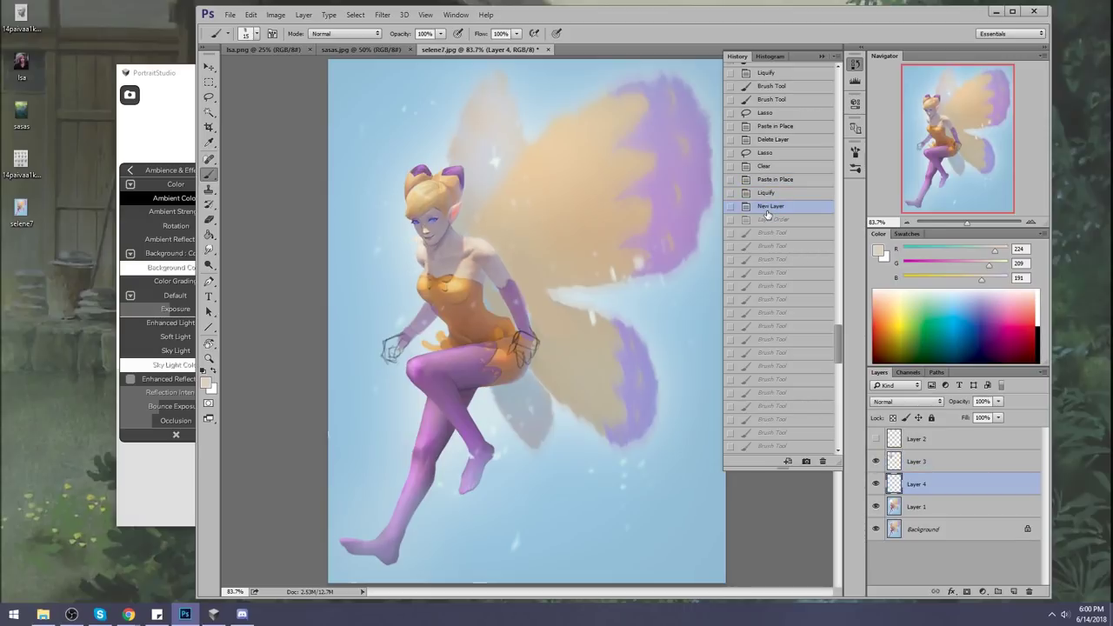
Revert the painting to the Lasso history state just before the Clear, and collapse the History
click(772, 154)
click(822, 55)
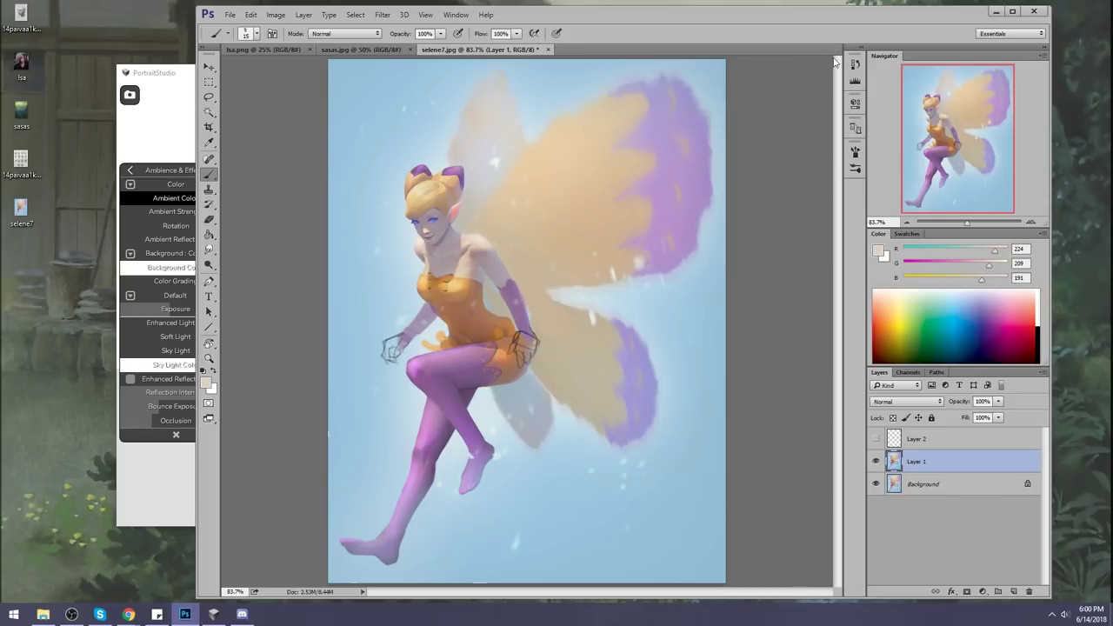
Toggle Layer 1 off and on at close range to compare the original pose with the reposed figure
click(876, 462)
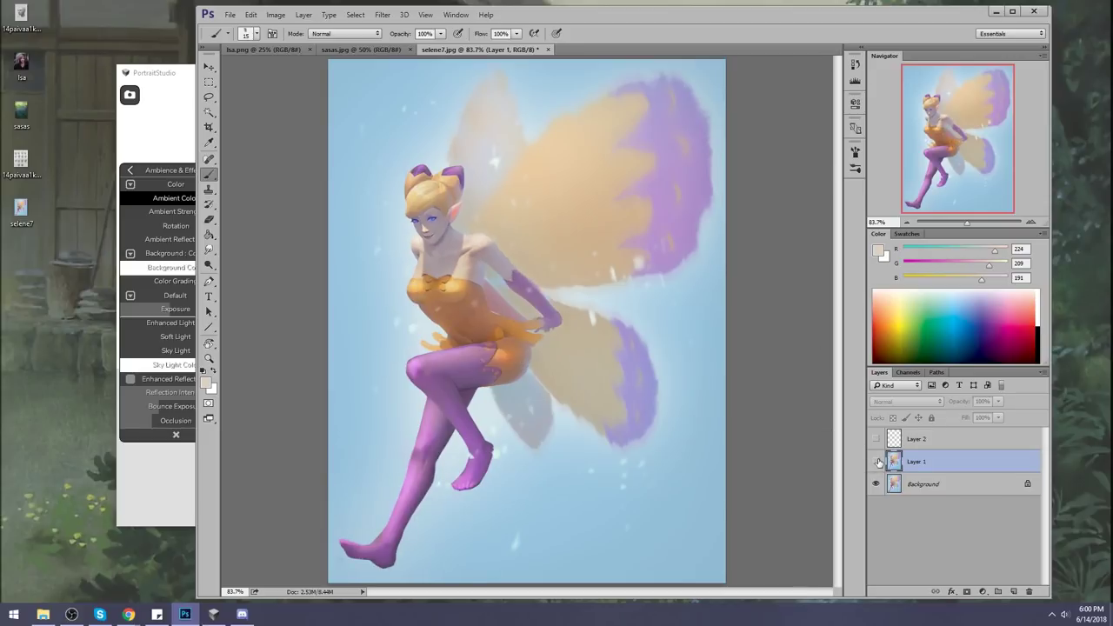
key(ctrl+plus)
key(ctrl+plus)
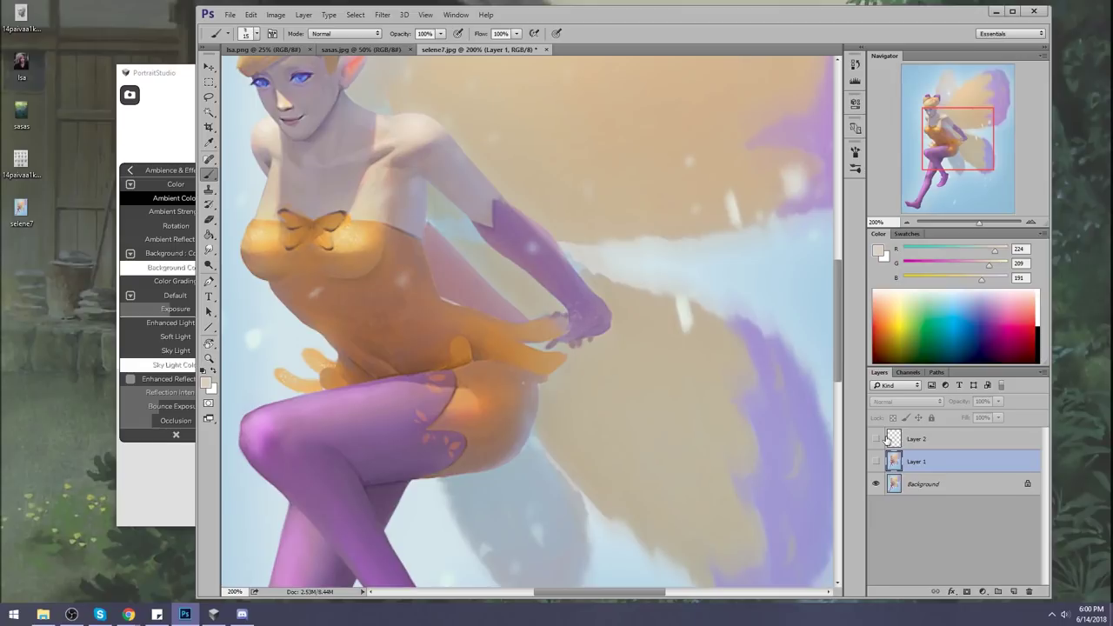
drag(390, 283, 539, 391)
click(875, 461)
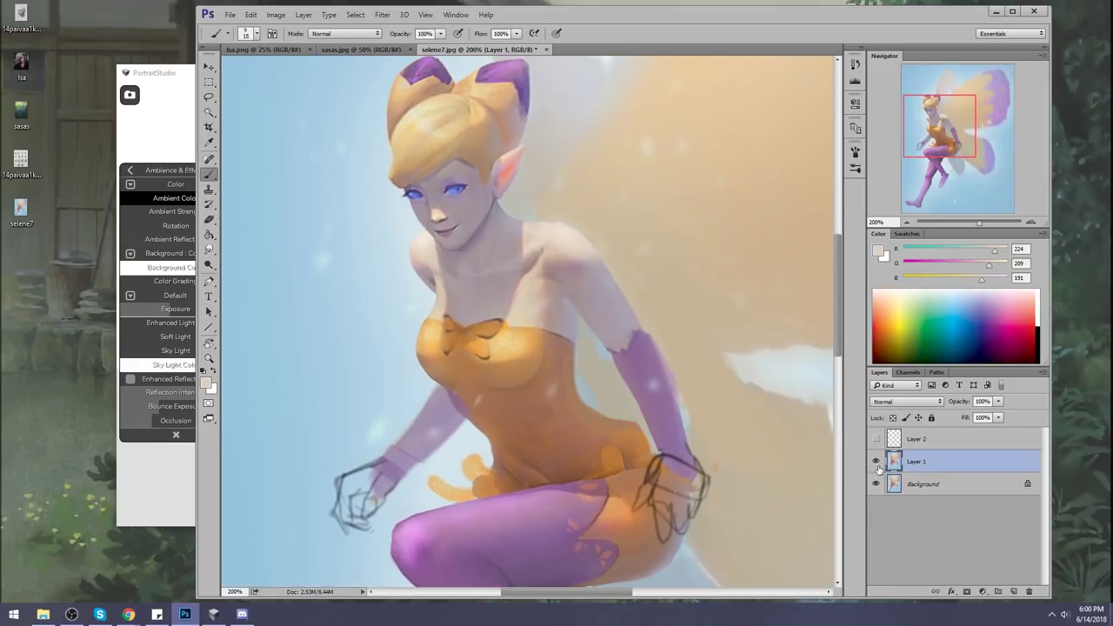
key(ctrl+0)
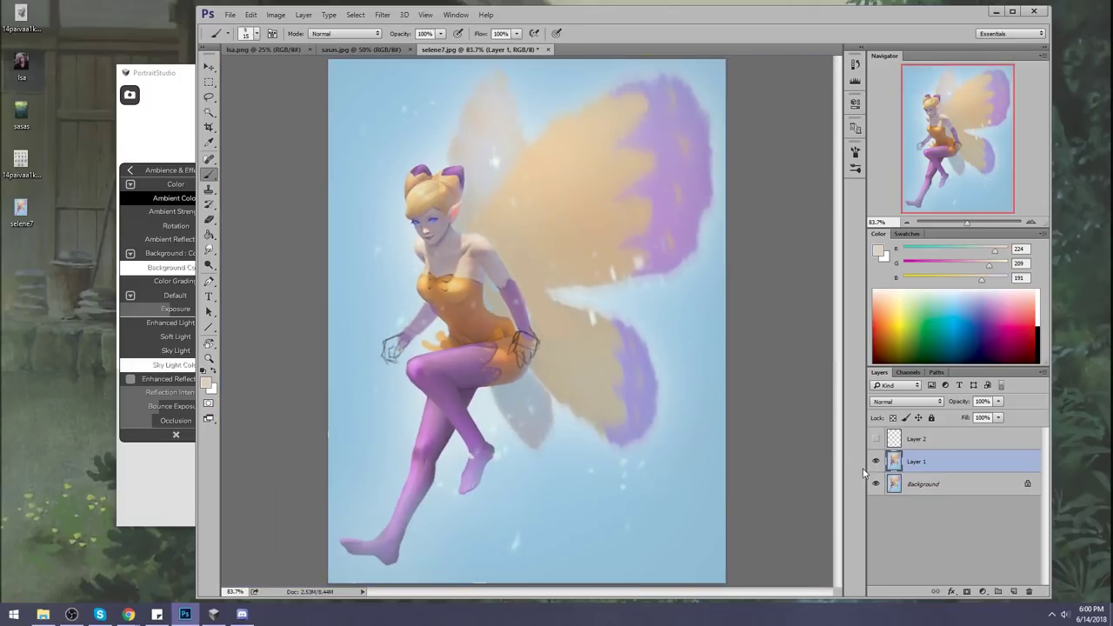
key(ctrl+minus)
key(ctrl+plus)
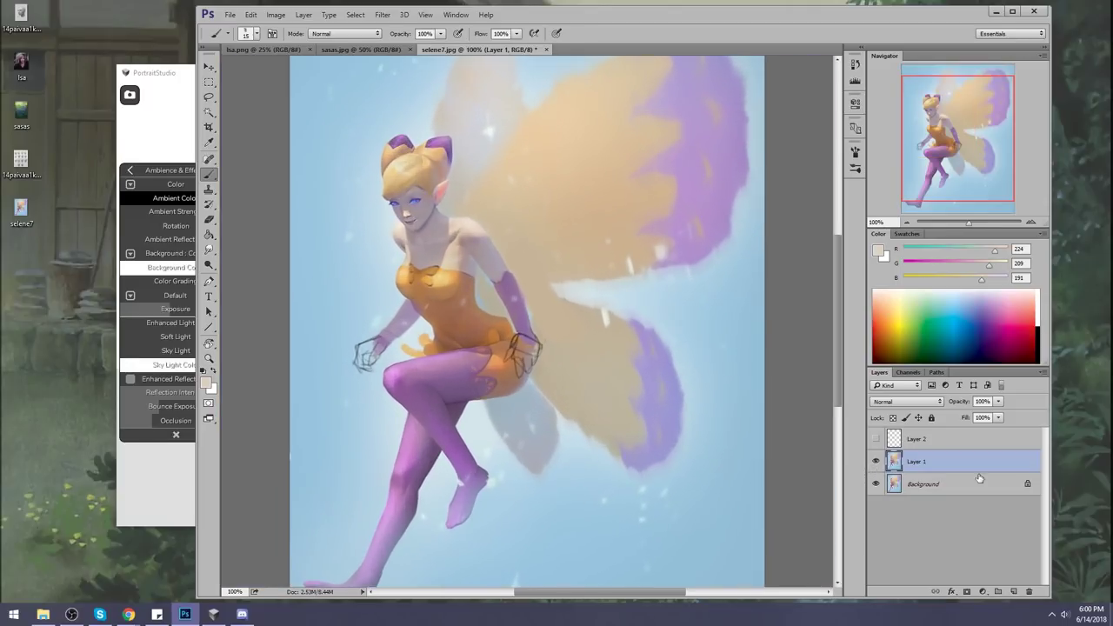
Flatten the image, discarding the hidden layer, and close selene7.jpg with its changes saved
right_click(951, 462)
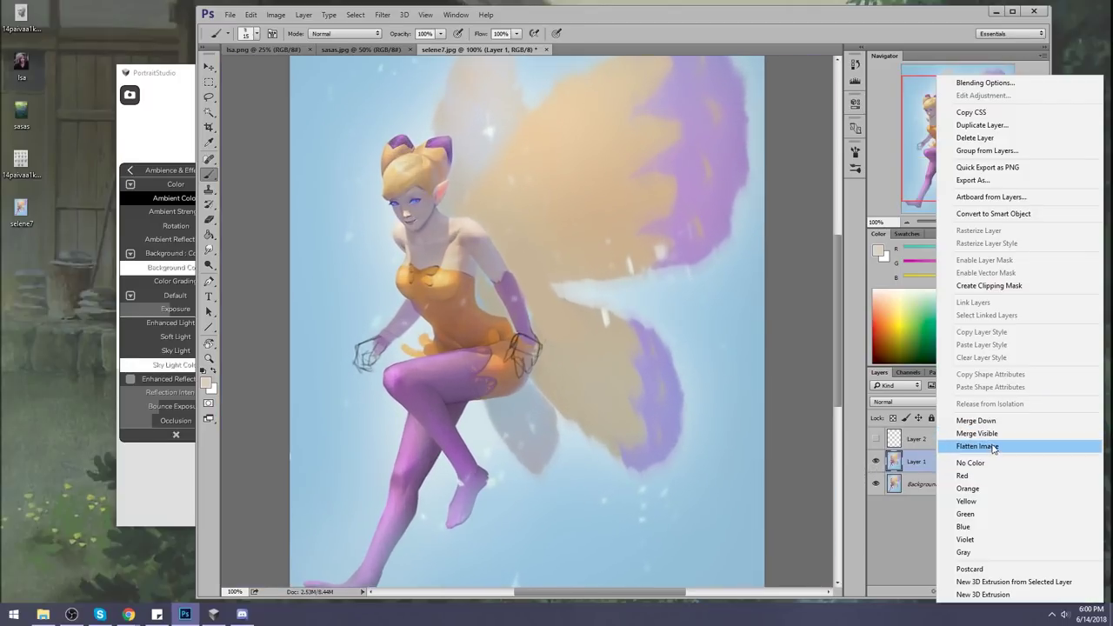
click(993, 446)
click(577, 237)
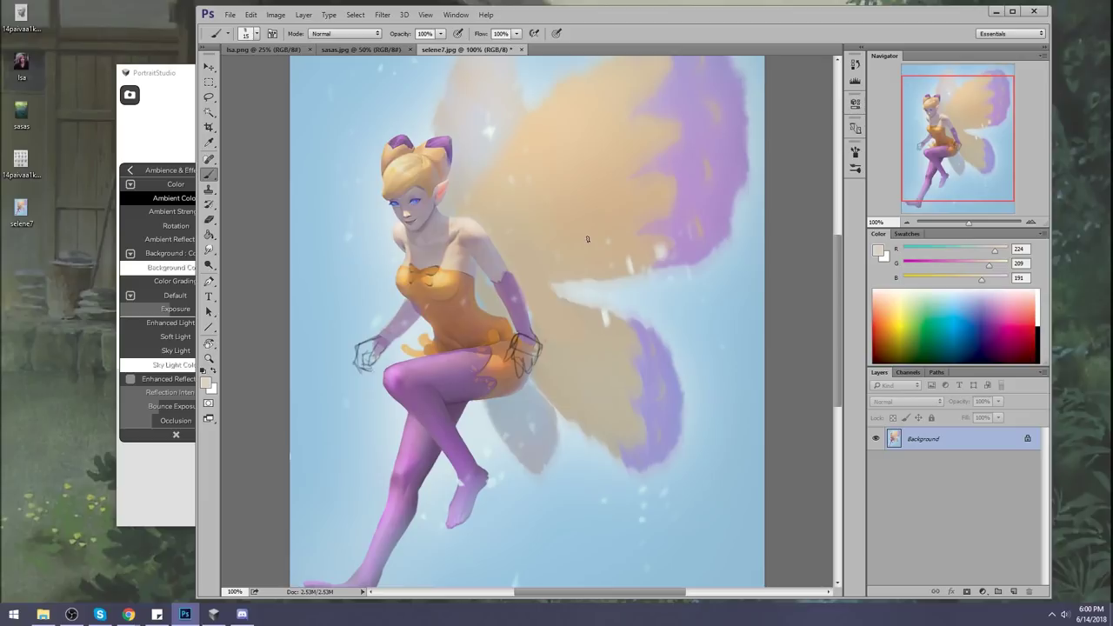
click(521, 49)
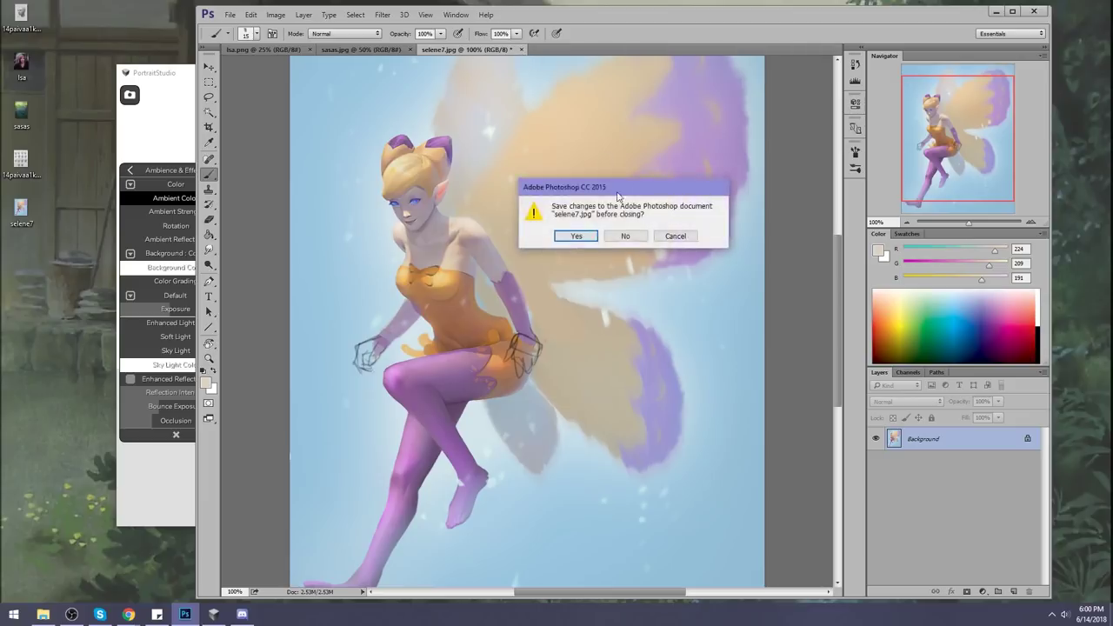
click(575, 236)
View the portrait in lsa.png and return to the sea dragon painting in sasas.jpg
click(348, 50)
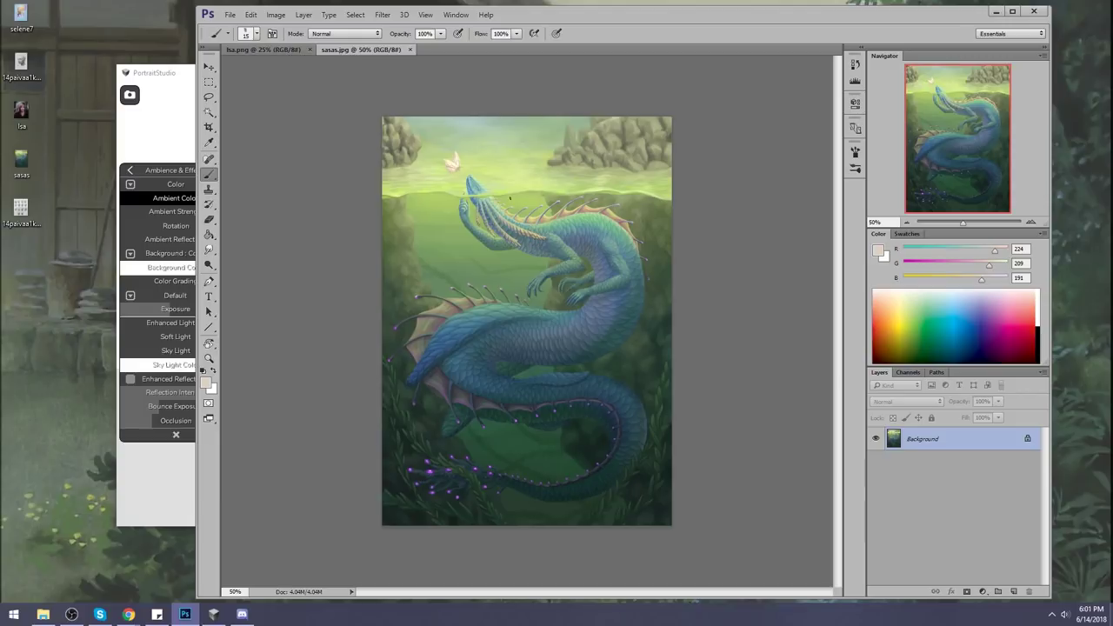
click(281, 52)
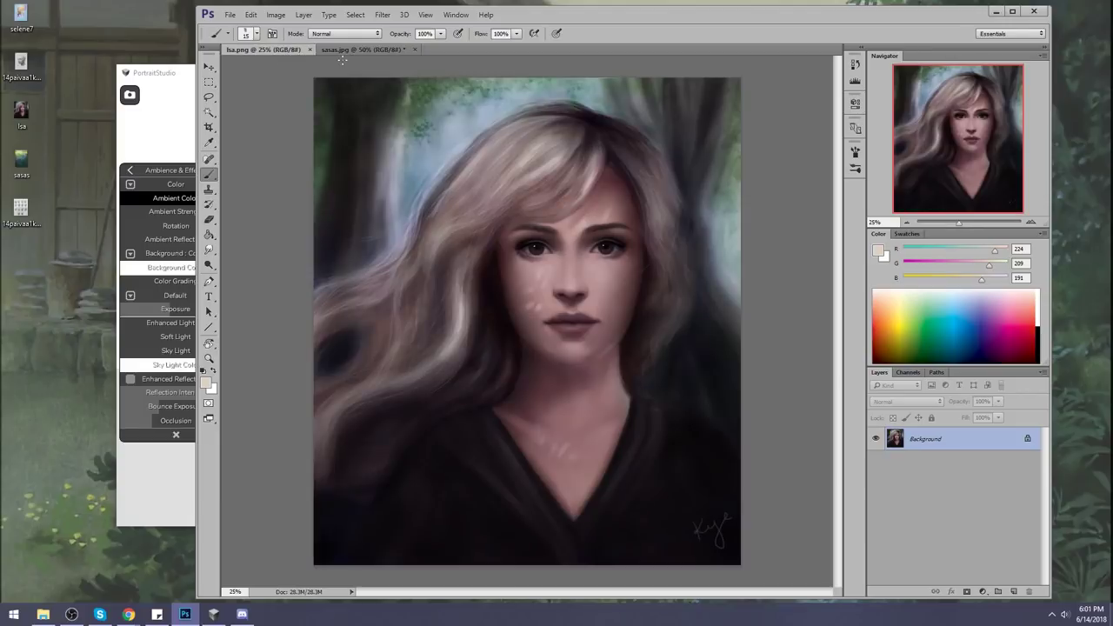
click(371, 52)
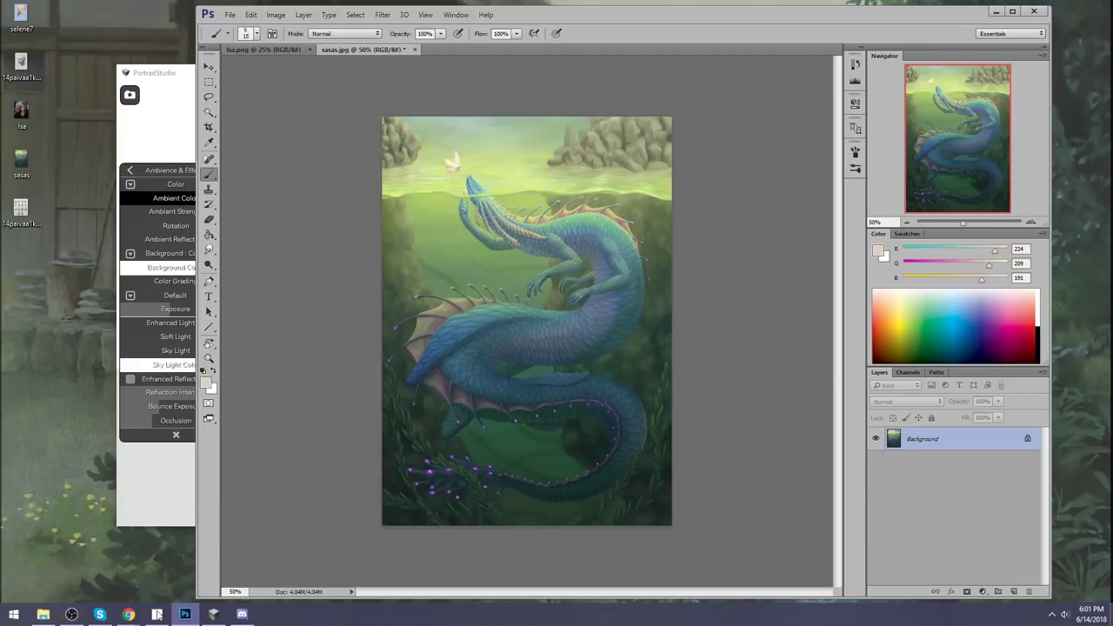
Switch to Chrome, load istebrak.com, and open its Google+ community link in a new tab
mouse_move(112, 606)
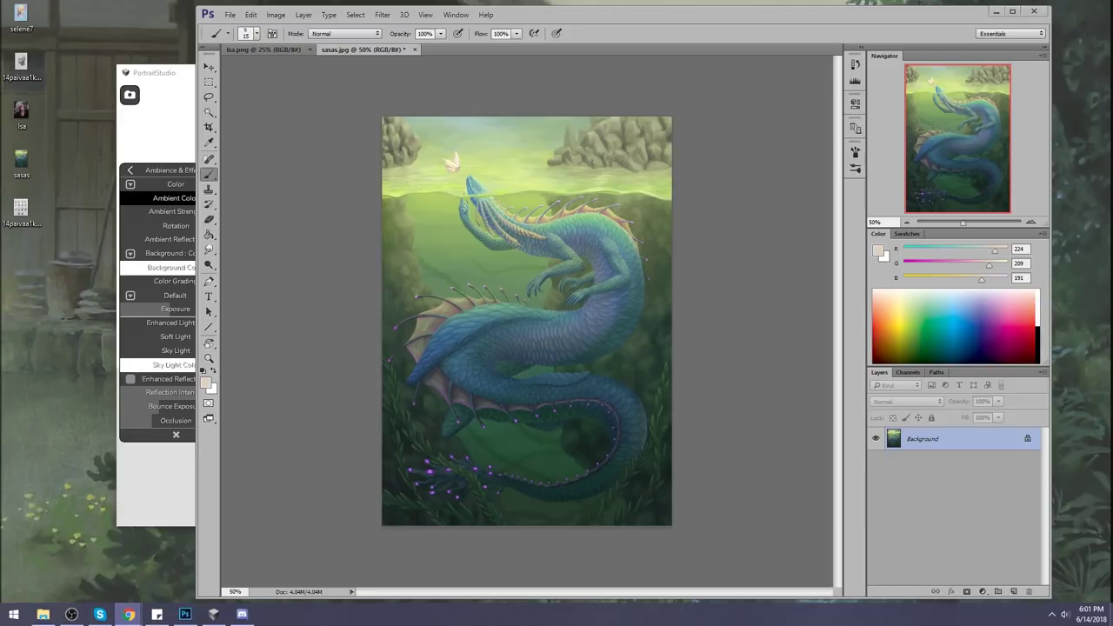
click(129, 614)
click(378, 157)
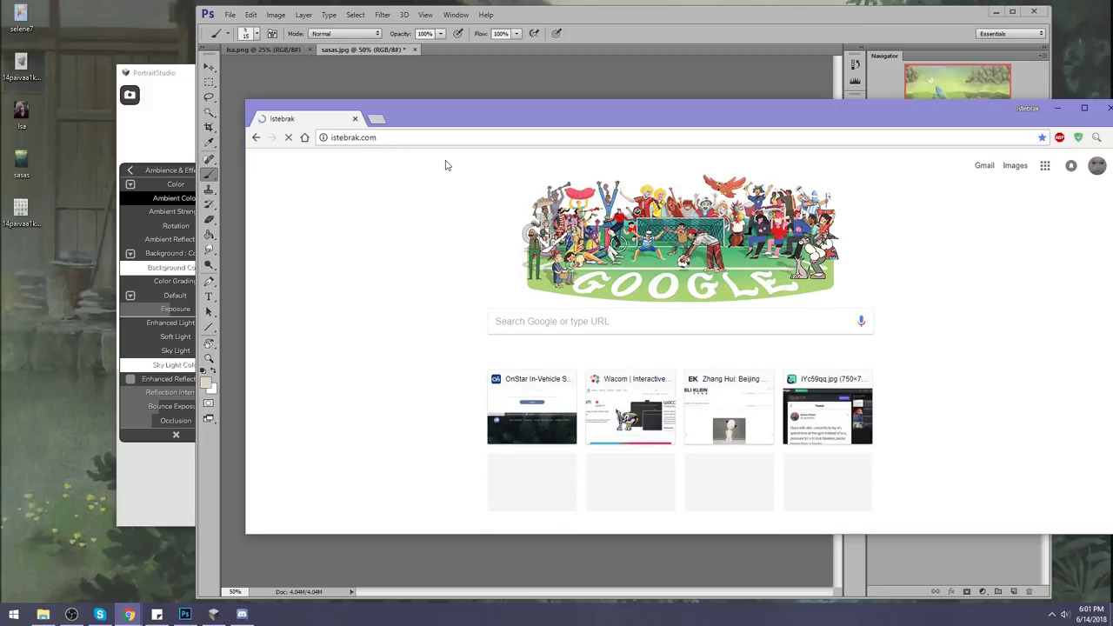
drag(612, 112, 476, 64)
right_click(821, 247)
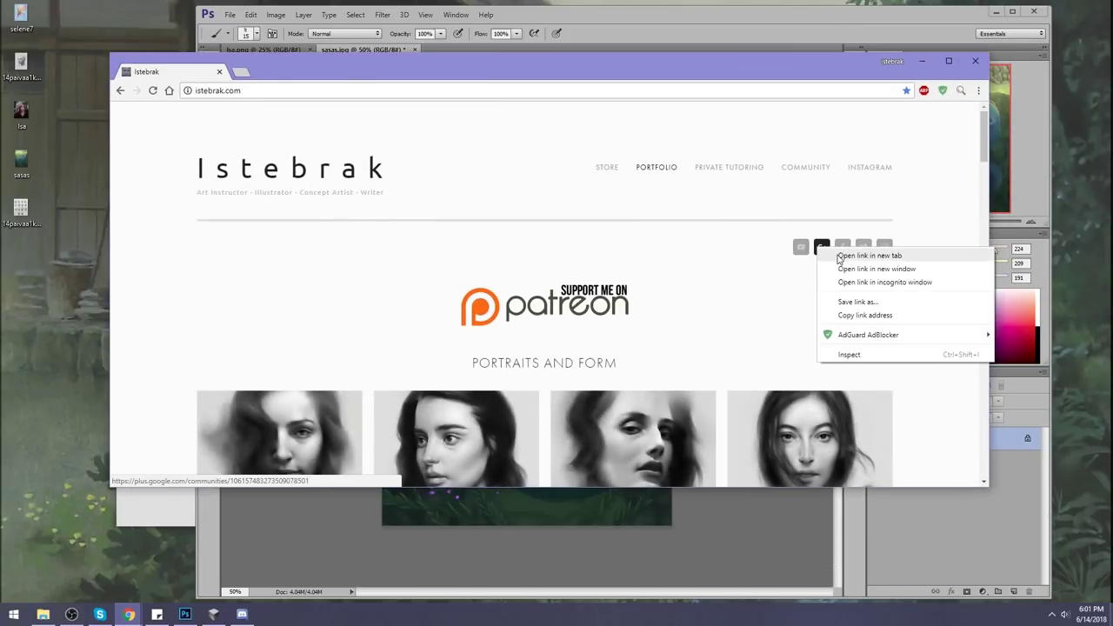
click(861, 254)
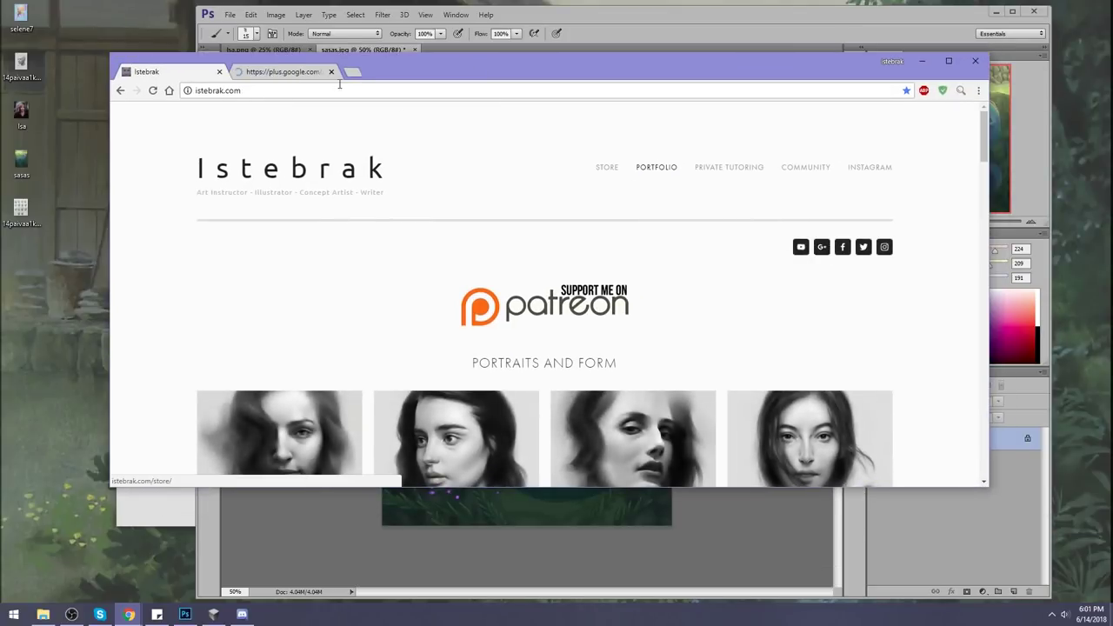
Show the Art Class and Critique Community page and look over its sidebar with the post filter categories
click(285, 71)
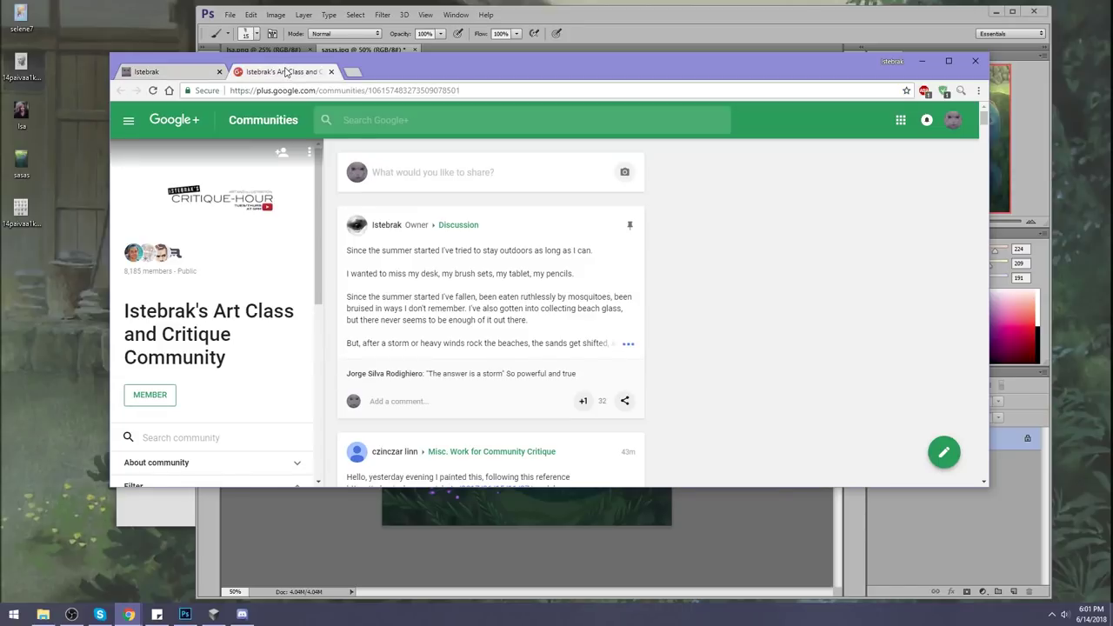
scroll(266, 245, down, 3)
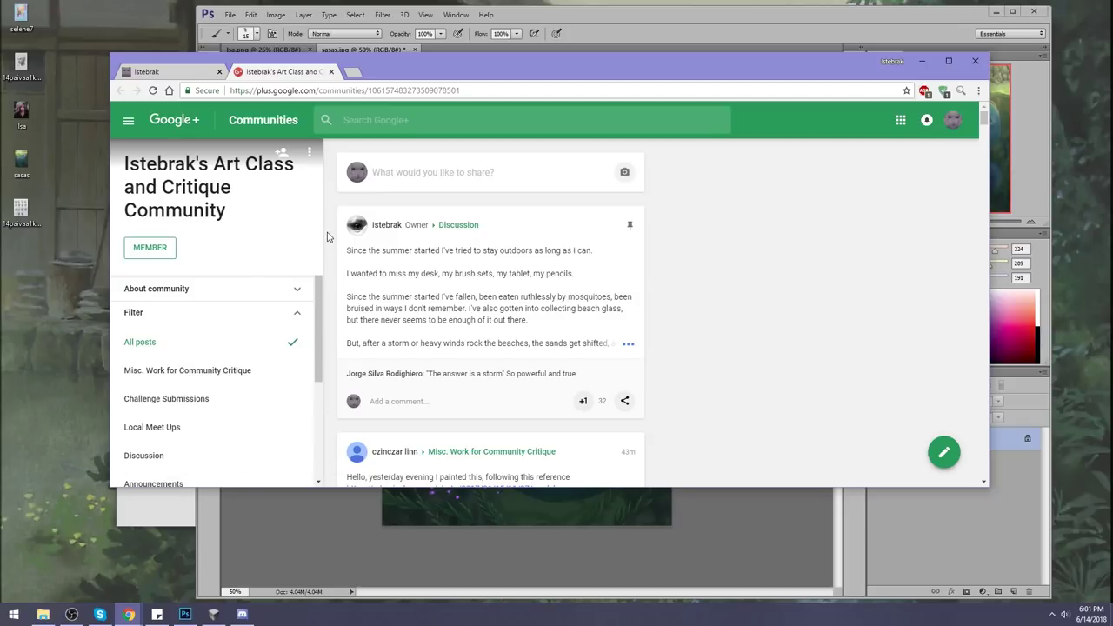
scroll(239, 298, up, 3)
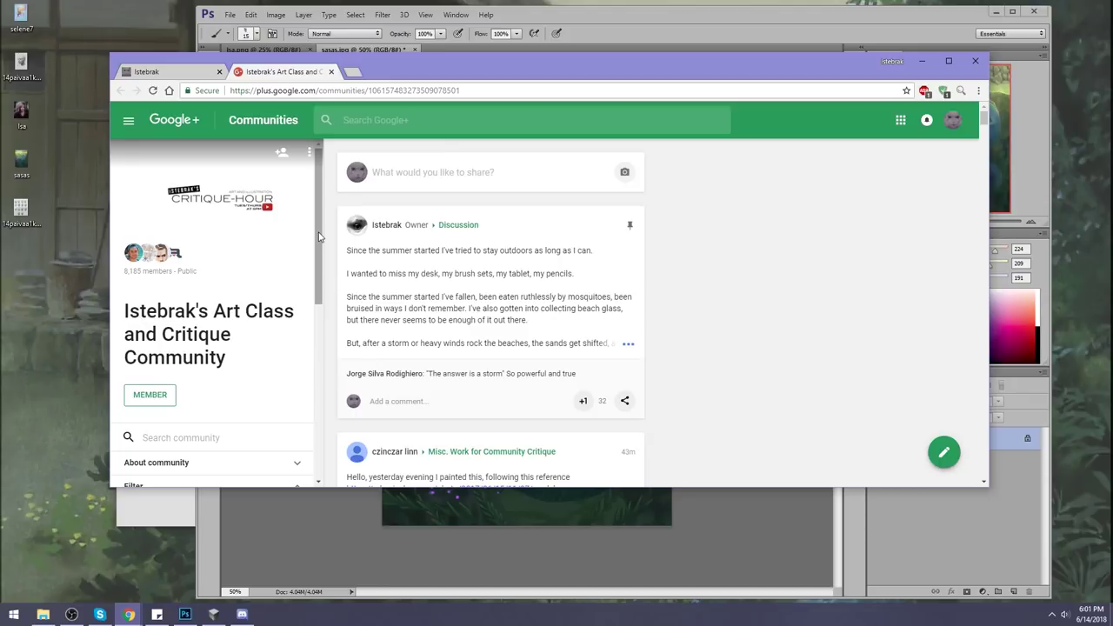
drag(318, 237, 322, 278)
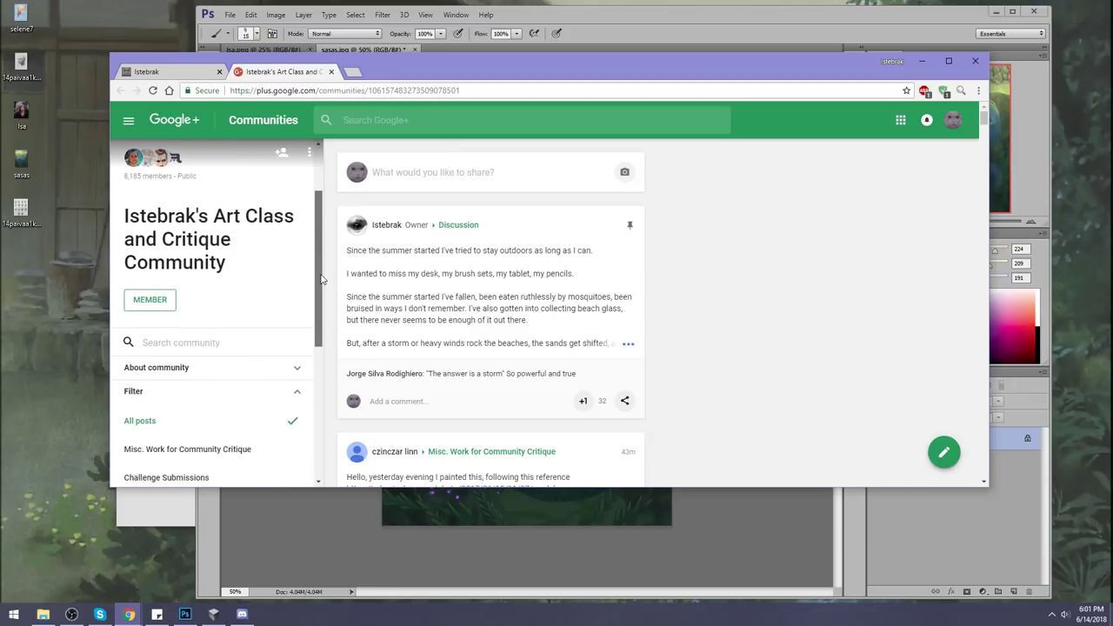
drag(320, 278, 320, 235)
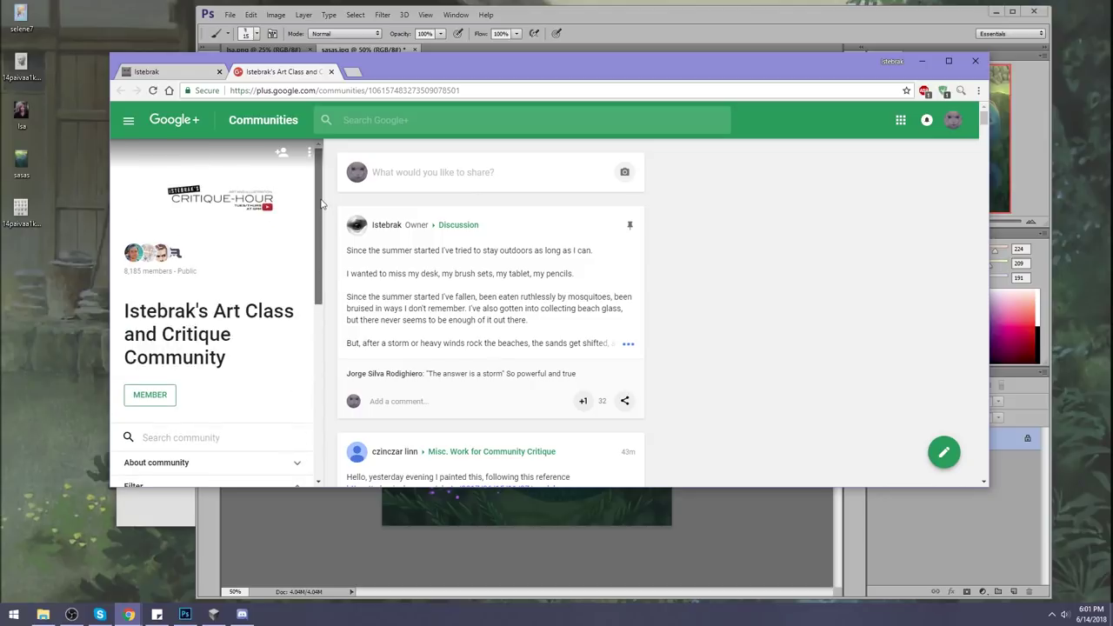
Return to the istebrak.com page, close both browser tabs, and check the date and time in the system calendar
click(181, 72)
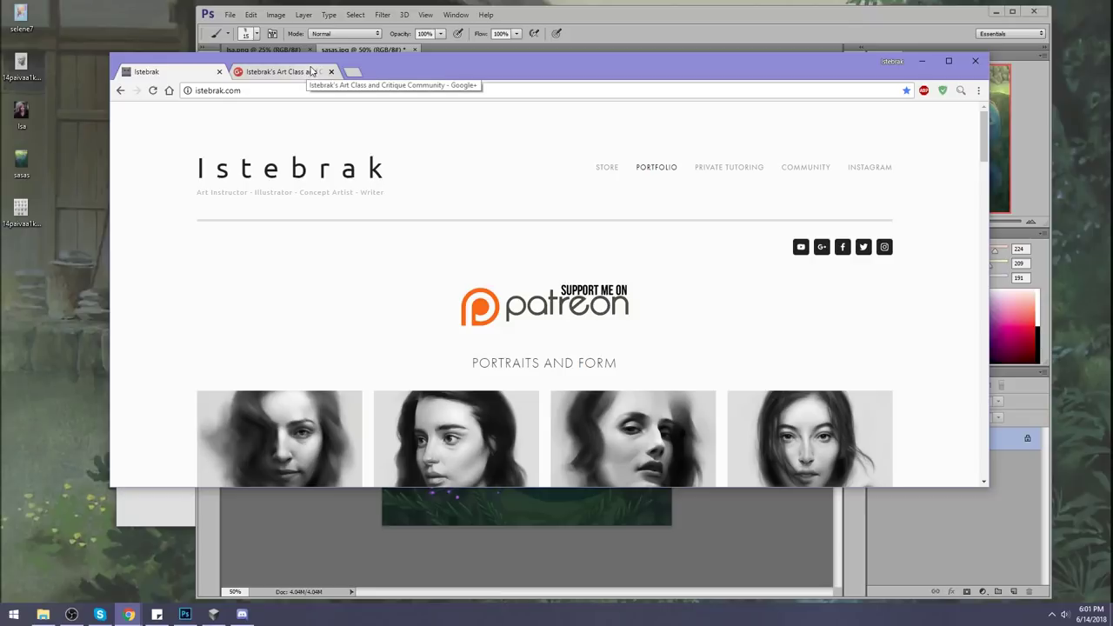
click(220, 71)
click(220, 72)
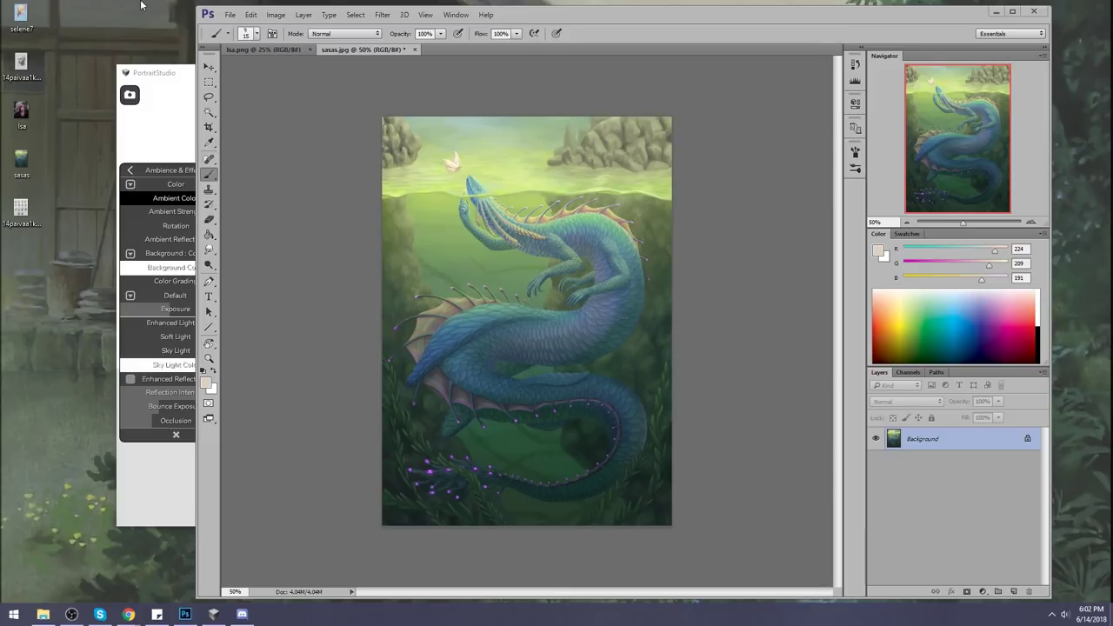
click(1089, 610)
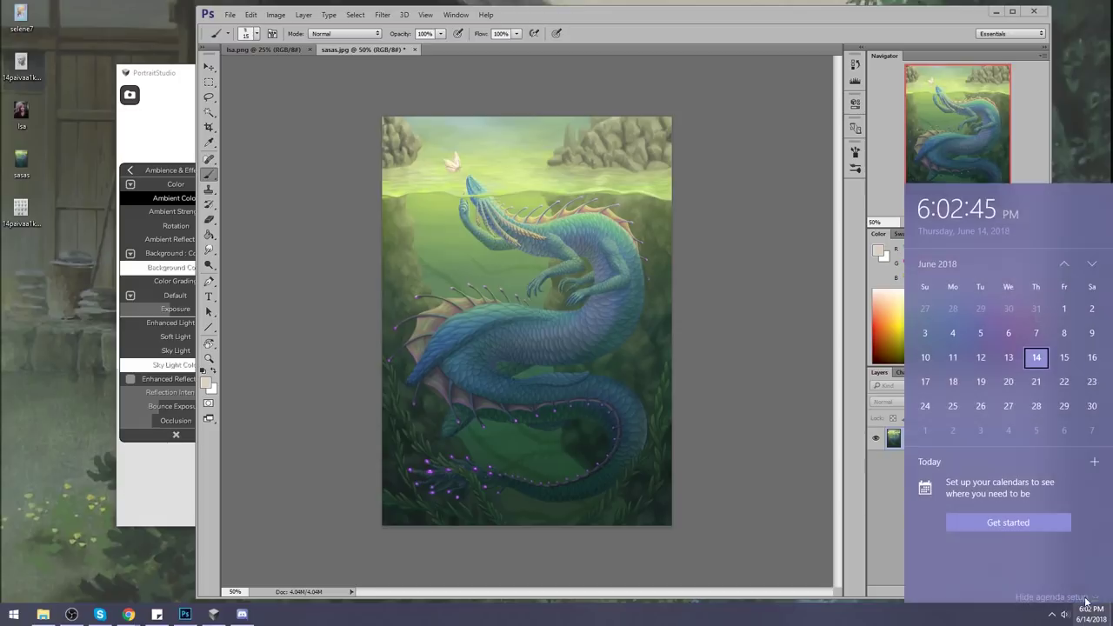